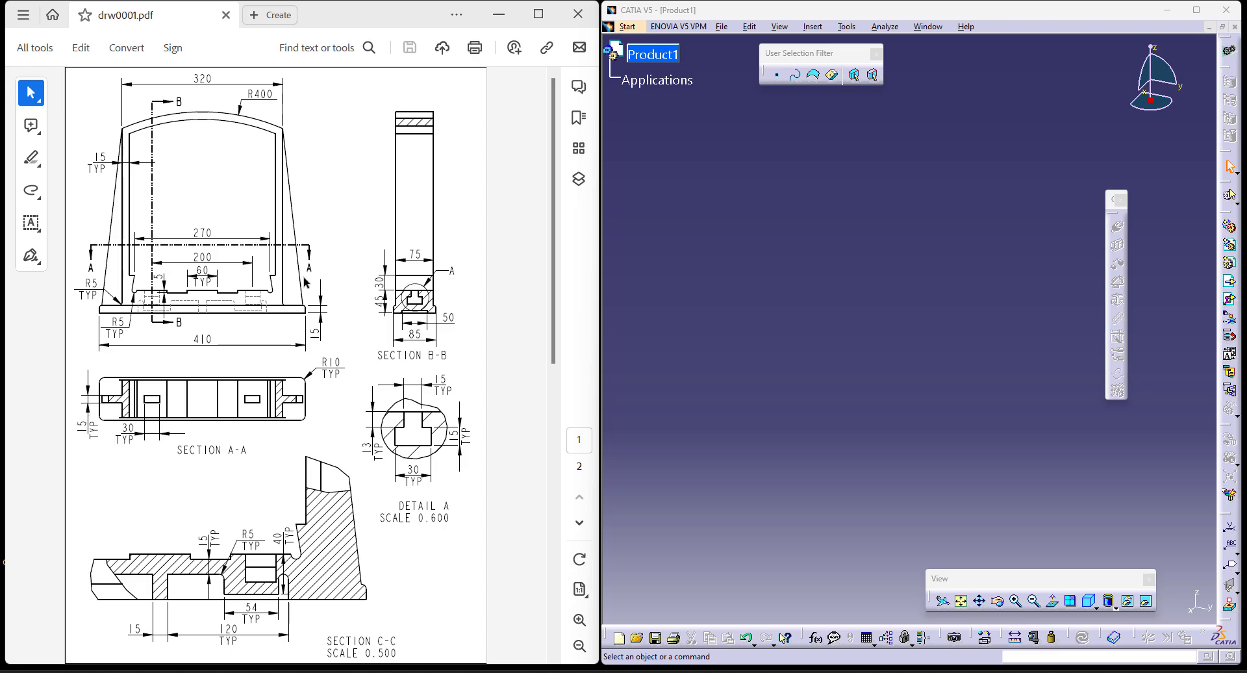
{"action": "scroll", "coordinate": [260, 415], "scroll_direction": "down", "scroll_amount": 1}
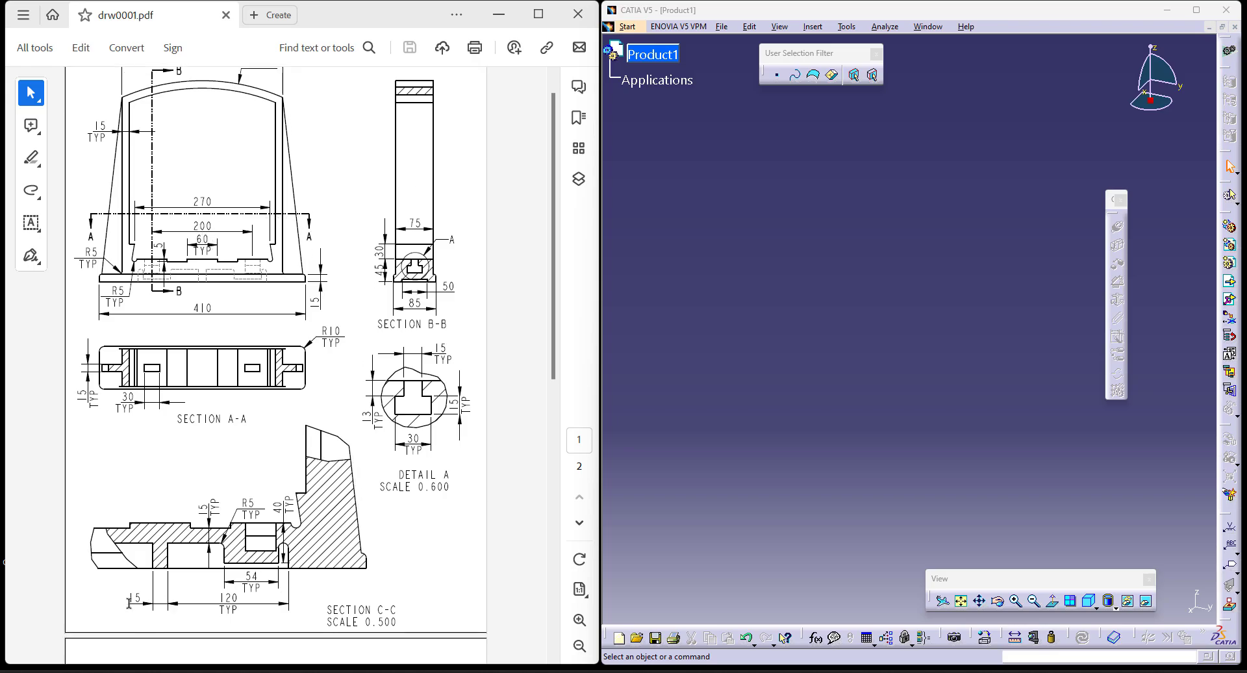
{"action": "scroll", "coordinate": [329, 510], "scroll_direction": "up", "scroll_amount": 1}
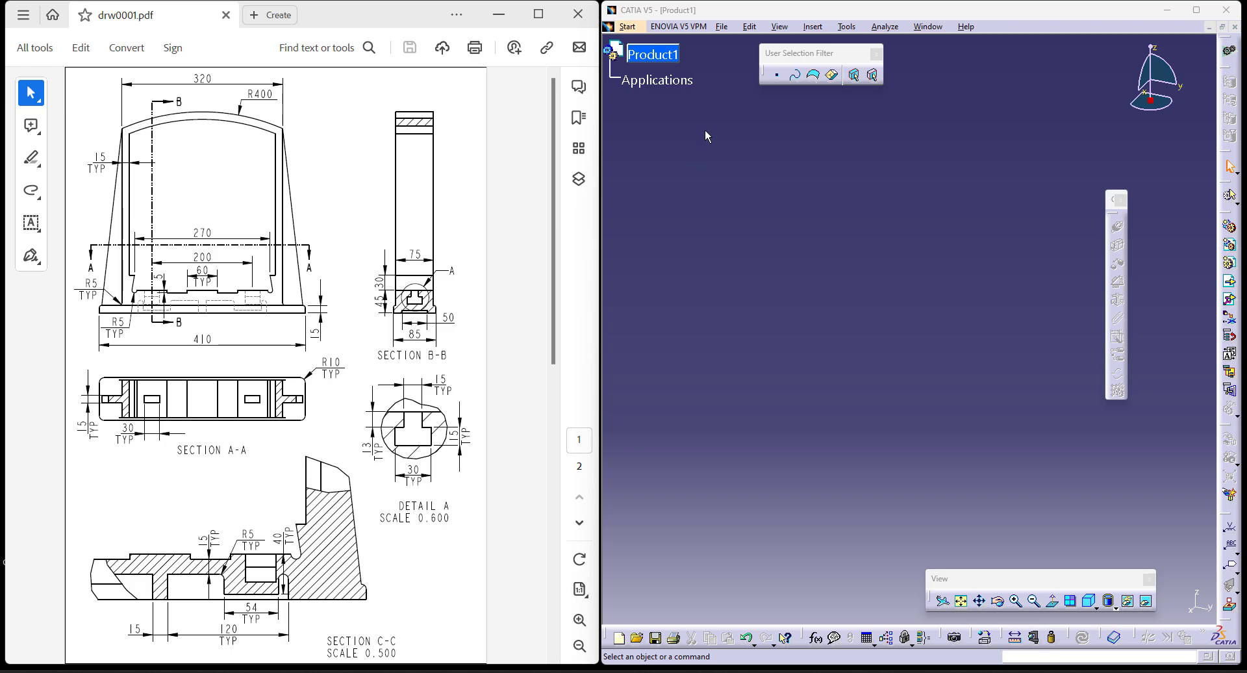
Create a new part in the Part Design workbench.
{"action": "left_click", "coordinate": [703, 219]}
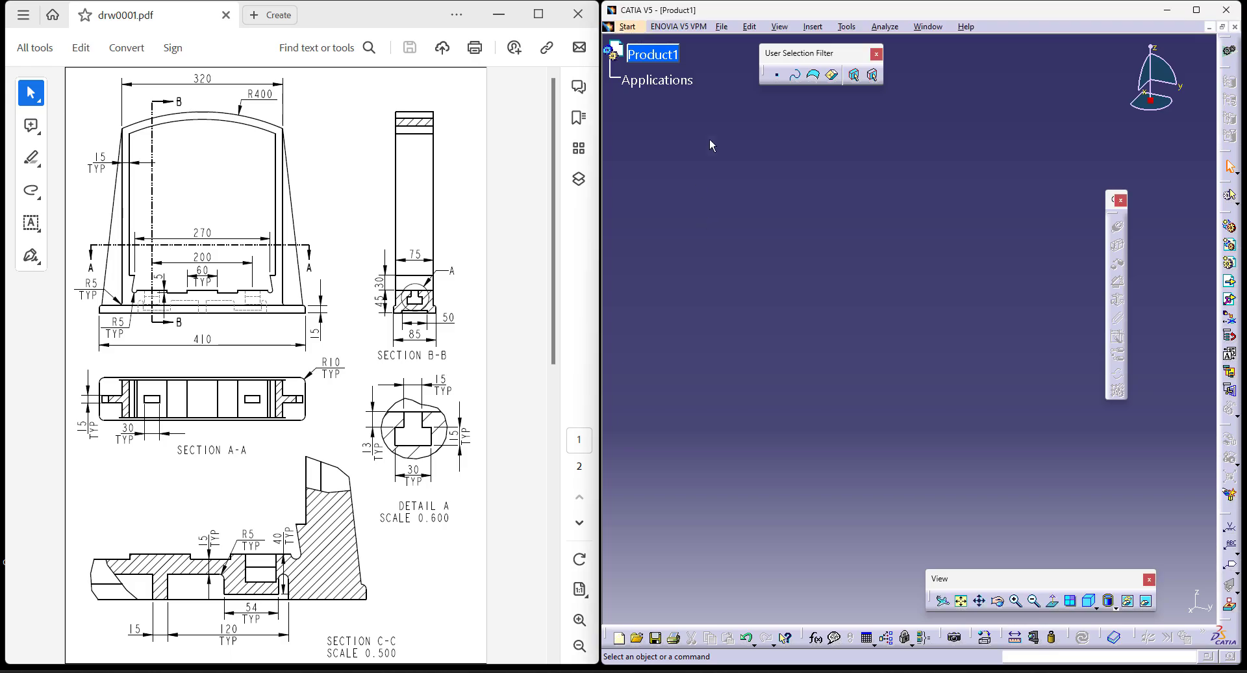
{"action": "left_click", "coordinate": [630, 30]}
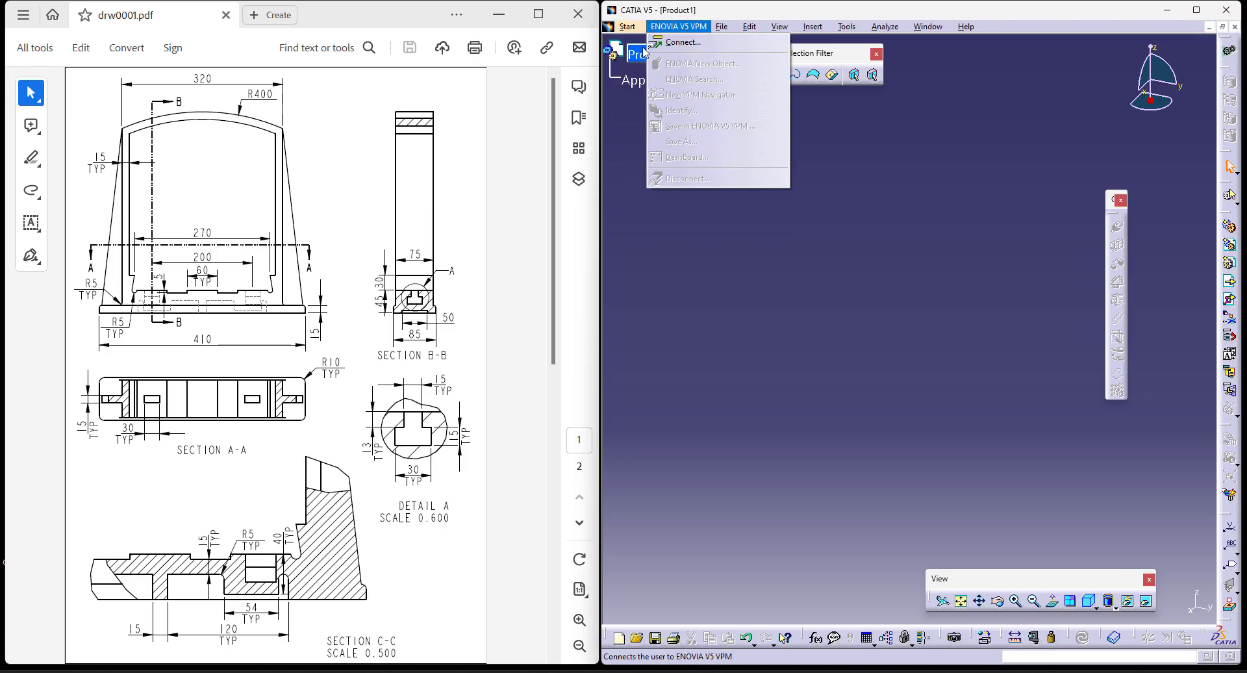
{"action": "mouse_move", "coordinate": [648, 61]}
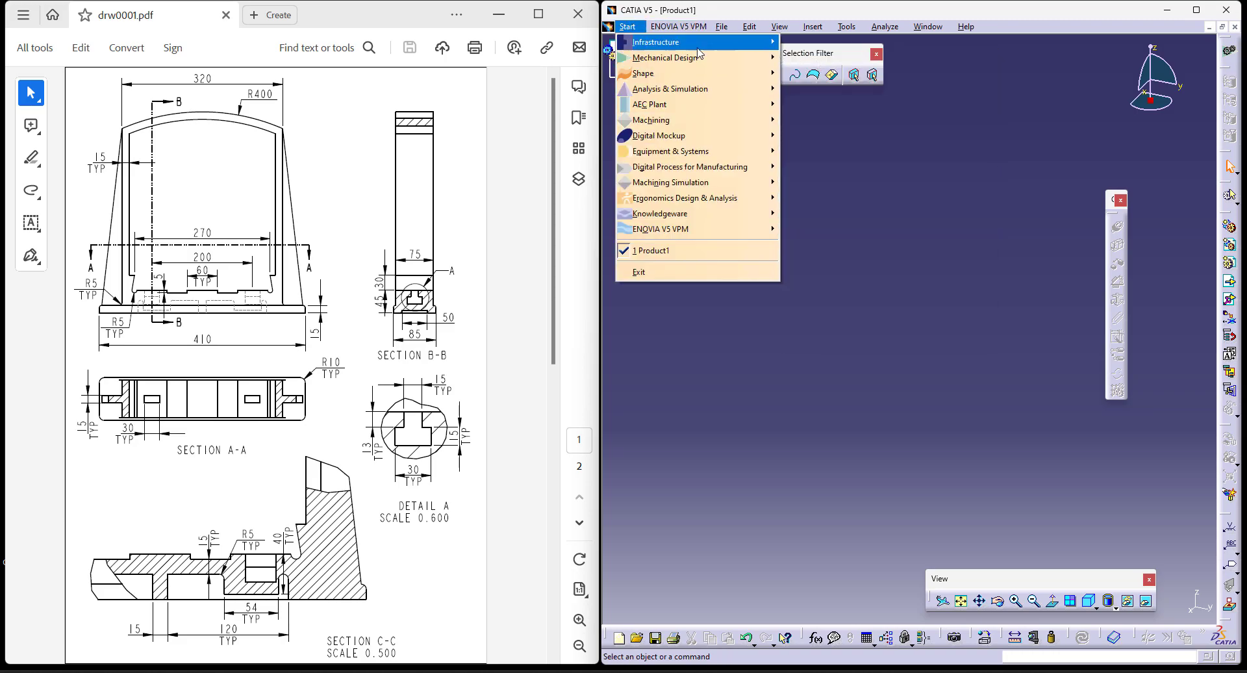
{"action": "left_click", "coordinate": [831, 62]}
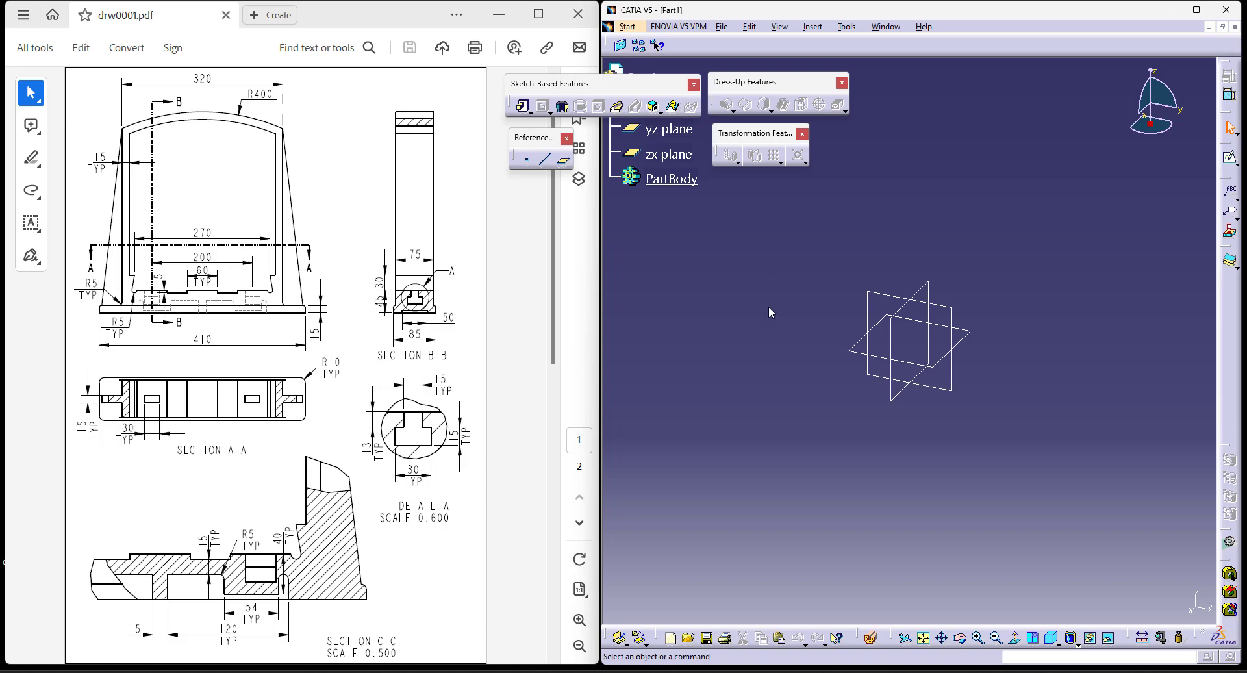
Start a Pad with a sketch on the yz plane and draw a rectangle about 106 by 5.5 mm along the horizontal axis.
{"action": "left_click", "coordinate": [521, 110]}
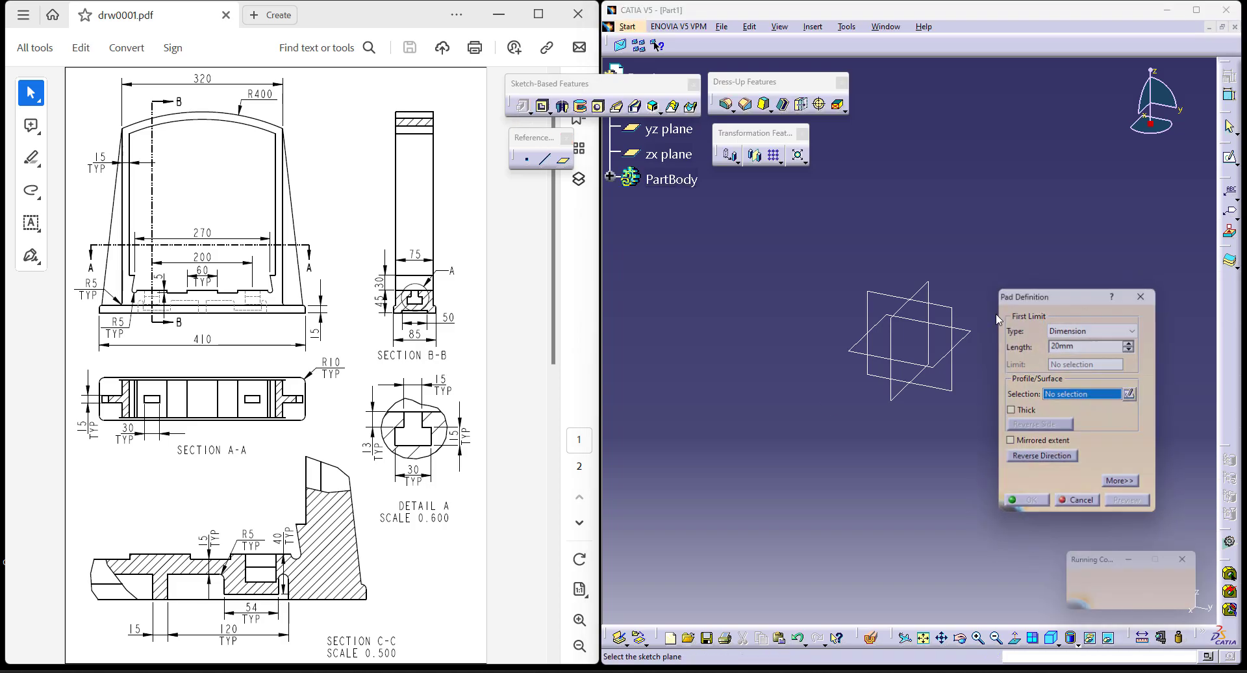
{"action": "left_click", "coordinate": [890, 298]}
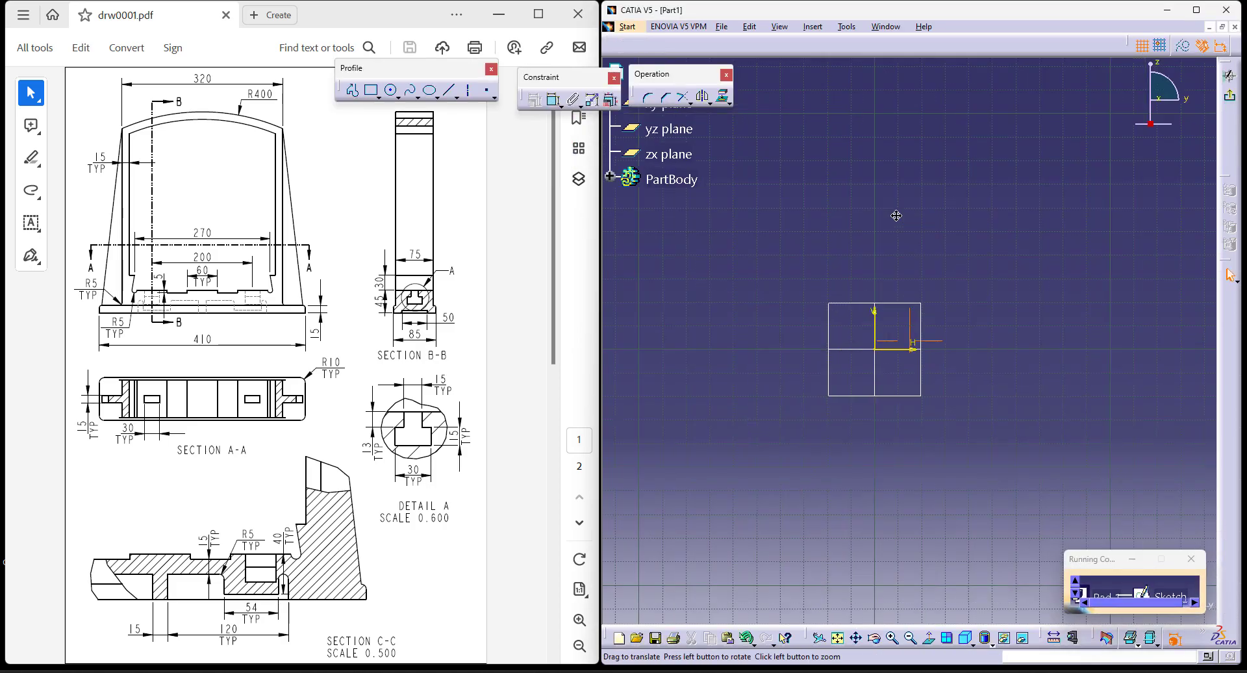
{"action": "left_click", "coordinate": [373, 93]}
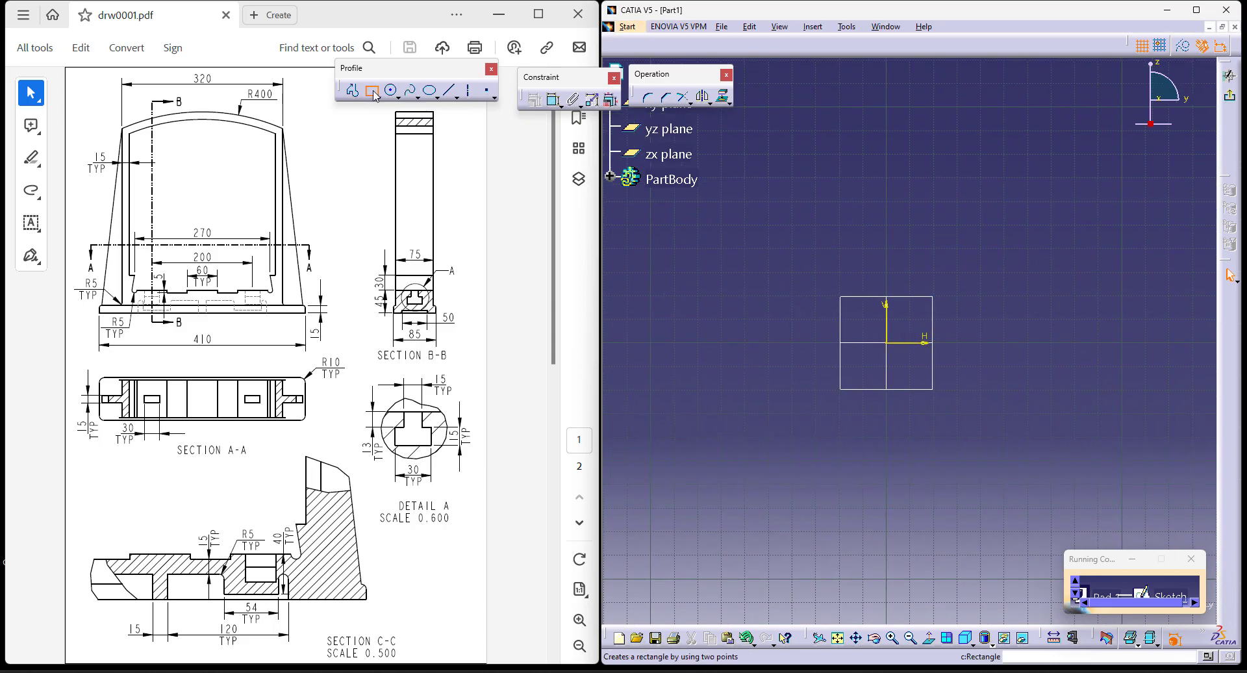
{"action": "left_click", "coordinate": [774, 337]}
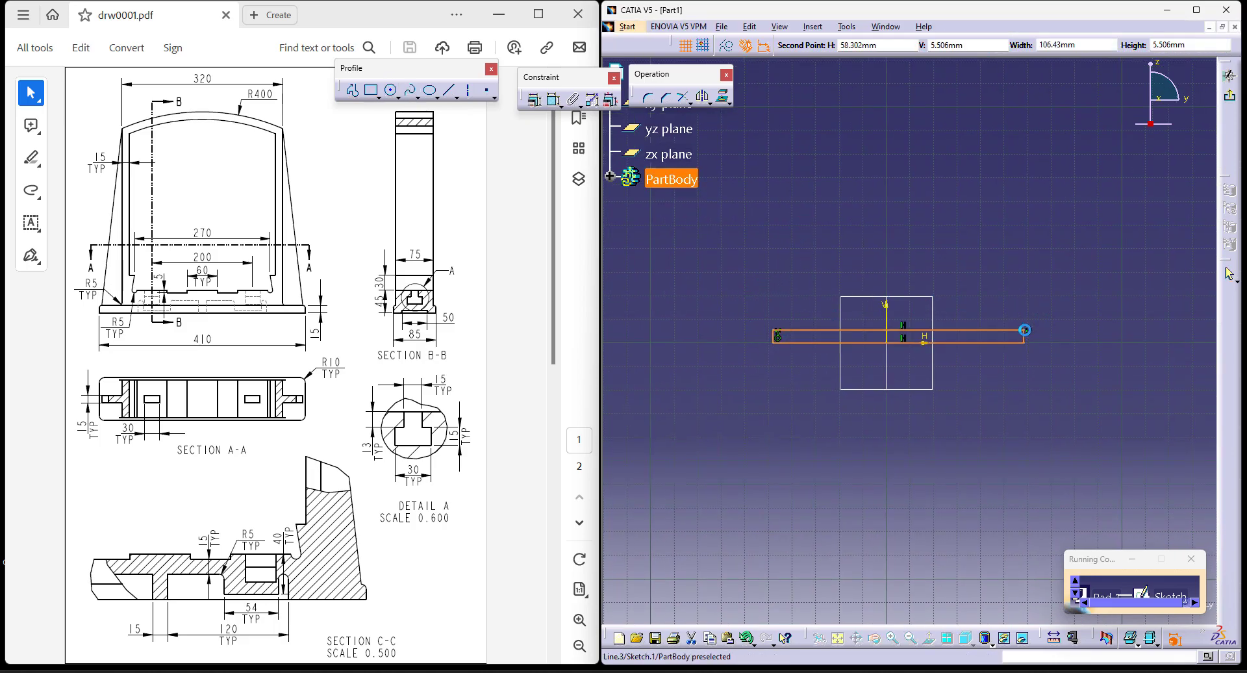
{"action": "left_click", "coordinate": [1024, 330]}
Constrain the rectangle's two short sides to be symmetric about the vertical axis.
{"action": "left_click", "coordinate": [553, 99]}
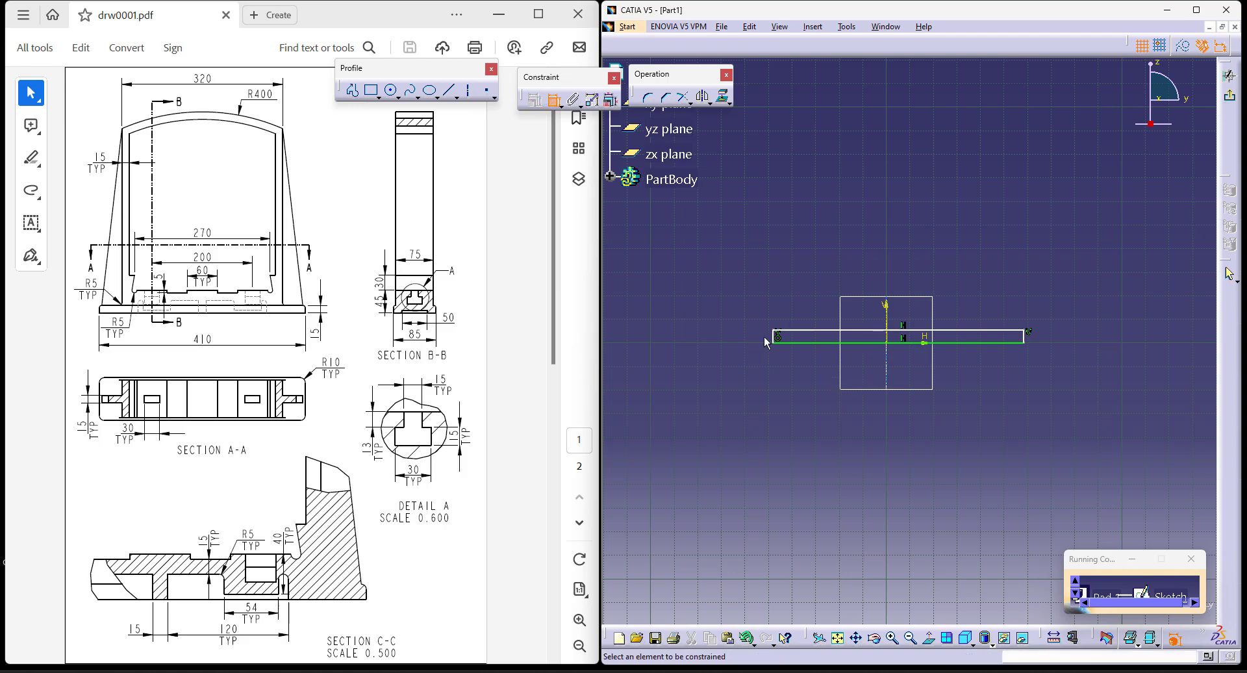
{"action": "left_click", "coordinate": [1025, 337]}
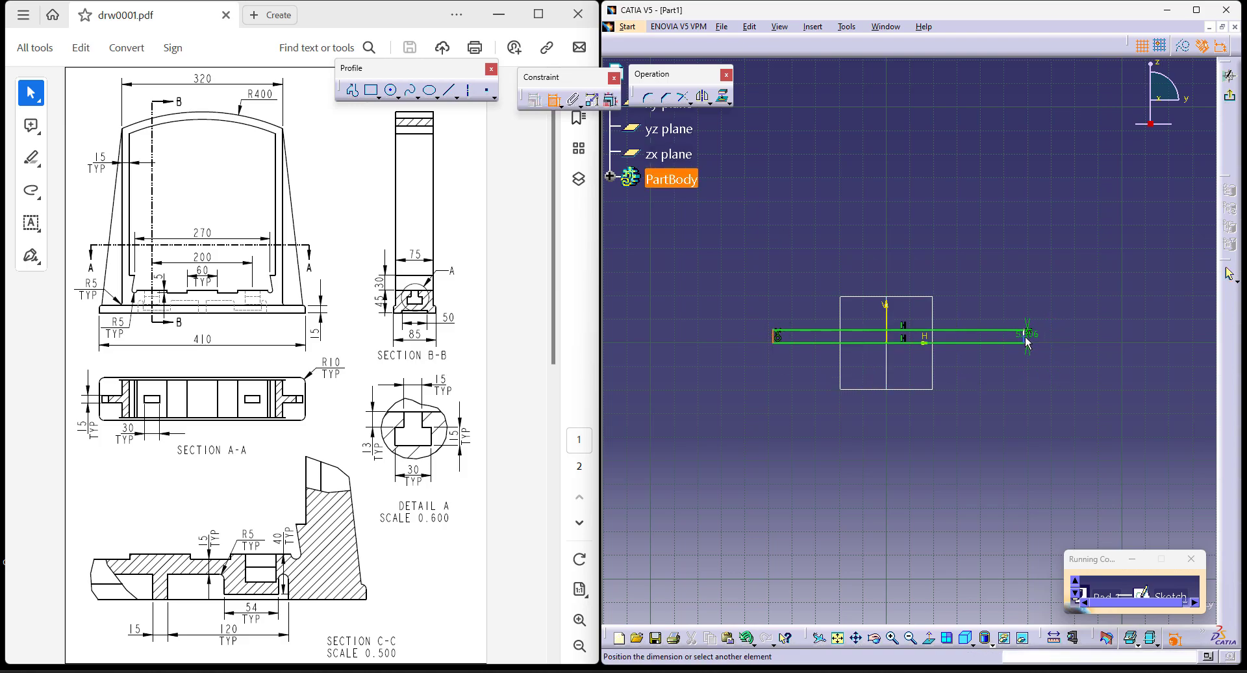
{"action": "right_click", "coordinate": [1010, 279]}
{"action": "left_click", "coordinate": [1022, 303]}
{"action": "left_click", "coordinate": [890, 317]}
Dimension the rectangle's overall length and set it to 410 mm.
{"action": "left_click", "coordinate": [923, 429]}
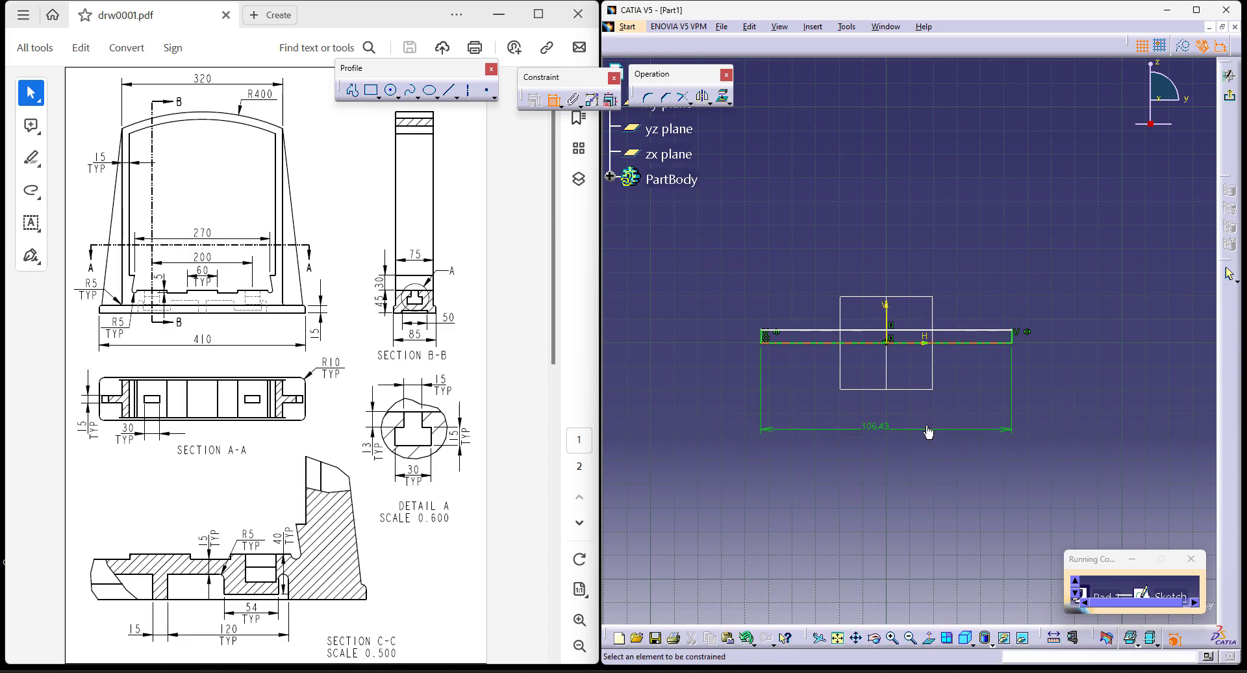
{"action": "double_click", "coordinate": [876, 426]}
{"action": "type", "text": "410mm"}
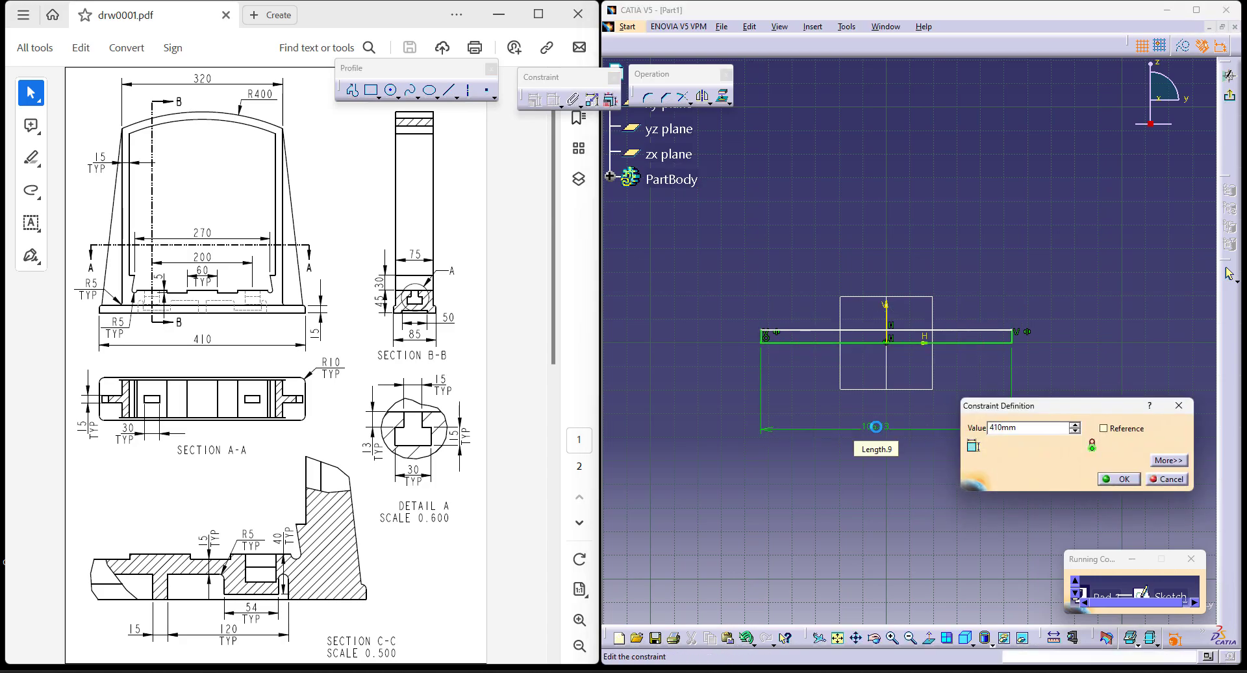
{"action": "key", "text": "Return"}
Dimension the rectangle's height as 15 mm and tidy the position of the dimension.
{"action": "middle_click_drag", "start_coordinate": [939, 322], "coordinate": [939, 397]}
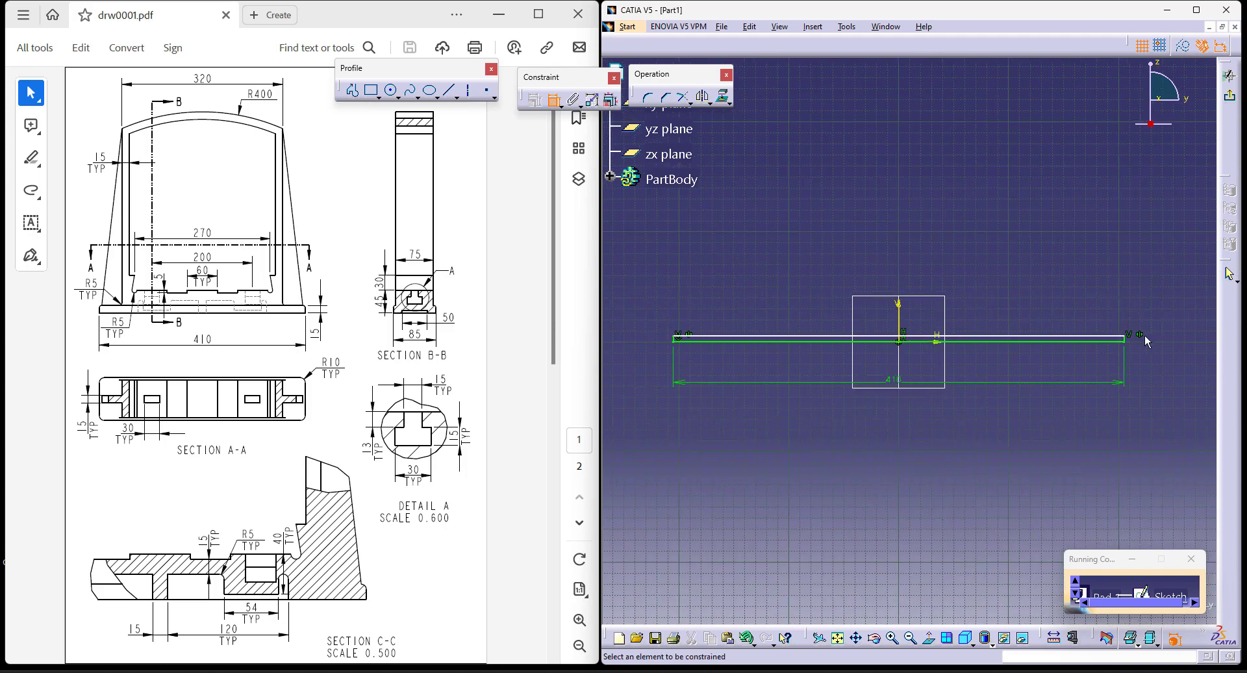
{"action": "left_click", "coordinate": [1118, 336]}
{"action": "left_click", "coordinate": [1118, 342]}
{"action": "left_click", "coordinate": [1120, 307]}
{"action": "double_click", "coordinate": [1121, 306]}
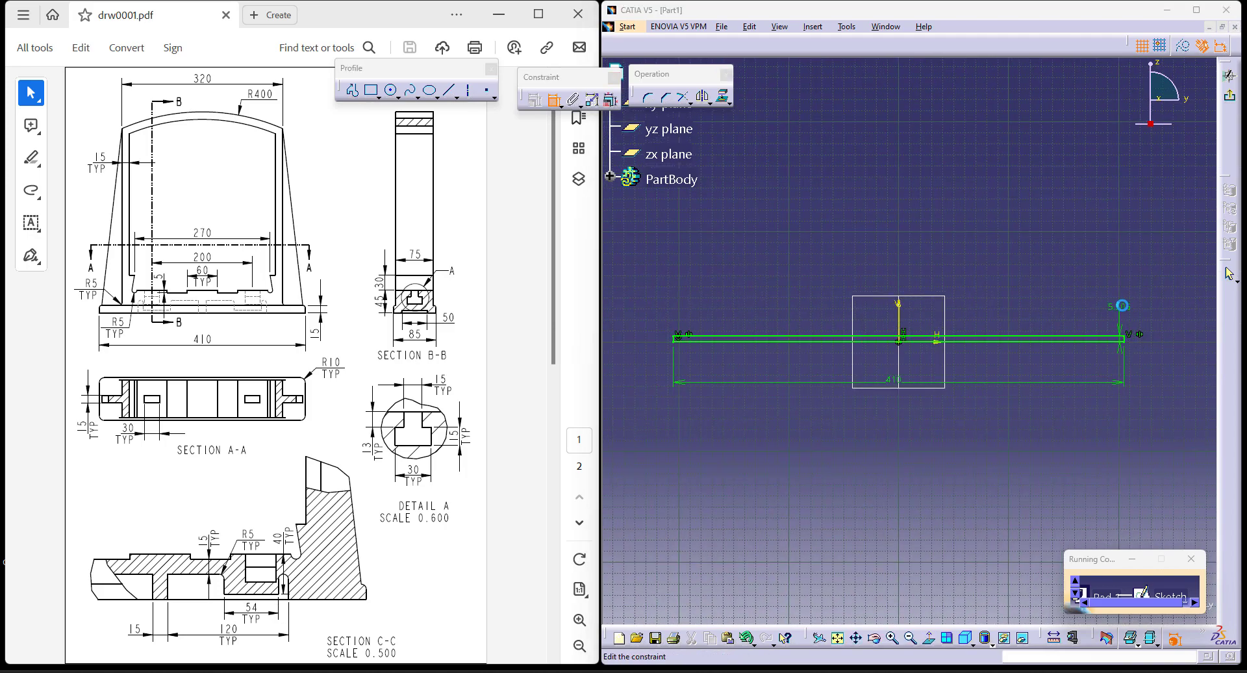
{"action": "type", "text": "15"}
{"action": "key", "text": "Return"}
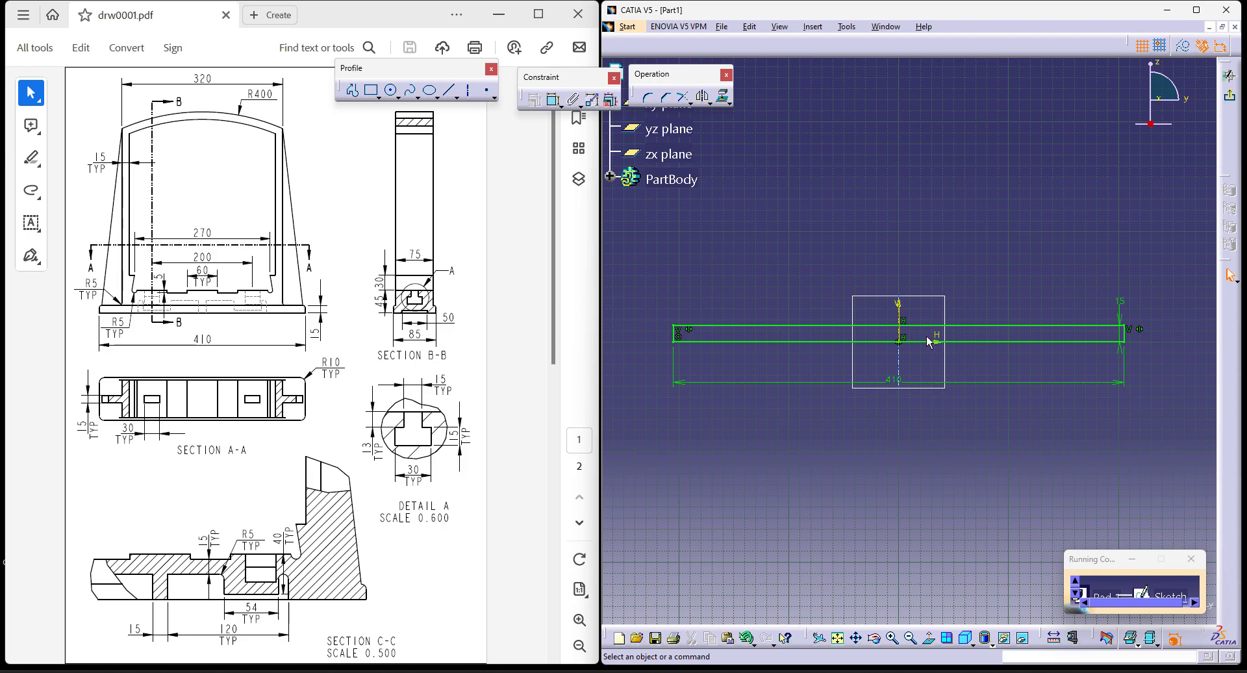
{"action": "left_click_drag", "start_coordinate": [1122, 315], "coordinate": [1143, 372]}
Exit the sketch and pad the base profile with a length of 85/2 mm and mirrored extent.
{"action": "left_click", "coordinate": [1232, 98]}
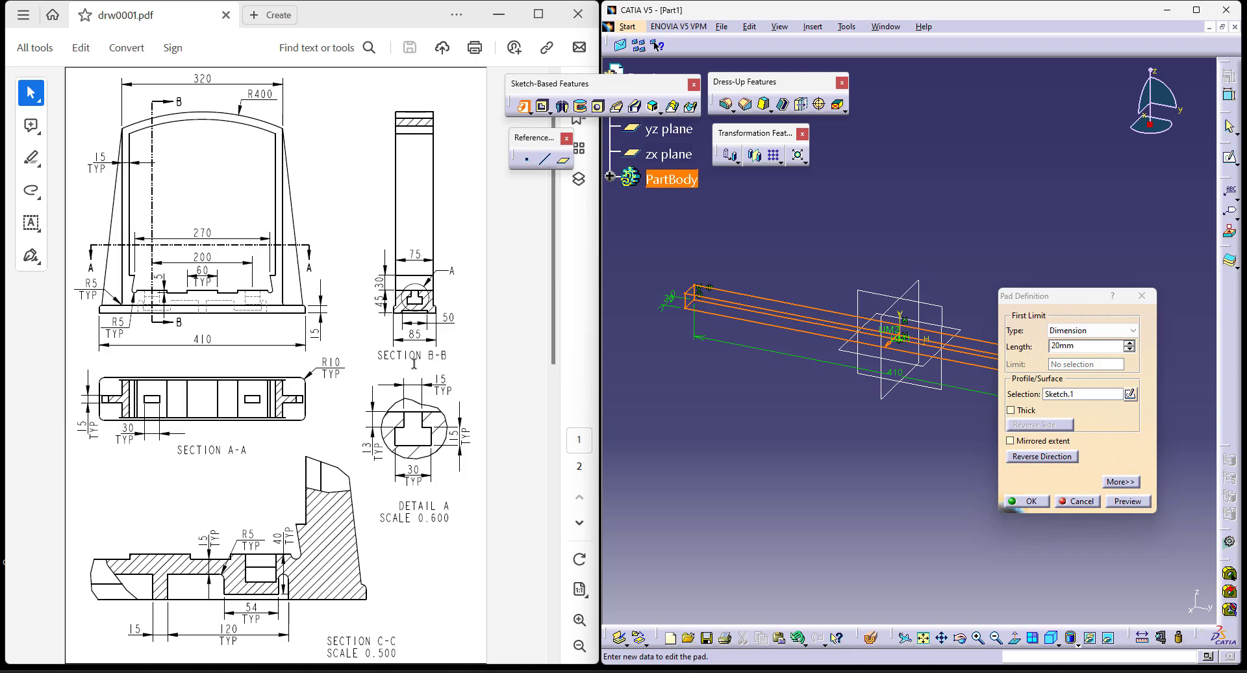
{"action": "left_click", "coordinate": [1042, 441]}
{"action": "double_click", "coordinate": [1085, 346]}
{"action": "type", "text": "85/2"}
{"action": "key", "text": "Return"}
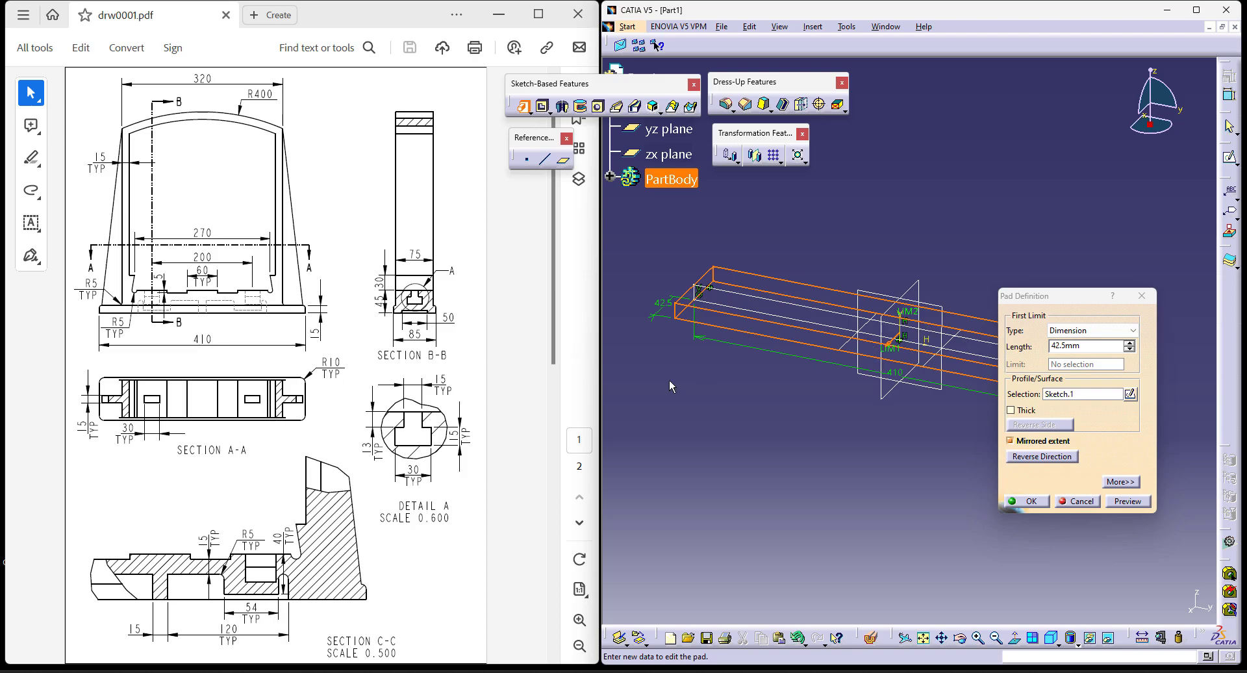
{"action": "left_click", "coordinate": [1032, 501]}
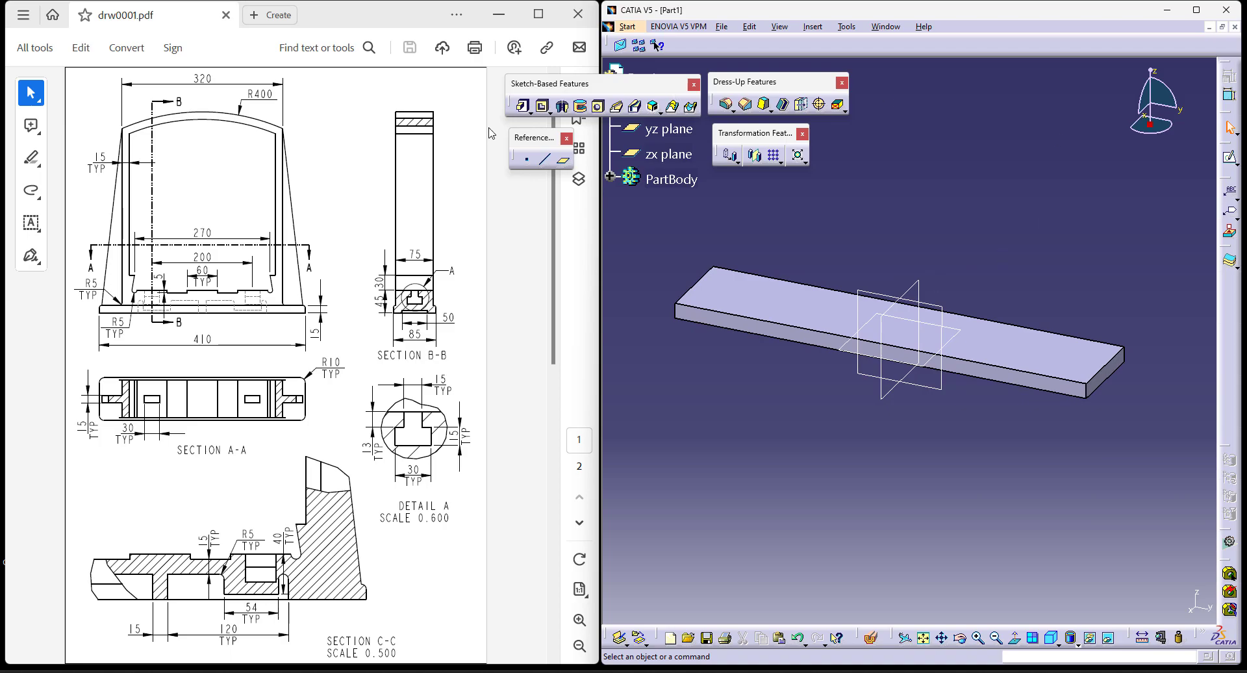
Start a second Pad with a sketch on the yz plane and project the base plate's top edge as construction geometry.
{"action": "left_click", "coordinate": [529, 113]}
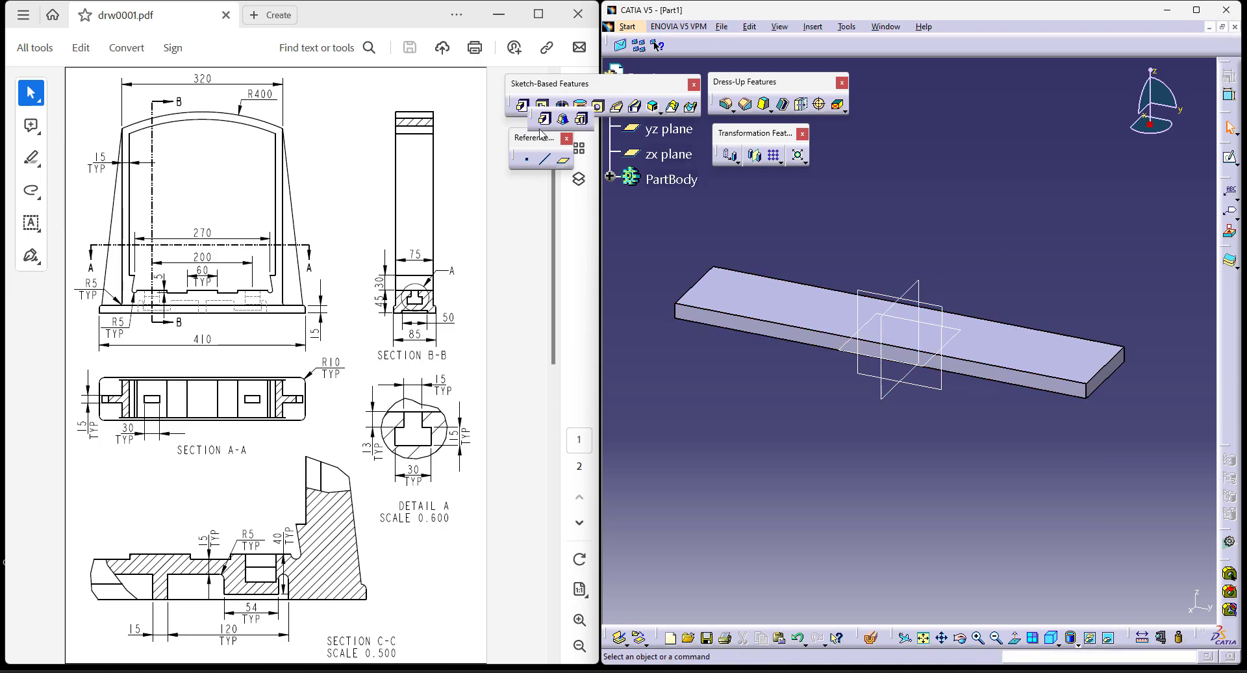
{"action": "left_click", "coordinate": [547, 120]}
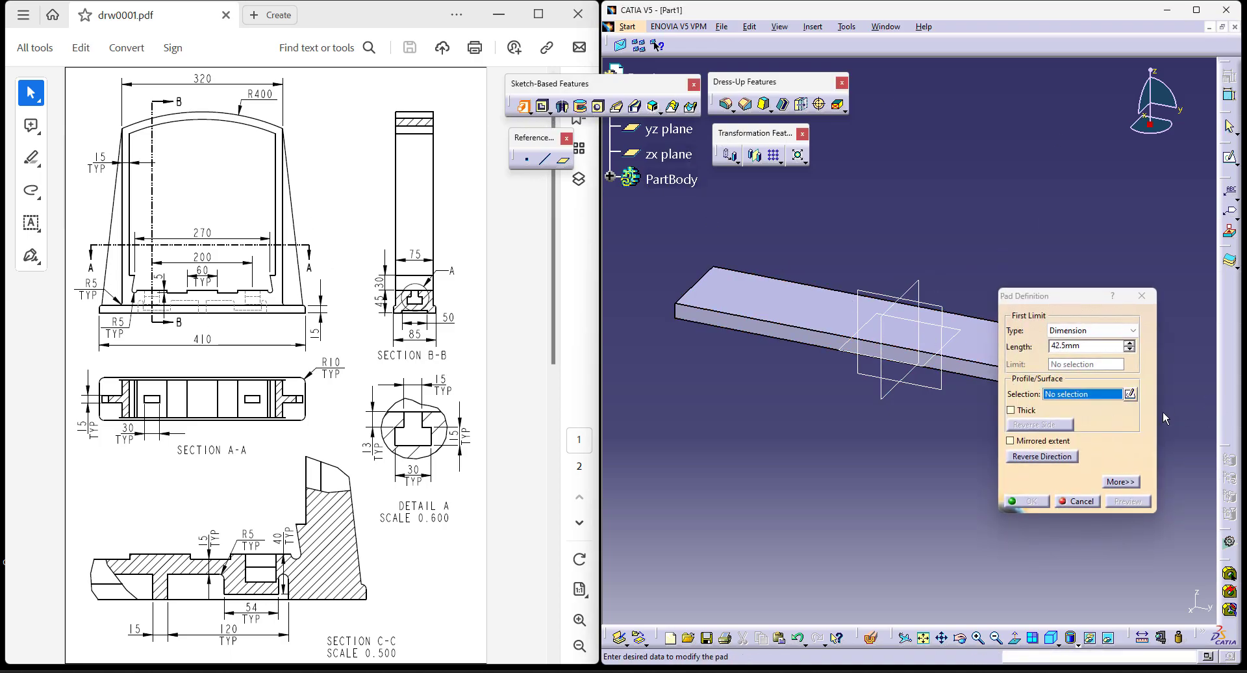
{"action": "left_click", "coordinate": [1130, 394]}
{"action": "left_click", "coordinate": [871, 292]}
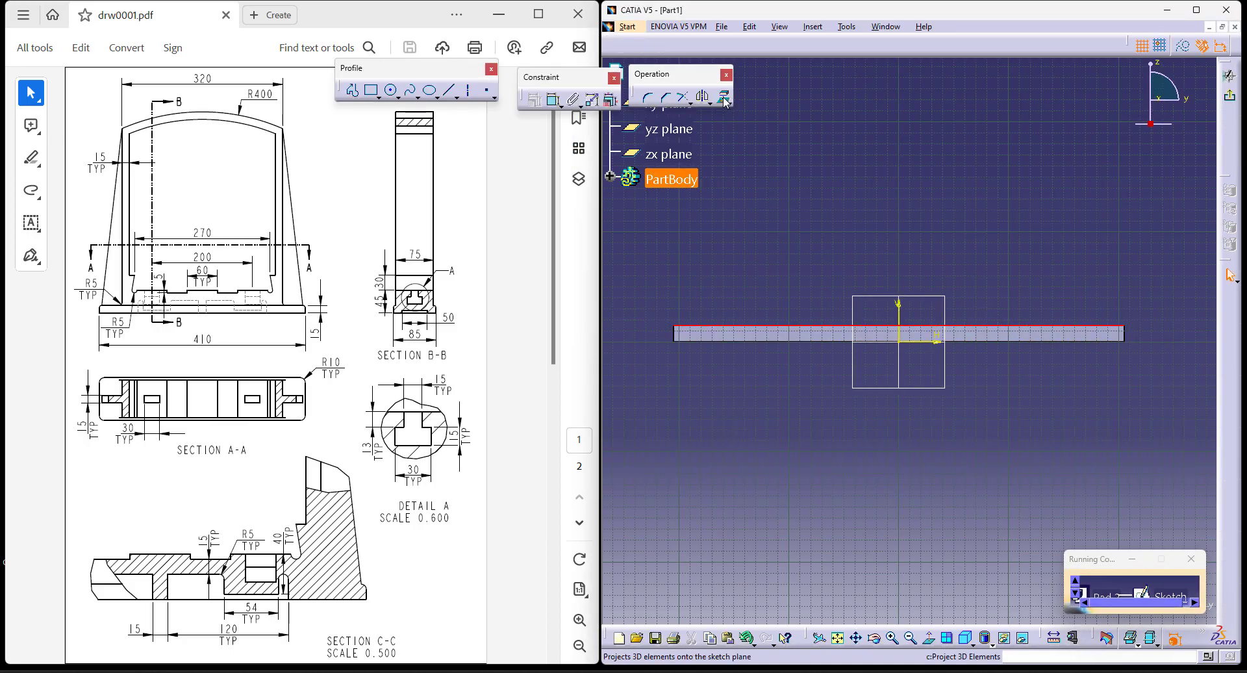
{"action": "left_click", "coordinate": [993, 195]}
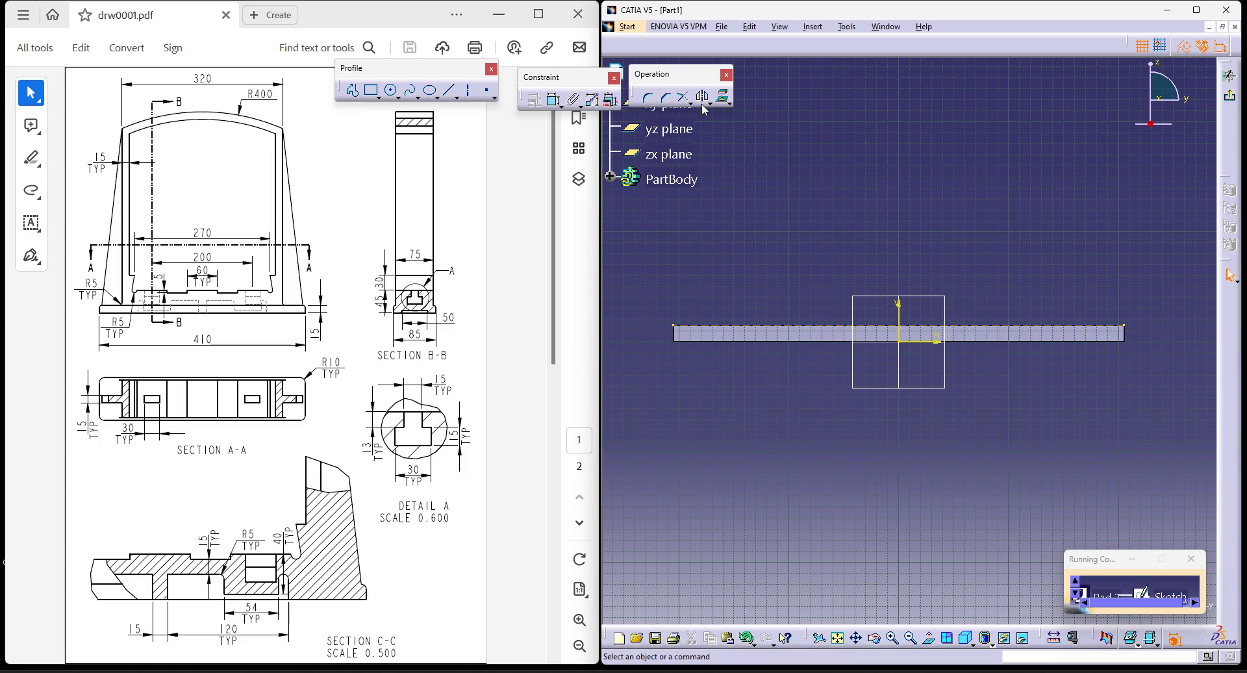
{"action": "left_click", "coordinate": [1185, 51]}
{"action": "middle_click_drag", "start_coordinate": [1019, 153], "coordinate": [1012, 219]}
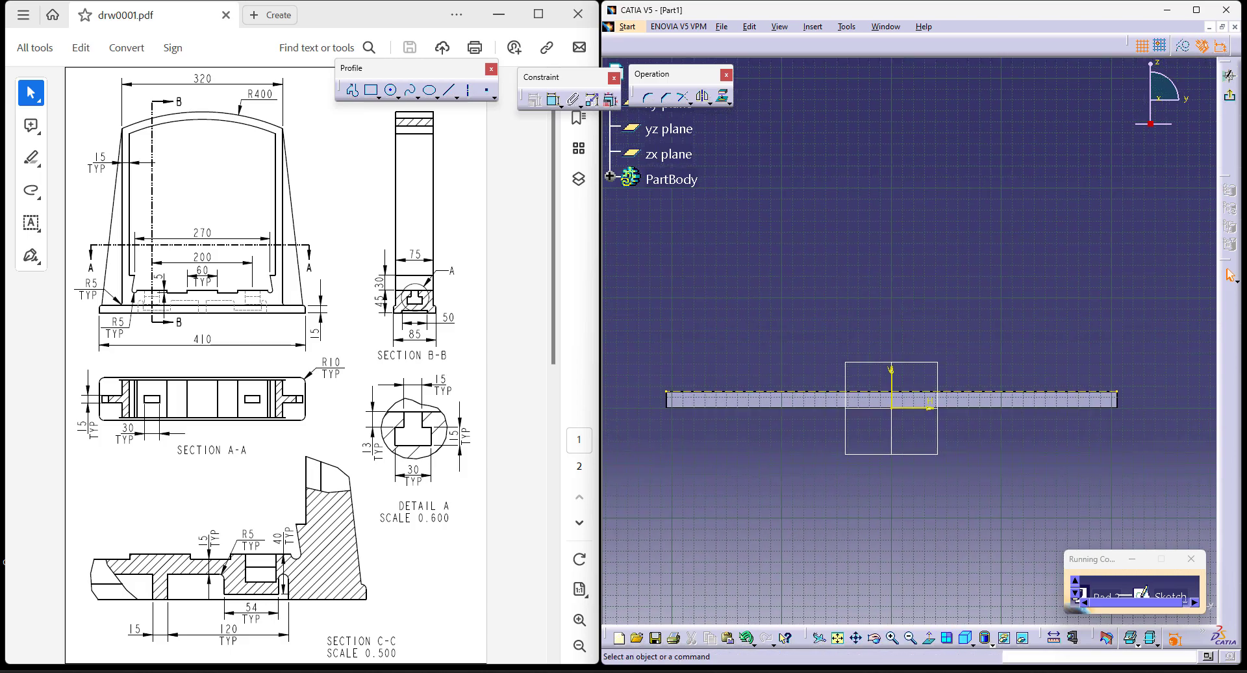
Draw an arc of about 326 mm radius above the base plate, centred on the sketch origin.
{"action": "left_click", "coordinate": [394, 94]}
{"action": "left_click", "coordinate": [397, 97]}
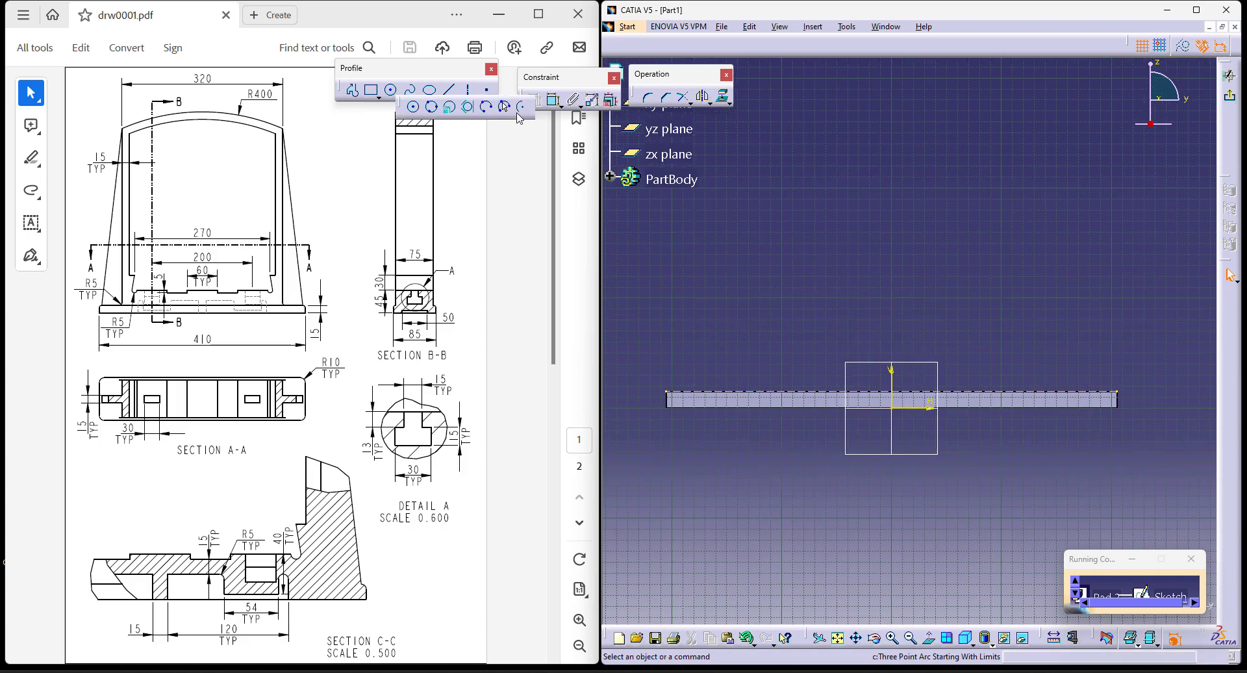
{"action": "left_click", "coordinate": [523, 107]}
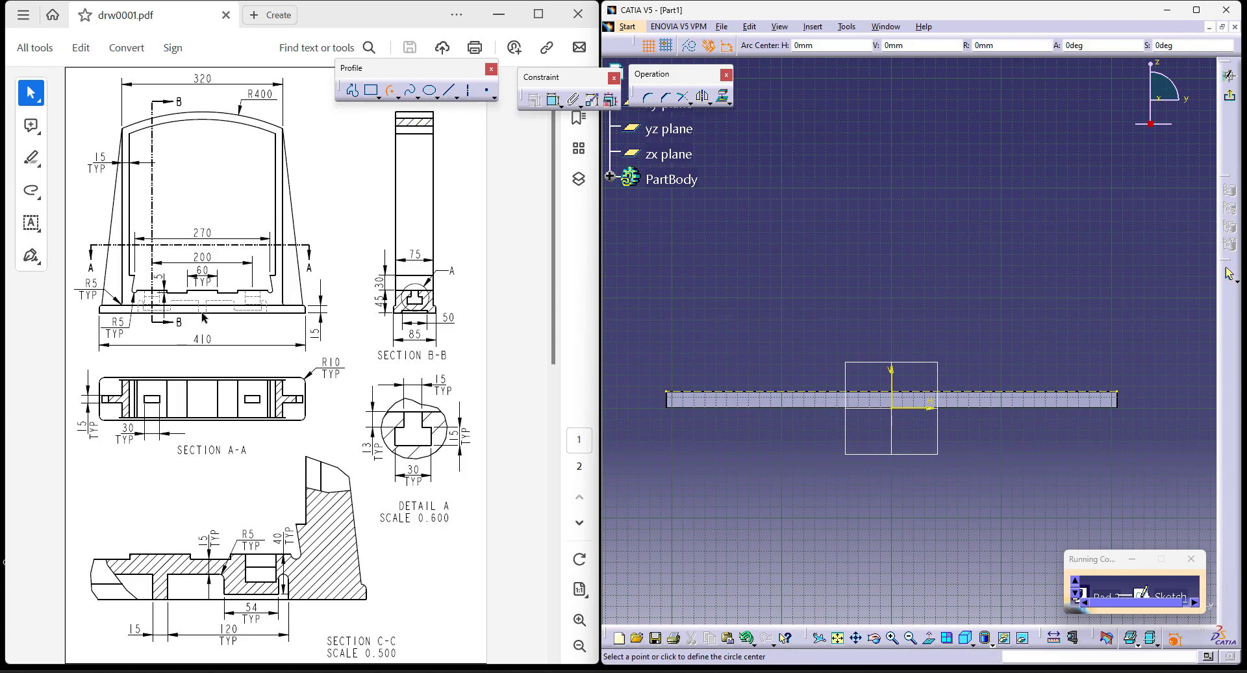
{"action": "left_click", "coordinate": [891, 407]}
{"action": "mouse_move", "coordinate": [848, 219]}
{"action": "middle_mouse_down"}
{"action": "mouse_move", "coordinate": [847, 257]}
{"action": "mouse_move", "coordinate": [826, 224]}
{"action": "mouse_move", "coordinate": [814, 228]}
{"action": "middle_mouse_up"}
{"action": "left_click", "coordinate": [815, 228]}
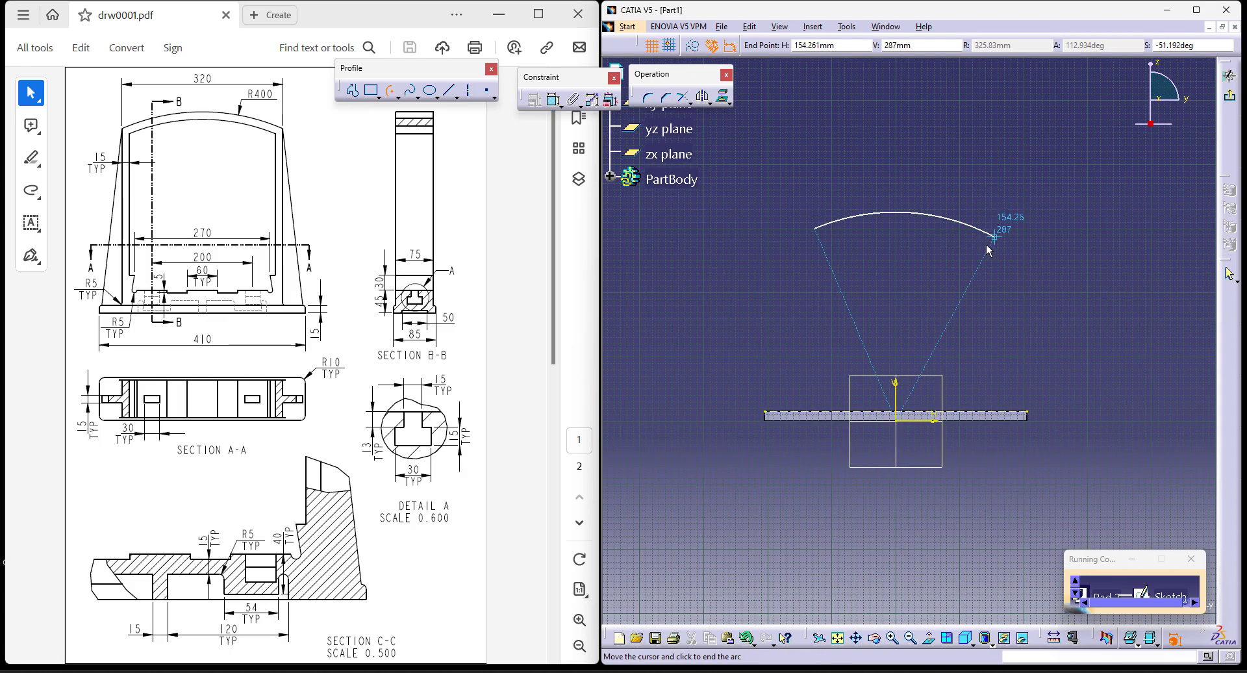
{"action": "left_click", "coordinate": [988, 233]}
{"action": "left_click", "coordinate": [1057, 288]}
Dimension the arc's radius and set it to 400 mm.
{"action": "left_click", "coordinate": [554, 100]}
{"action": "left_click", "coordinate": [905, 213]}
{"action": "double_click", "coordinate": [935, 151]}
{"action": "type", "text": "400mm"}
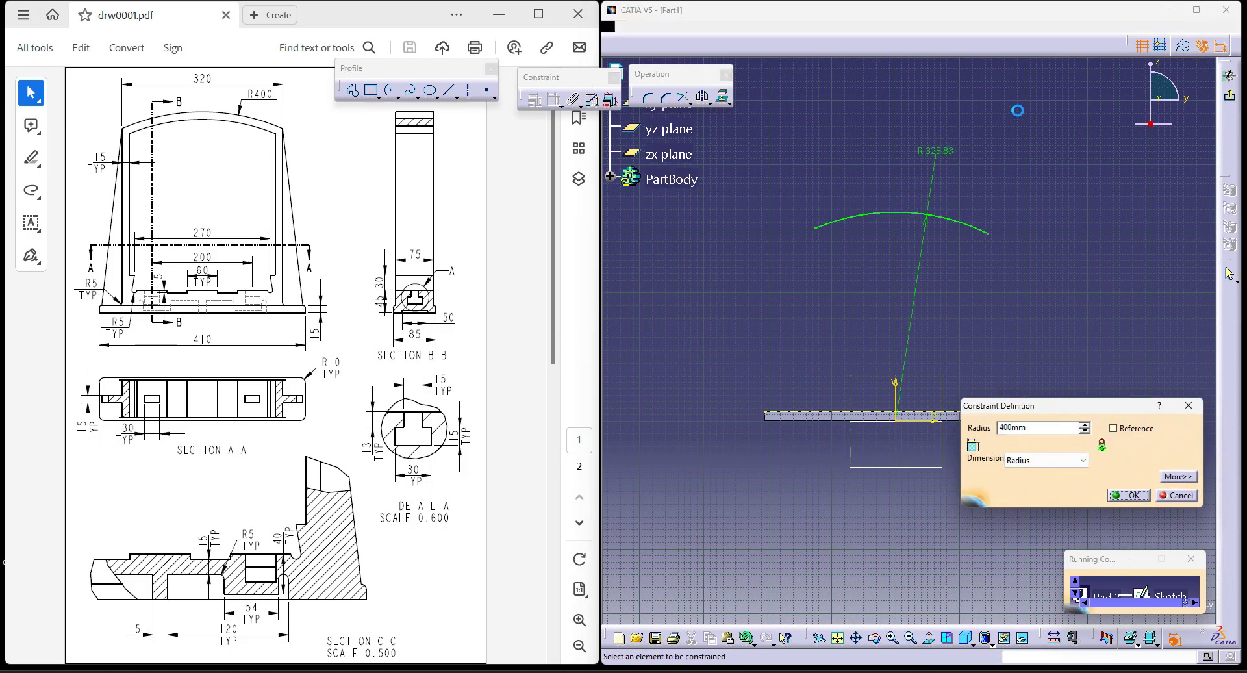
{"action": "key", "text": "Return"}
Constrain the arc's two endpoints to be symmetric about the vertical axis.
{"action": "left_click", "coordinate": [795, 185]}
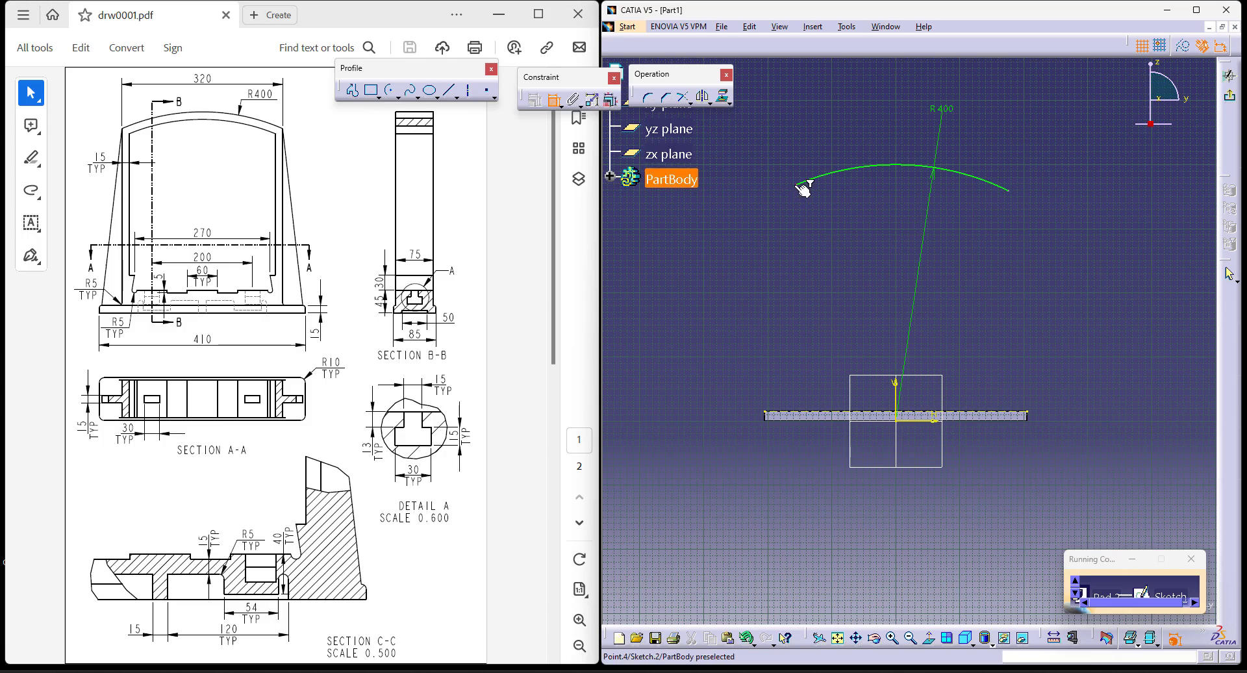
{"action": "left_click", "coordinate": [1011, 190]}
{"action": "right_click", "coordinate": [898, 250]}
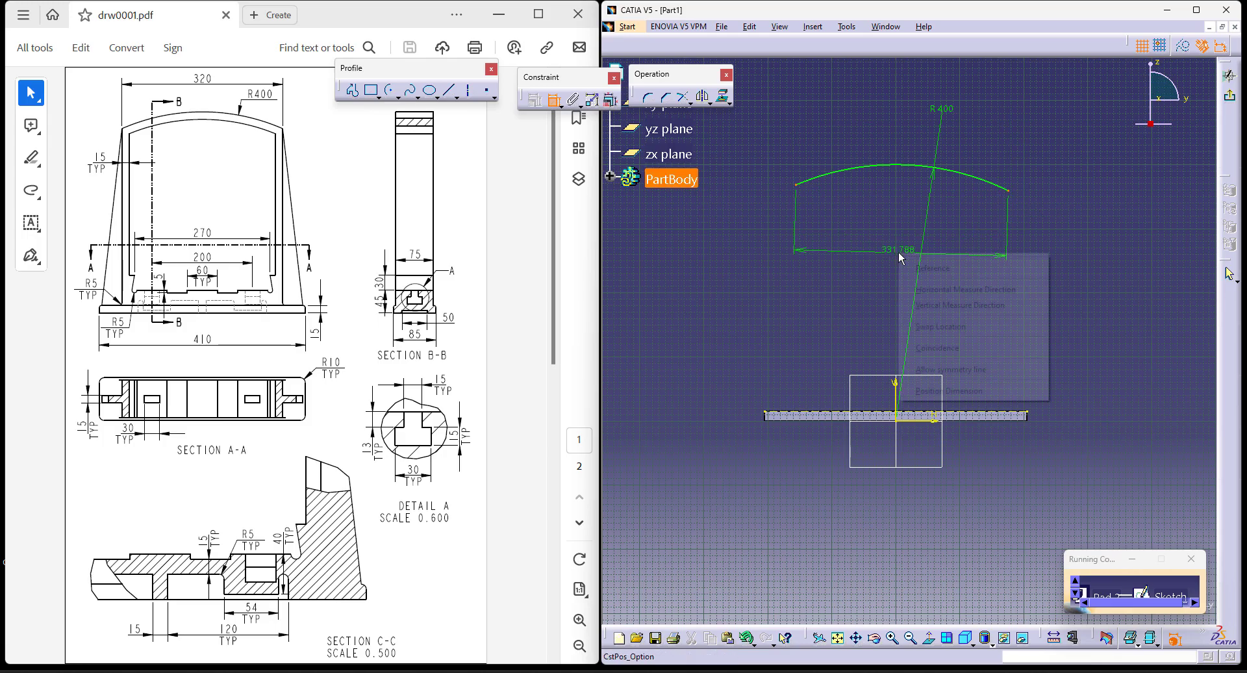
{"action": "left_click", "coordinate": [961, 368]}
{"action": "left_click", "coordinate": [897, 390]}
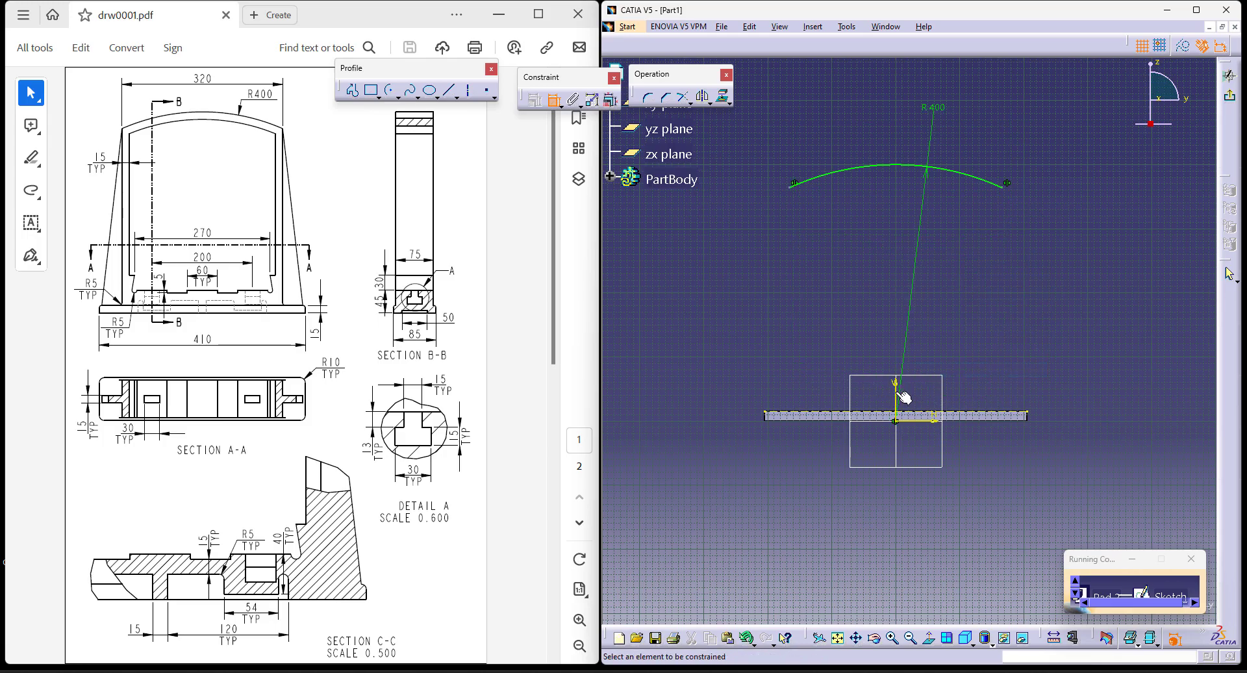
Dimension the distance between the arc's endpoints and set it to 320 mm.
{"action": "left_click", "coordinate": [795, 185]}
{"action": "left_click", "coordinate": [1007, 187]}
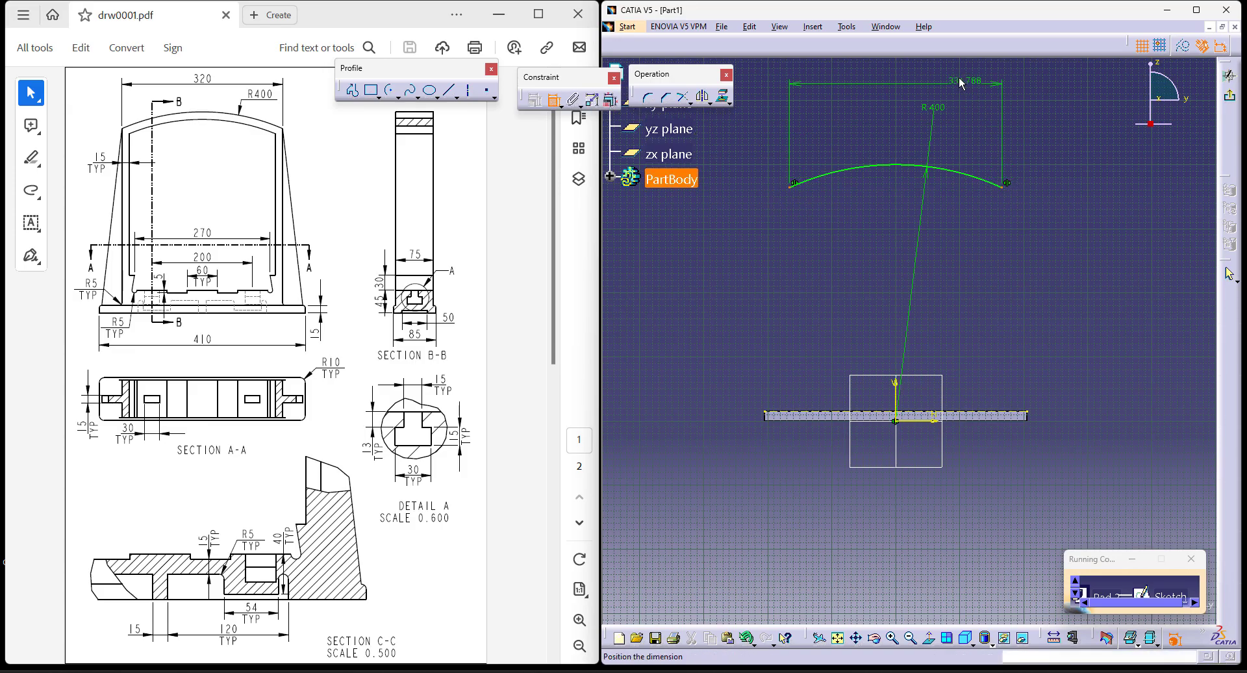
{"action": "double_click", "coordinate": [874, 75]}
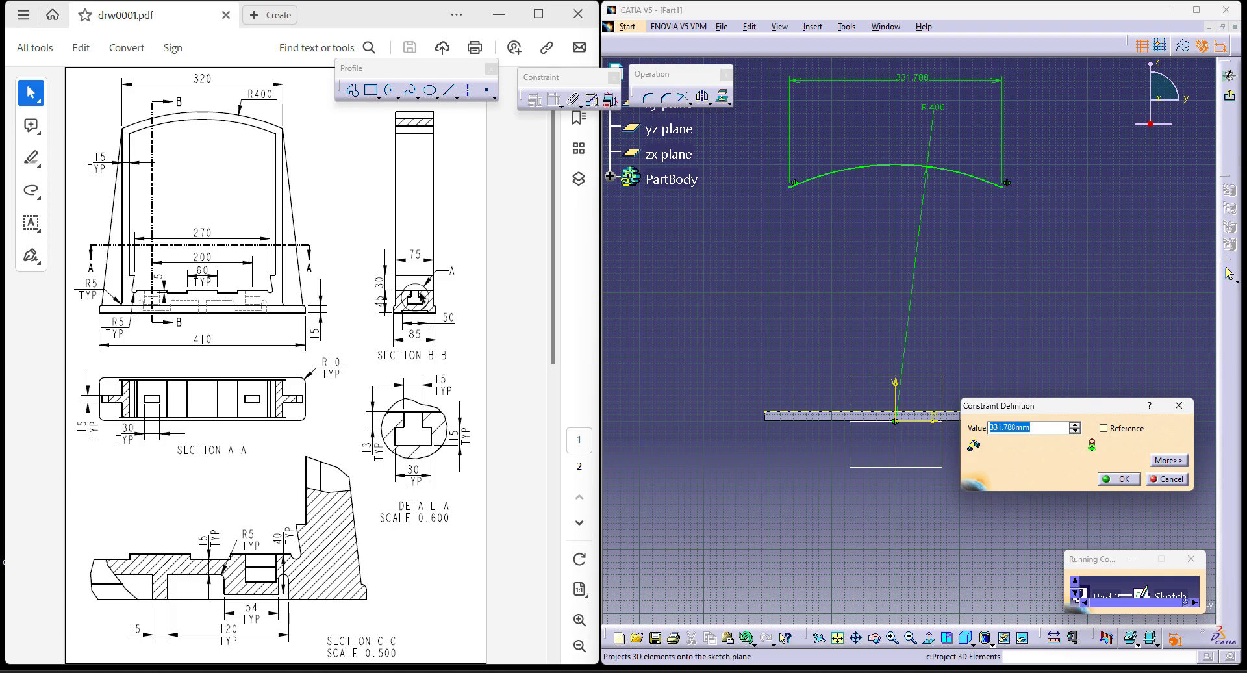
{"action": "type", "text": "320"}
{"action": "key", "text": "Return"}
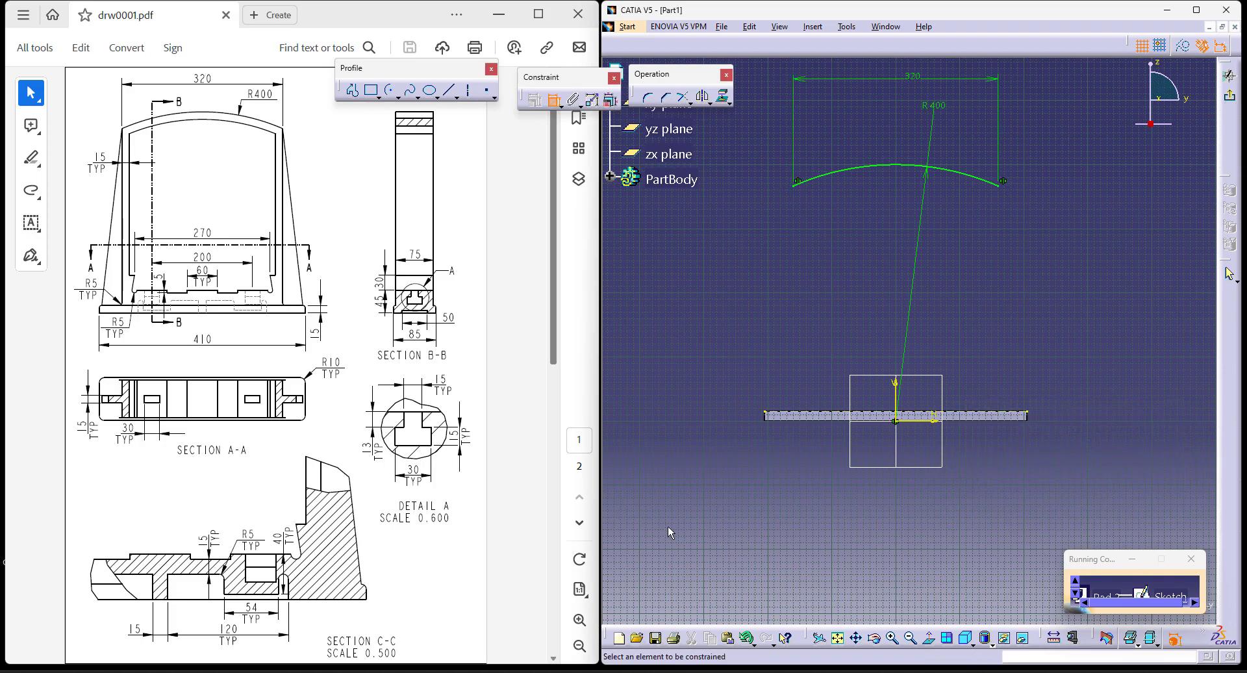
Draw a vertical line from each endpoint of the arc down to the base plate's upper edge.
{"action": "left_click", "coordinate": [449, 91]}
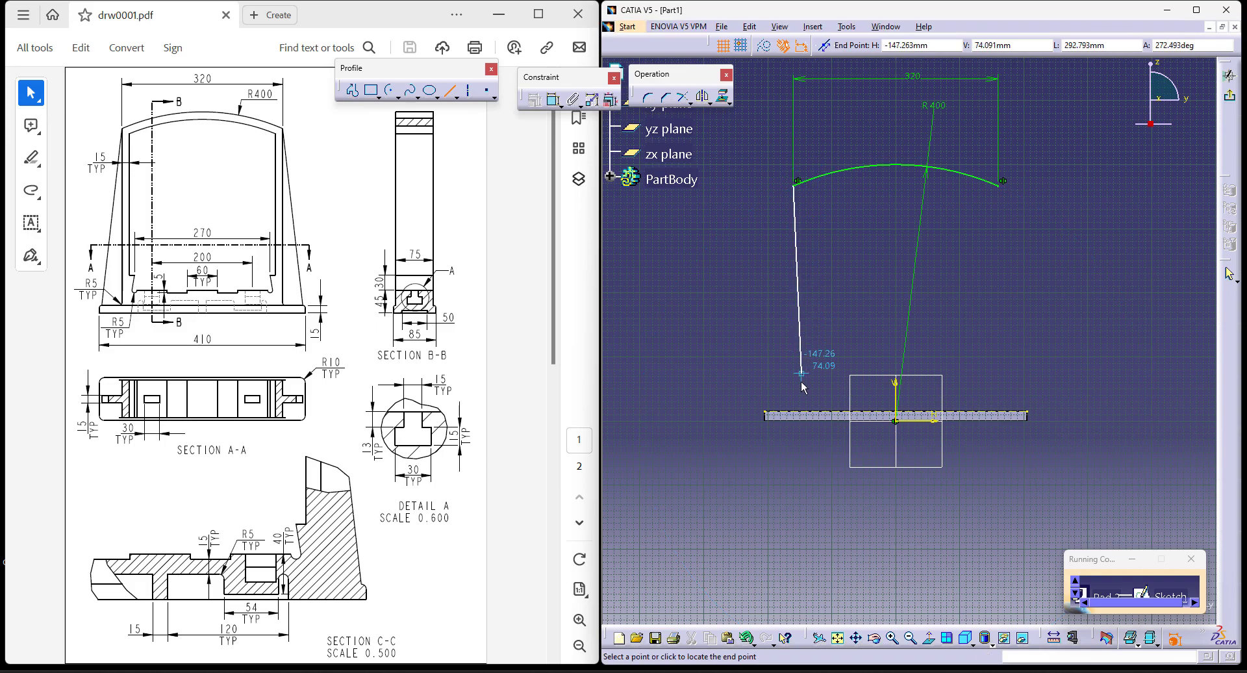
{"action": "left_click", "coordinate": [793, 410]}
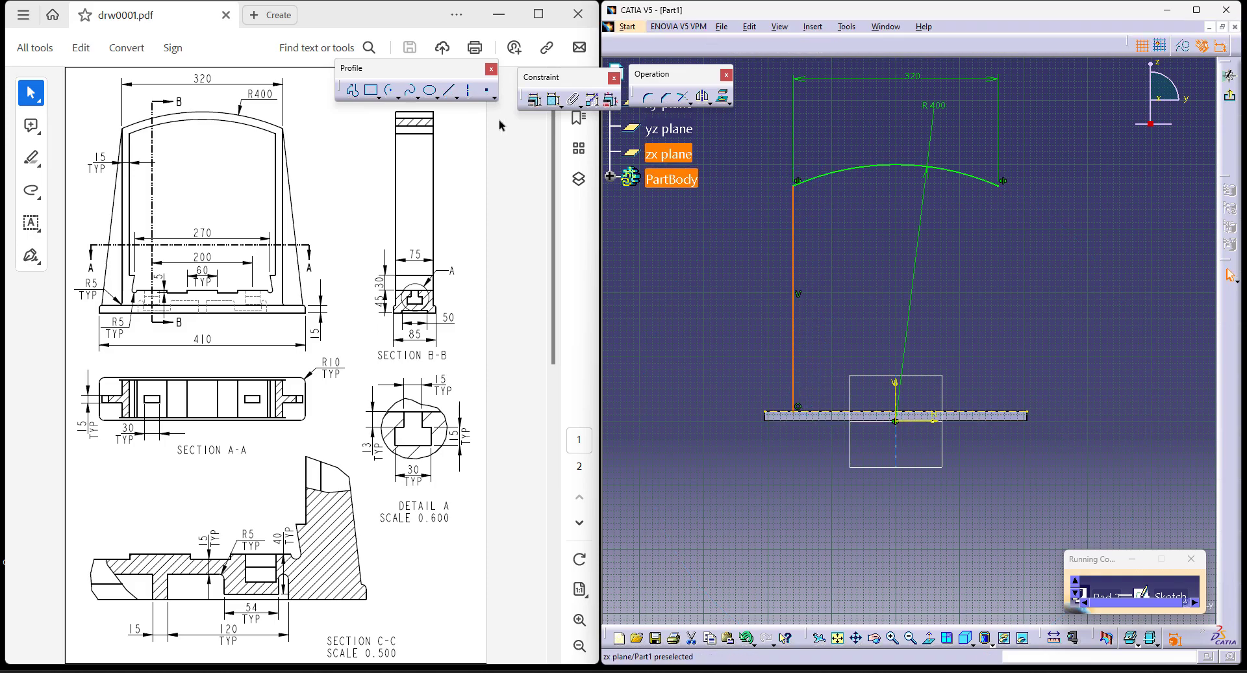
{"action": "left_click", "coordinate": [453, 93]}
{"action": "left_click", "coordinate": [999, 186]}
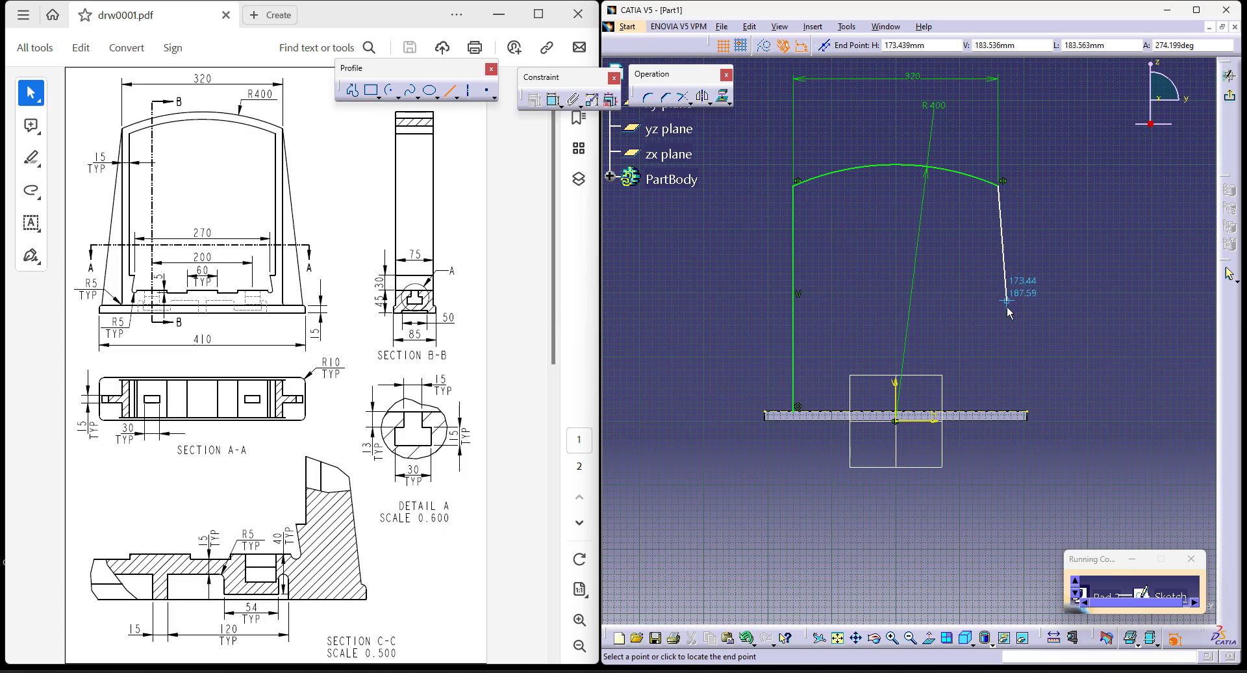
{"action": "left_click", "coordinate": [1007, 417]}
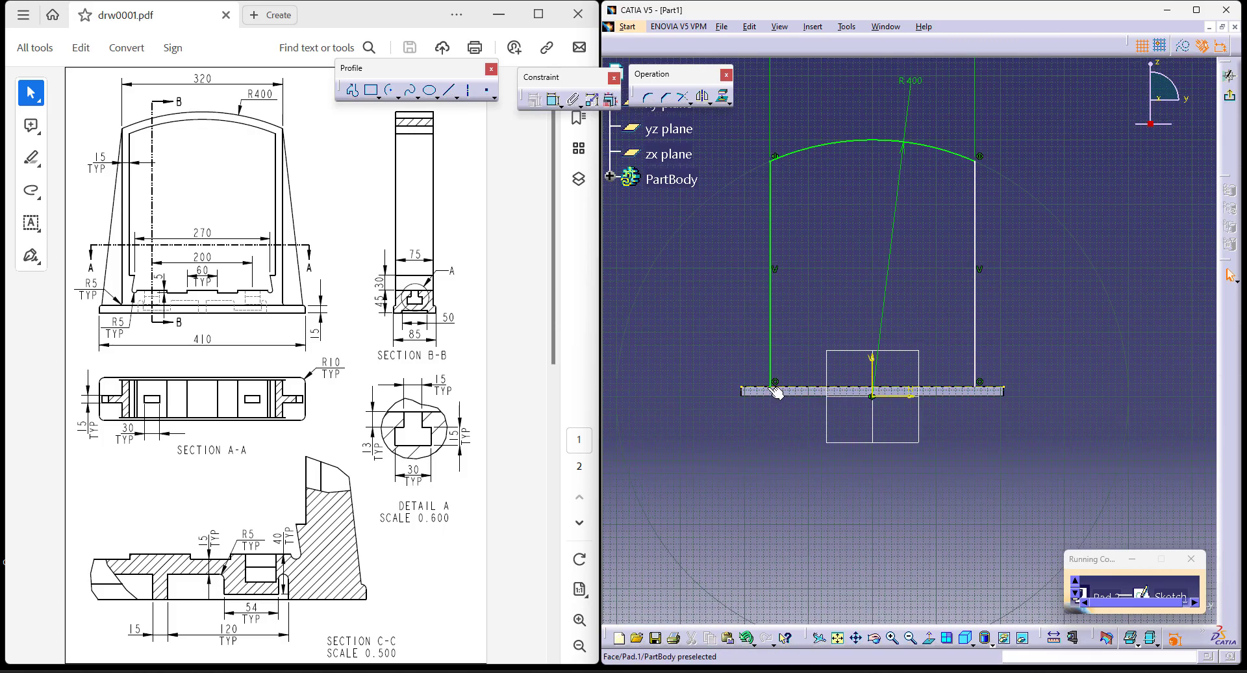
Pull the right vertical line away from the arc and constrain its upper end coincident with the arc's right endpoint.
{"action": "key", "text": "alt+Tab"}
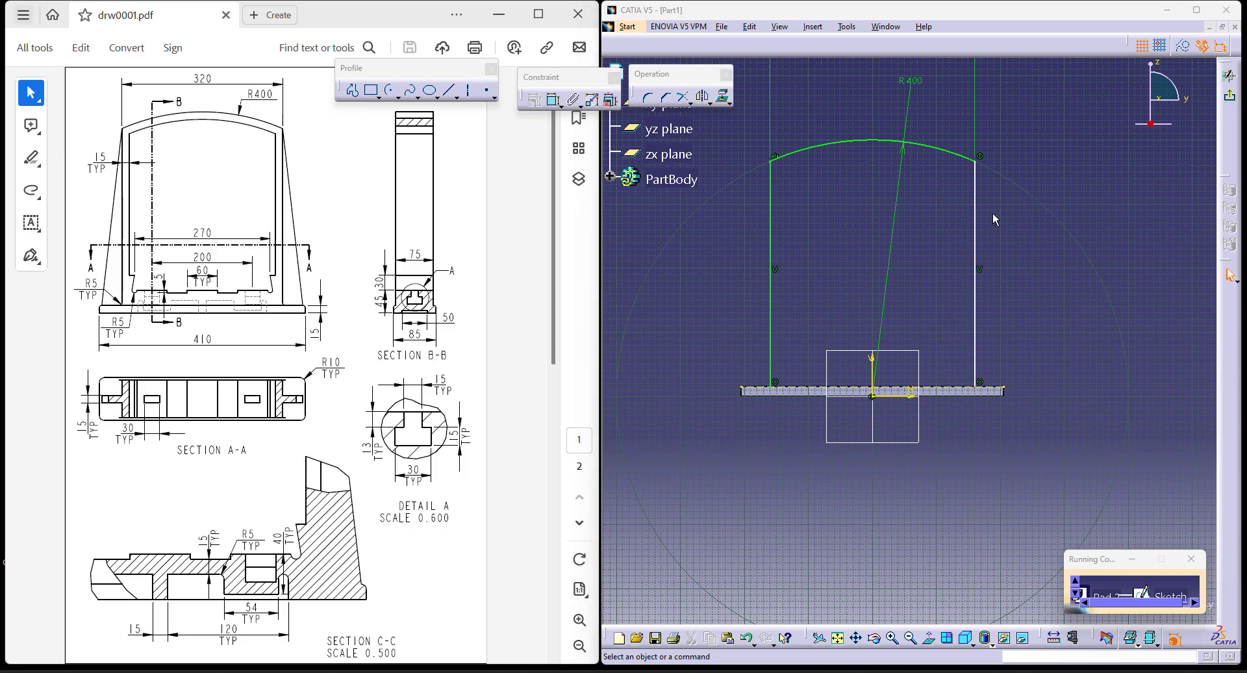
{"action": "mouse_move", "coordinate": [977, 200]}
{"action": "left_mouse_down"}
{"action": "mouse_move", "coordinate": [1032, 227]}
{"action": "mouse_move", "coordinate": [1011, 239]}
{"action": "left_mouse_up"}
{"action": "left_click", "coordinate": [1065, 242]}
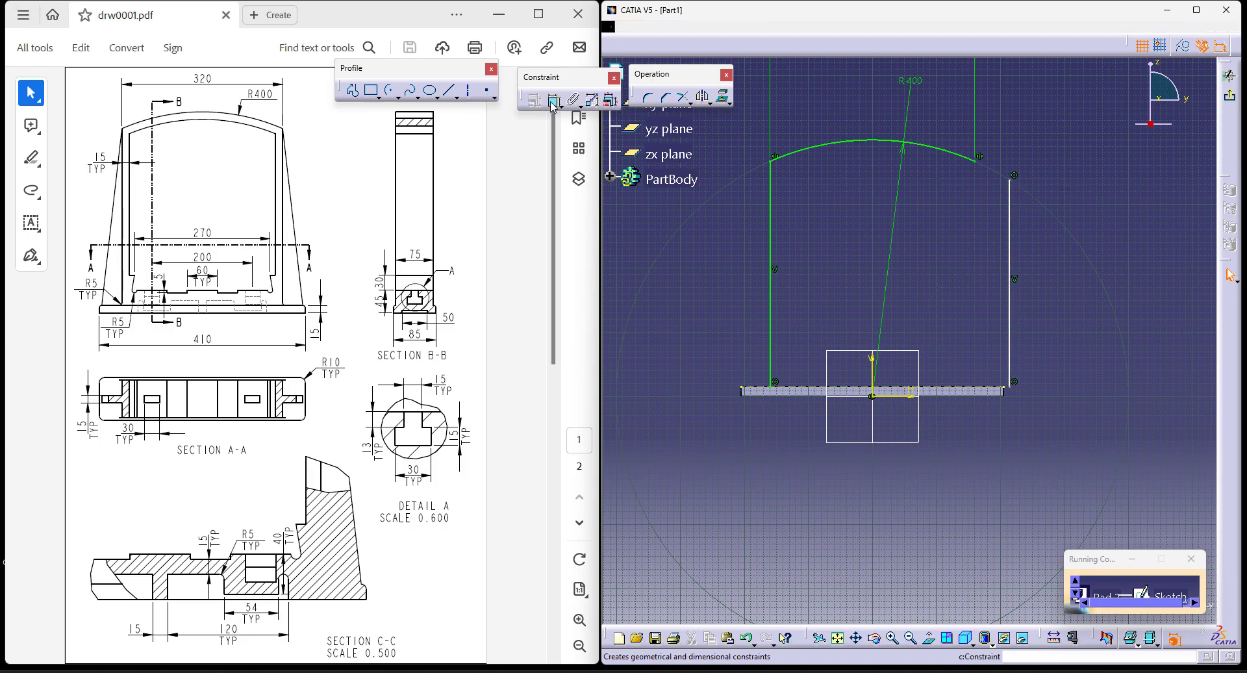
{"action": "left_click", "coordinate": [980, 161]}
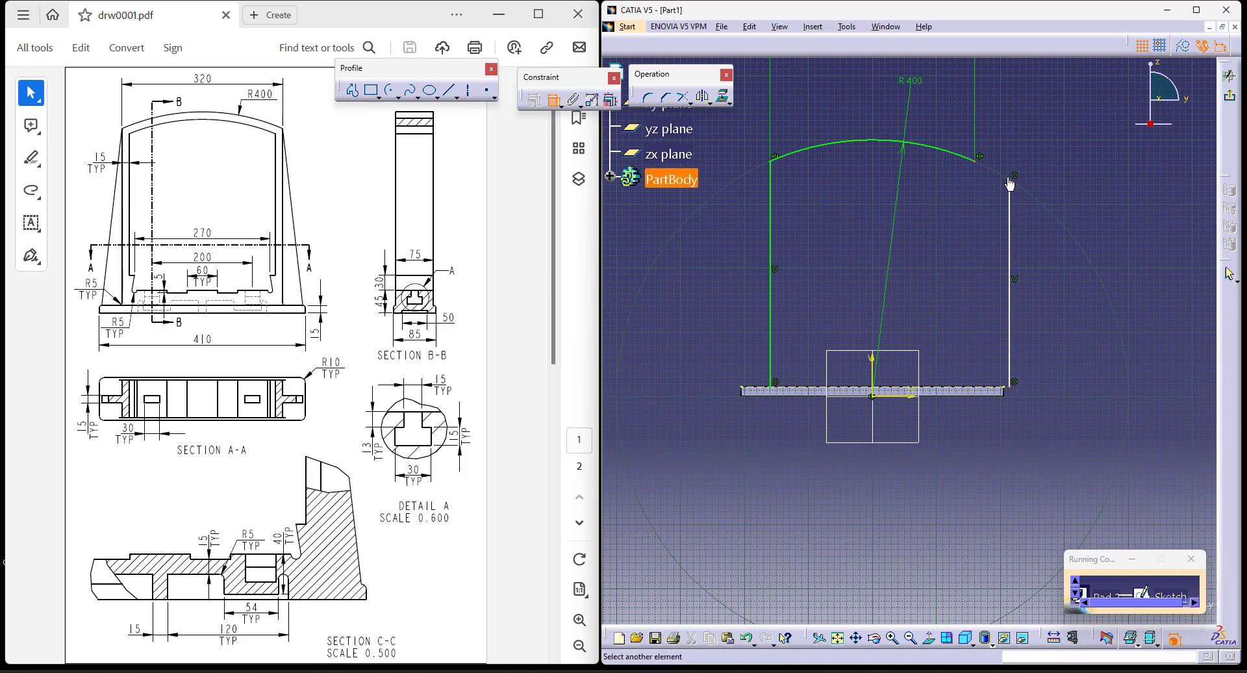
{"action": "left_click", "coordinate": [1011, 182]}
{"action": "right_click", "coordinate": [1007, 111]}
{"action": "left_click", "coordinate": [1065, 203]}
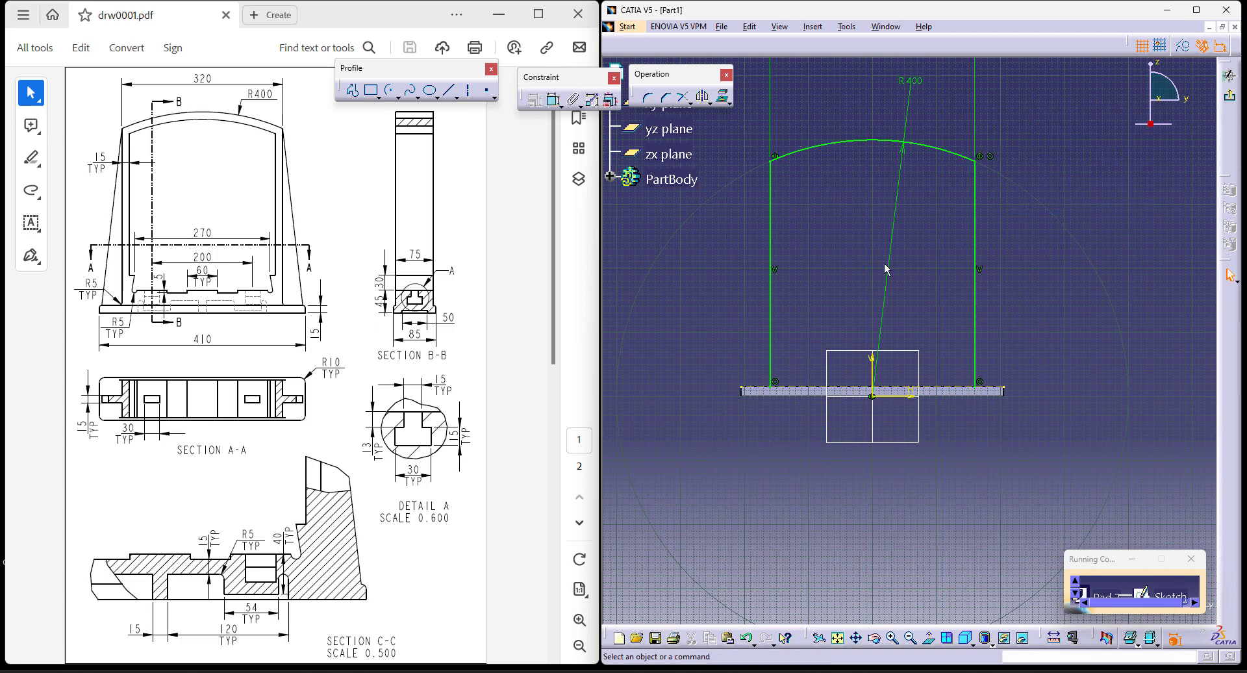
Close the frame profile with a horizontal line joining the lower ends of the two vertical lines.
{"action": "left_click", "coordinate": [449, 90]}
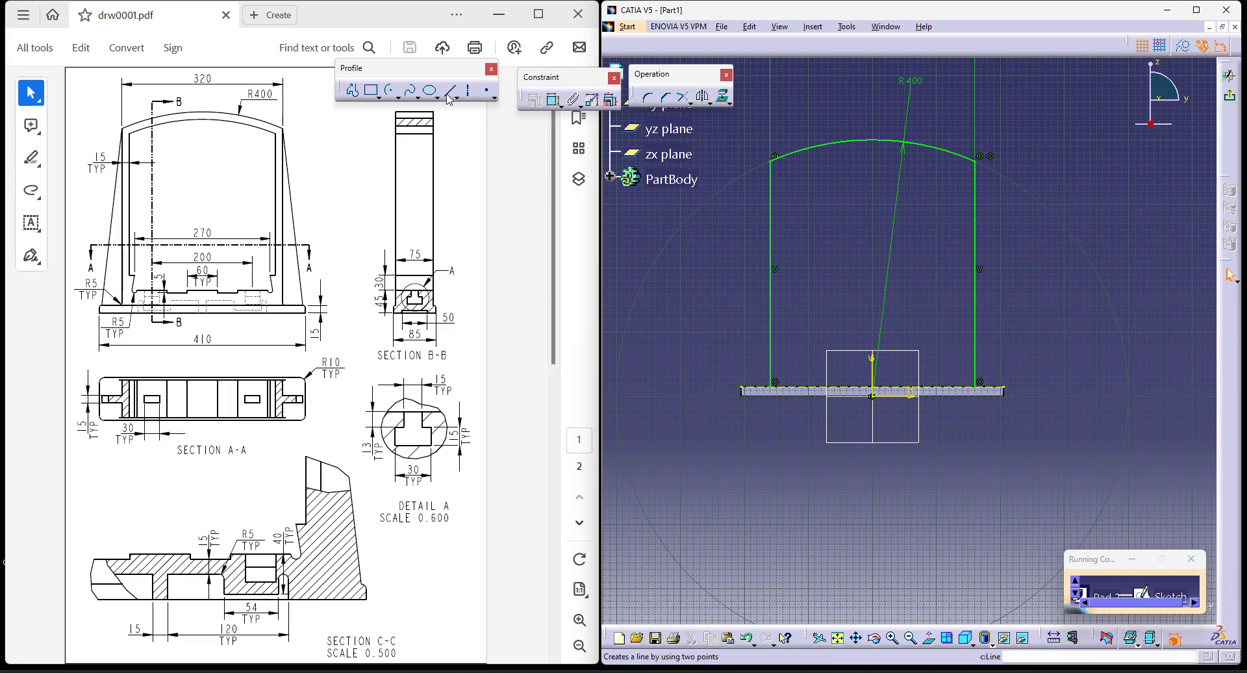
{"action": "left_click", "coordinate": [776, 385]}
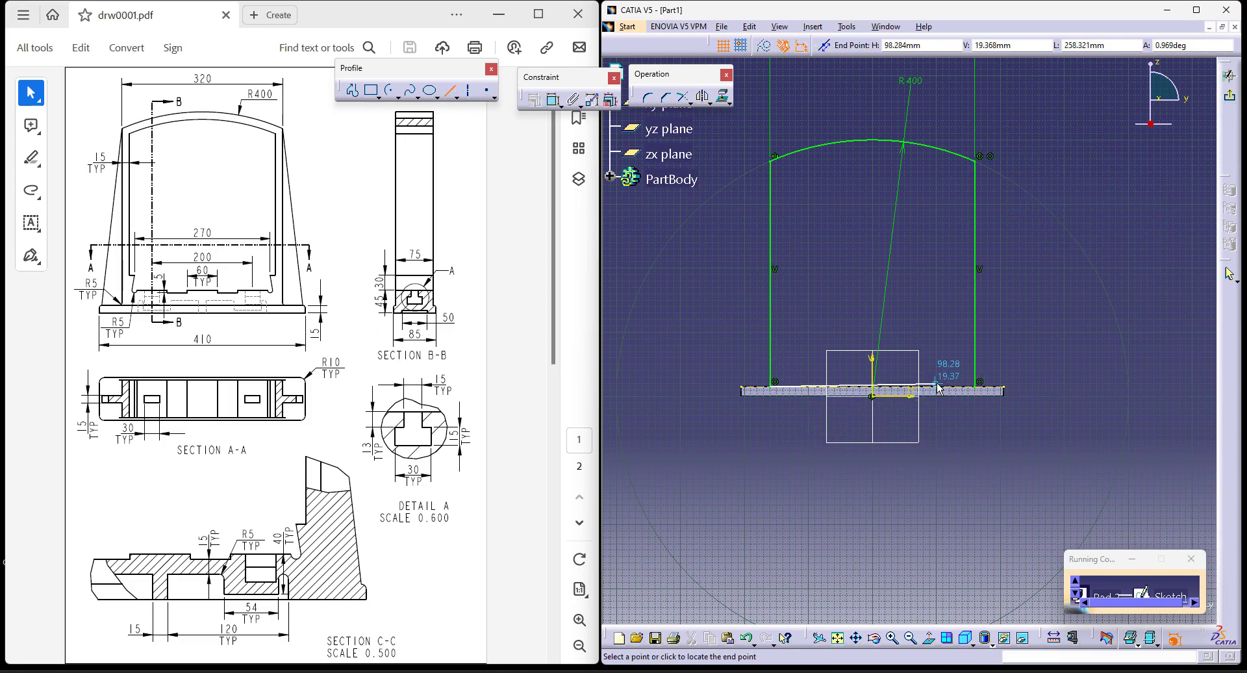
{"action": "left_click", "coordinate": [979, 385]}
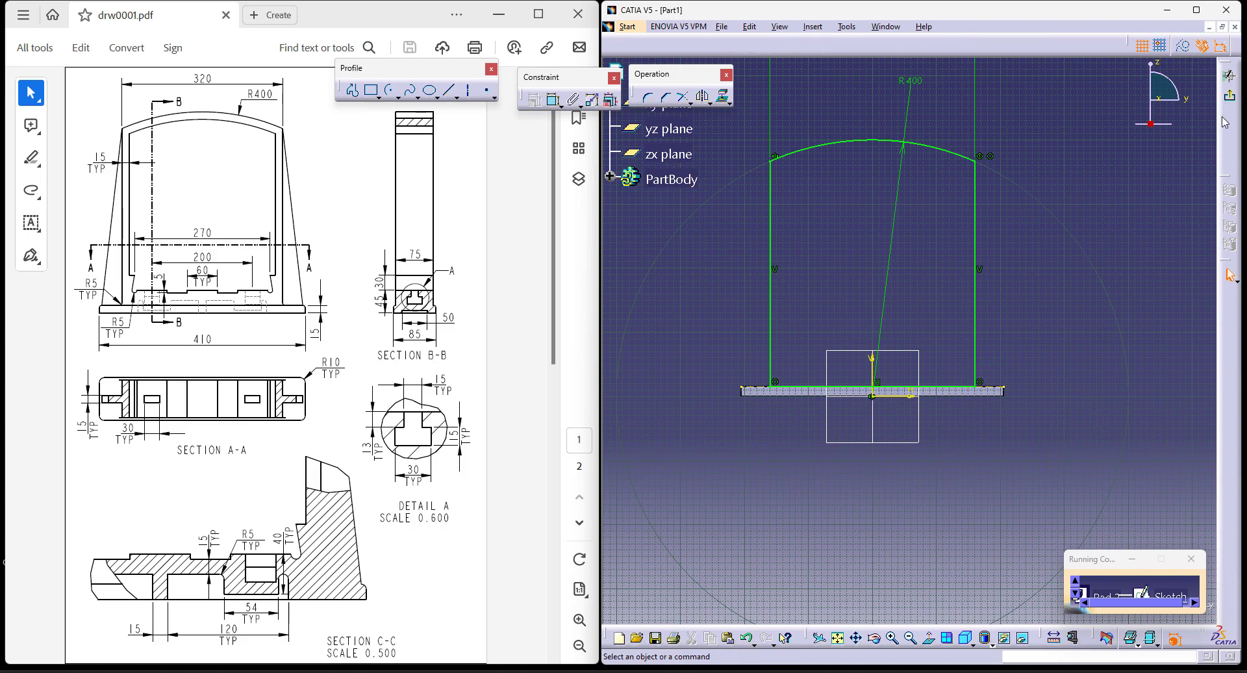
Leave the sketch and pad the arched profile with mirrored extent and a length of 37.5 mm.
{"action": "left_click", "coordinate": [1230, 95]}
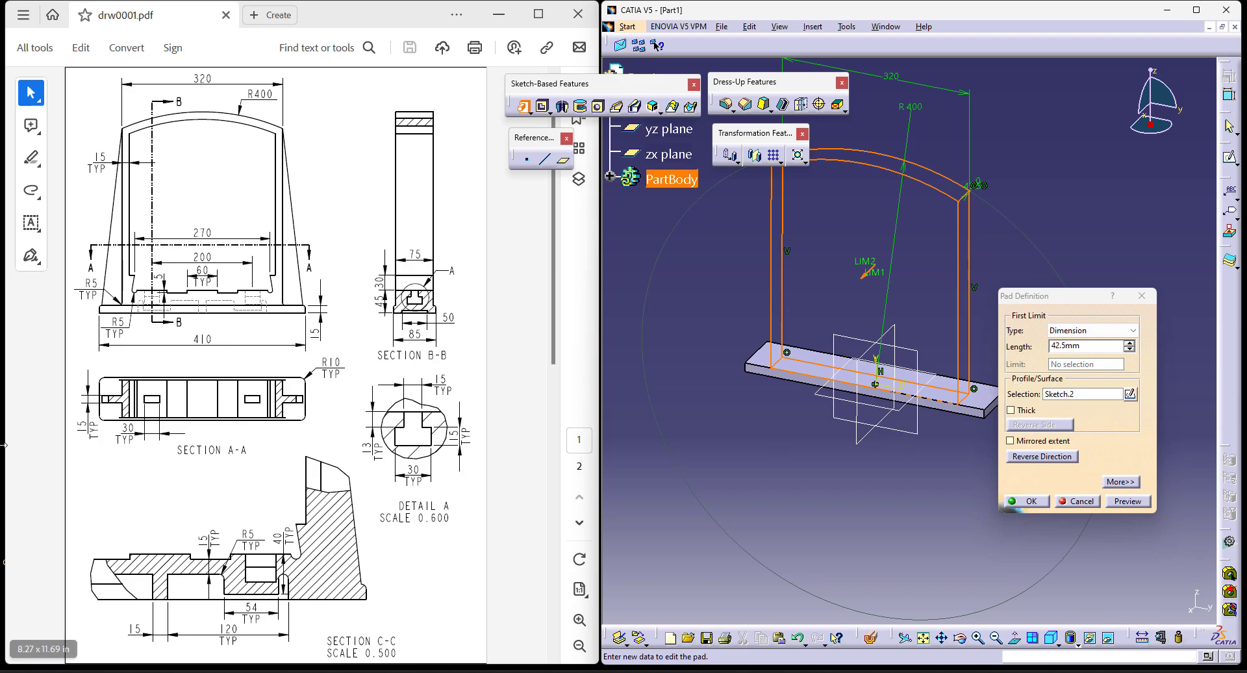
{"action": "left_click", "coordinate": [1009, 440]}
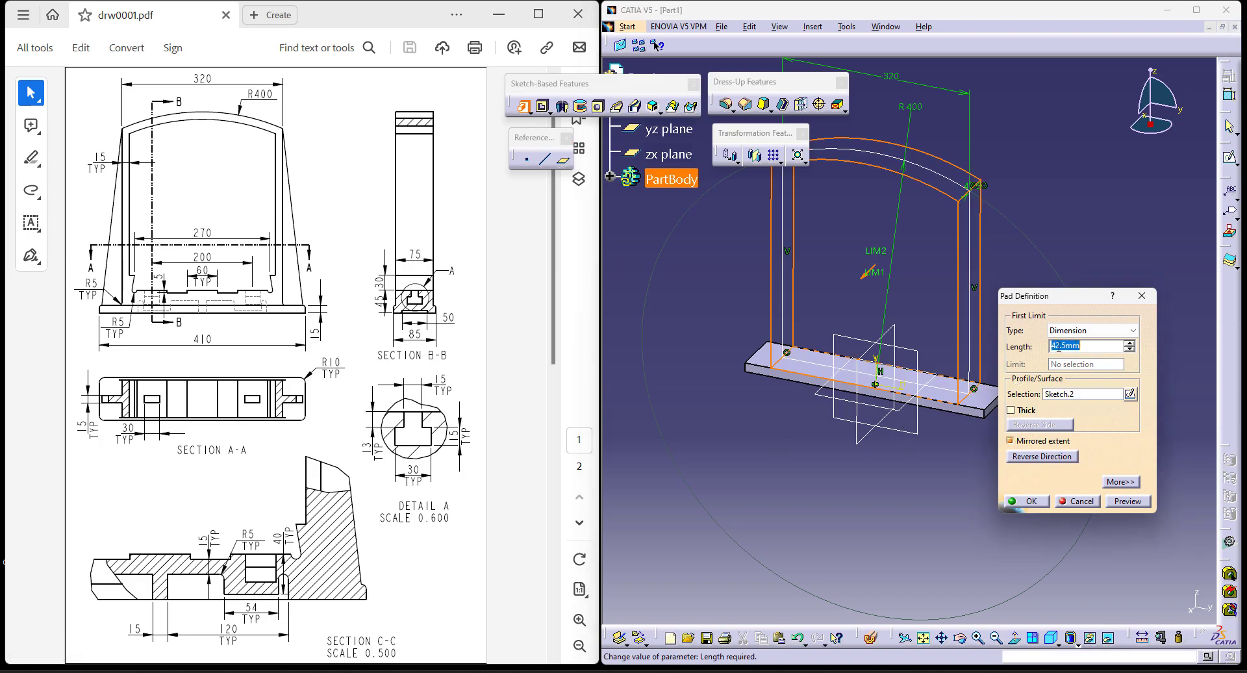
{"action": "key", "text": "Return"}
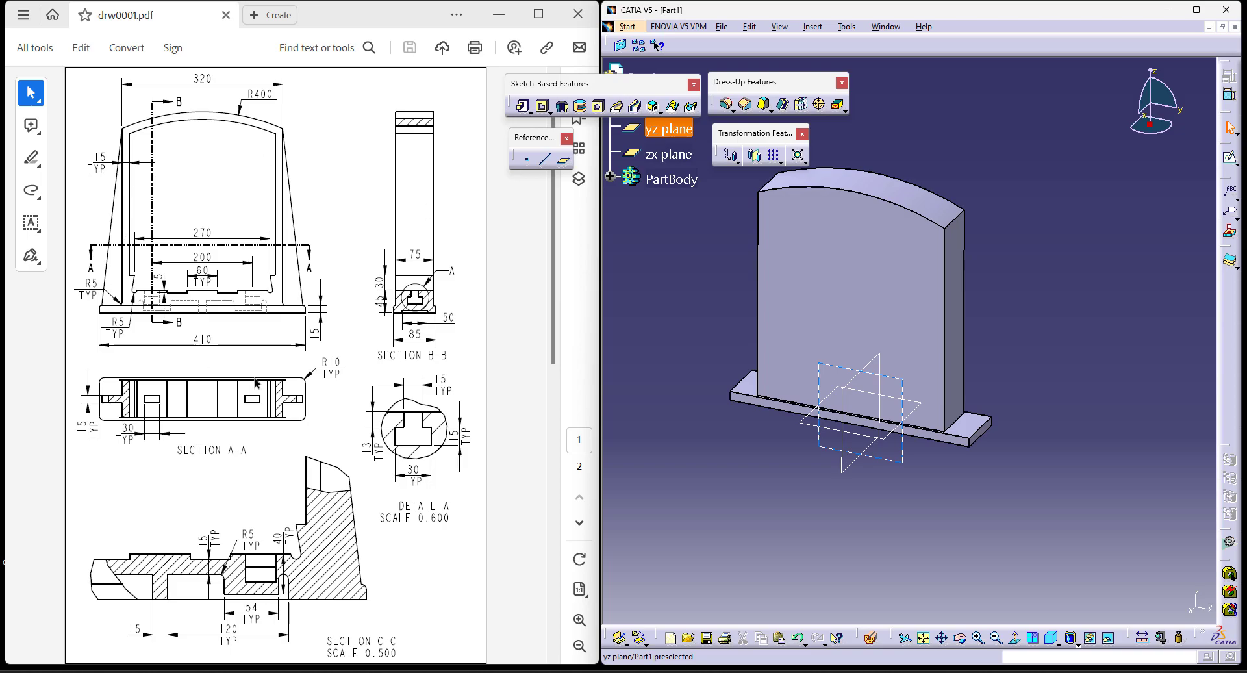
Start a pocket with a new sketch on the large flat front face of the arched body.
{"action": "left_click", "coordinate": [543, 106]}
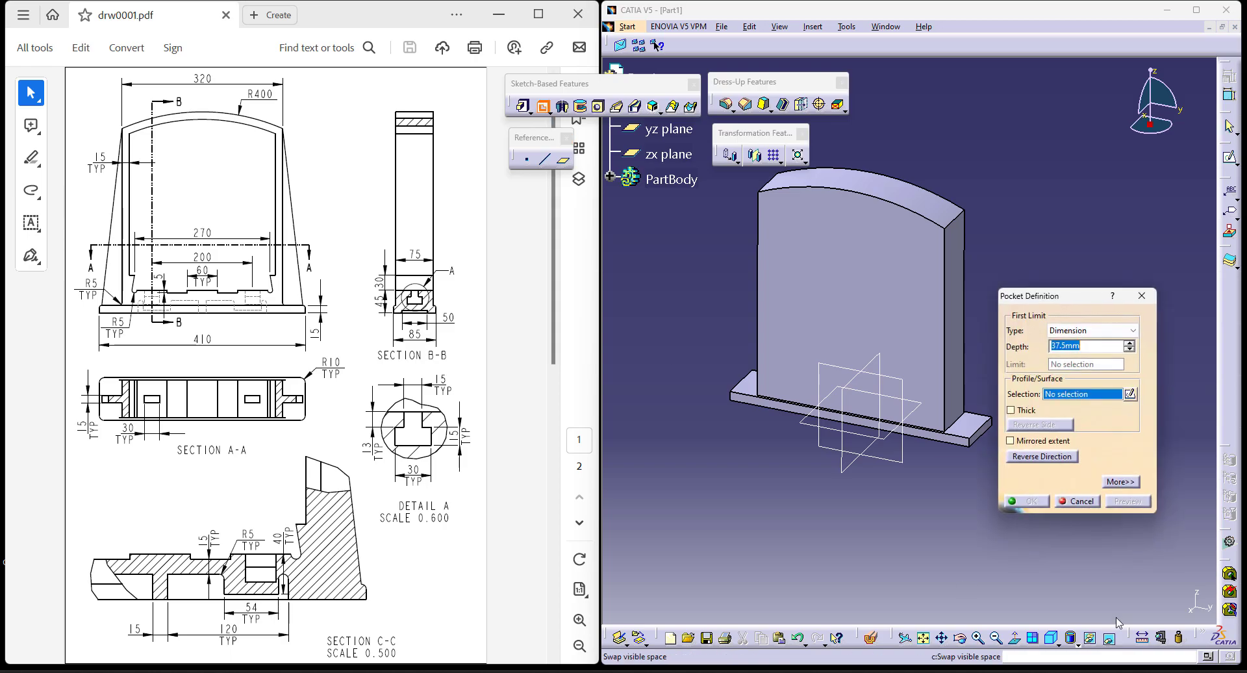
{"action": "left_click", "coordinate": [1129, 395]}
{"action": "left_click", "coordinate": [904, 289]}
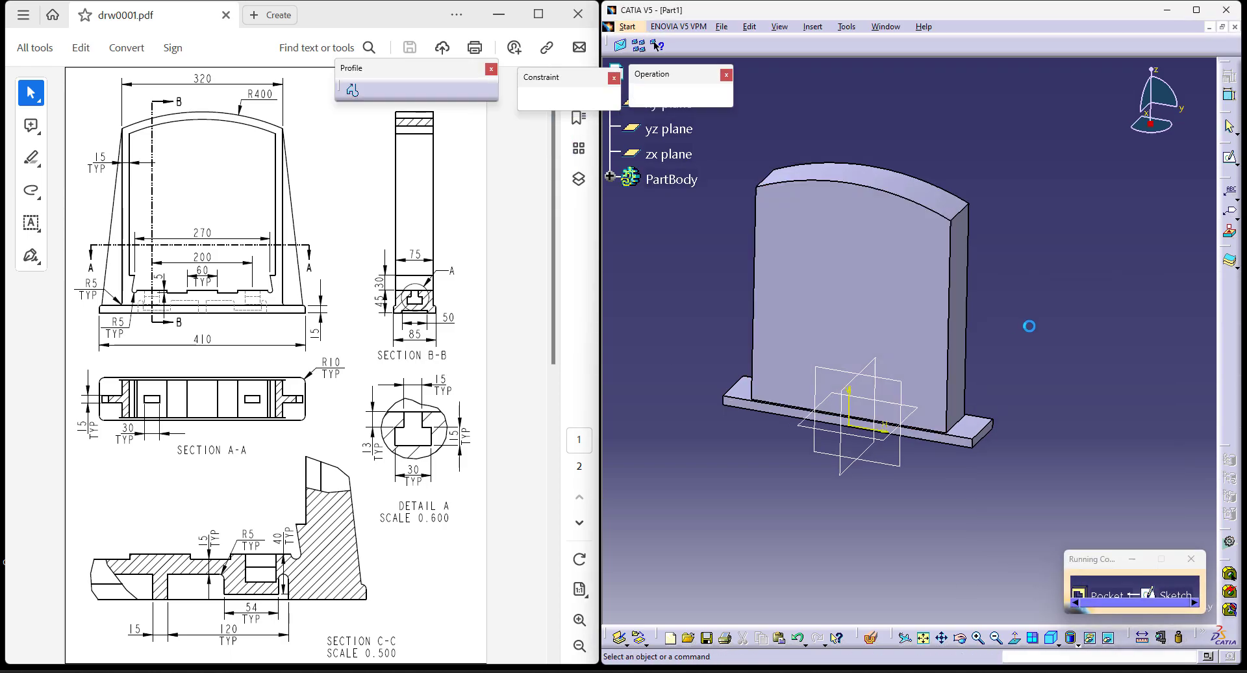
{"action": "middle_click_drag", "start_coordinate": [1019, 377], "coordinate": [1029, 324]}
{"action": "mouse_move", "coordinate": [1043, 364]}
{"action": "middle_mouse_down"}
{"action": "mouse_move", "coordinate": [1050, 340]}
{"action": "mouse_move", "coordinate": [1079, 336]}
{"action": "middle_mouse_up"}
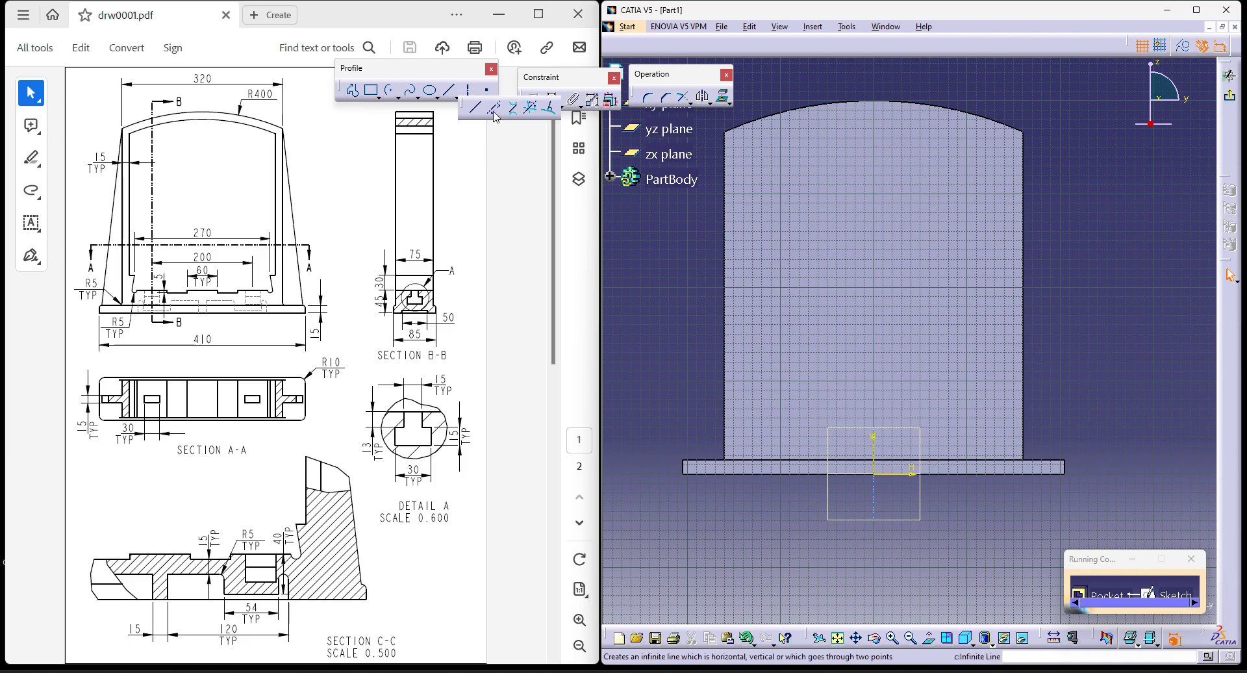
Draw an infinite vertical line through the sketch origin and a horizontal line about 64 mm long across it, above the base plate.
{"action": "left_click", "coordinate": [458, 94]}
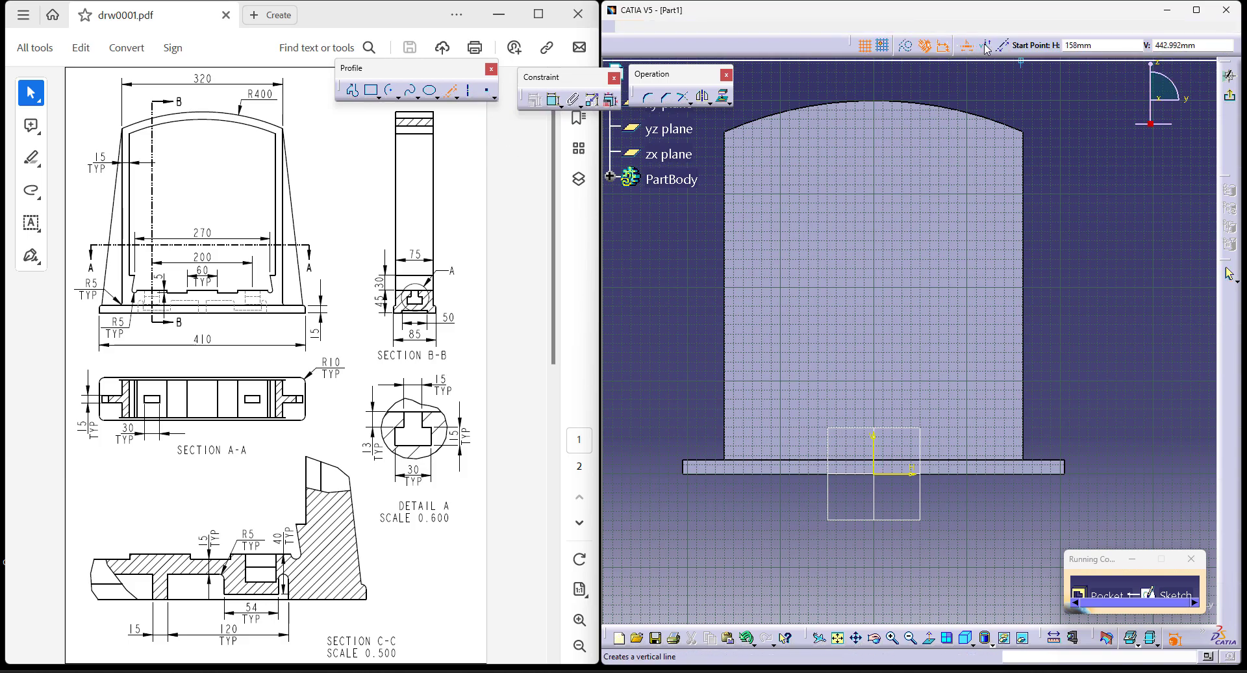
{"action": "left_click", "coordinate": [877, 476]}
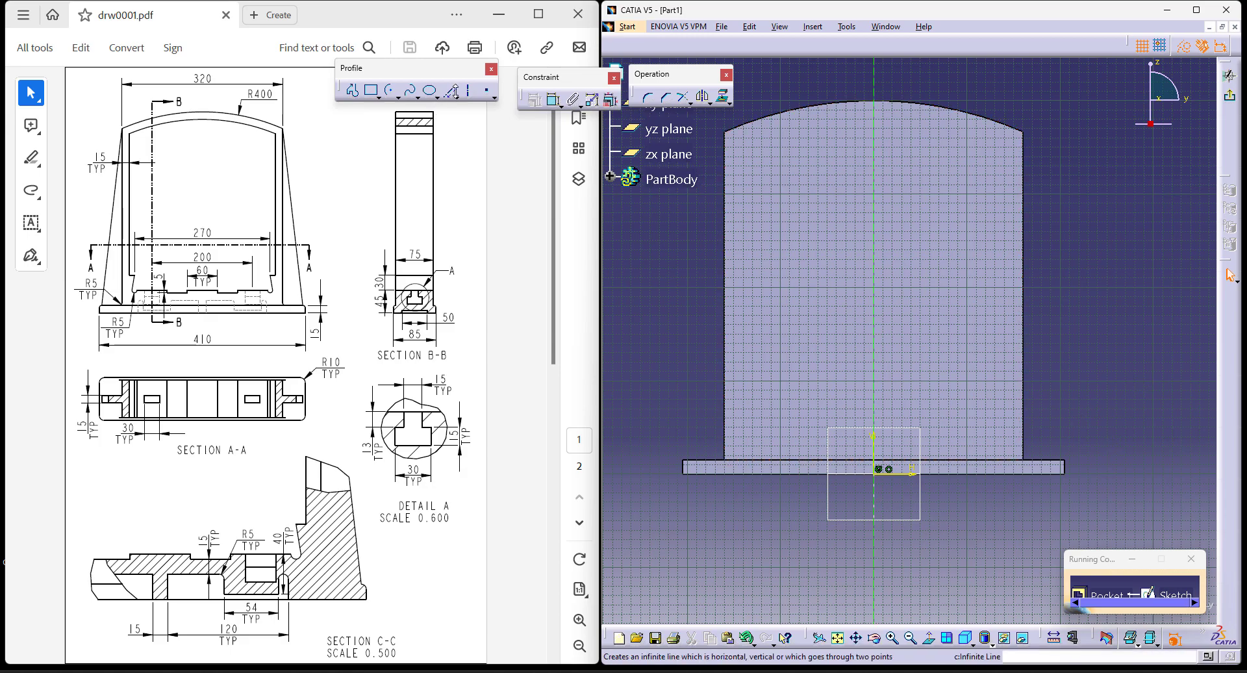
{"action": "left_click", "coordinate": [454, 96]}
{"action": "left_click", "coordinate": [476, 111]}
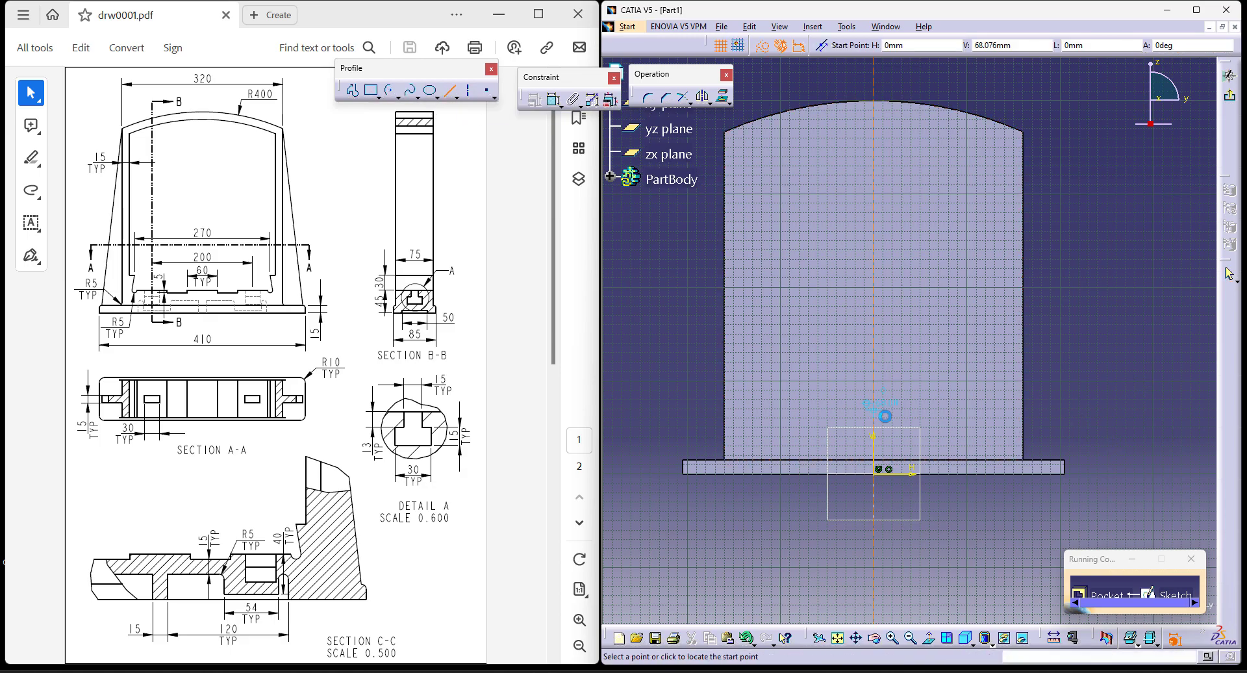
{"action": "left_click", "coordinate": [844, 416]}
{"action": "left_click", "coordinate": [1184, 46]}
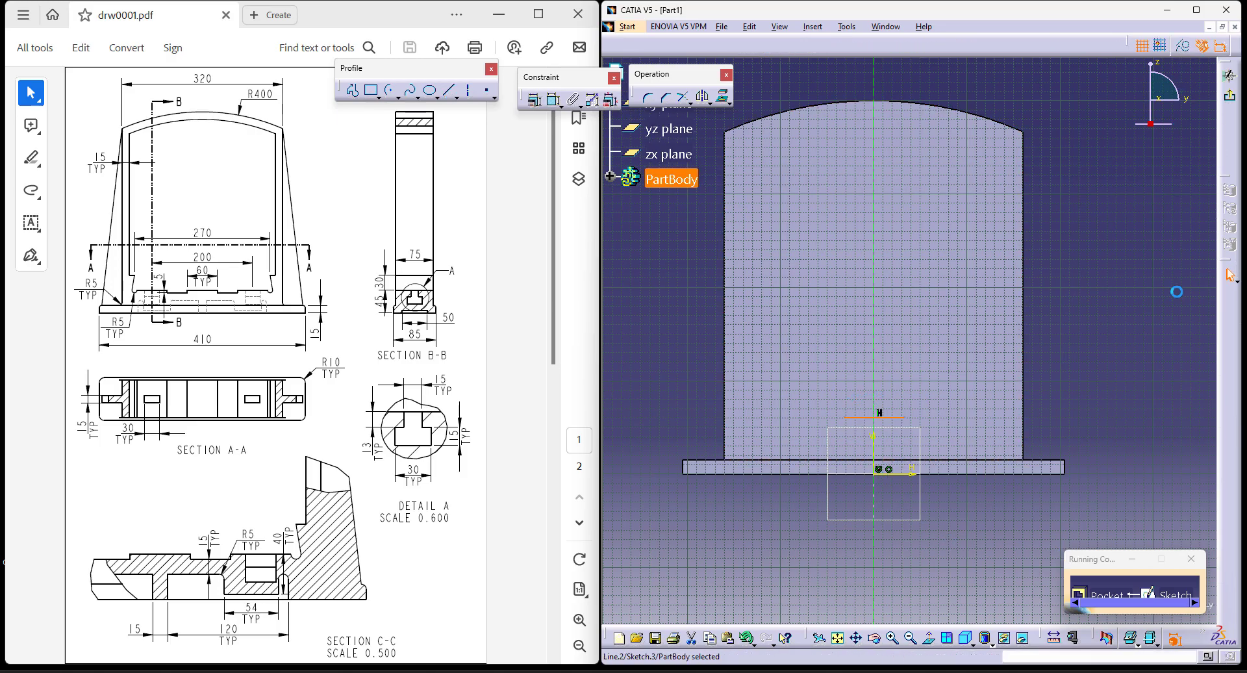
{"action": "left_click", "coordinate": [915, 571]}
{"action": "middle_click_drag", "start_coordinate": [915, 571], "coordinate": [1172, 343]}
Constrain the horizontal line's two endpoints to be symmetric about the vertical centre line.
{"action": "left_click", "coordinate": [553, 99]}
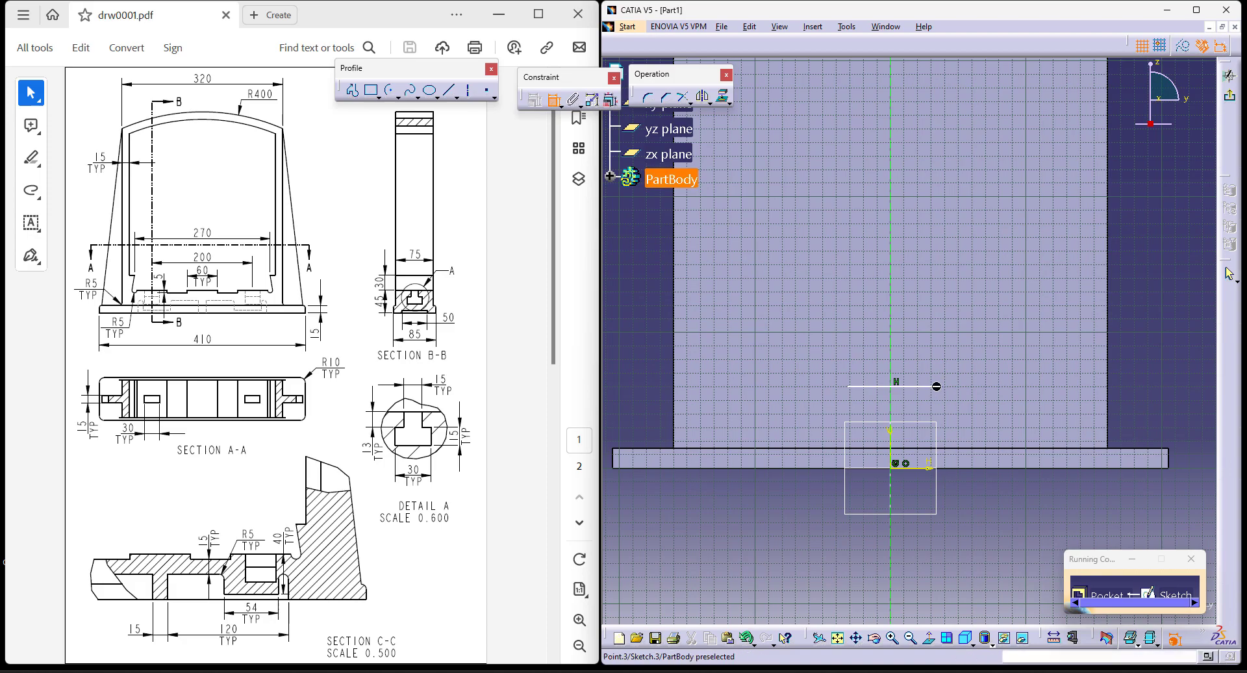
{"action": "right_click", "coordinate": [968, 301]}
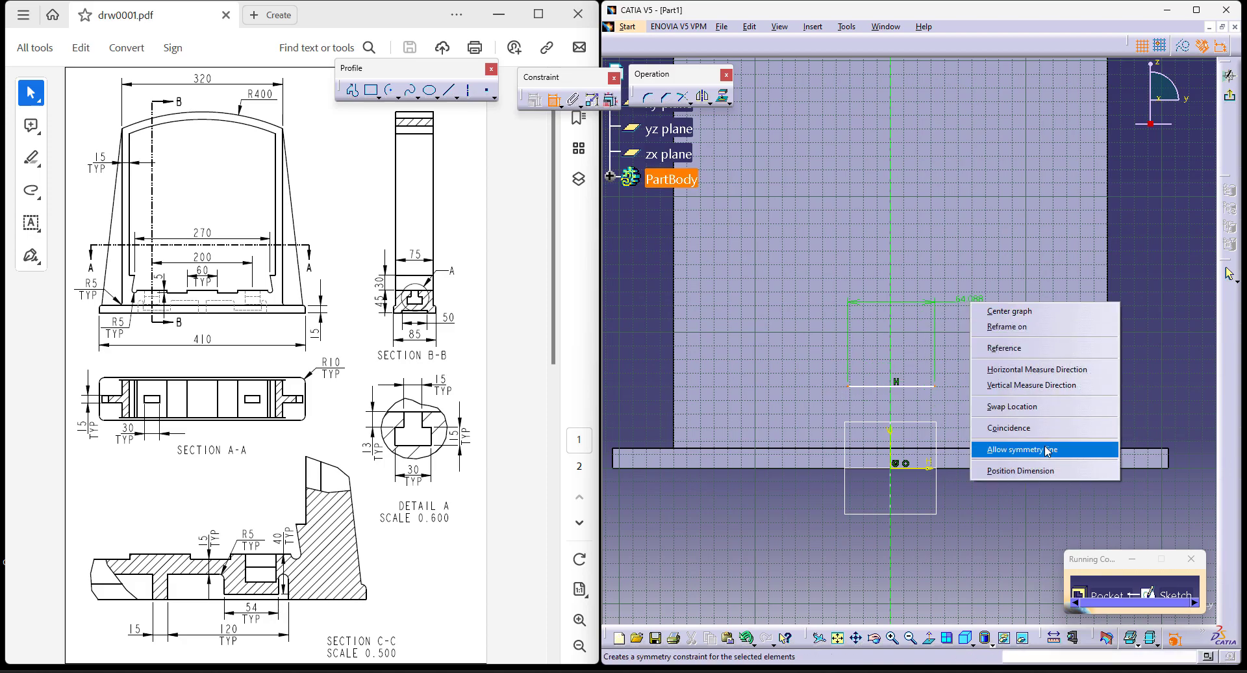
{"action": "left_click", "coordinate": [1014, 447]}
{"action": "left_click", "coordinate": [898, 338]}
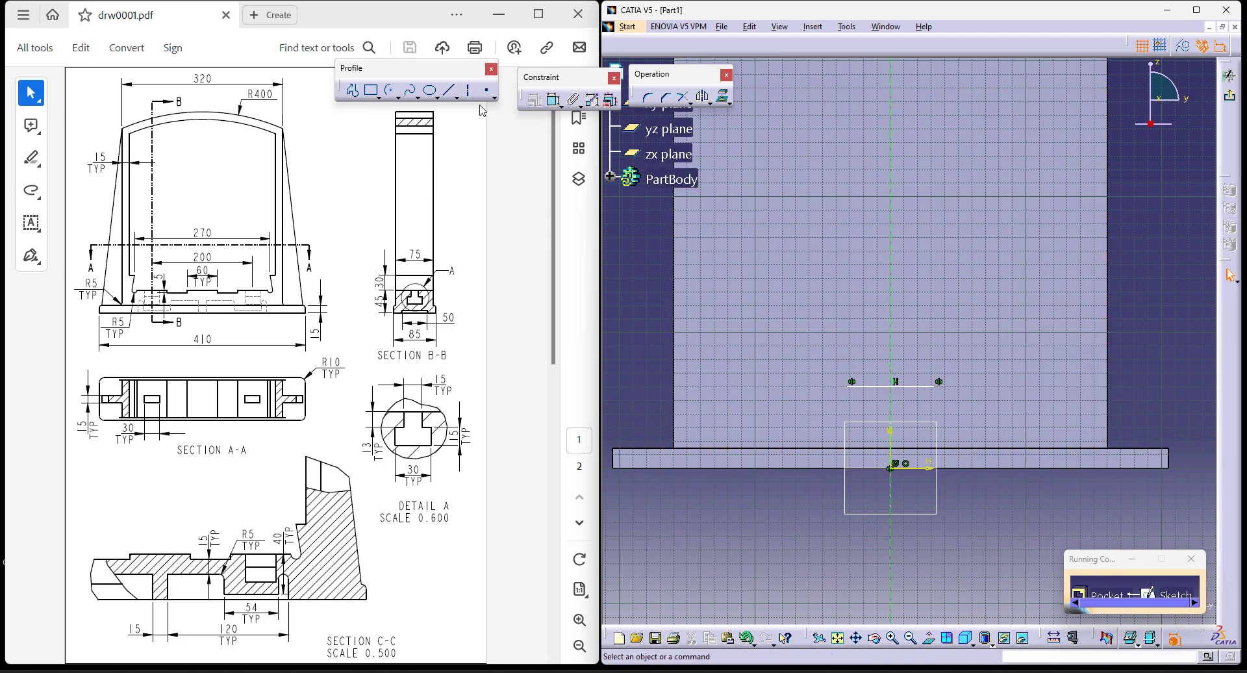
Dimension the horizontal line's length and set it to 60 mm.
{"action": "left_click", "coordinate": [554, 101]}
{"action": "left_click", "coordinate": [928, 386]}
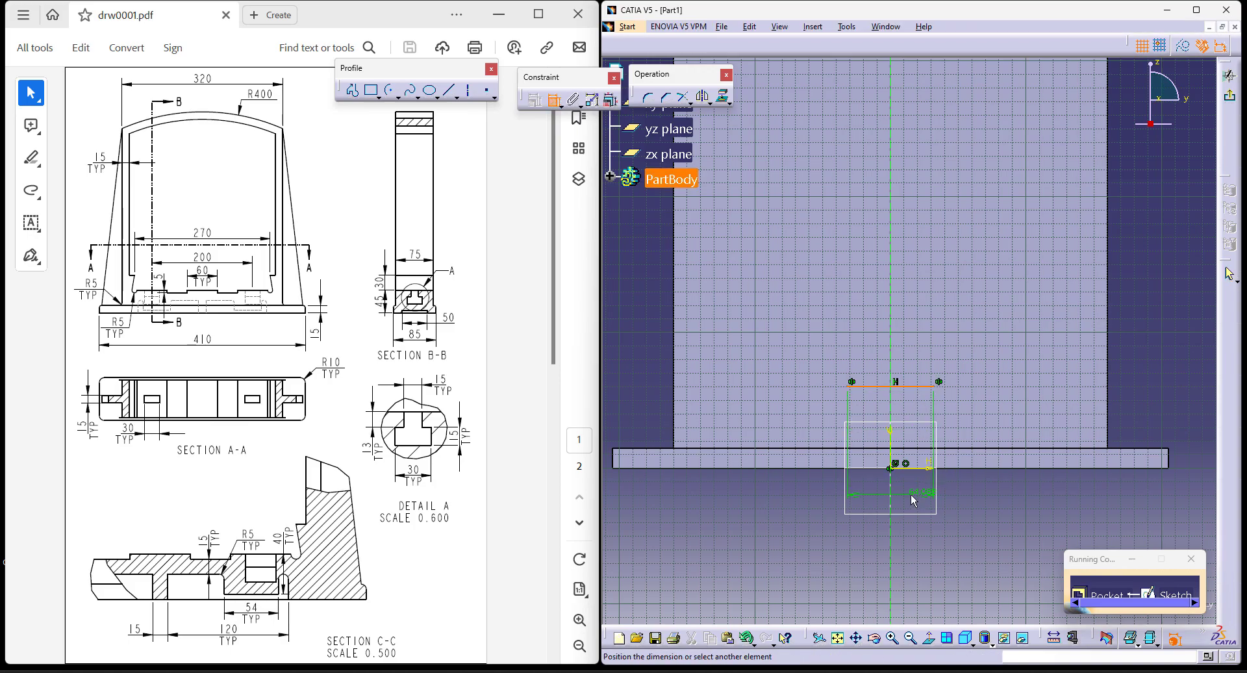
{"action": "left_click", "coordinate": [913, 488]}
{"action": "double_click", "coordinate": [913, 488]}
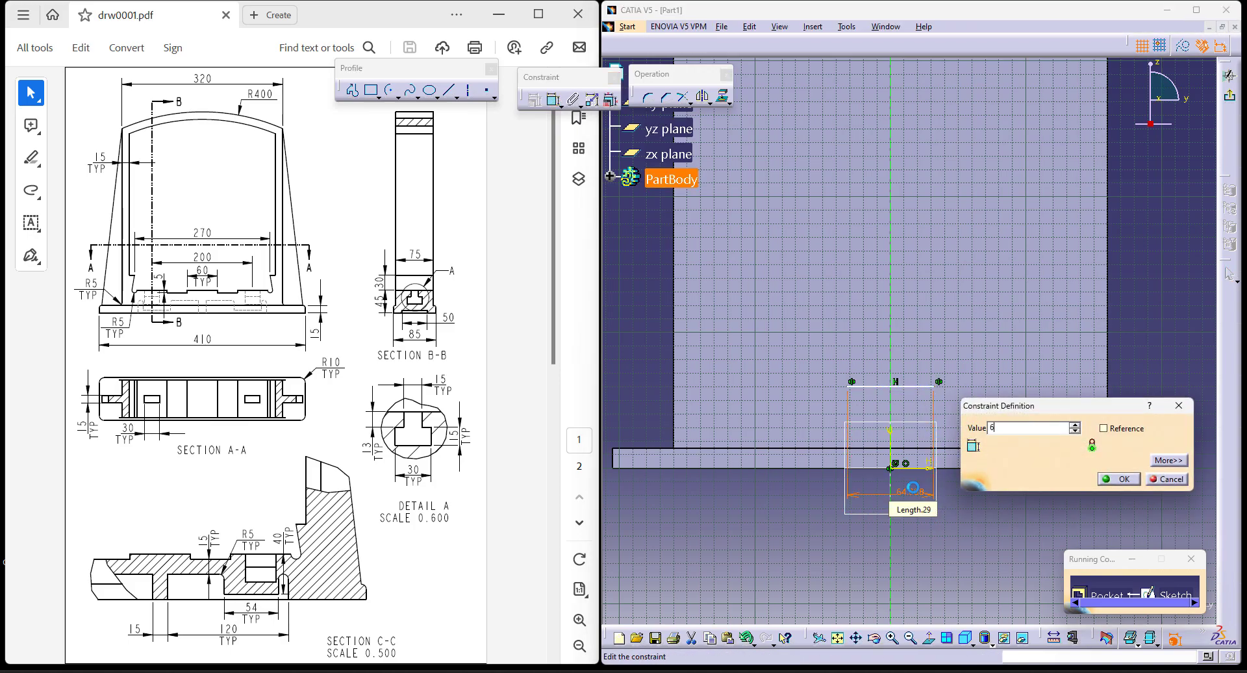
{"action": "type", "text": "60mm"}
{"action": "key", "text": "Return"}
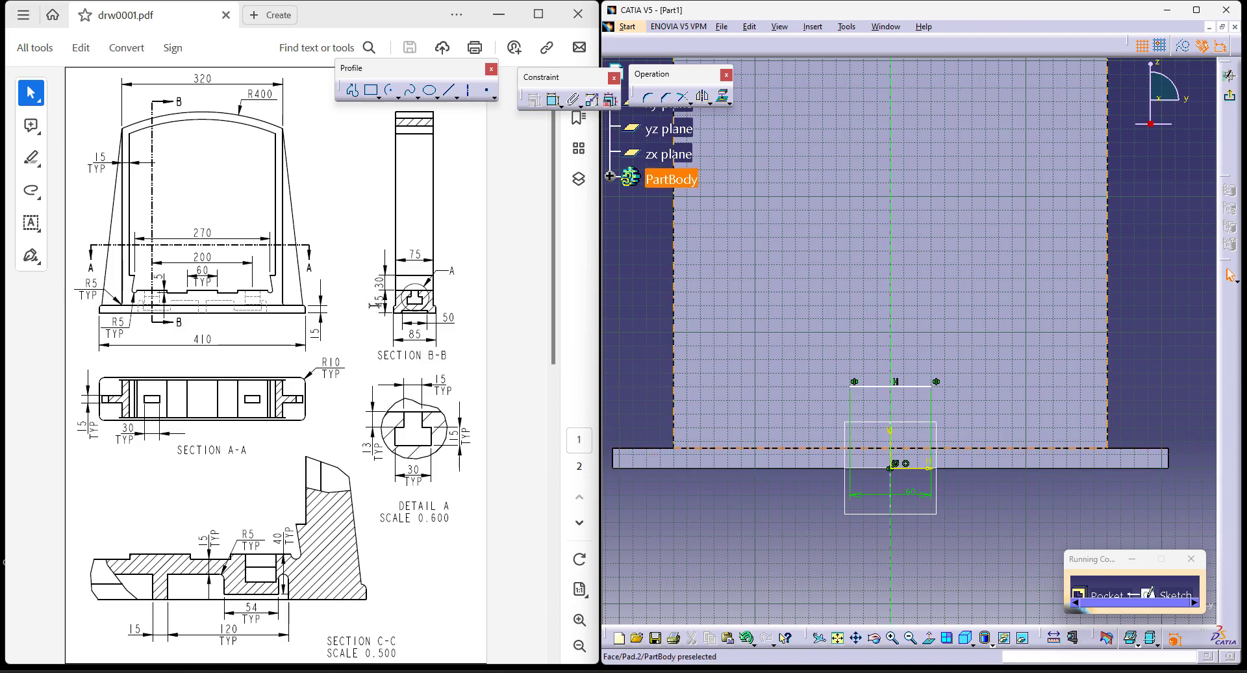
Dimension the horizontal line's height above the base plate's bottom edge and set it to 45 mm.
{"action": "left_click", "coordinate": [554, 100]}
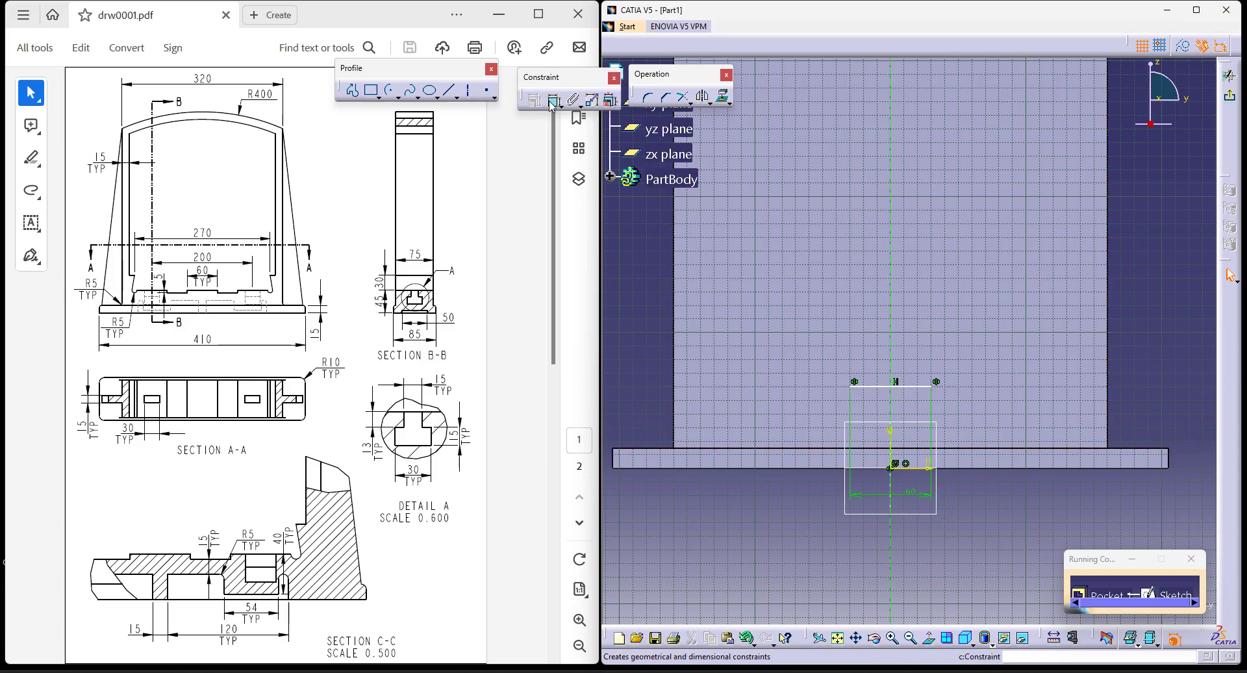
{"action": "left_click", "coordinate": [799, 469]}
{"action": "left_click", "coordinate": [909, 386]}
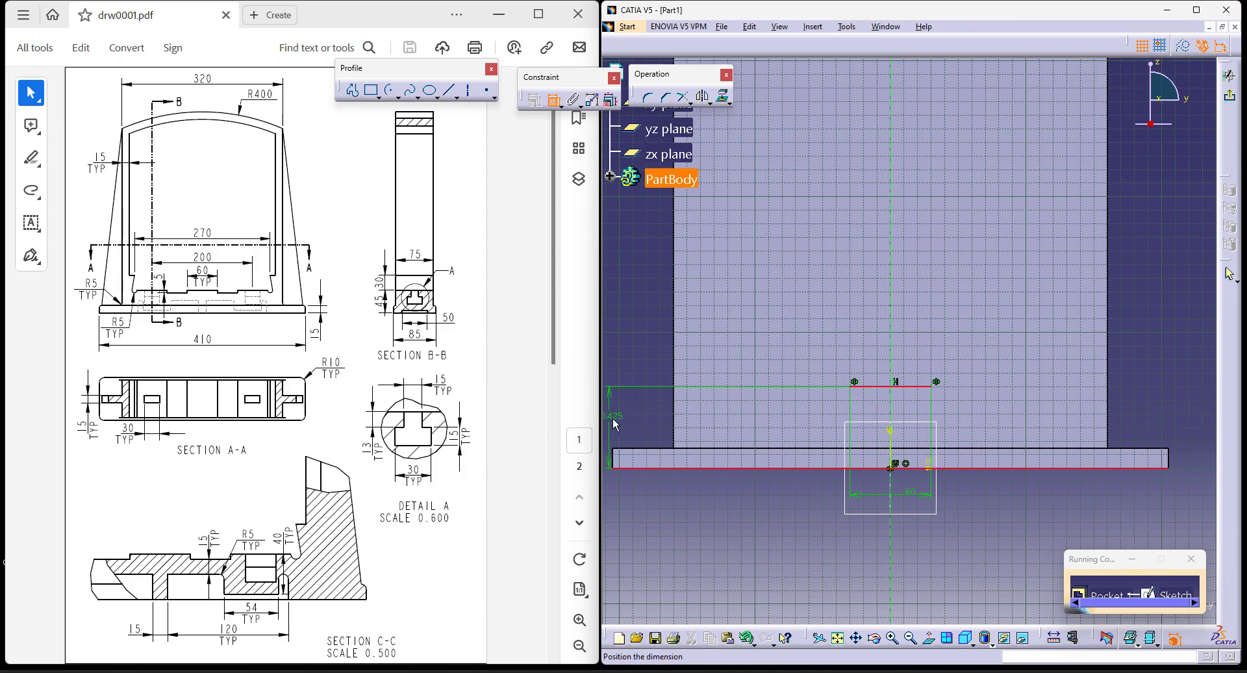
{"action": "left_click", "coordinate": [636, 411]}
{"action": "double_click", "coordinate": [636, 410]}
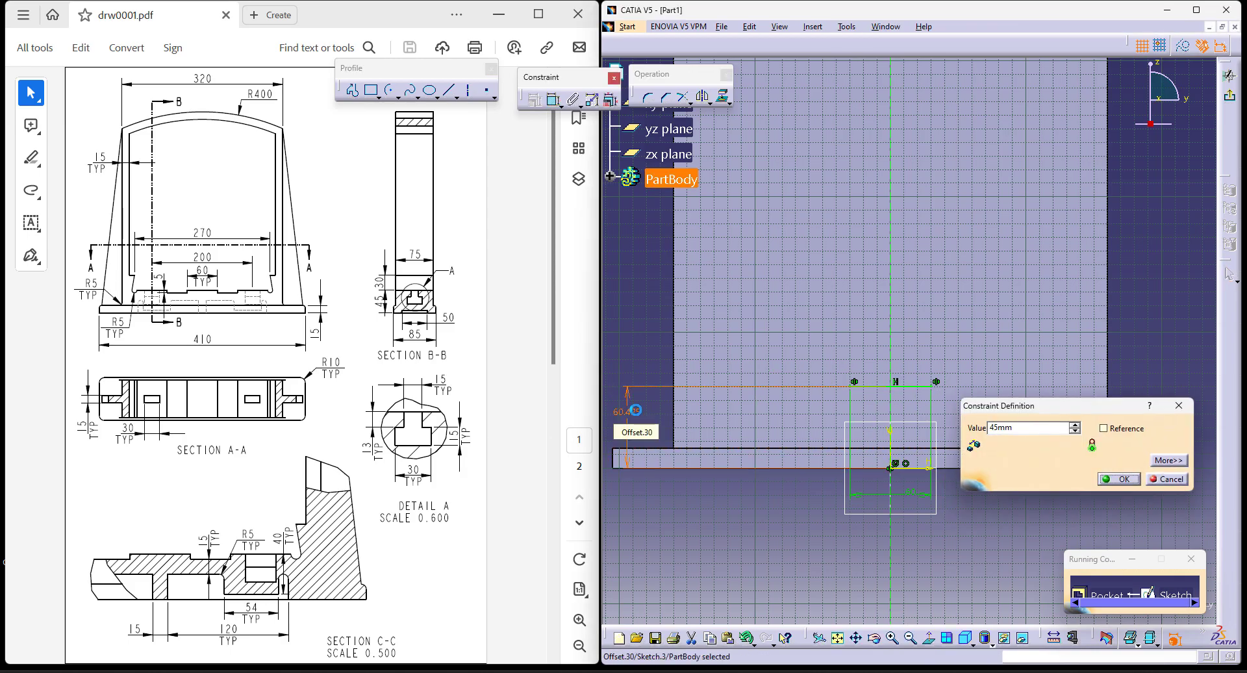
{"action": "key", "text": "Return"}
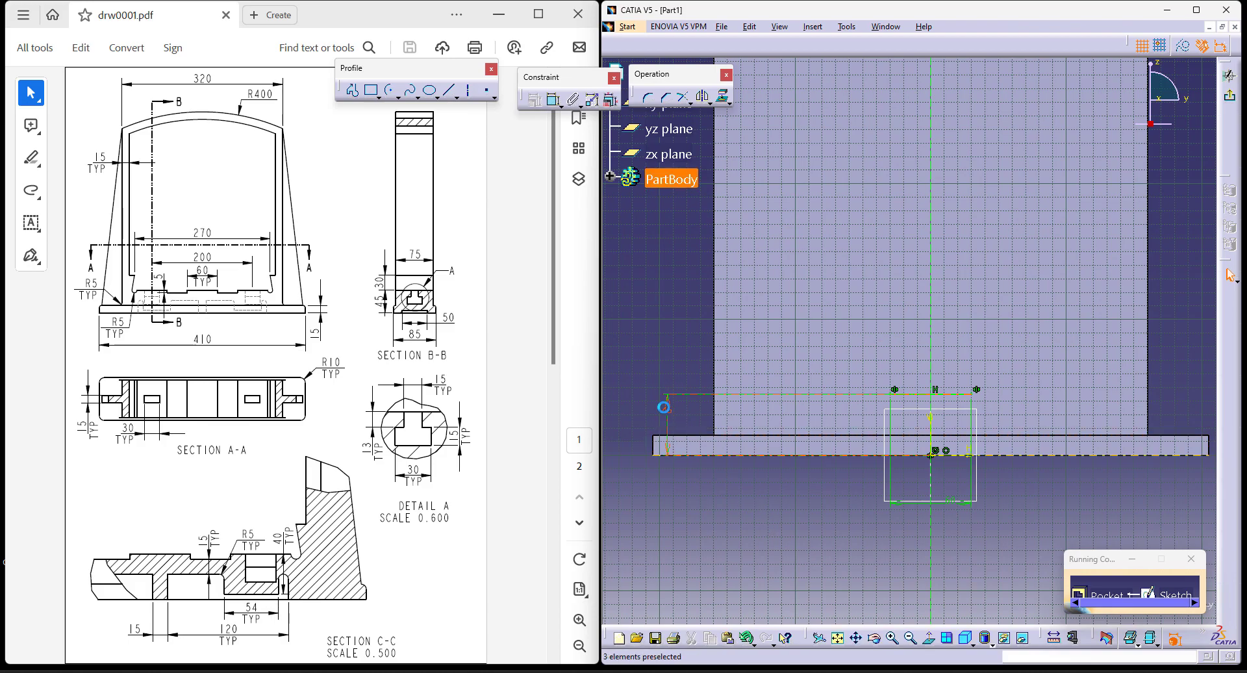
Draw a second horizontal line at the 45 mm height, starting about 79 mm left of the centre line and running outward.
{"action": "left_click", "coordinate": [444, 90]}
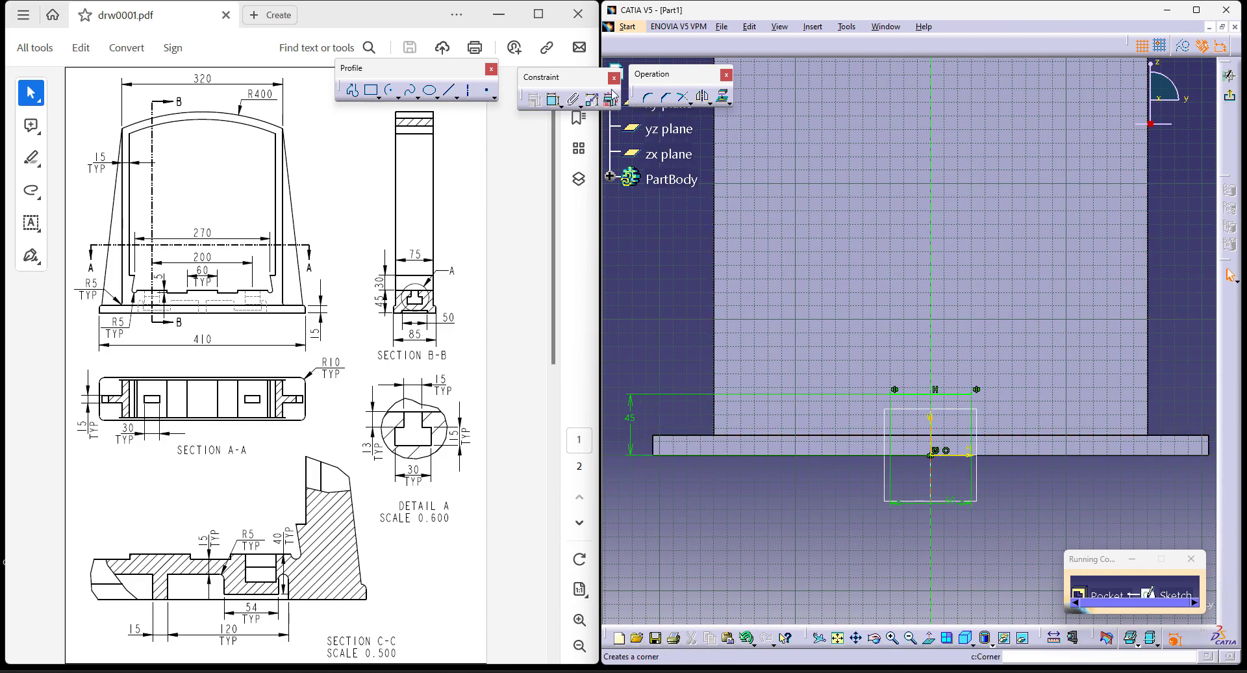
{"action": "left_click", "coordinate": [453, 99]}
{"action": "left_click", "coordinate": [825, 393]}
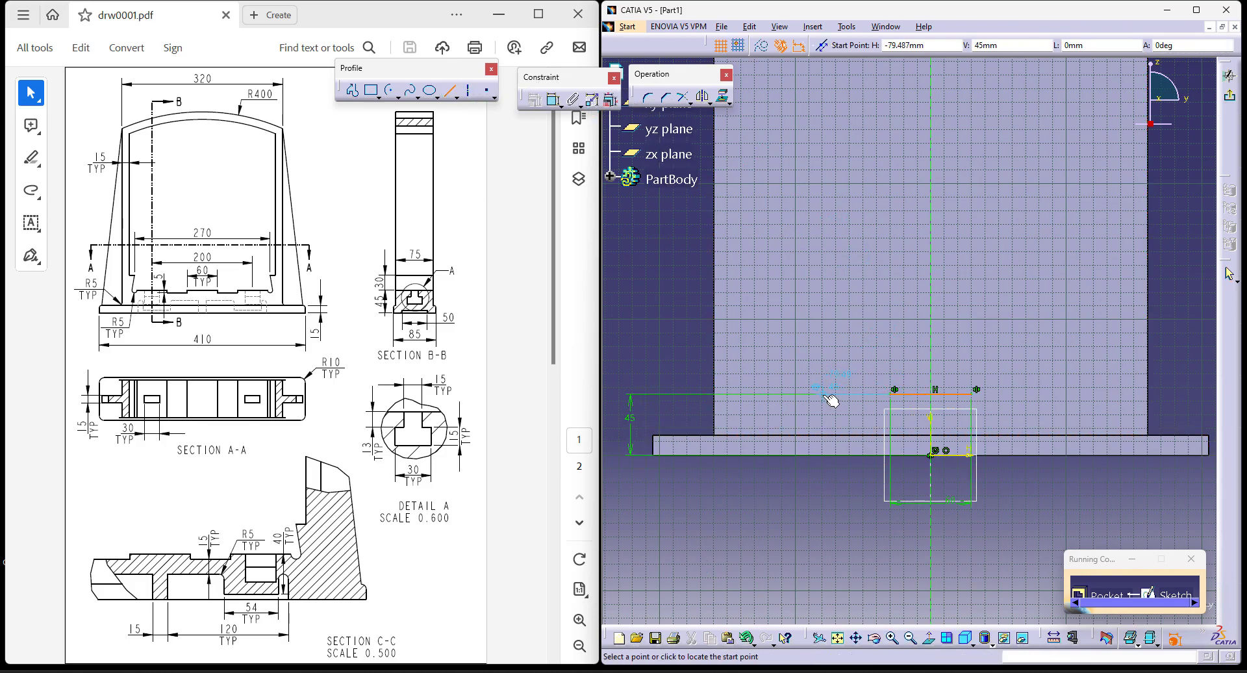
{"action": "left_click", "coordinate": [746, 393]}
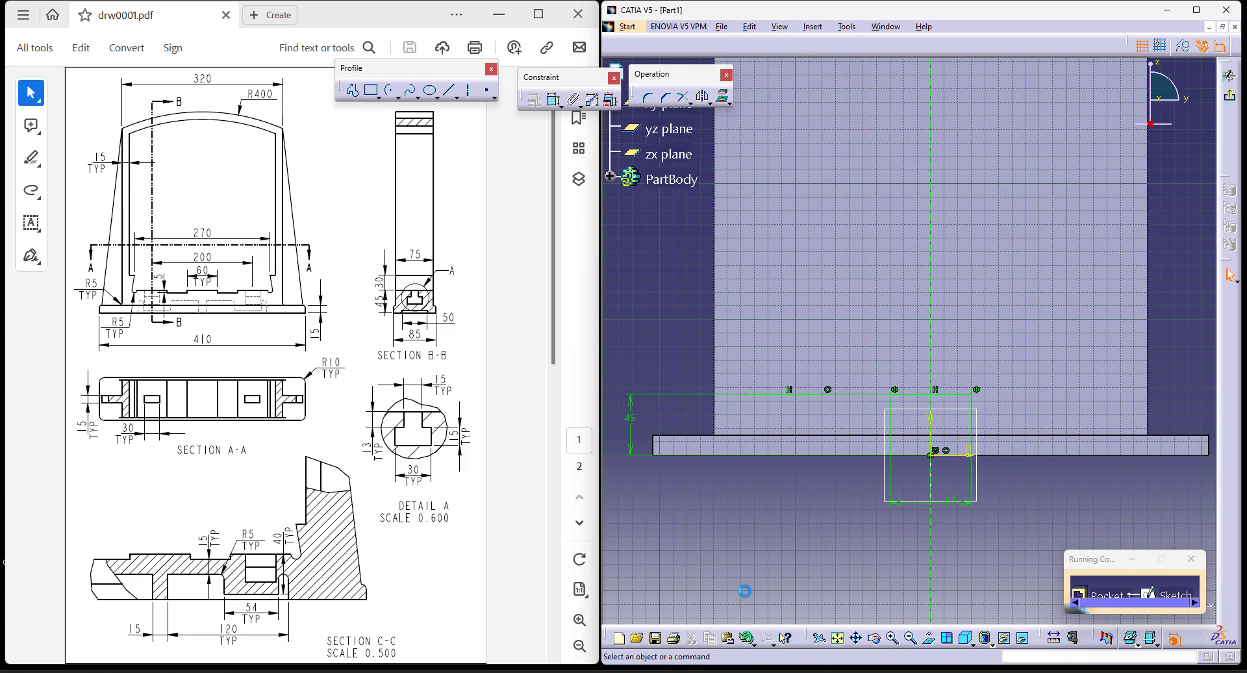
Dimension the second horizontal line's length and set it to 60 mm.
{"action": "left_click", "coordinate": [553, 100]}
{"action": "left_click", "coordinate": [774, 493]}
{"action": "double_click", "coordinate": [777, 492]}
{"action": "type", "text": "60"}
{"action": "key", "text": "Return"}
{"action": "middle_click_drag", "start_coordinate": [775, 543], "coordinate": [765, 571]}
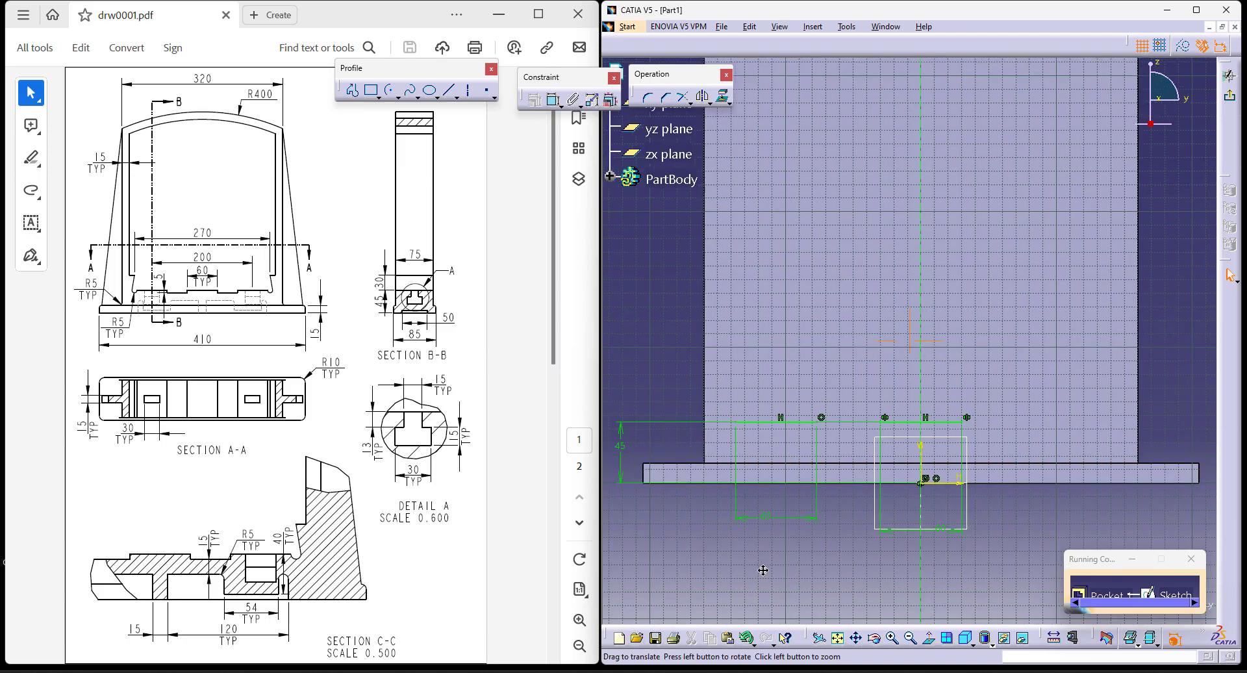
Offset the padded body's left vertical edge inward by 15 mm to form the pocket's inner side line.
{"action": "left_click", "coordinate": [714, 334]}
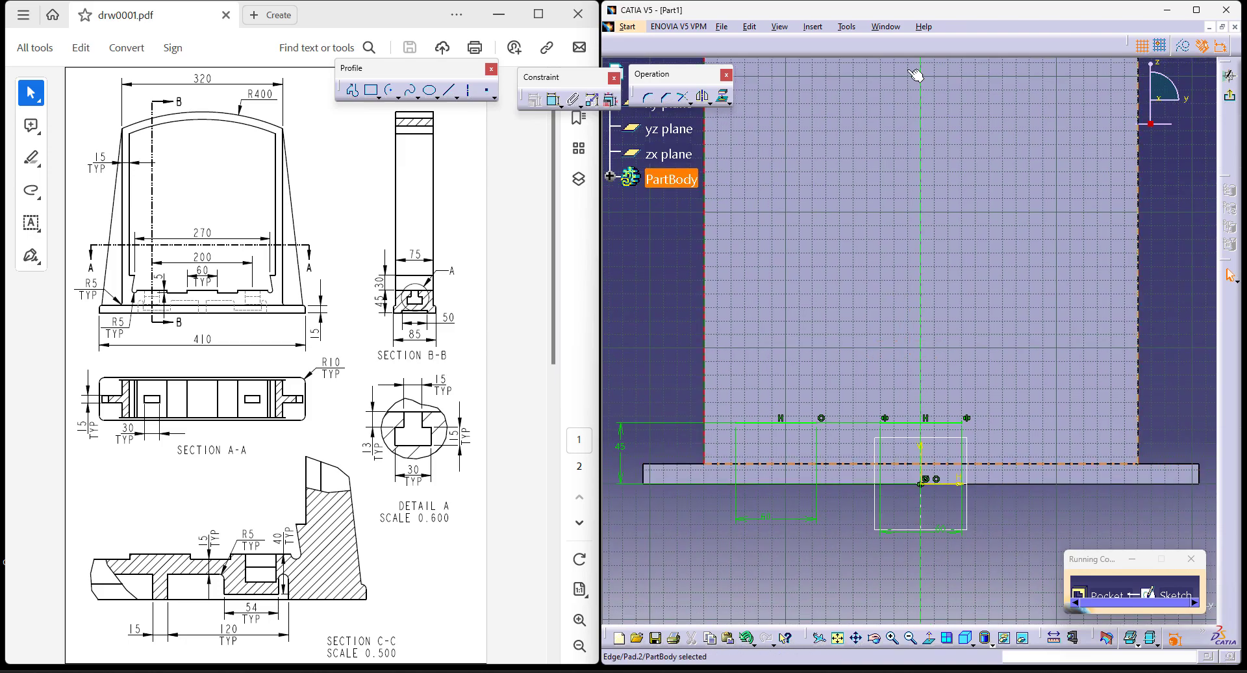
{"action": "left_click", "coordinate": [691, 101]}
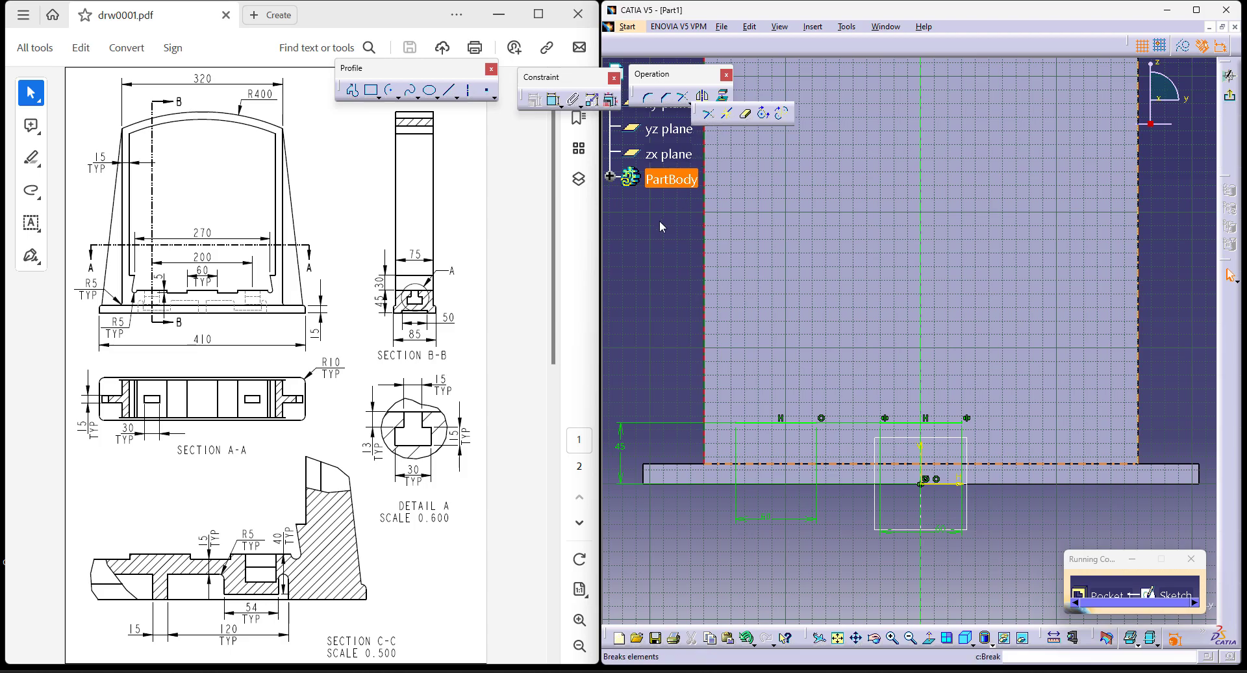
{"action": "left_click", "coordinate": [710, 102]}
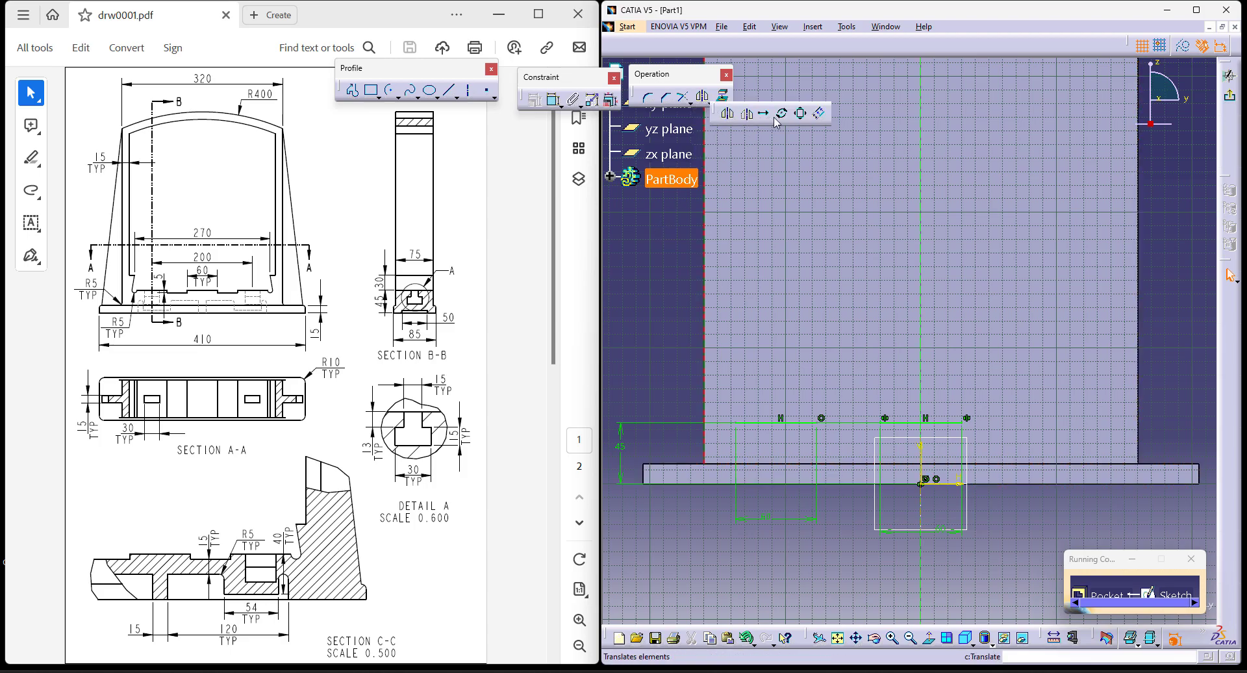
{"action": "left_click", "coordinate": [818, 113]}
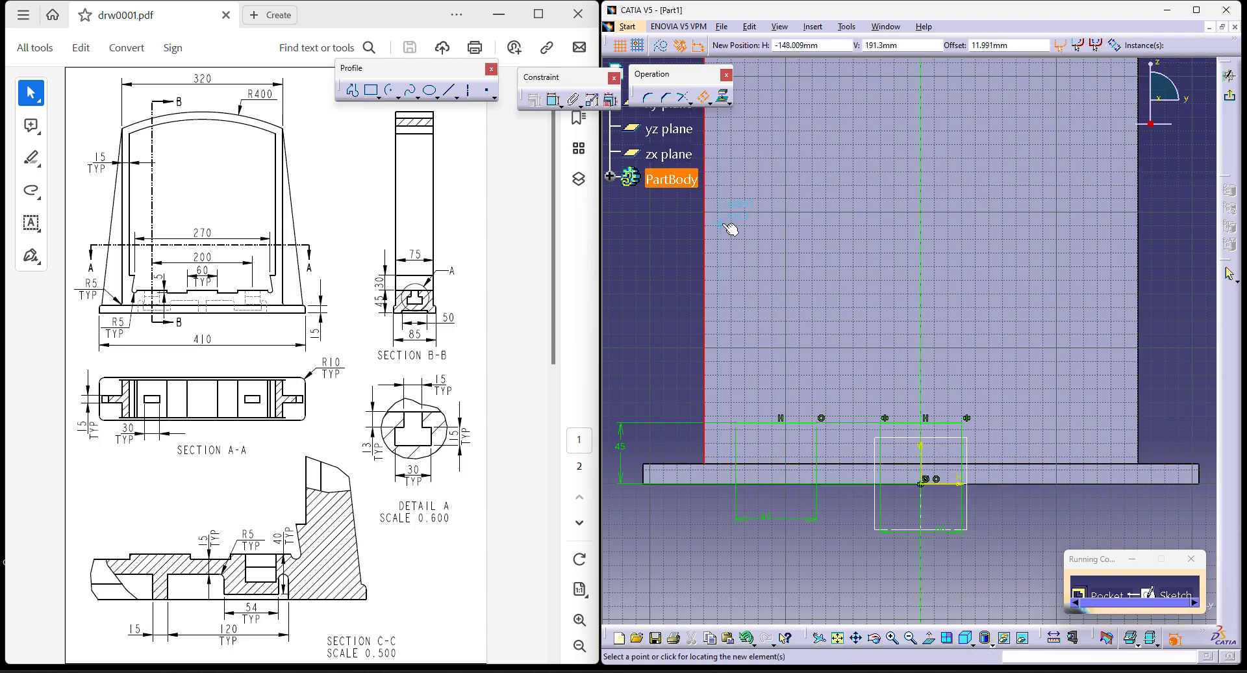
{"action": "double_click", "coordinate": [708, 222]}
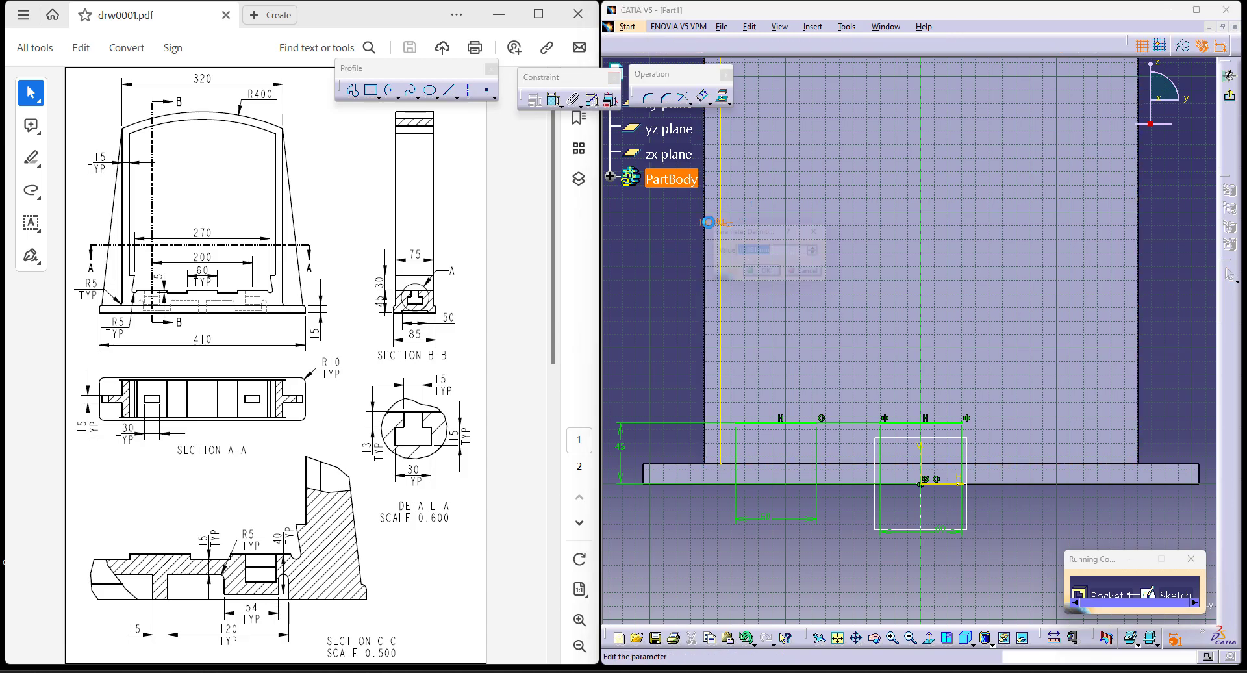
{"action": "type", "text": "15"}
{"action": "key", "text": "Return"}
{"action": "left_click", "coordinate": [614, 306]}
{"action": "middle_click_drag", "start_coordinate": [751, 579], "coordinate": [845, 410]}
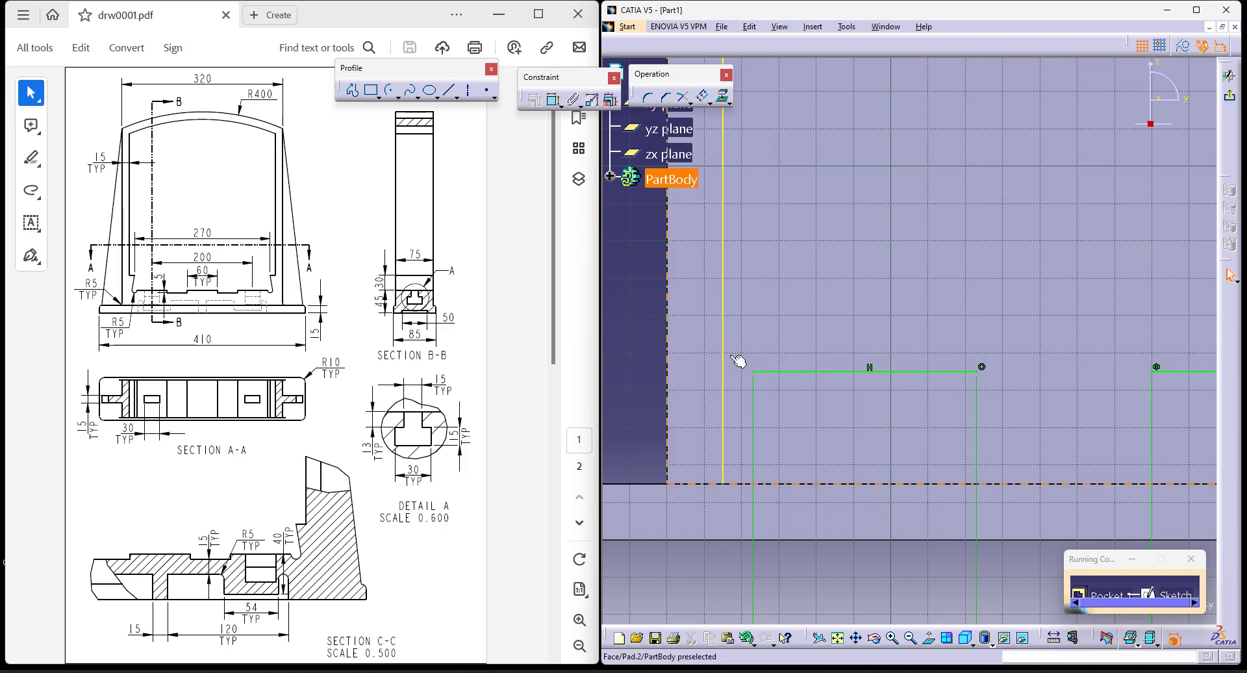
Draw a profile from the offset line: short horizontal segment, slanted line downward, and tangent arc of about 2.8 mm radius ending at the outer 60 mm line.
{"action": "left_click", "coordinate": [349, 91]}
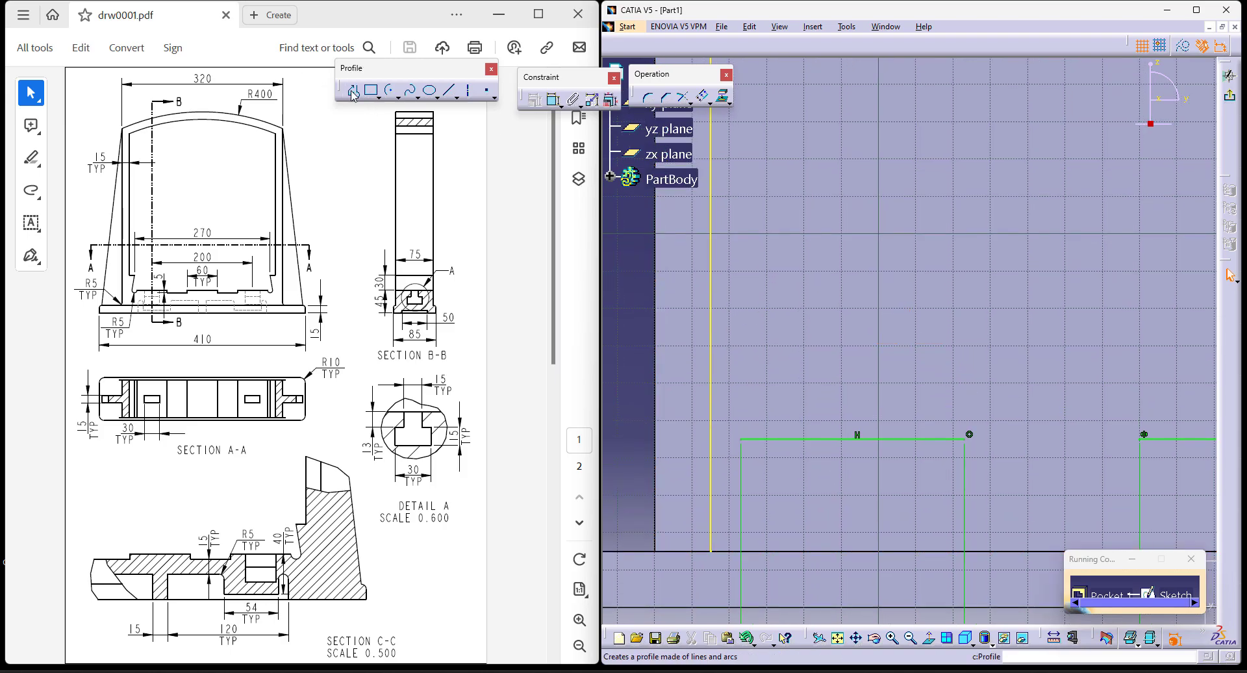
{"action": "left_click", "coordinate": [715, 306]}
{"action": "left_click", "coordinate": [748, 311]}
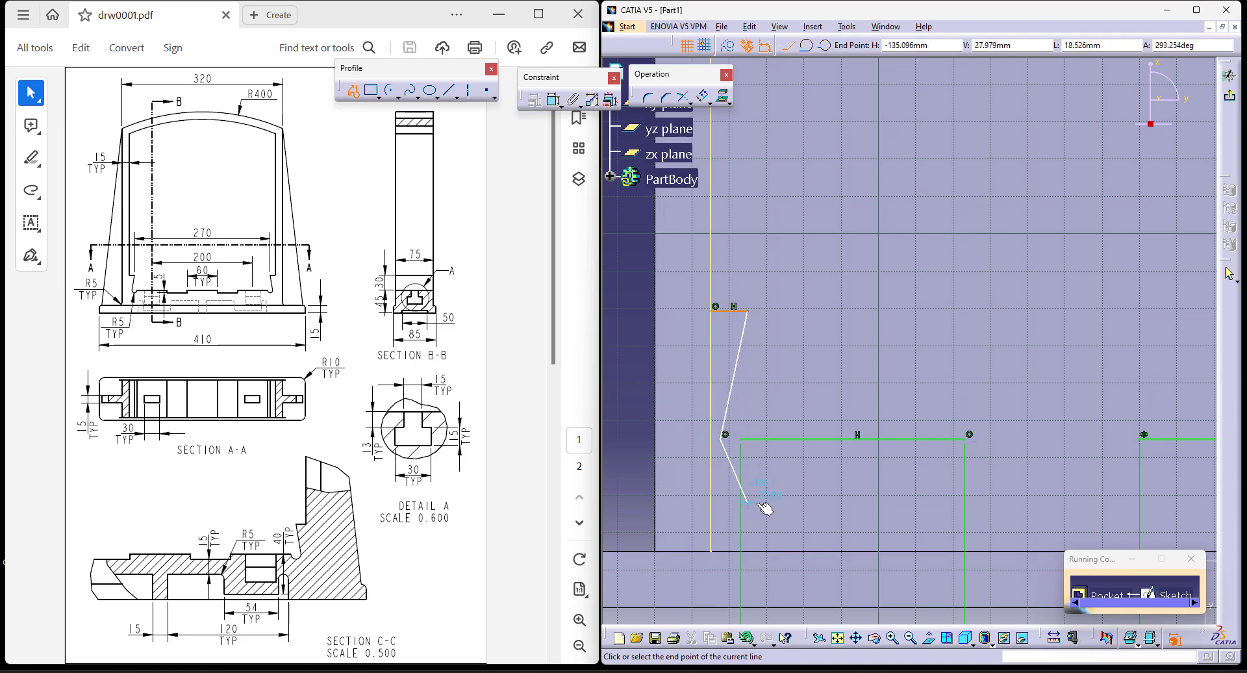
{"action": "left_click", "coordinate": [725, 435]}
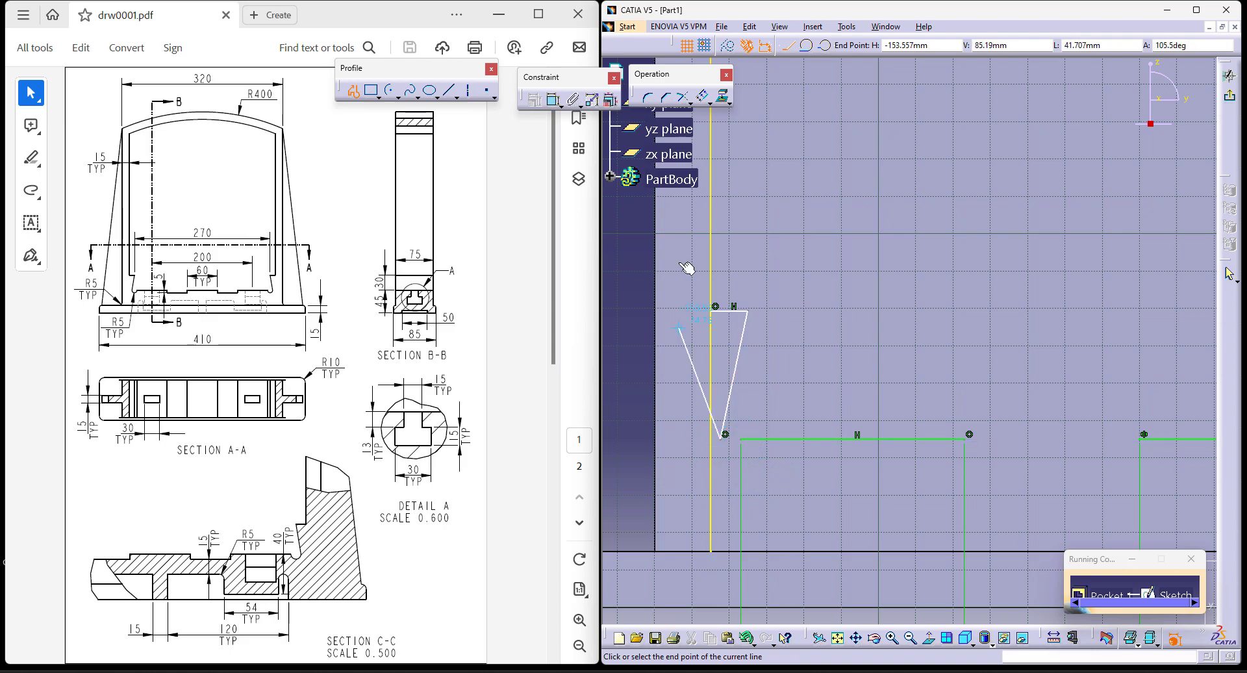
{"action": "left_click", "coordinate": [806, 45]}
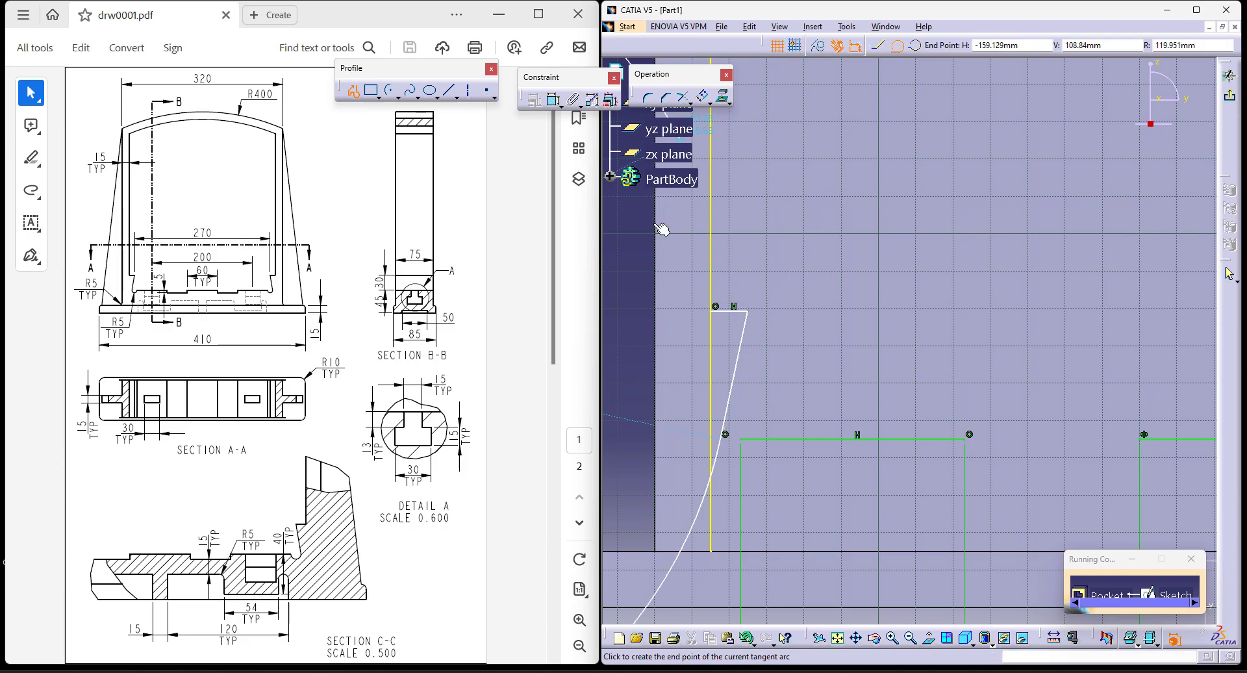
{"action": "left_click", "coordinate": [748, 443]}
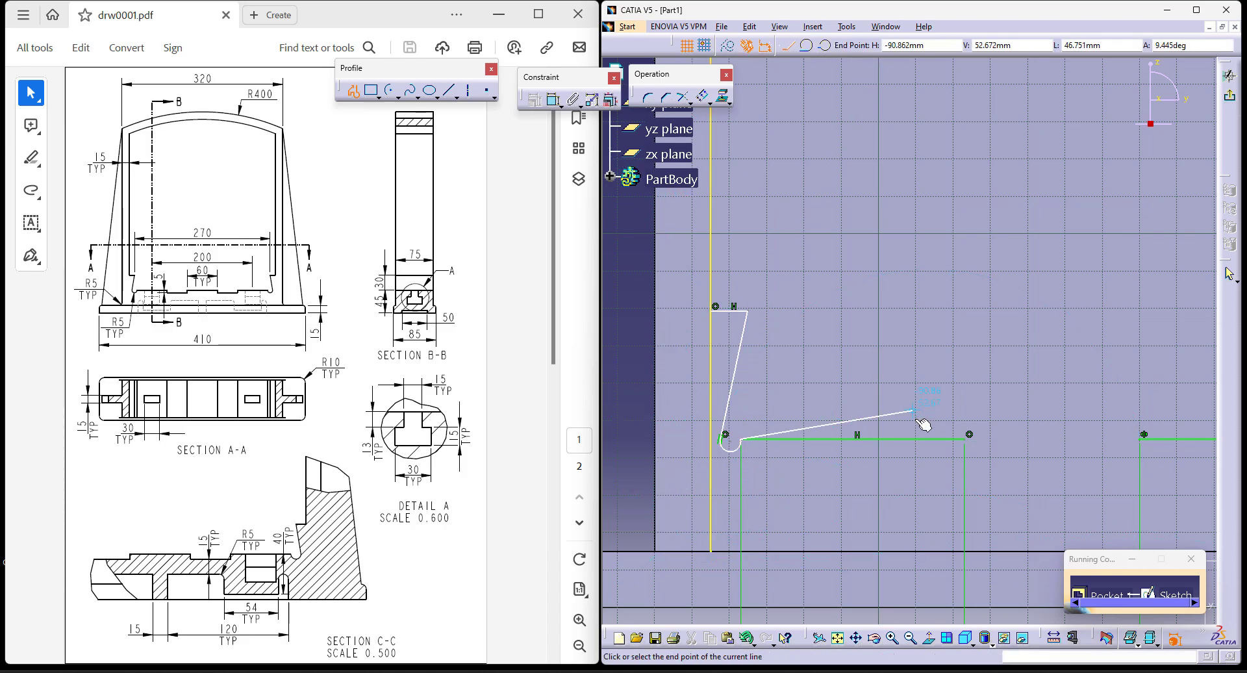
{"action": "key", "text": "Escape"}
{"action": "left_click", "coordinate": [632, 501]}
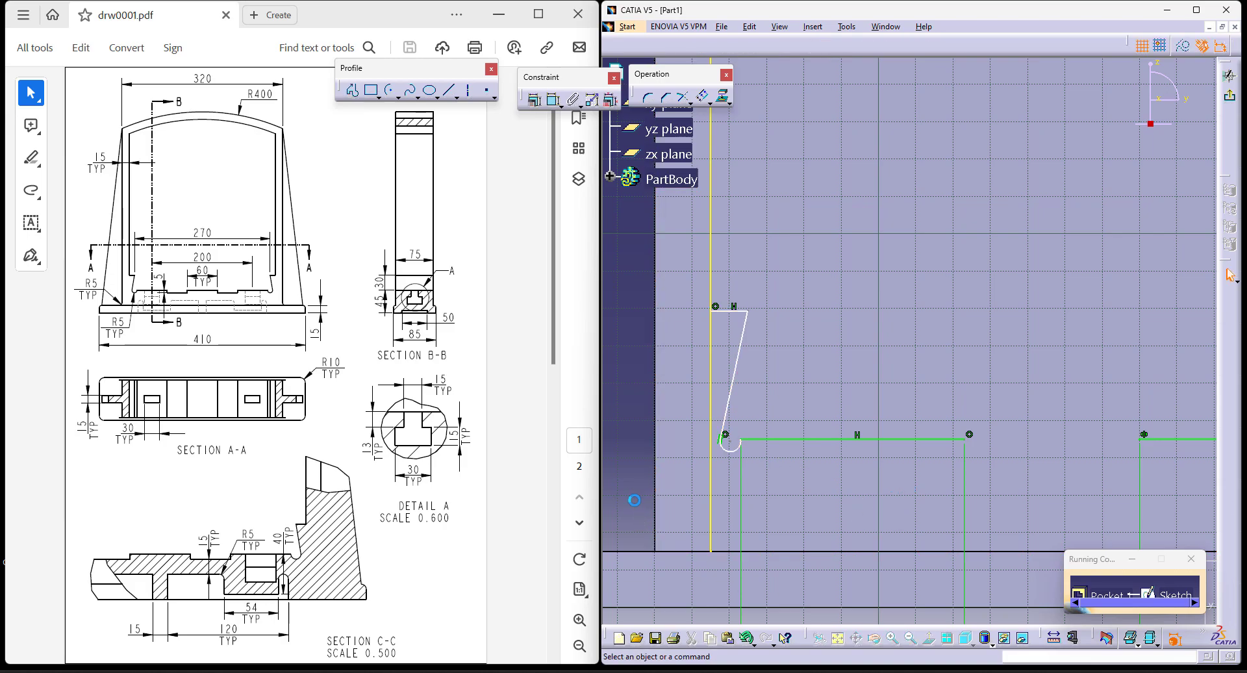
Quick-trim the part of the offset side line below the short horizontal segment.
{"action": "left_click", "coordinate": [579, 106]}
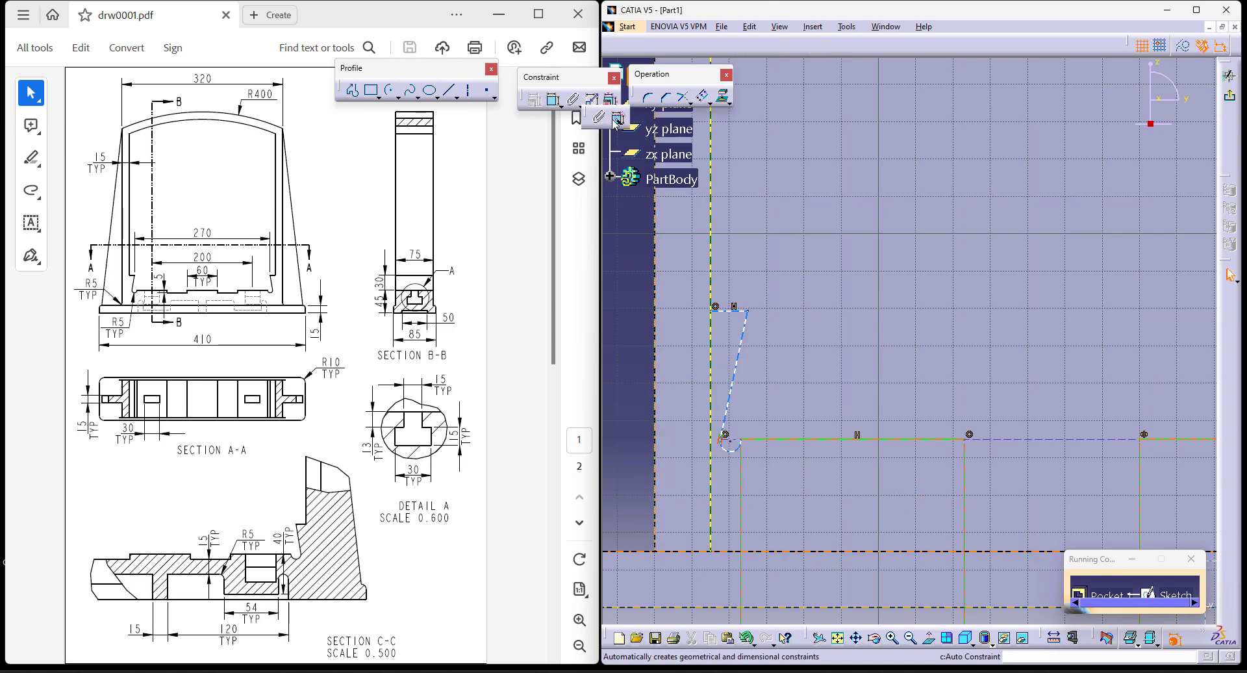
{"action": "left_click", "coordinate": [710, 105]}
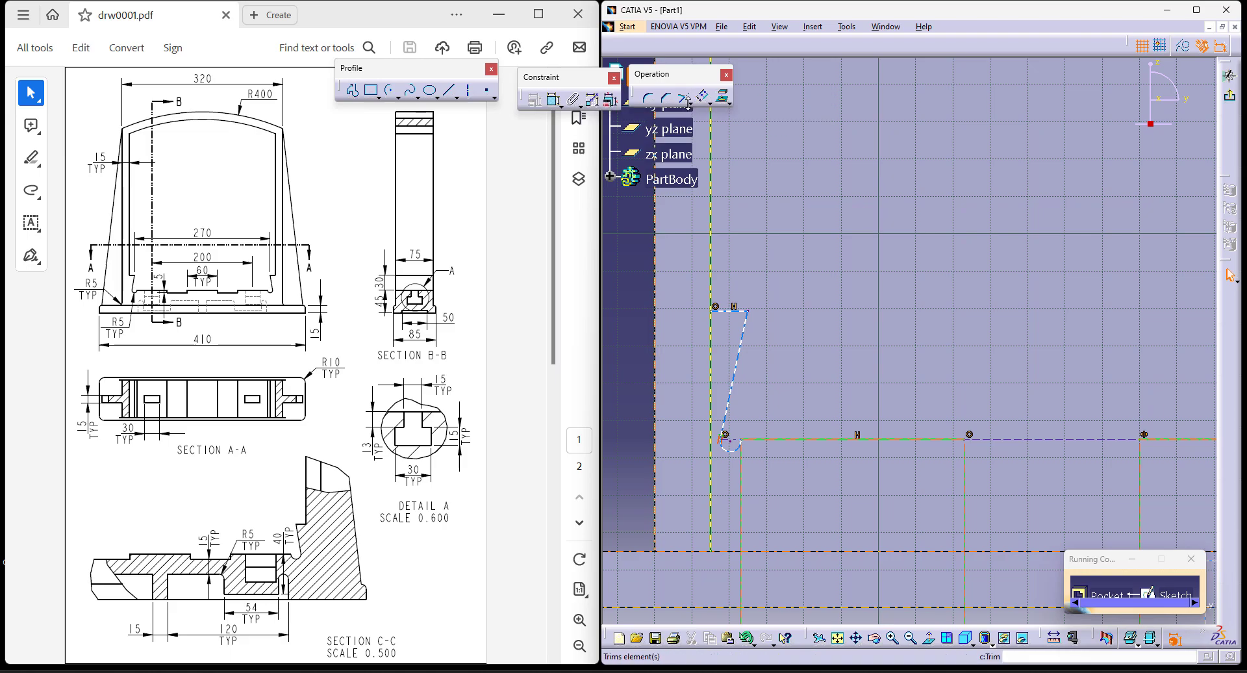
{"action": "left_click", "coordinate": [688, 103]}
{"action": "left_click", "coordinate": [741, 115]}
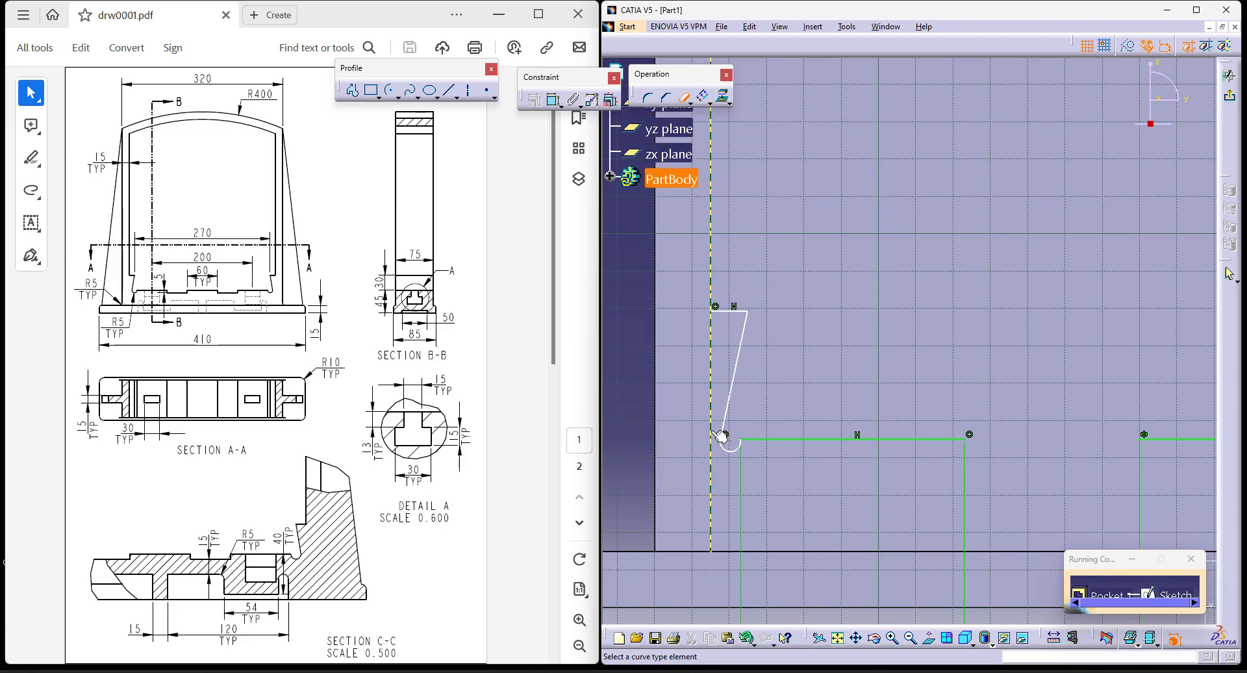
{"action": "key", "text": "Escape"}
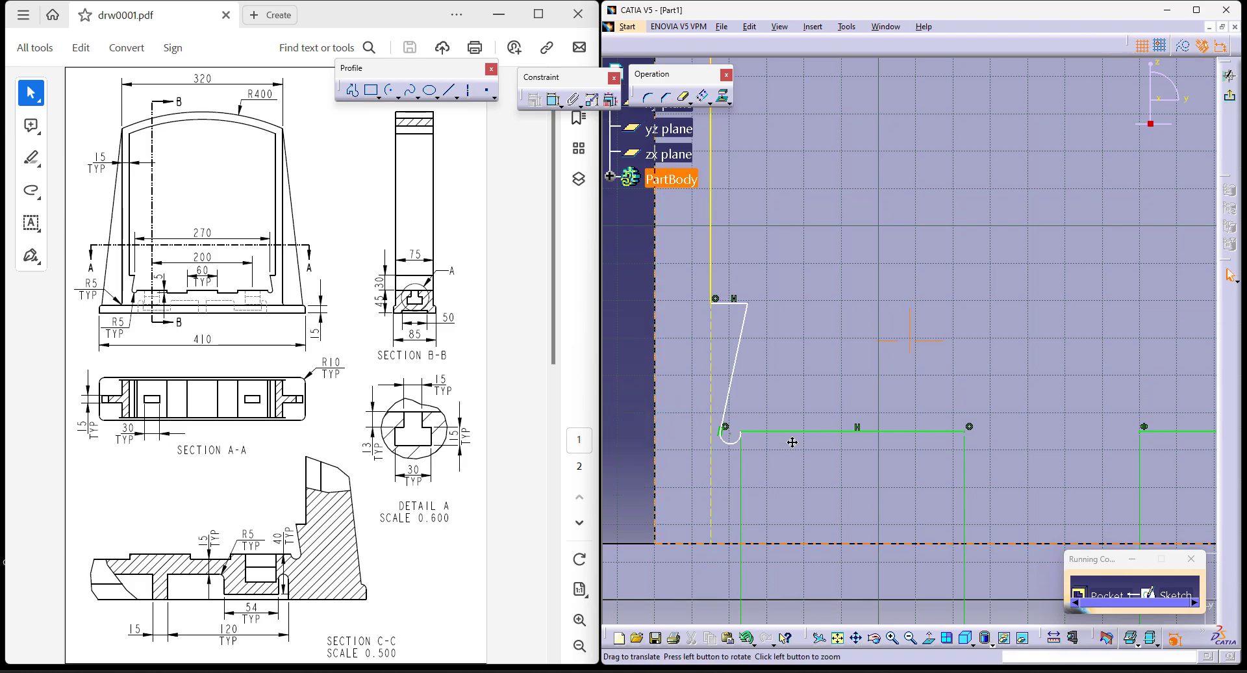
Dimension the radius of the small arc at the foot of the slanted line and set it to 5 mm.
{"action": "middle_click_drag", "start_coordinate": [788, 454], "coordinate": [806, 397]}
{"action": "left_click", "coordinate": [549, 100]}
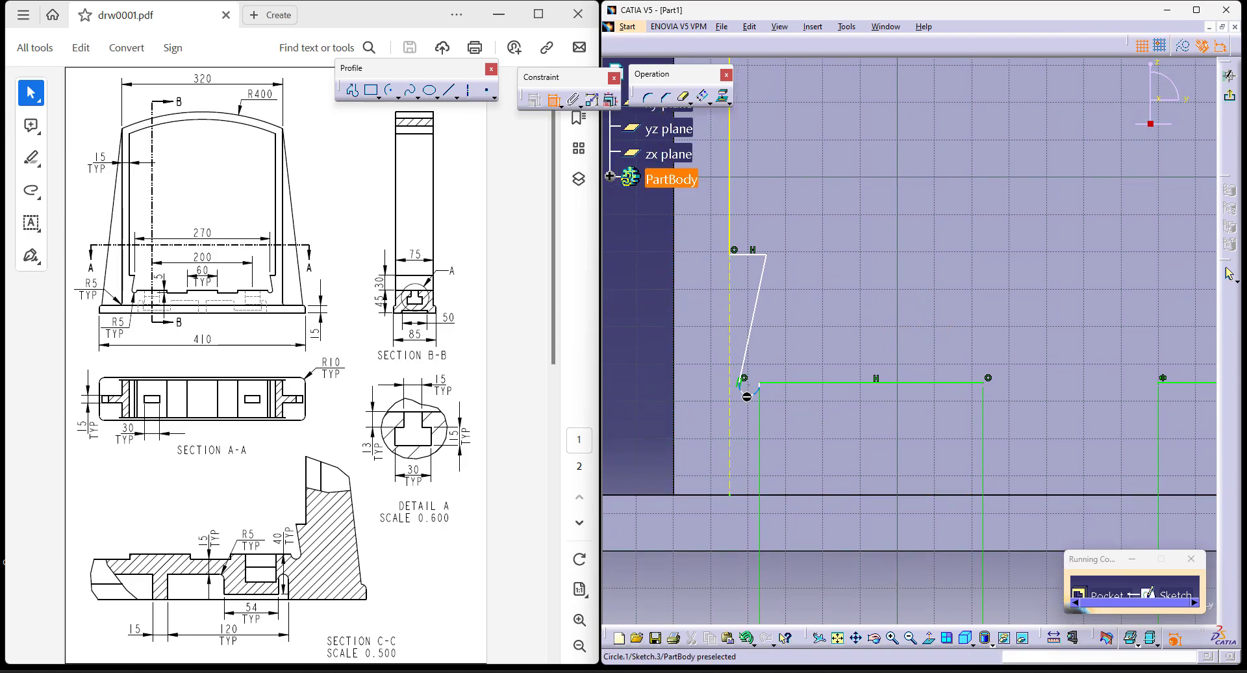
{"action": "left_click", "coordinate": [747, 434]}
{"action": "double_click", "coordinate": [736, 437]}
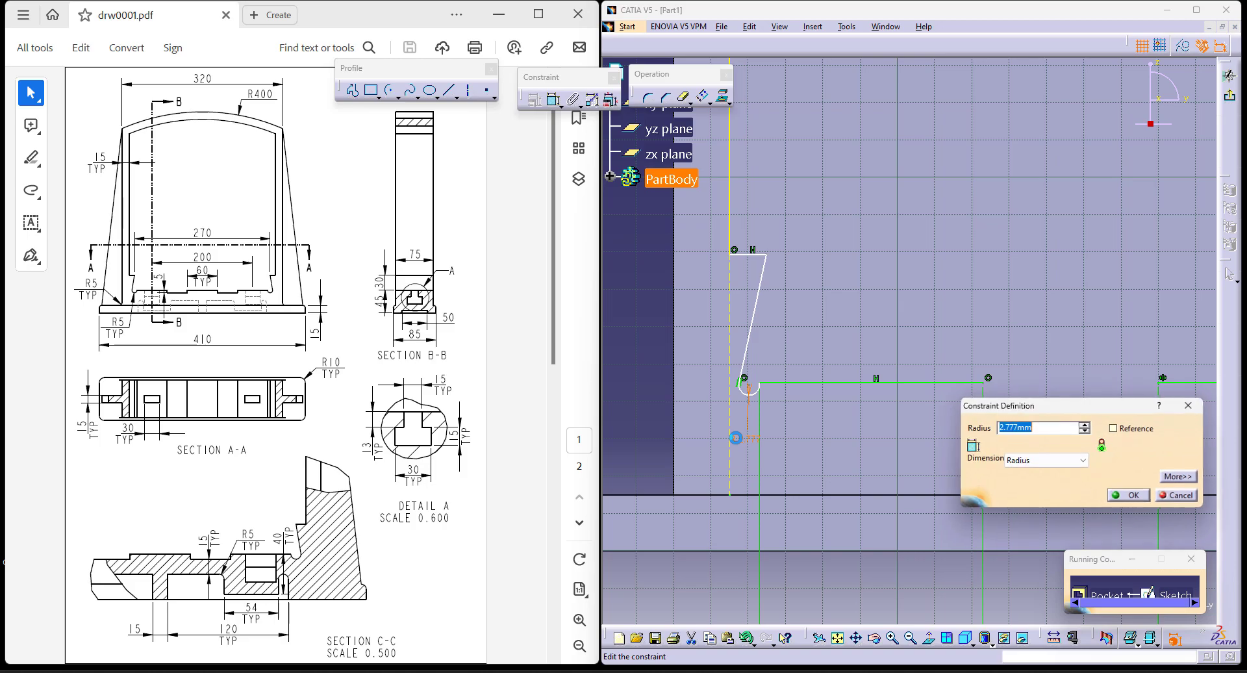
{"action": "type", "text": "5"}
{"action": "key", "text": "Return"}
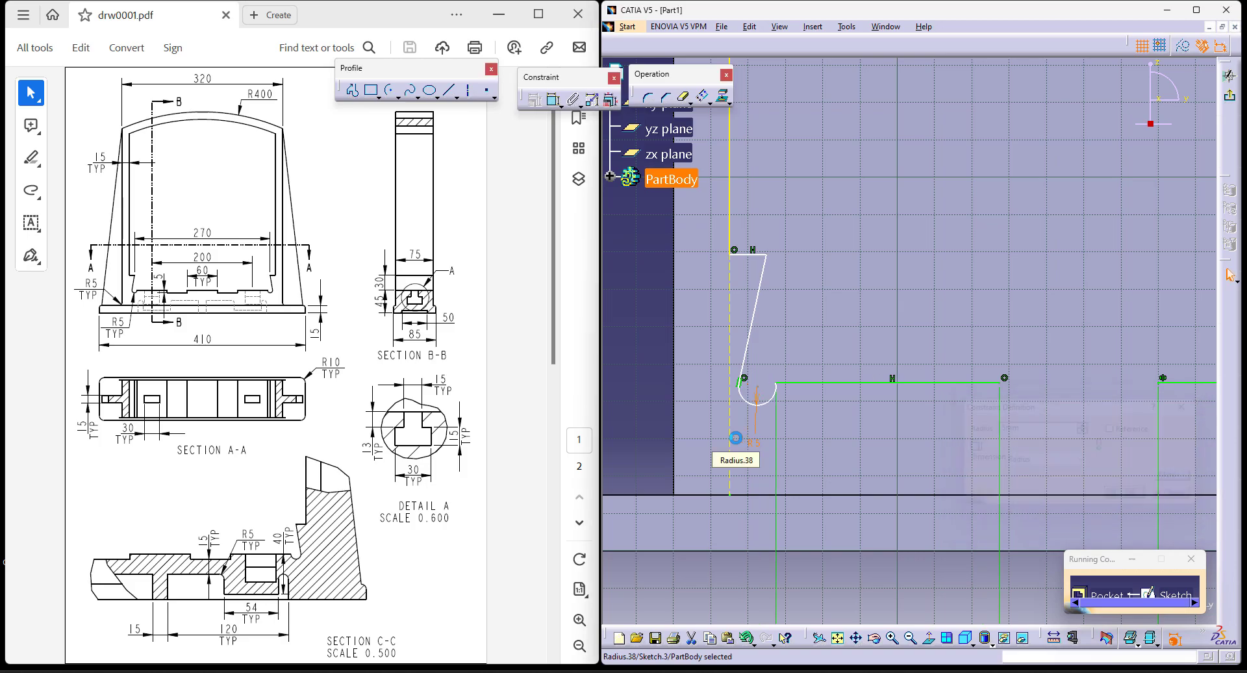
{"action": "middle_click_drag", "start_coordinate": [654, 396], "coordinate": [655, 450]}
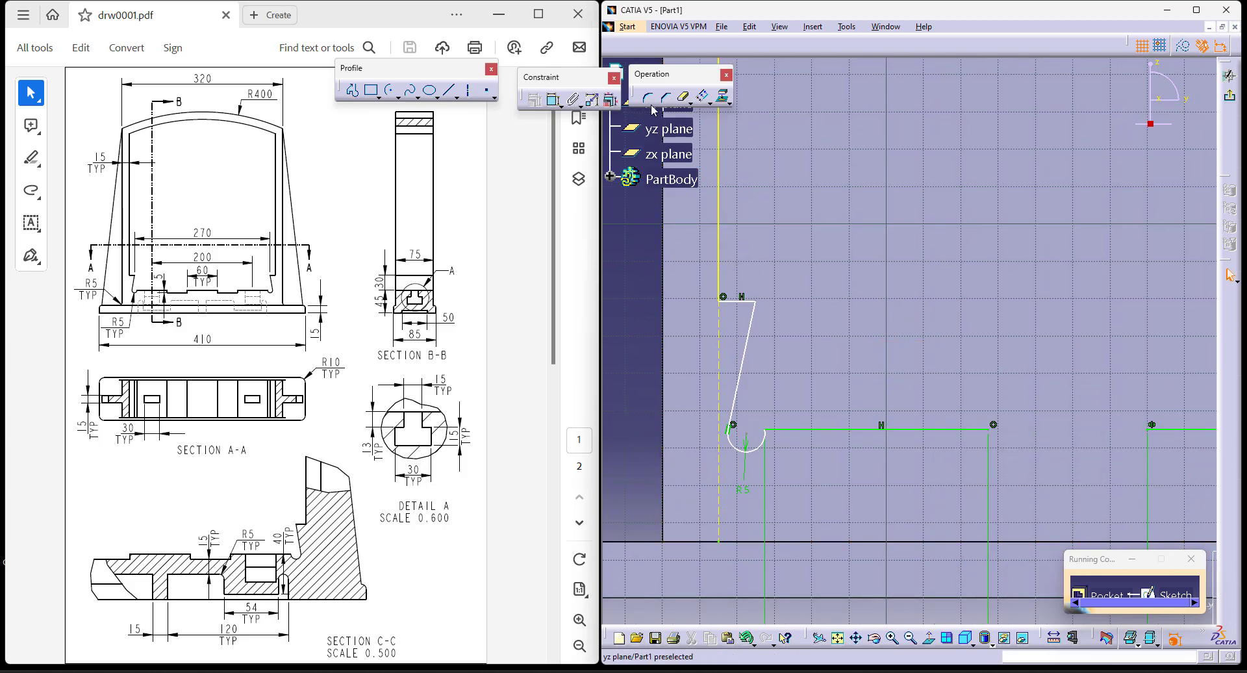
Mirror the short horizontal segment, slanted line, arc and outer 60 mm line about the vertical centre line.
{"action": "left_click", "coordinate": [671, 179]}
{"action": "mouse_move", "coordinate": [718, 271]}
{"action": "middle_mouse_down"}
{"action": "mouse_move", "coordinate": [882, 361]}
{"action": "mouse_move", "coordinate": [695, 416]}
{"action": "middle_mouse_up"}
{"action": "left_click", "coordinate": [657, 380]}
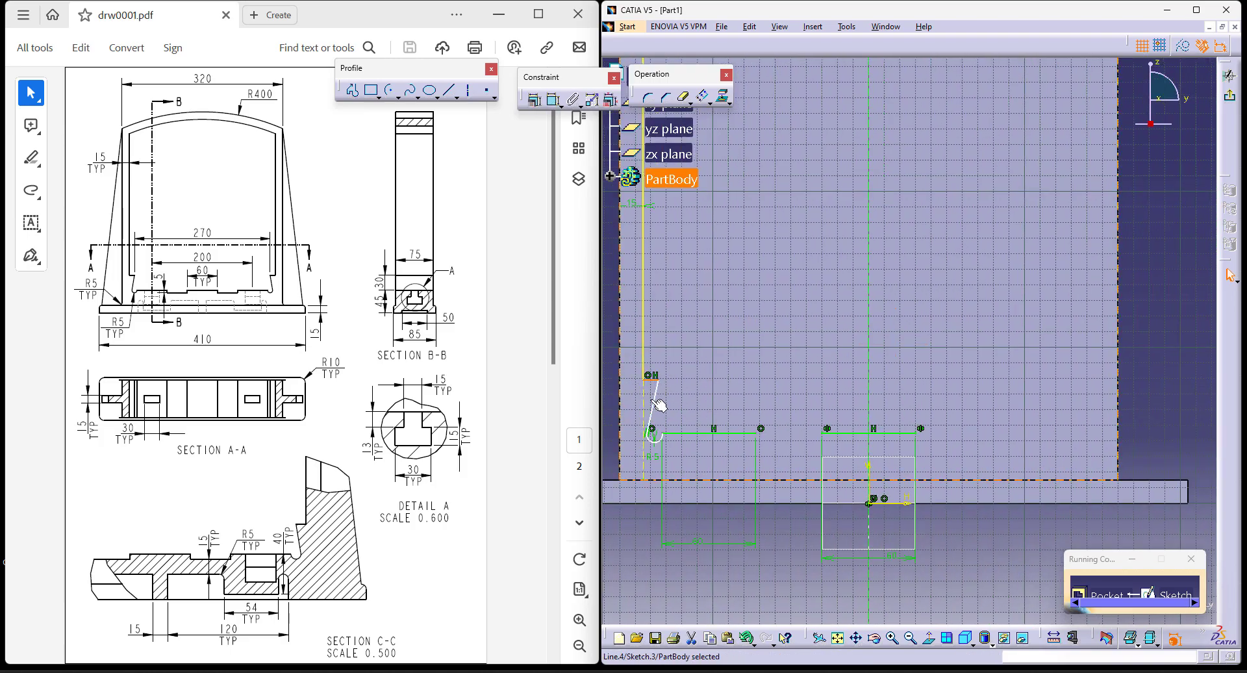
{"action": "left_click", "coordinate": [704, 433], "text": "ctrl"}
{"action": "left_click", "coordinate": [726, 99]}
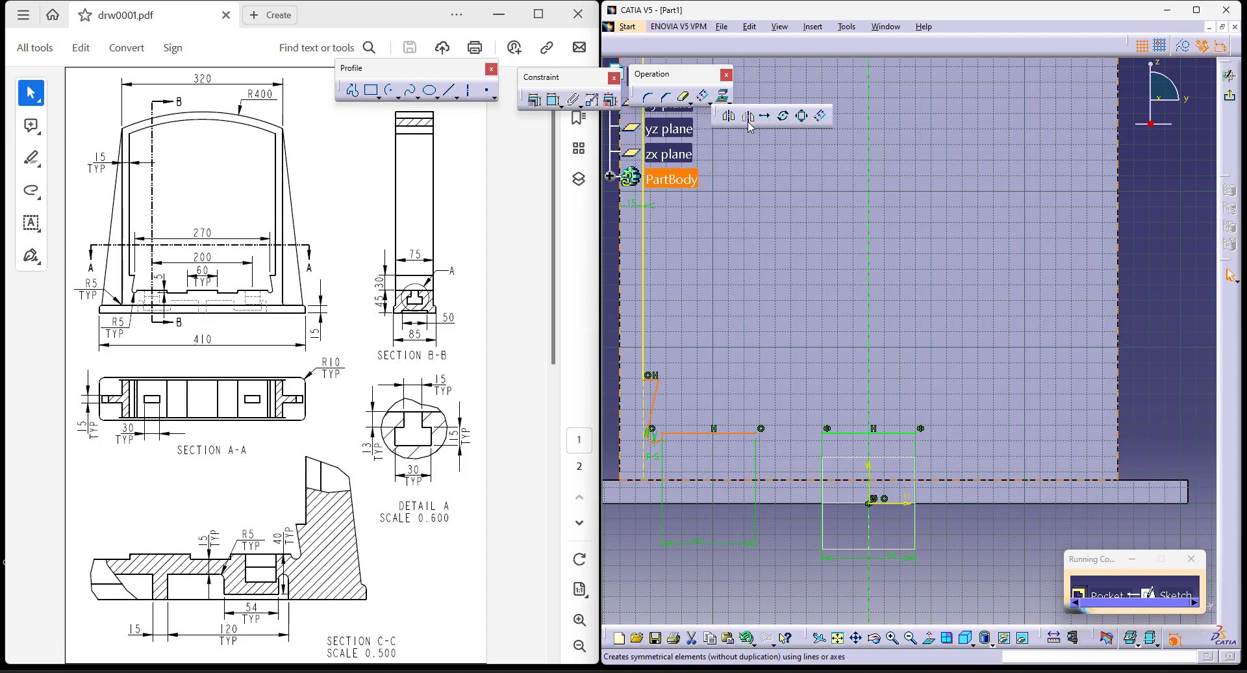
{"action": "left_click", "coordinate": [728, 117]}
{"action": "left_click", "coordinate": [869, 367]}
Dimension the horizontal distance between the inner ends of the two short upper segments and set it to 270 mm.
{"action": "left_click", "coordinate": [553, 99]}
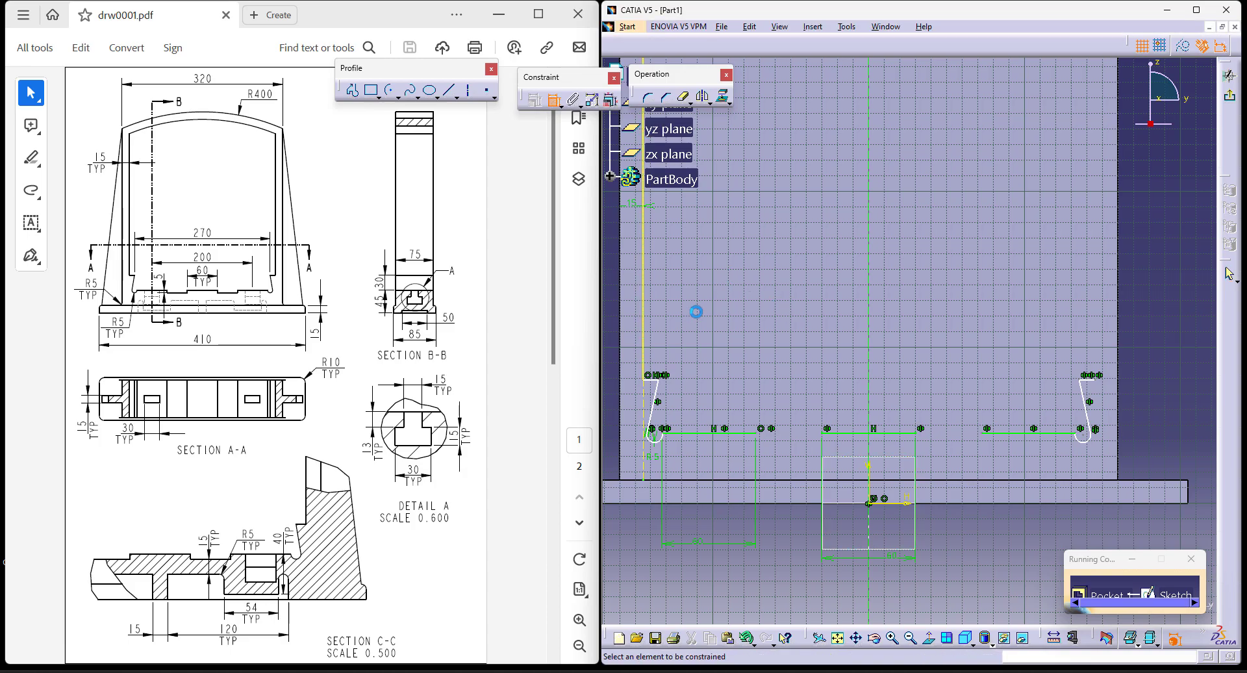
{"action": "left_click", "coordinate": [1078, 378]}
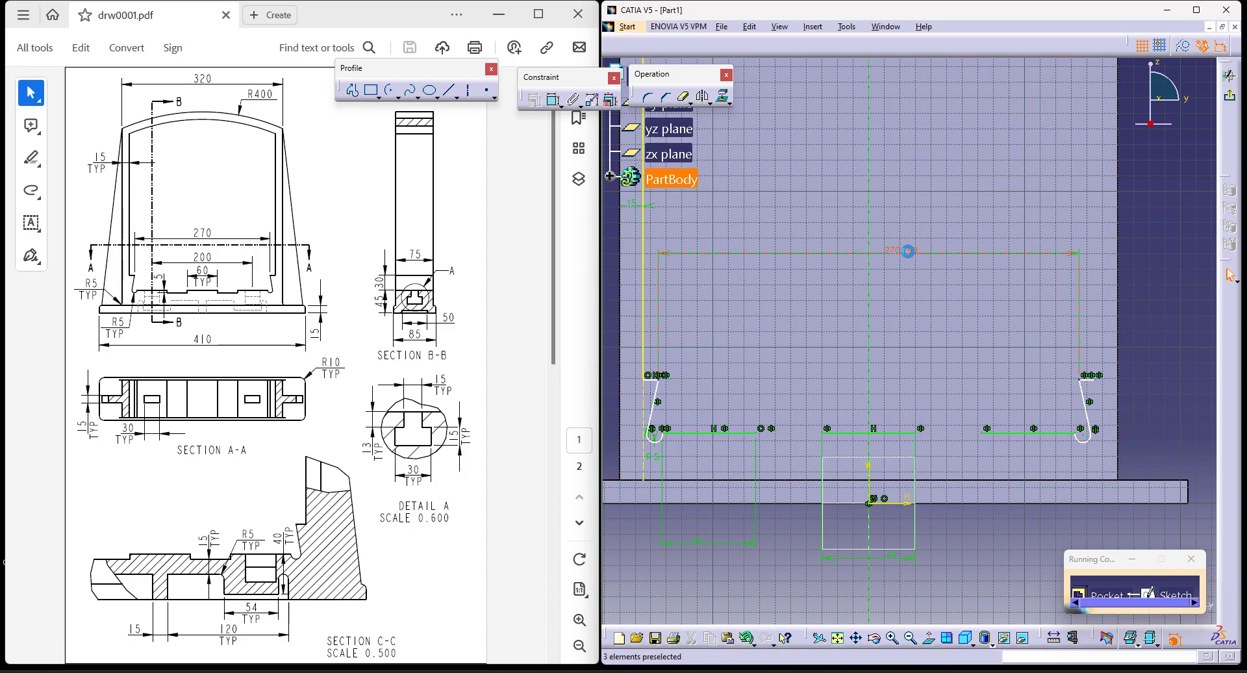
{"action": "double_click", "coordinate": [919, 260]}
{"action": "type", "text": "270"}
{"action": "key", "text": "Return"}
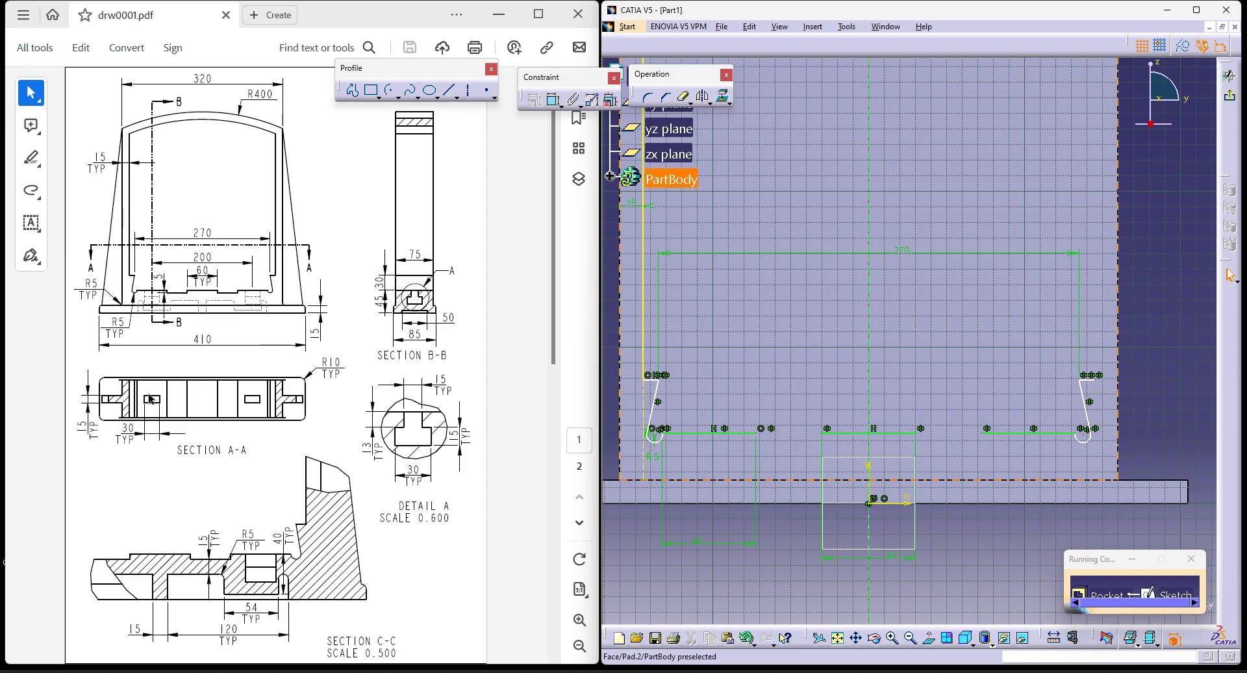
Add a point at the midpoint of each outer horizontal line, using a midpoint constraint for the mirrored one.
{"action": "left_click", "coordinate": [486, 90]}
{"action": "left_click", "coordinate": [706, 431]}
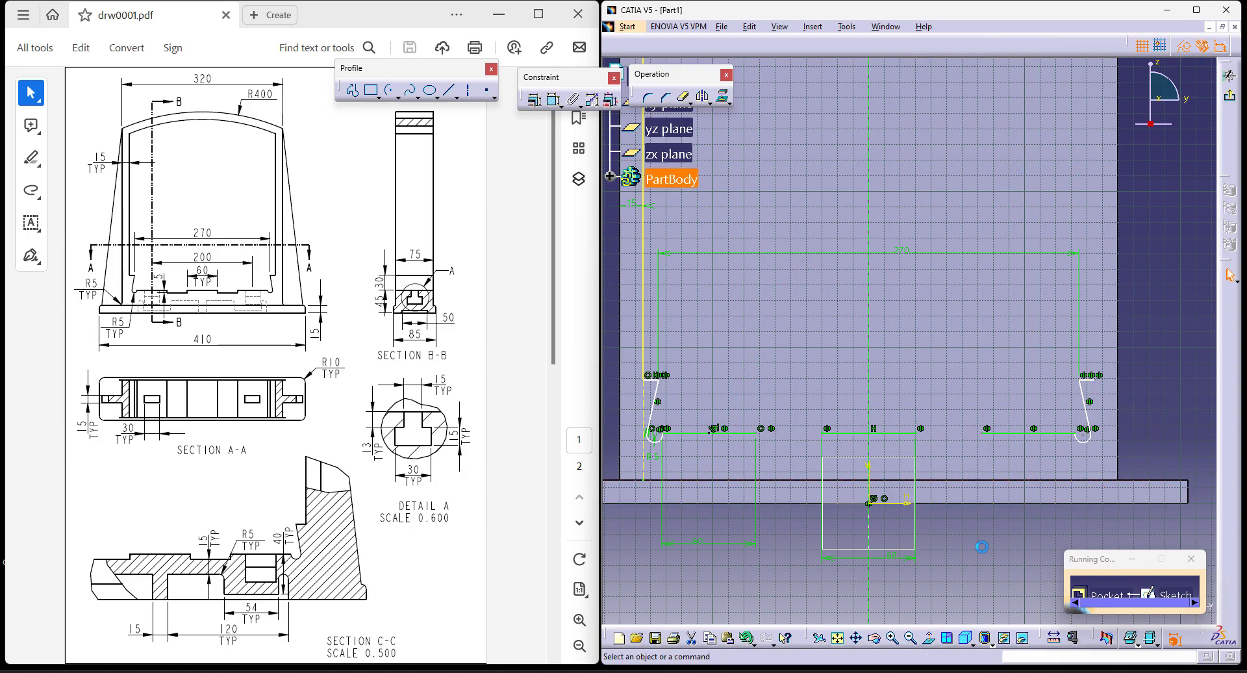
{"action": "left_click", "coordinate": [487, 91]}
{"action": "left_click", "coordinate": [553, 100]}
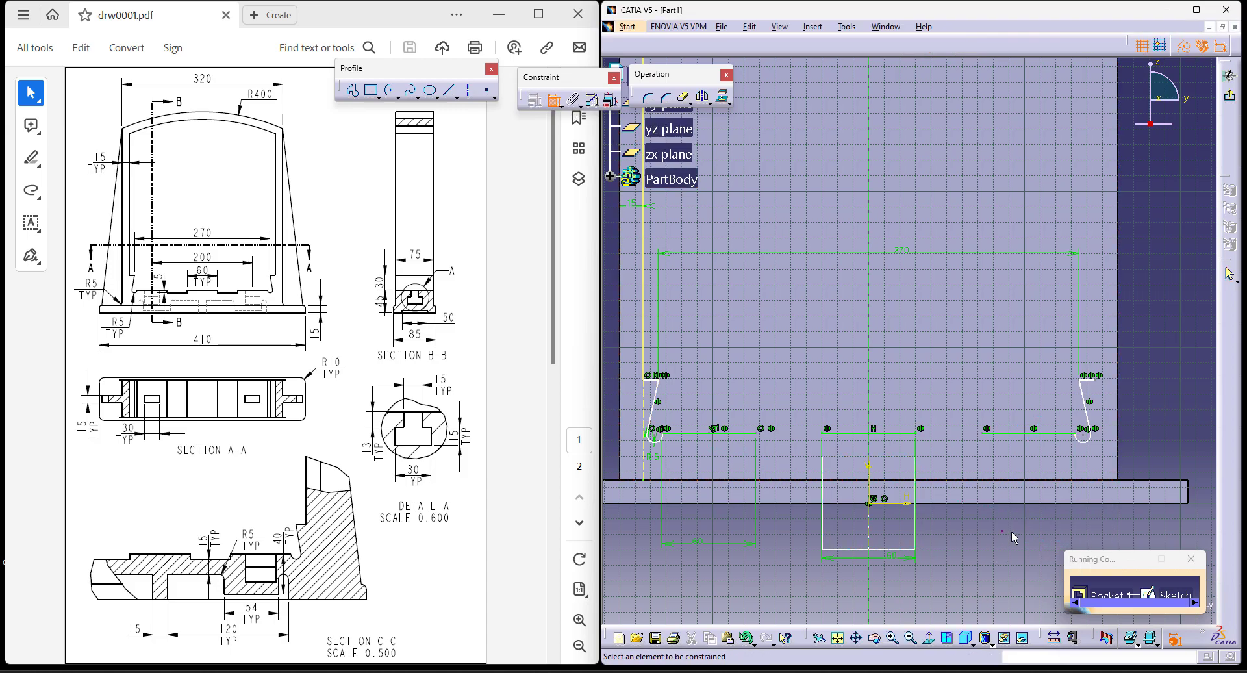
{"action": "right_click", "coordinate": [1028, 435]}
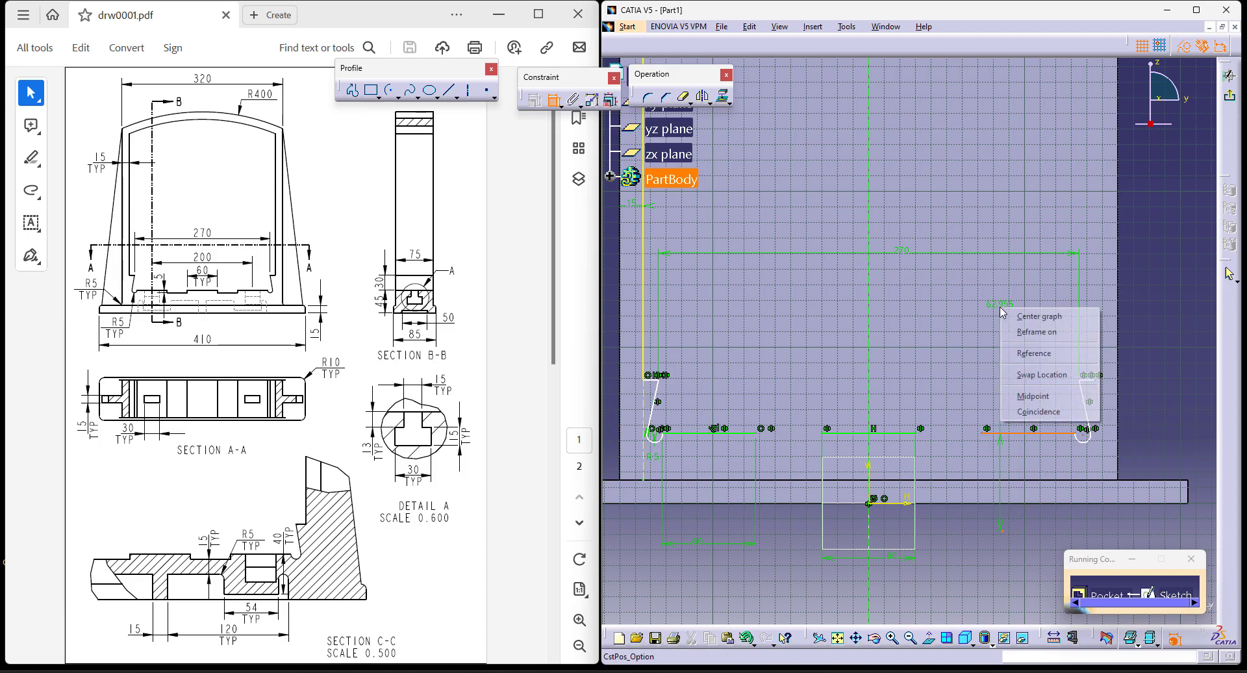
{"action": "left_click", "coordinate": [1032, 395]}
Dimension the distance between the two midpoint points on the outer horizontal lines and set it to 200 mm.
{"action": "left_click", "coordinate": [554, 101]}
{"action": "left_click", "coordinate": [715, 431]}
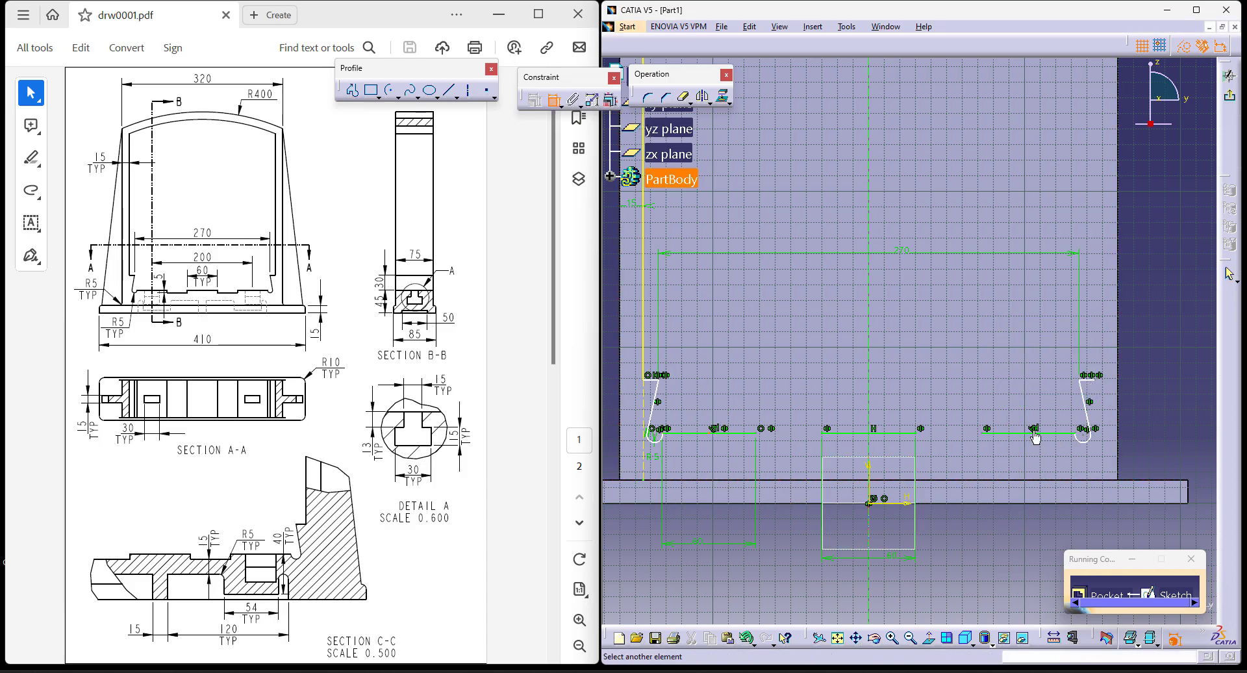
{"action": "left_click", "coordinate": [1034, 435]}
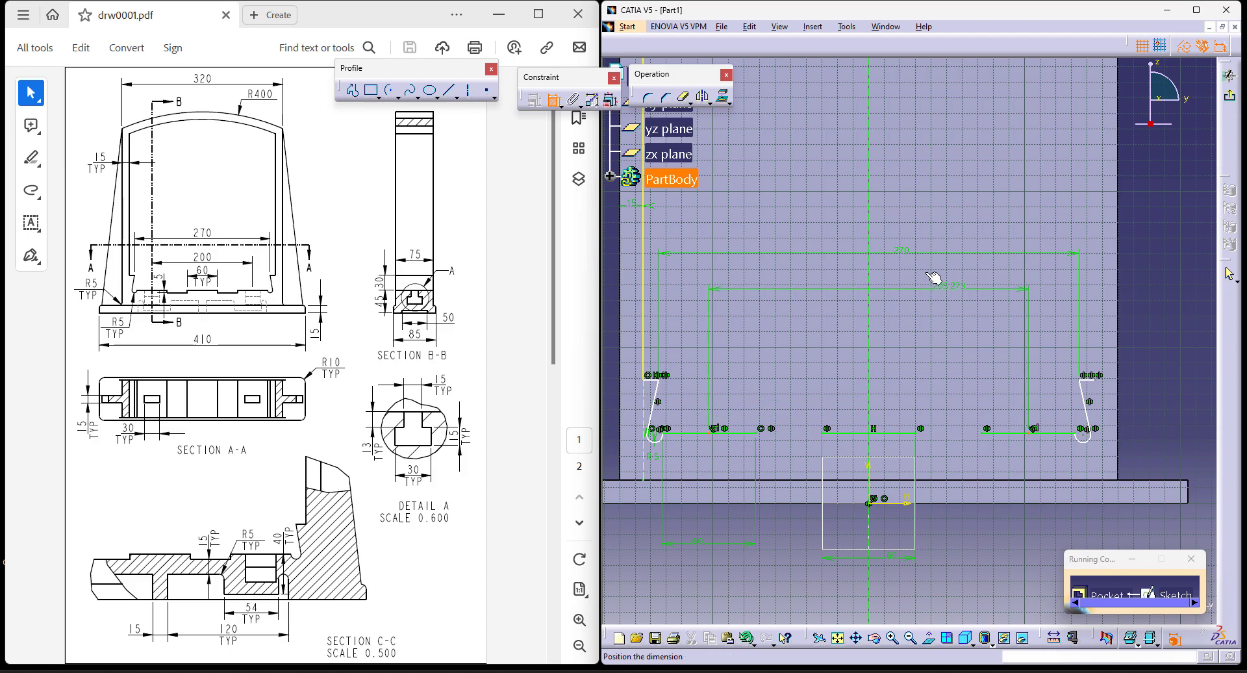
{"action": "double_click", "coordinate": [903, 306]}
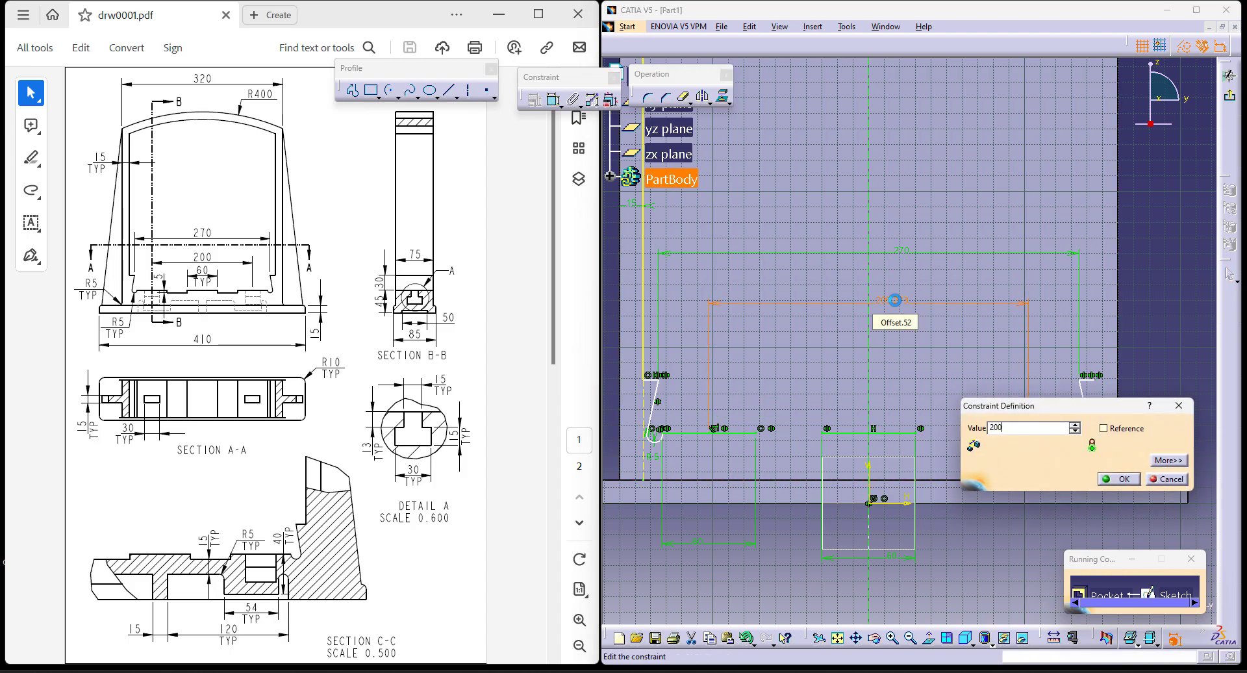
{"action": "key", "text": "Return"}
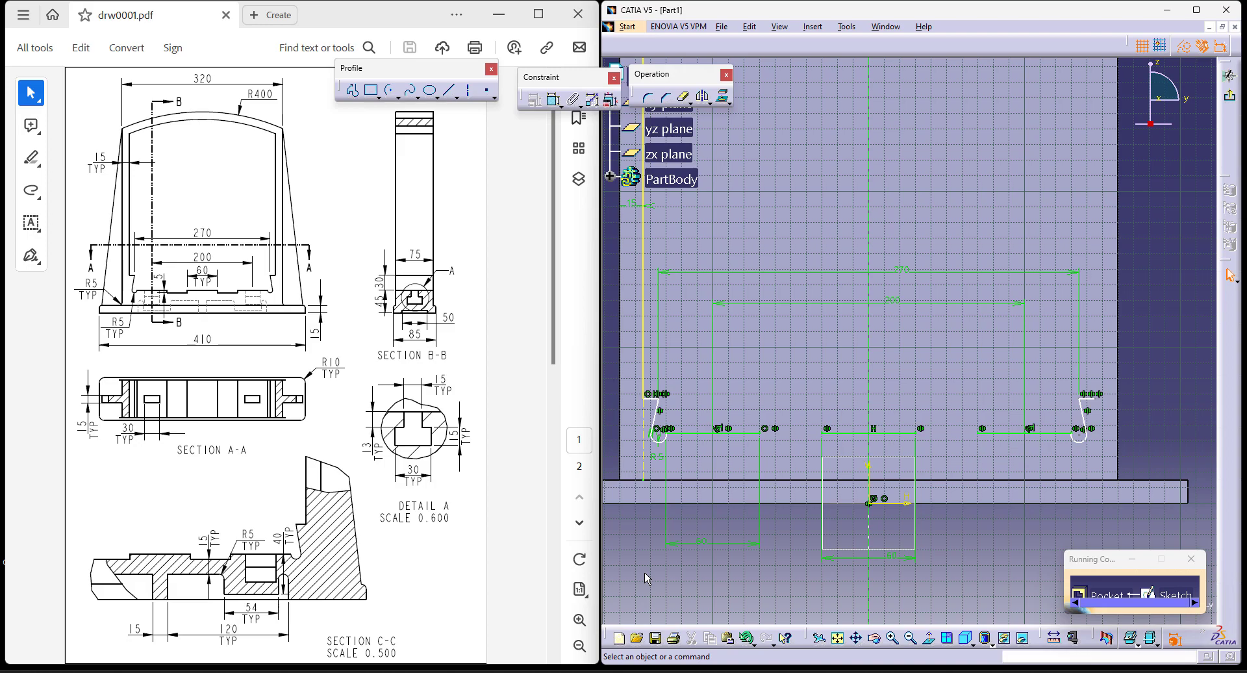
Dimension the vertical distance between the left outer horizontal line and the short upper segment and set it to 30 mm.
{"action": "middle_click_drag", "start_coordinate": [645, 573], "coordinate": [674, 541]}
{"action": "middle_click_drag", "start_coordinate": [669, 452], "coordinate": [757, 436]}
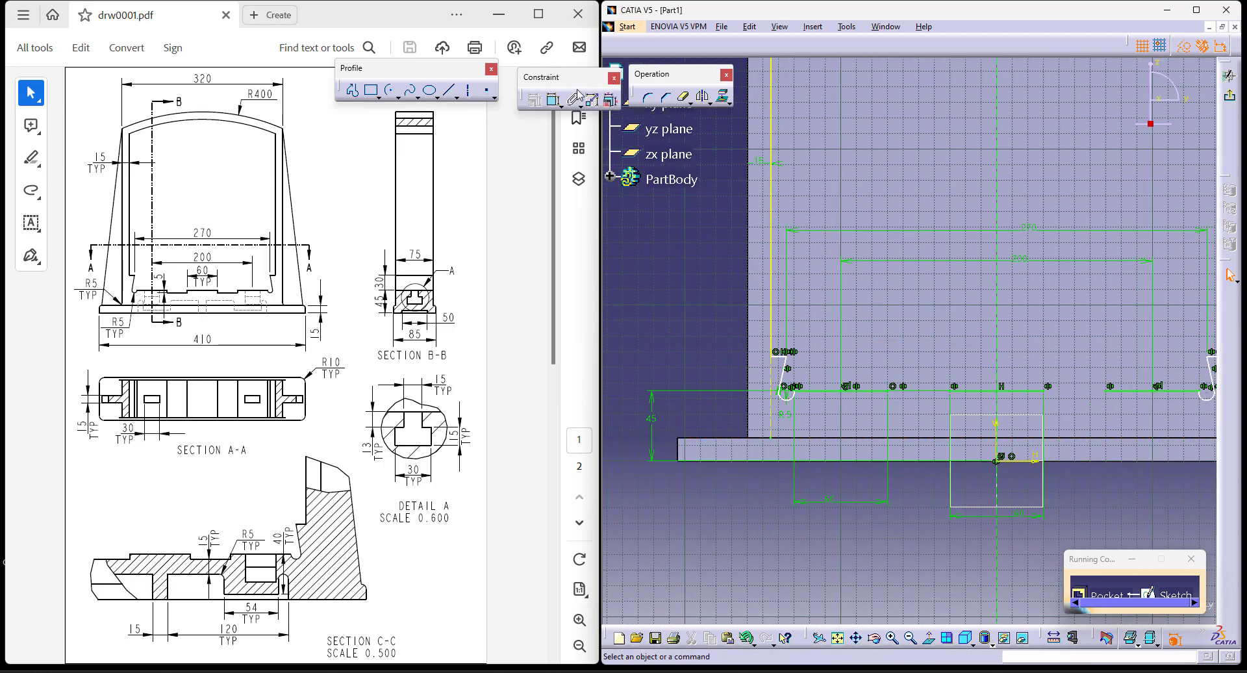
{"action": "left_click", "coordinate": [554, 99]}
{"action": "left_click", "coordinate": [838, 393]}
{"action": "left_click", "coordinate": [785, 356]}
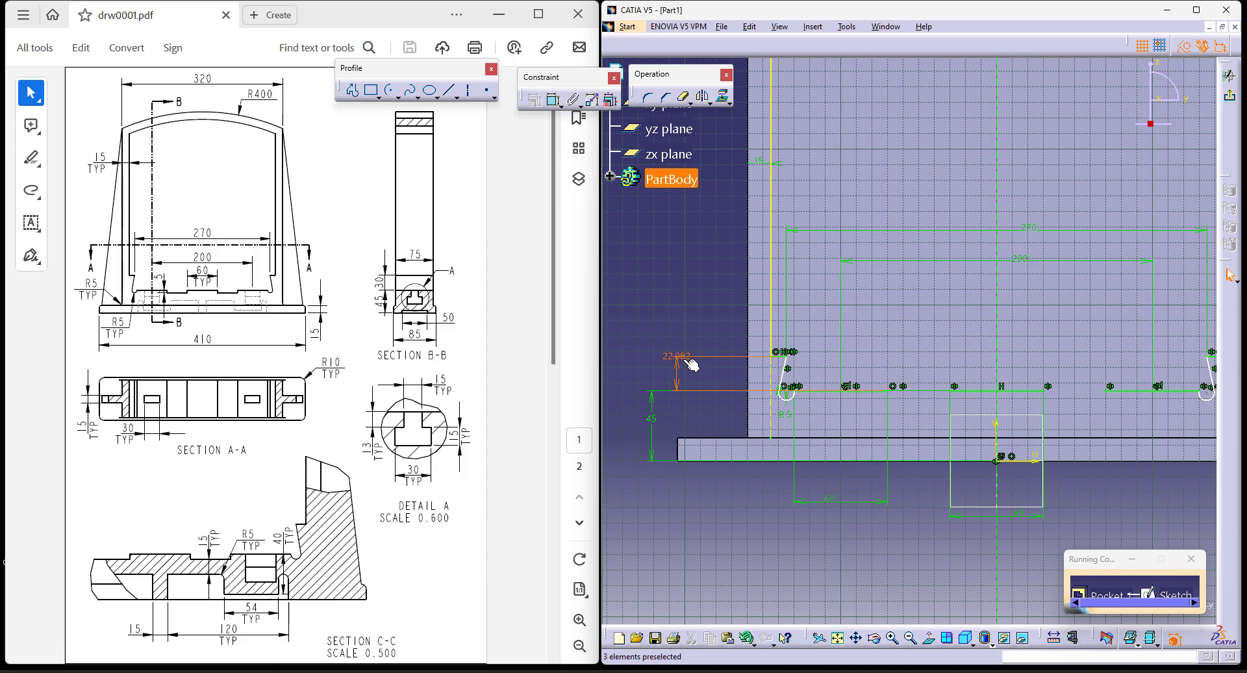
{"action": "double_click", "coordinate": [682, 357]}
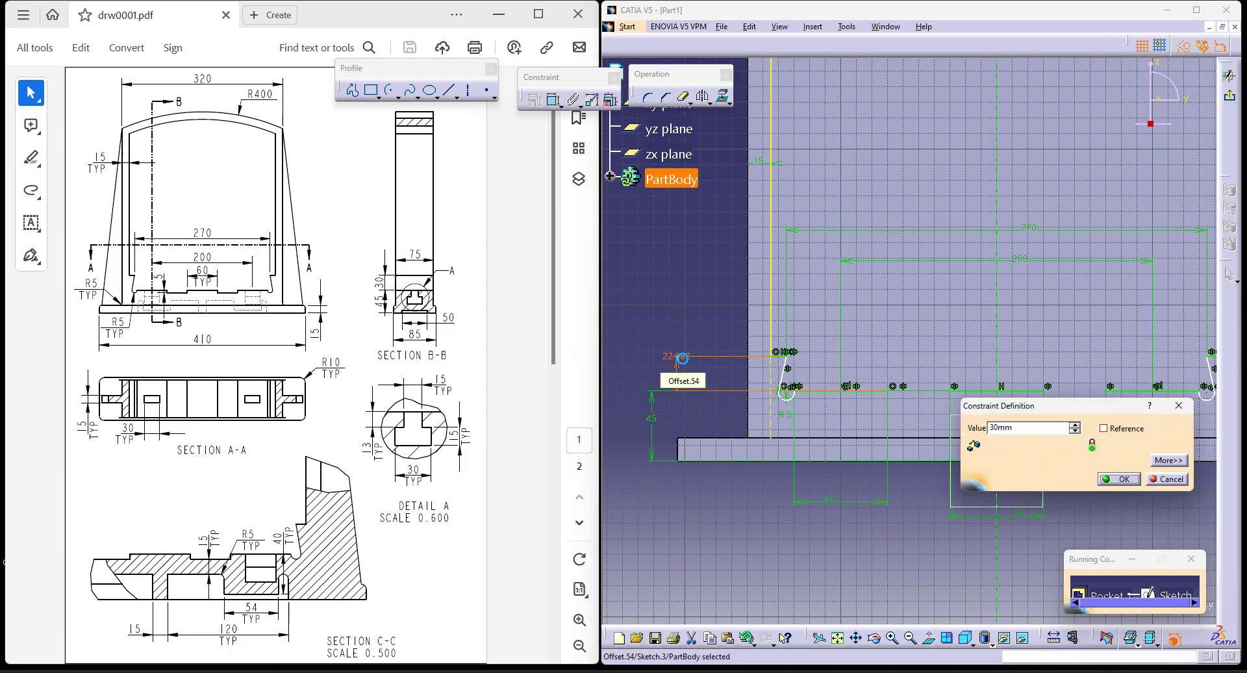
{"action": "key", "text": "Return"}
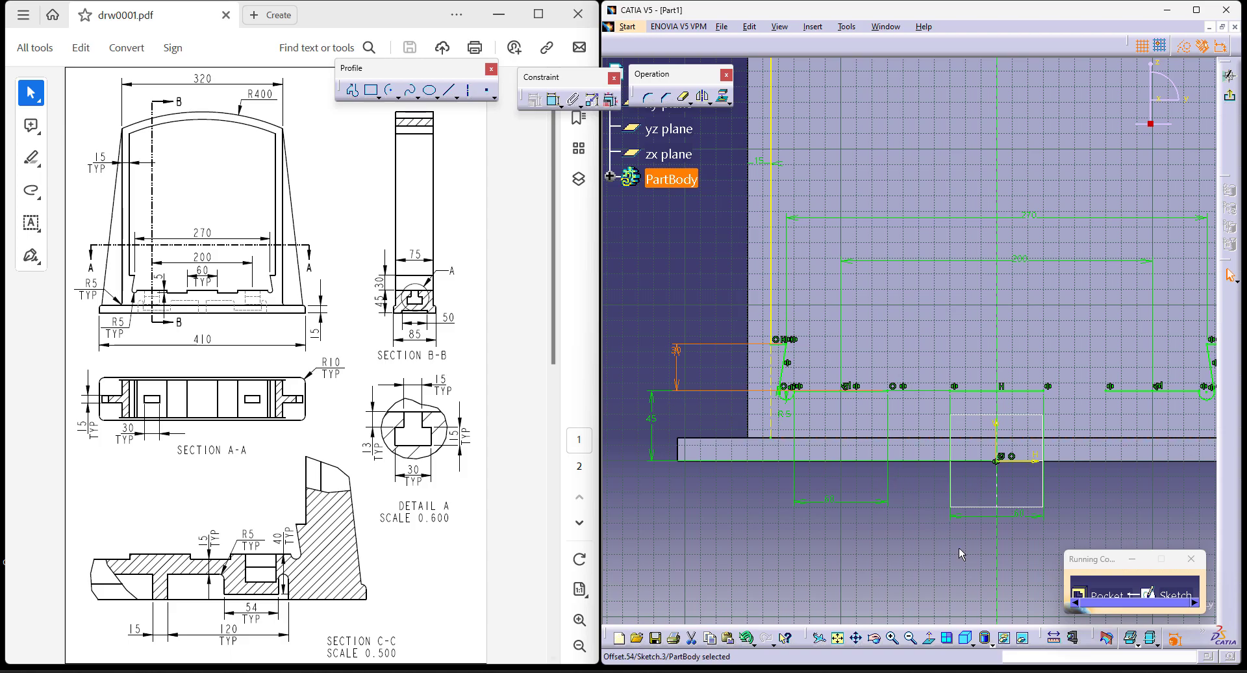
{"action": "left_click", "coordinate": [923, 549]}
{"action": "middle_click_drag", "start_coordinate": [946, 537], "coordinate": [839, 536]}
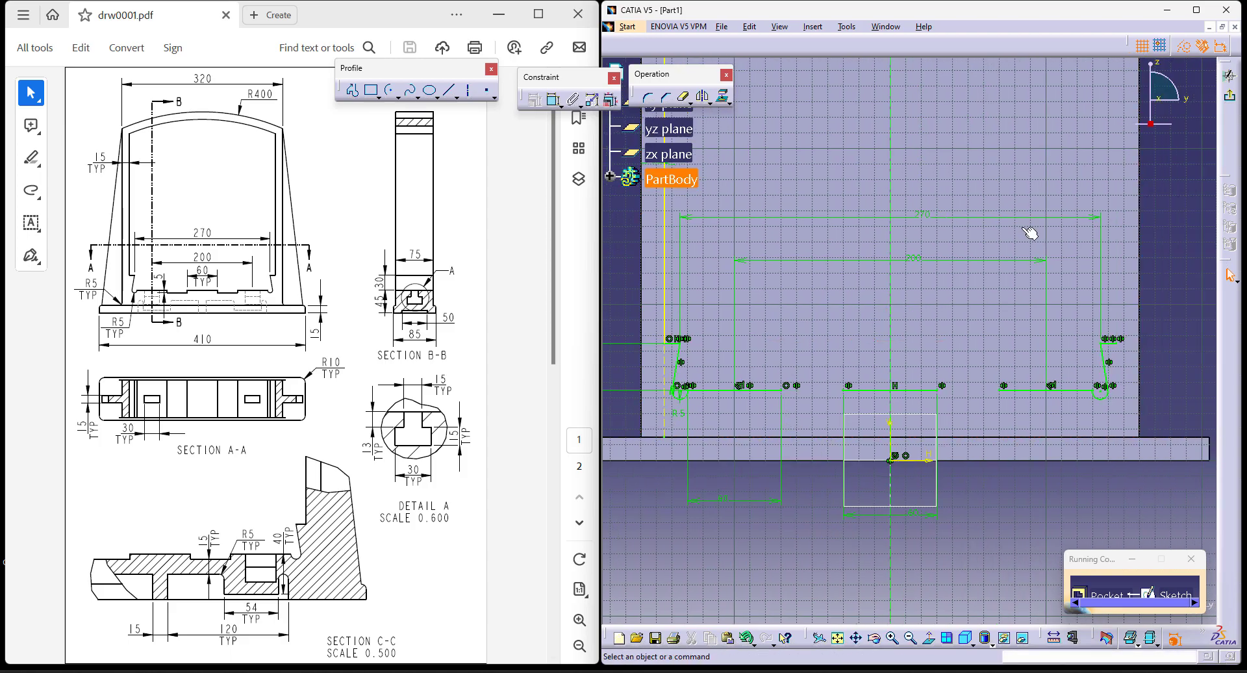
{"action": "left_click", "coordinate": [352, 90]}
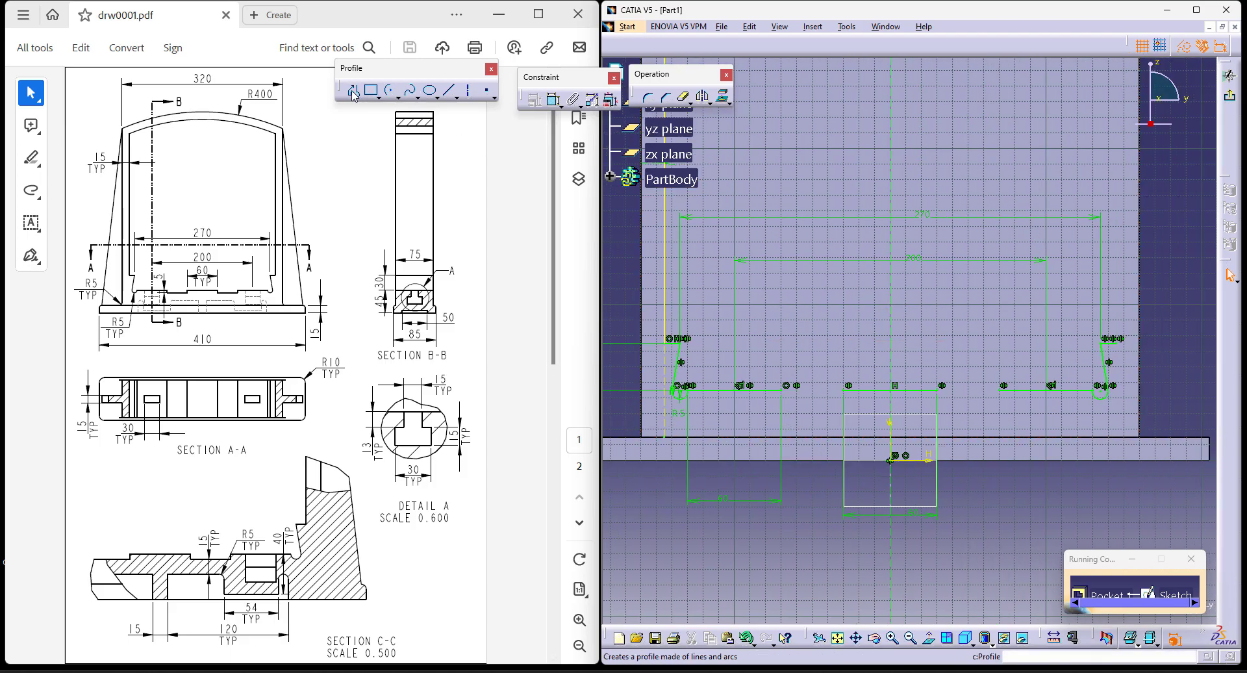
{"action": "left_click", "coordinate": [785, 389]}
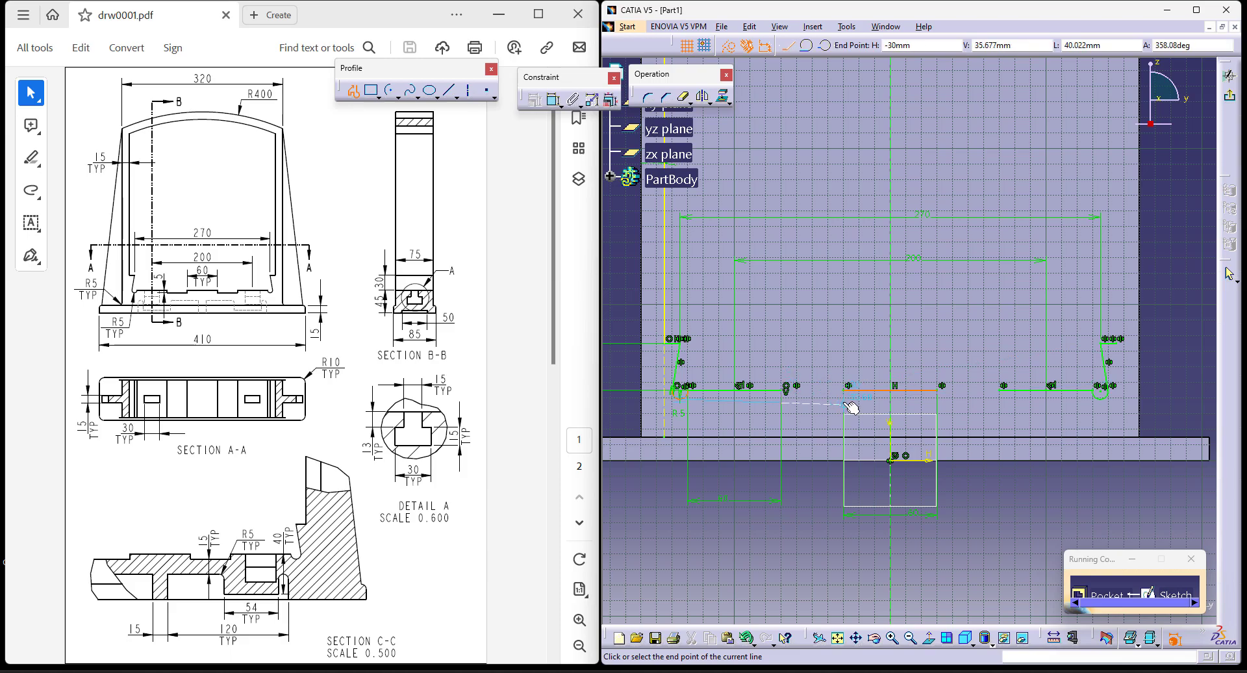
{"action": "key", "text": "Escape"}
{"action": "mouse_move", "coordinate": [817, 508]}
{"action": "middle_mouse_down"}
{"action": "mouse_move", "coordinate": [823, 443]}
{"action": "mouse_move", "coordinate": [836, 435]}
{"action": "middle_mouse_up"}
{"action": "middle_click_drag", "start_coordinate": [770, 456], "coordinate": [827, 513]}
{"action": "key", "text": "Delete"}
{"action": "left_click", "coordinate": [1183, 46]}
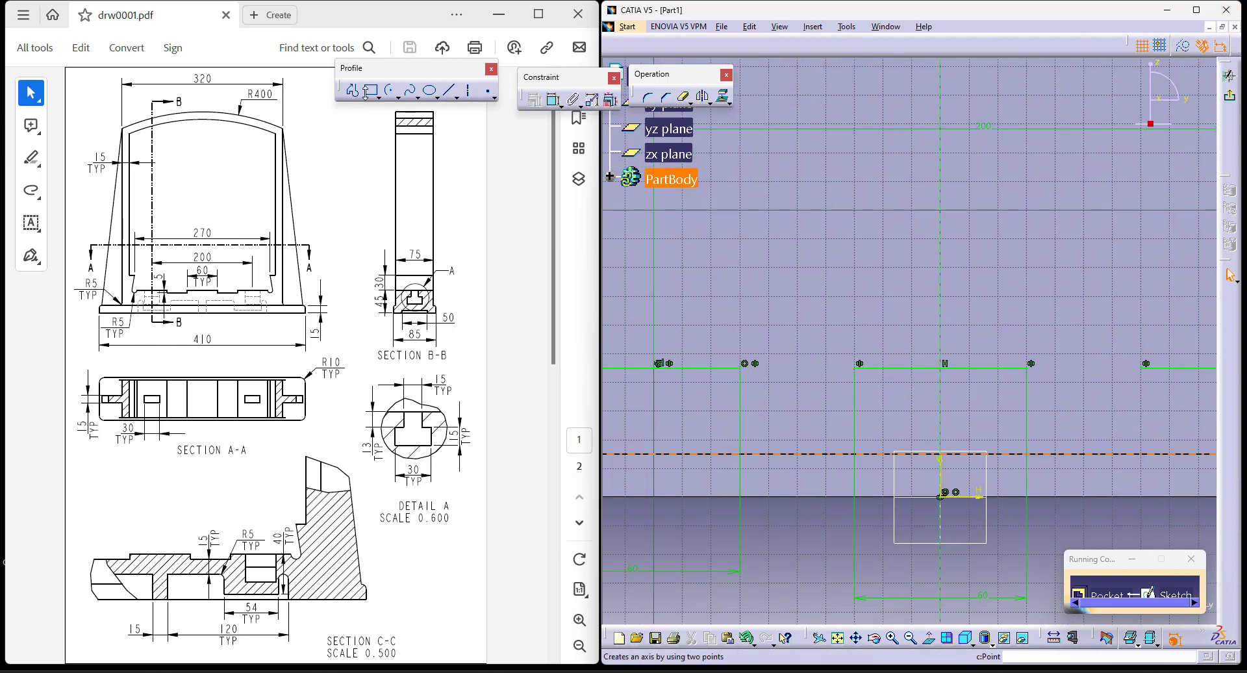
Draw a shallow recess of vertical, horizontal and vertical lines joining the left outer line's inner end to the central line.
{"action": "left_click", "coordinate": [352, 90]}
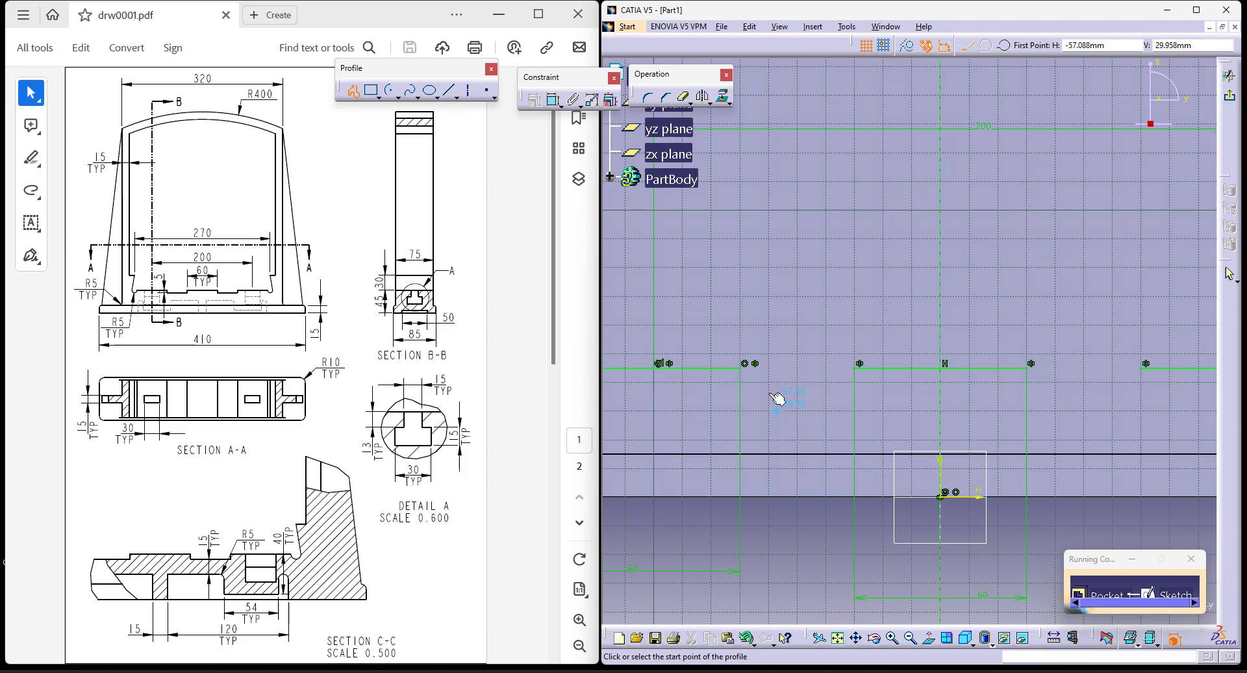
{"action": "left_click", "coordinate": [744, 369]}
{"action": "left_click", "coordinate": [740, 392]}
{"action": "left_click", "coordinate": [855, 392]}
{"action": "left_click", "coordinate": [855, 369]}
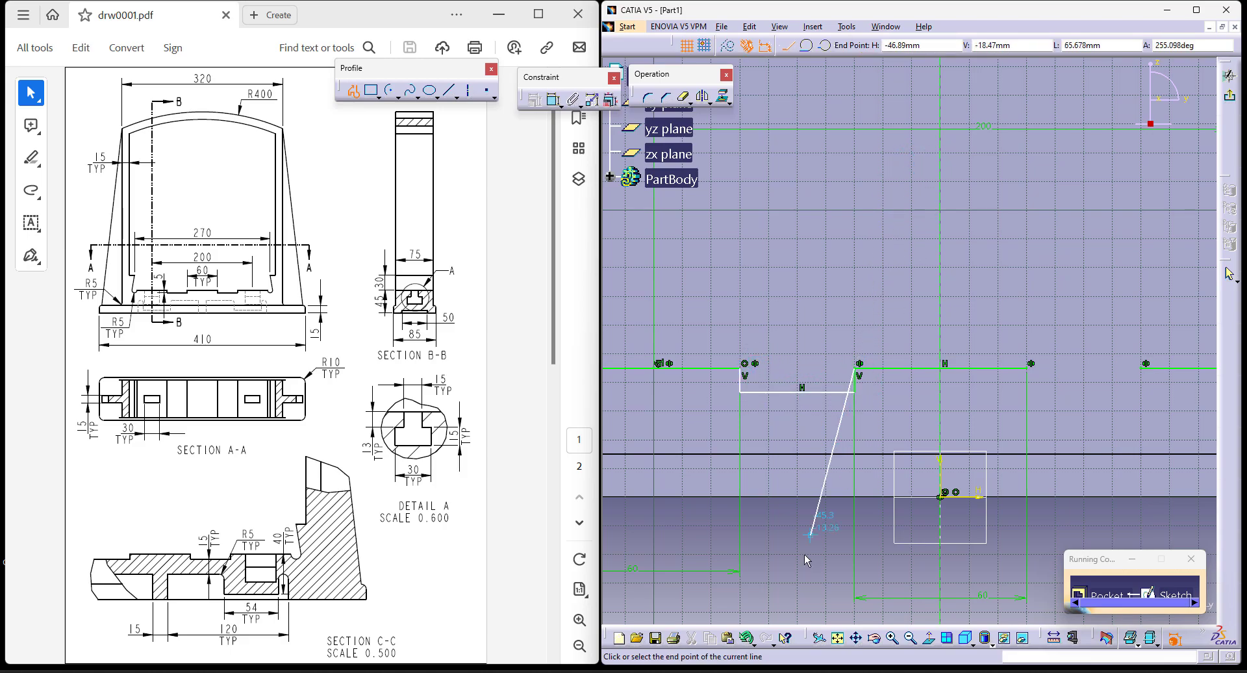
{"action": "key", "text": "Escape"}
Dimension the recess's short vertical line beside the central segment and set its length to 5 mm.
{"action": "left_click", "coordinate": [855, 379]}
{"action": "left_click", "coordinate": [553, 99]}
{"action": "double_click", "coordinate": [862, 335]}
{"action": "type", "text": "5"}
{"action": "key", "text": "Return"}
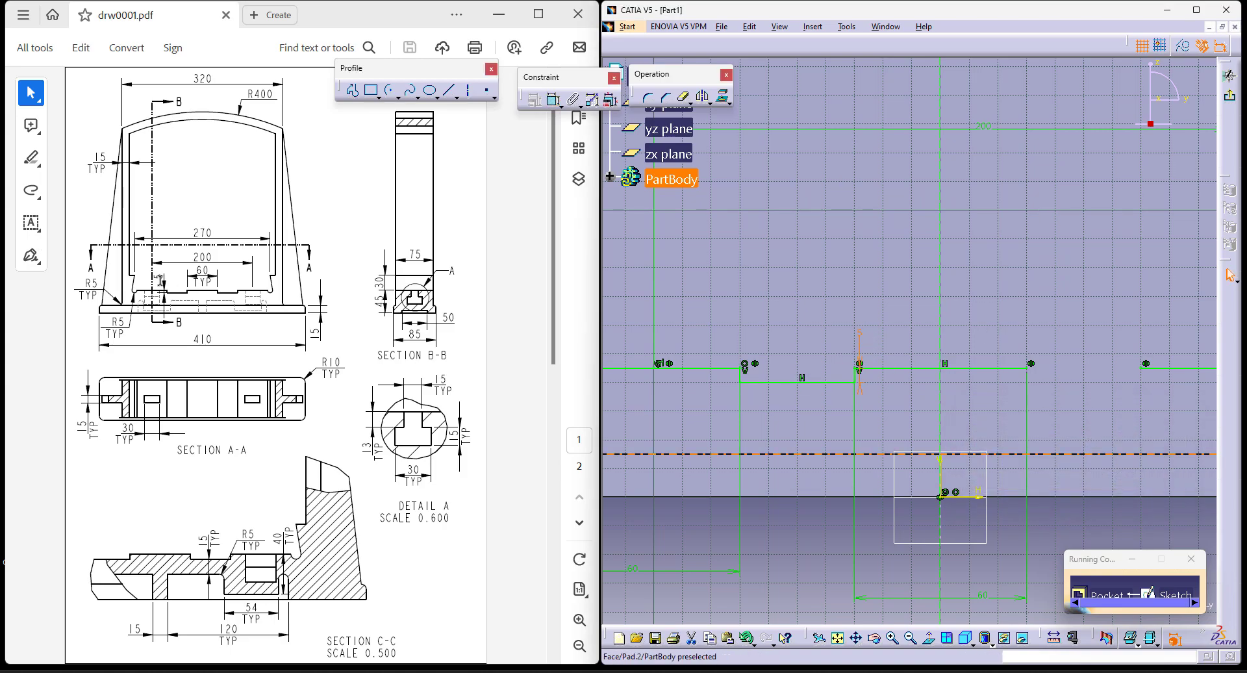
Mirror the recess lines about the vertical centre line.
{"action": "mouse_move", "coordinate": [758, 364]}
{"action": "middle_mouse_down", "text": "ctrl"}
{"action": "mouse_move", "coordinate": [836, 469]}
{"action": "mouse_move", "coordinate": [760, 354]}
{"action": "middle_mouse_up", "text": "ctrl"}
{"action": "left_click", "coordinate": [805, 394]}
{"action": "left_click", "coordinate": [703, 97]}
{"action": "left_click", "coordinate": [950, 312]}
Mirror the left offset side line about the vertical centre line.
{"action": "mouse_move", "coordinate": [865, 267]}
{"action": "middle_mouse_down", "text": "ctrl"}
{"action": "mouse_move", "coordinate": [844, 412]}
{"action": "mouse_move", "coordinate": [1060, 453]}
{"action": "mouse_move", "coordinate": [1004, 607]}
{"action": "middle_mouse_up", "text": "ctrl"}
{"action": "left_click", "coordinate": [731, 337]}
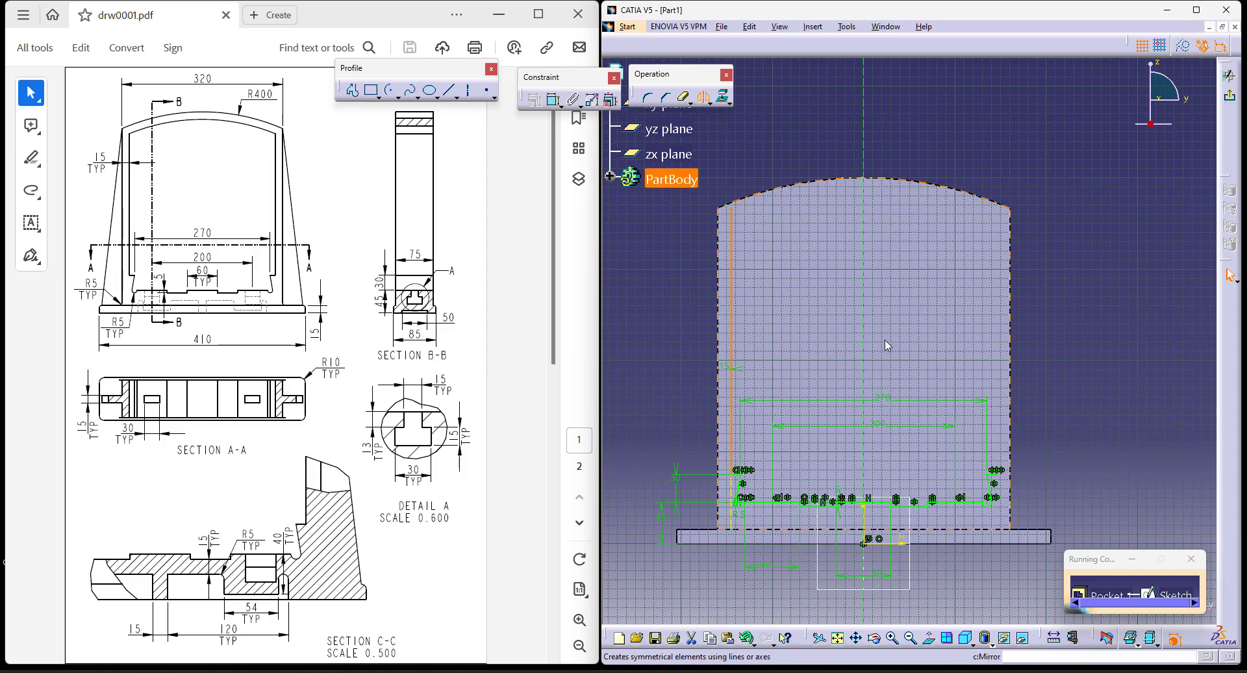
{"action": "left_click", "coordinate": [863, 408]}
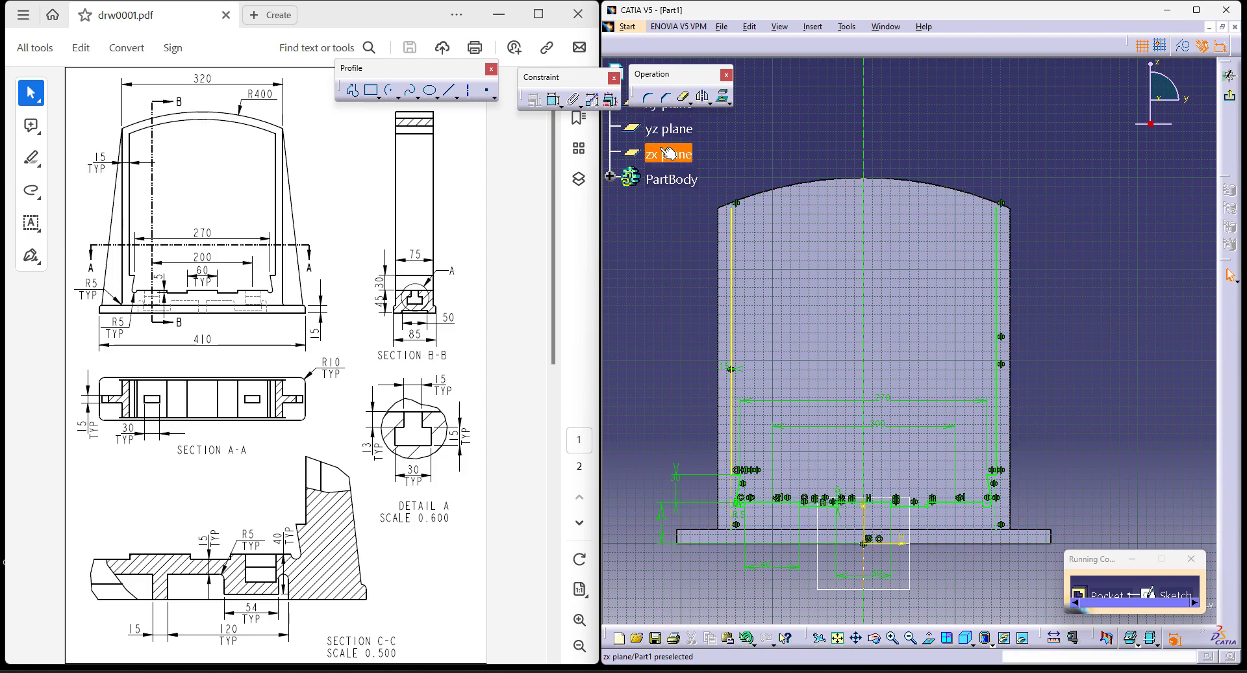
Offset the frame's top arc inward by 15 mm.
{"action": "left_click", "coordinate": [728, 102]}
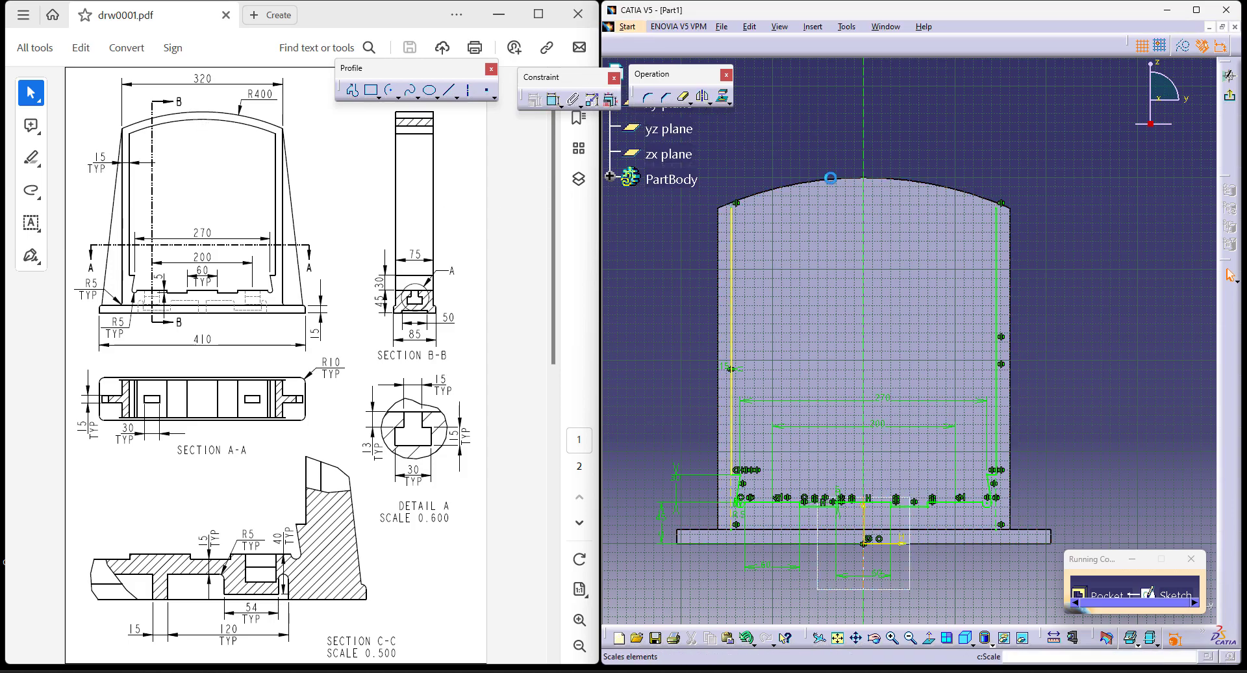
{"action": "left_click", "coordinate": [834, 179]}
{"action": "left_click", "coordinate": [831, 196]}
{"action": "double_click", "coordinate": [855, 184]}
{"action": "type", "text": "15"}
{"action": "key", "text": "Return"}
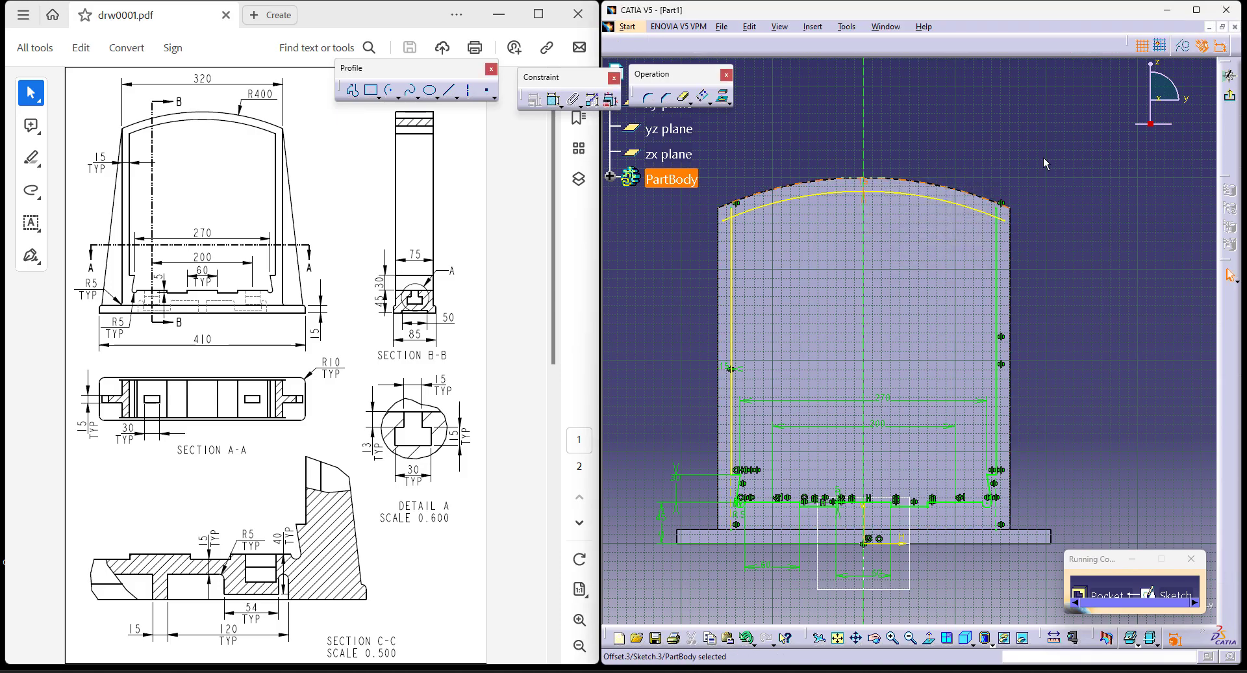
Trim the left side line and the offset top arc to each other at their upper corner.
{"action": "mouse_move", "coordinate": [669, 324]}
{"action": "middle_mouse_down", "text": "ctrl"}
{"action": "mouse_move", "coordinate": [724, 217]}
{"action": "mouse_move", "coordinate": [1069, 467]}
{"action": "middle_mouse_up", "text": "ctrl"}
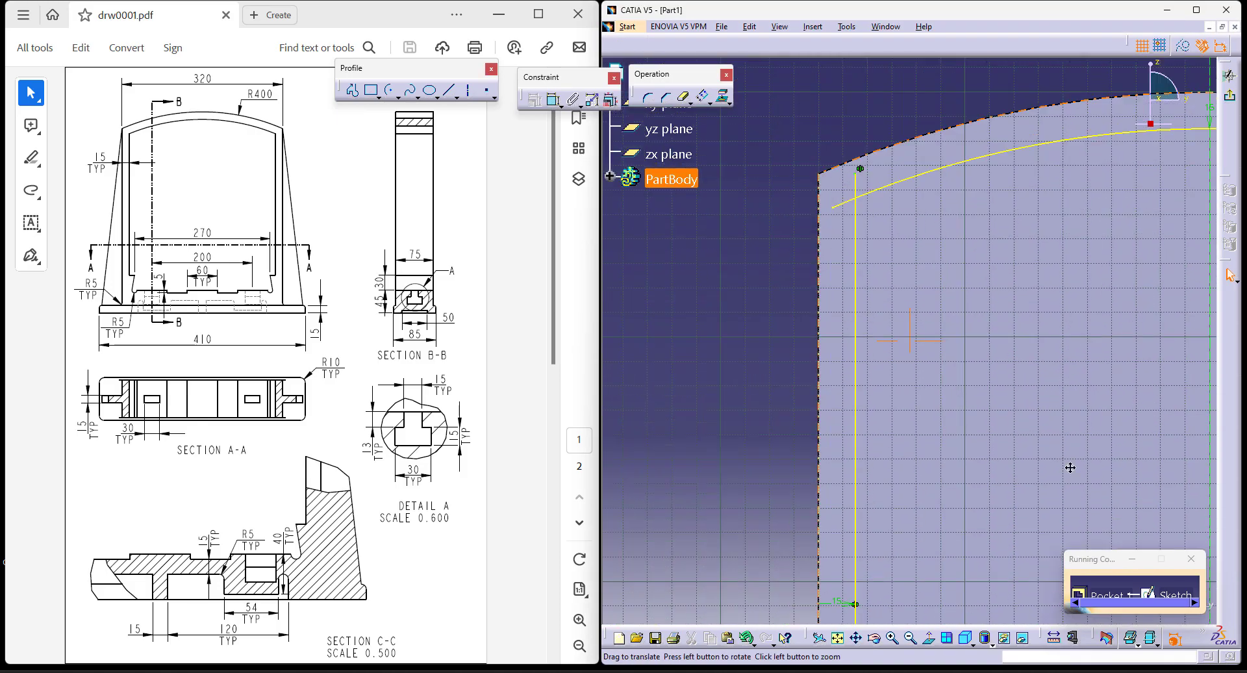
{"action": "left_click", "coordinate": [690, 104]}
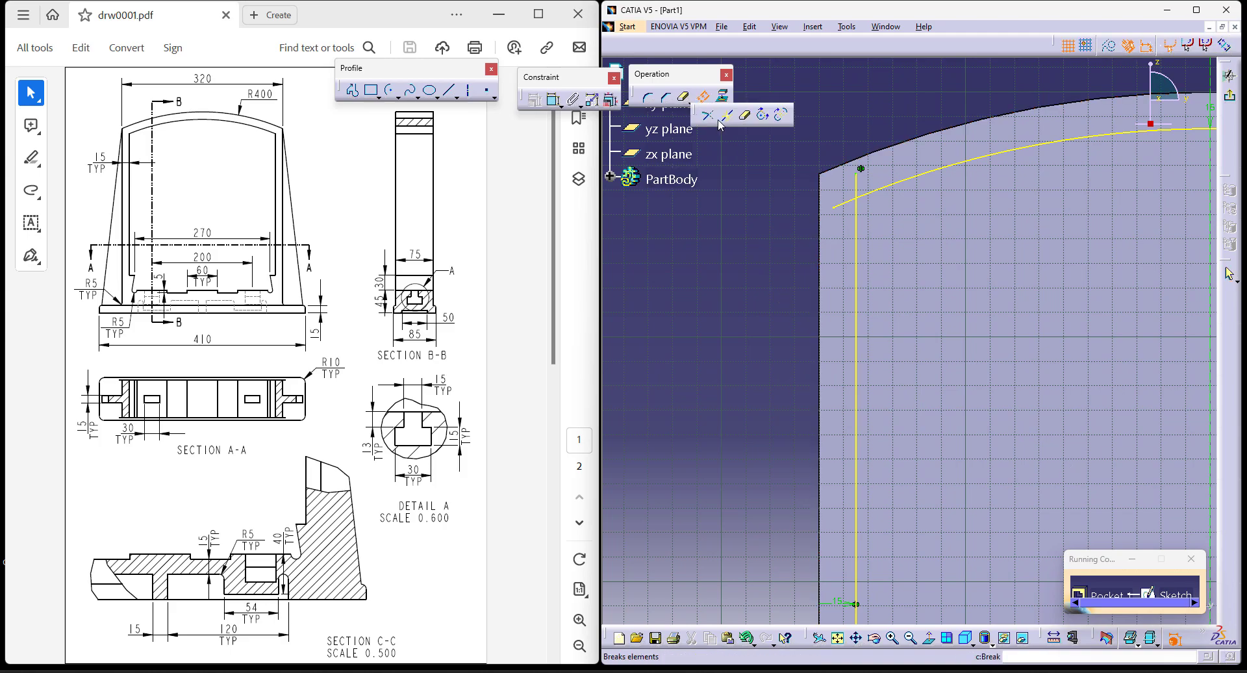
{"action": "left_click", "coordinate": [856, 218]}
{"action": "left_click", "coordinate": [868, 192]}
Trim the offset top arc and the right side line to each other at their upper corner.
{"action": "middle_click_drag", "start_coordinate": [727, 277], "coordinate": [729, 344], "text": "ctrl"}
{"action": "middle_click_drag", "start_coordinate": [980, 322], "coordinate": [705, 290]}
{"action": "middle_click_drag", "start_coordinate": [1004, 283], "coordinate": [994, 215], "text": "ctrl"}
{"action": "middle_click_drag", "start_coordinate": [989, 216], "coordinate": [994, 448]}
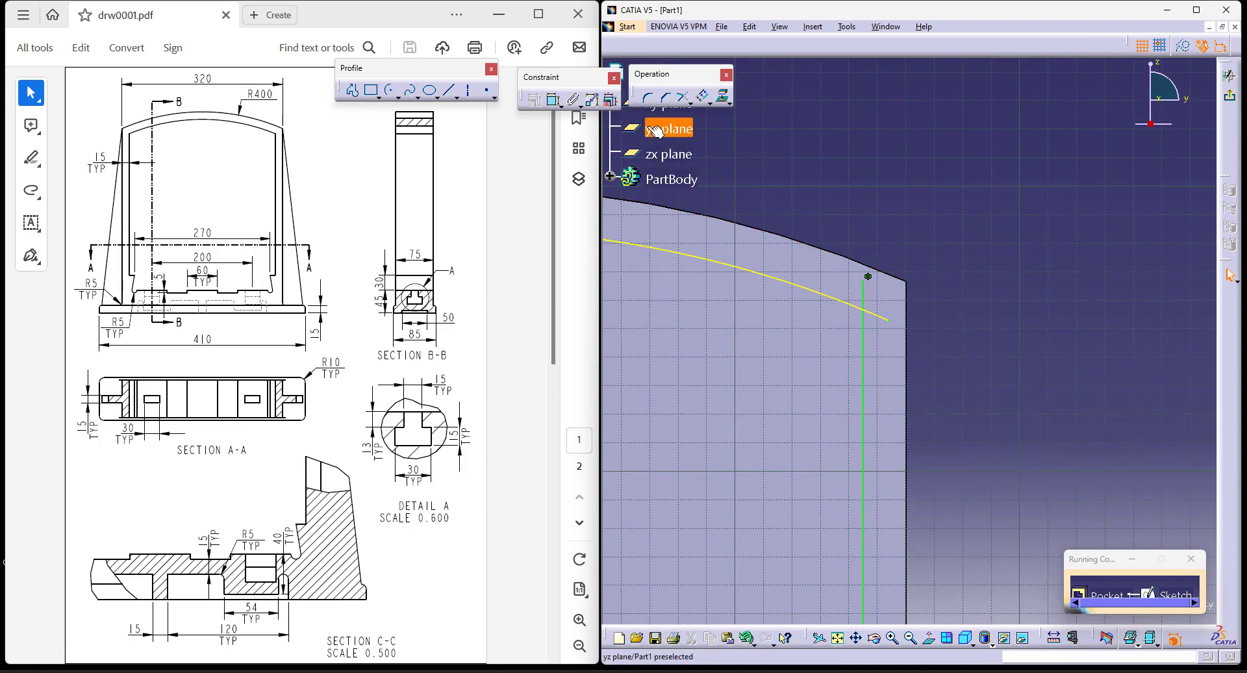
{"action": "left_click", "coordinate": [681, 98]}
{"action": "left_click", "coordinate": [849, 302]}
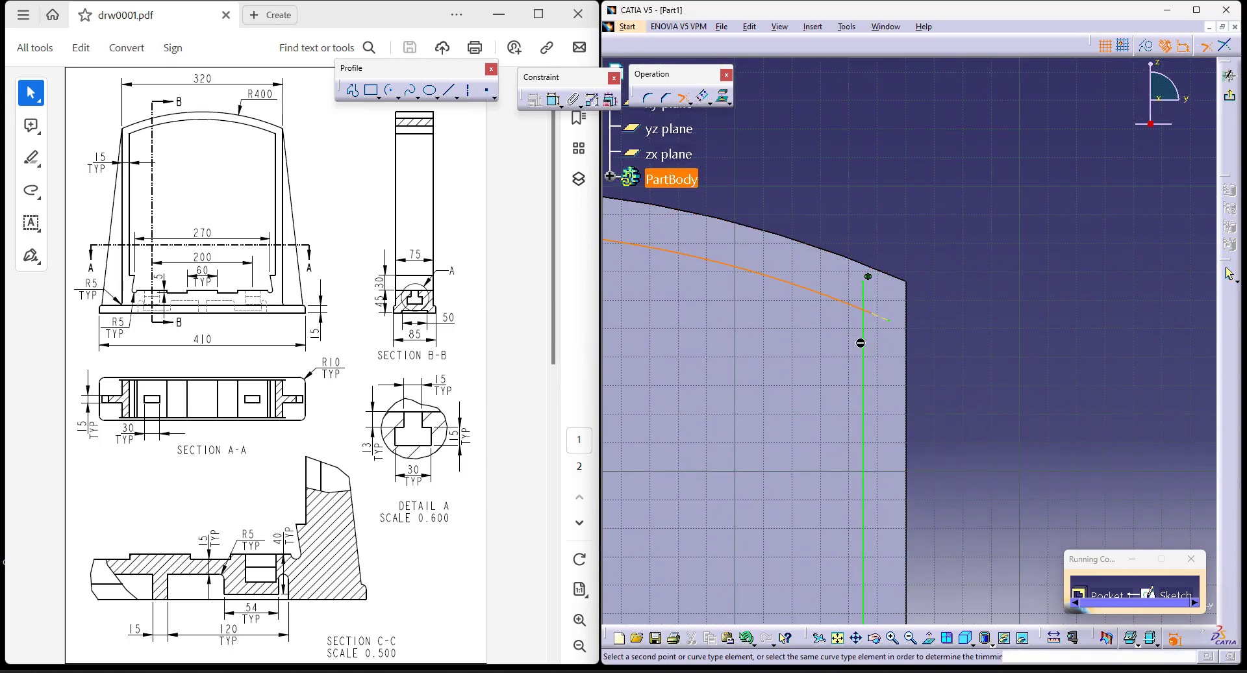
{"action": "left_click", "coordinate": [862, 343]}
{"action": "mouse_move", "coordinate": [1019, 181]}
{"action": "middle_mouse_down", "text": "ctrl"}
{"action": "mouse_move", "coordinate": [1008, 446]}
{"action": "mouse_move", "coordinate": [1139, 333]}
{"action": "mouse_move", "coordinate": [1102, 275]}
{"action": "mouse_move", "coordinate": [1071, 361]}
{"action": "middle_mouse_up", "text": "ctrl"}
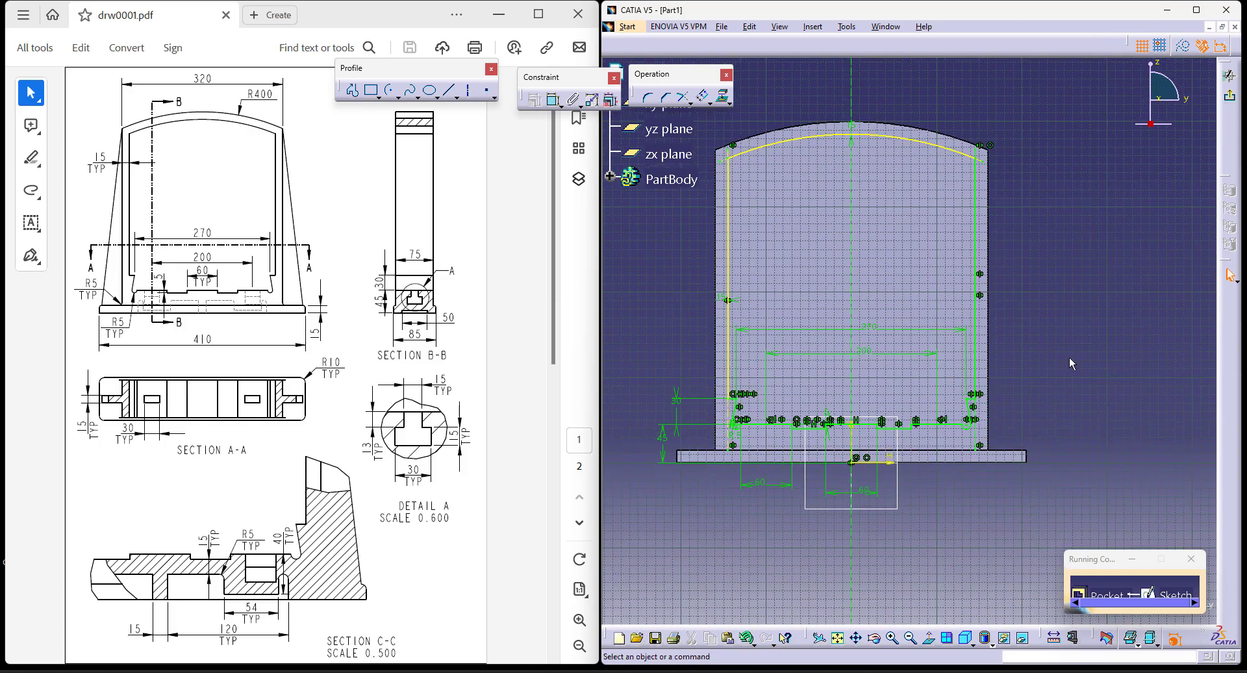
Finish the sketch and cut the frame opening as a pocket with an Up to next limit.
{"action": "left_click", "coordinate": [1226, 103]}
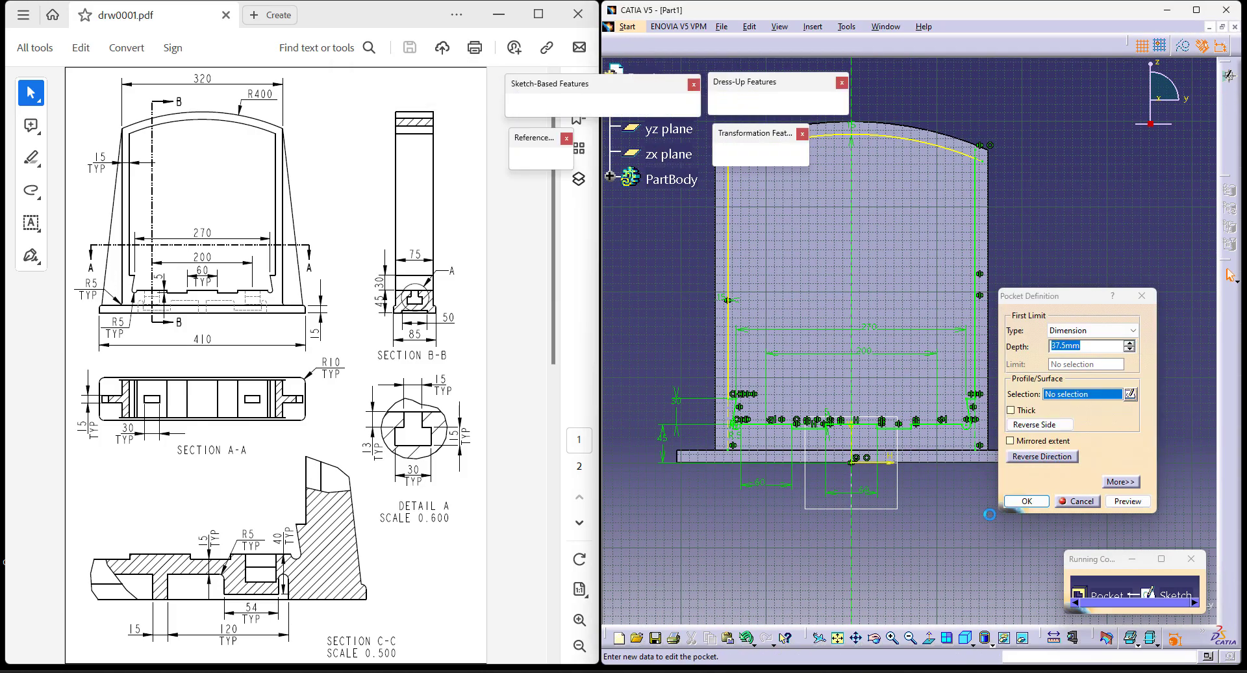
{"action": "left_click", "coordinate": [1104, 330]}
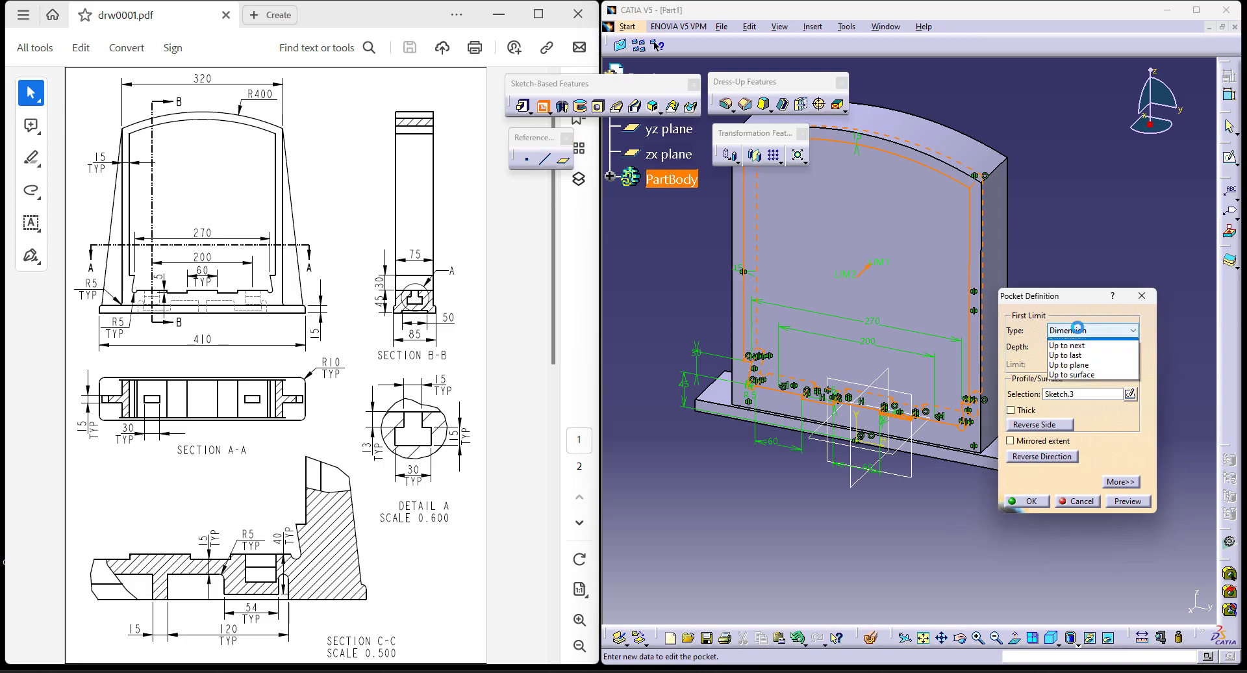
{"action": "left_click", "coordinate": [1071, 348]}
{"action": "left_click", "coordinate": [1025, 501]}
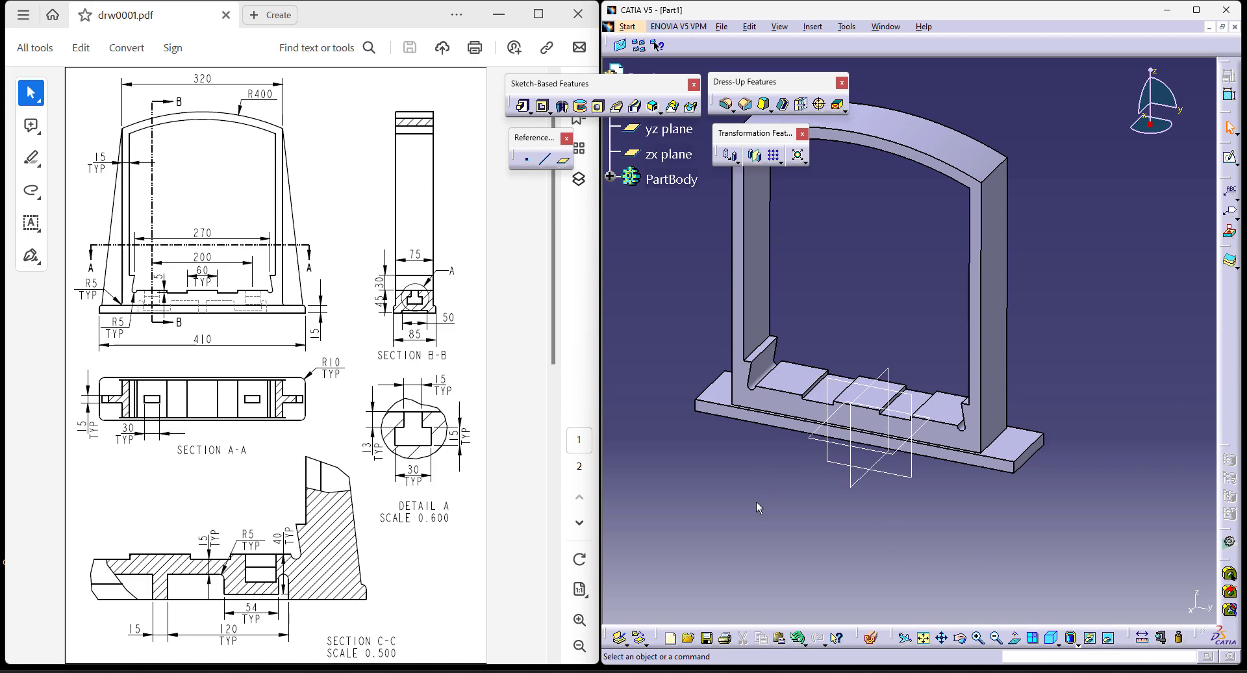
{"action": "middle_click_drag", "start_coordinate": [759, 500], "coordinate": [836, 504]}
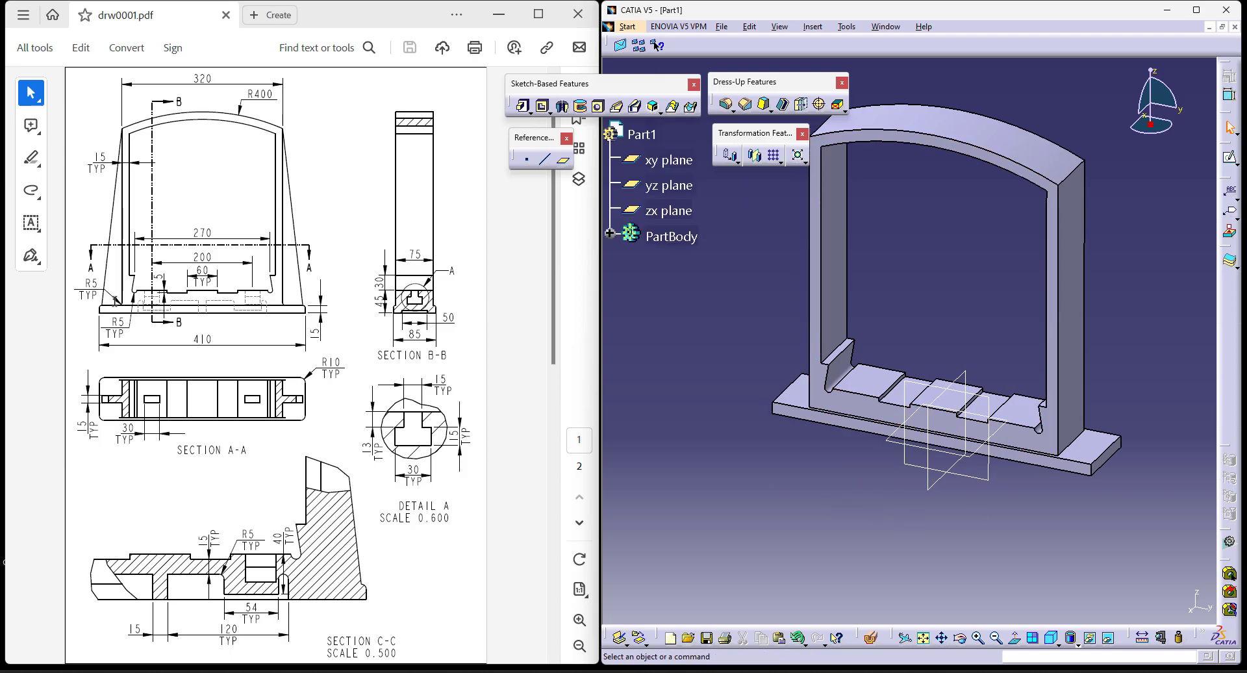
{"action": "left_click", "coordinate": [837, 416]}
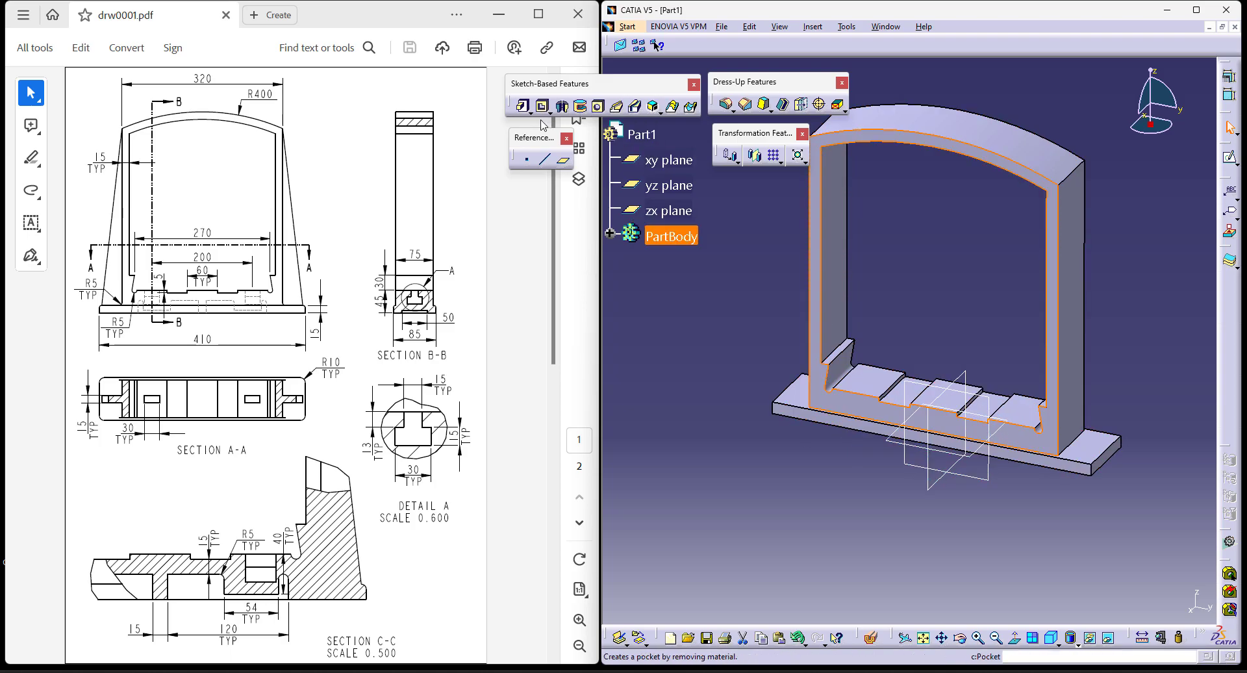
{"action": "left_click", "coordinate": [563, 160]}
{"action": "left_click", "coordinate": [1000, 158]}
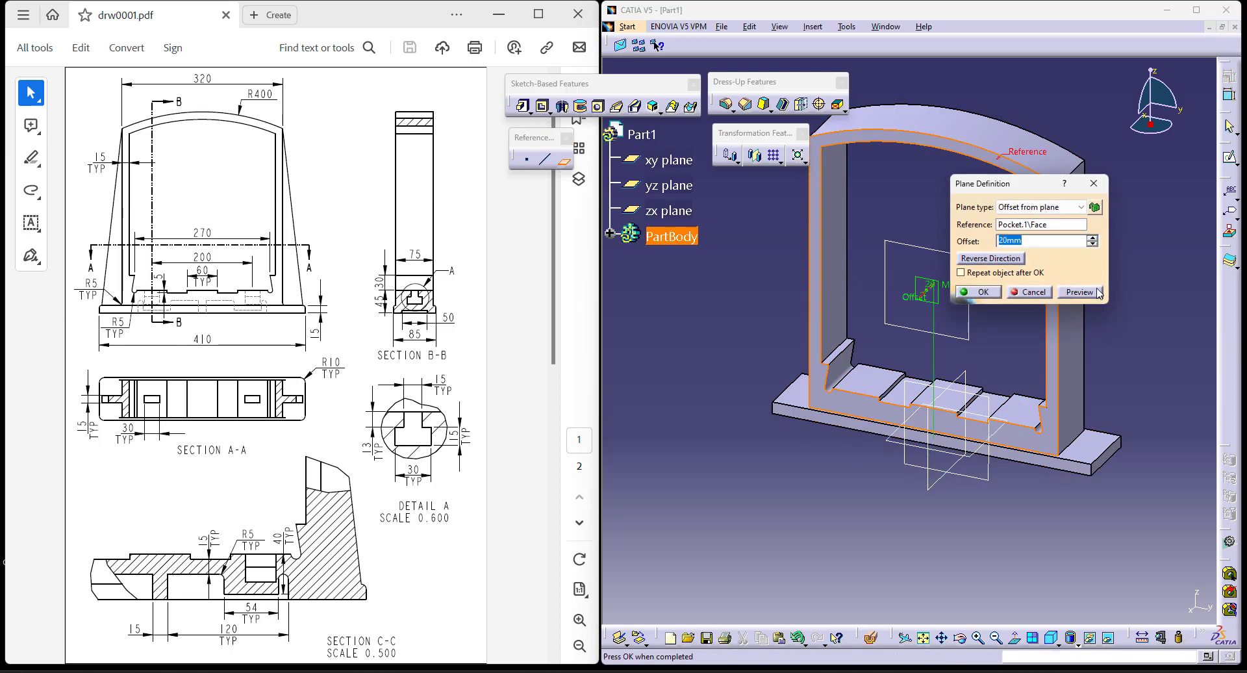
{"action": "left_click", "coordinate": [1031, 292]}
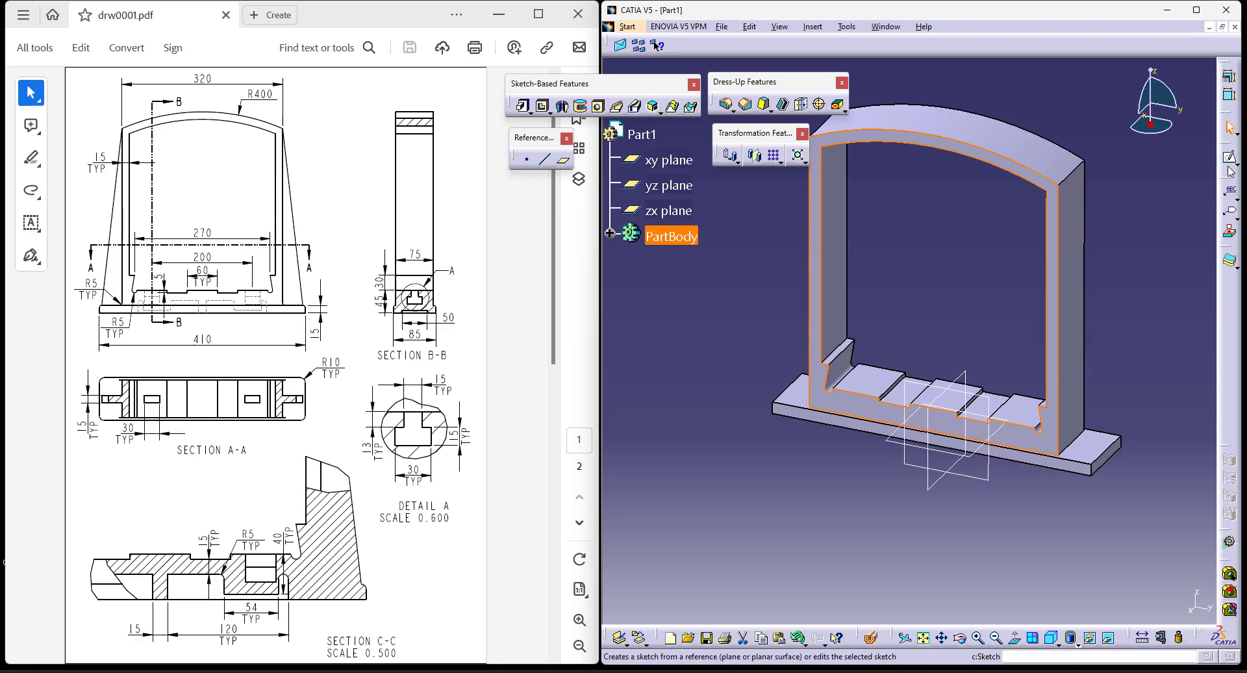
Start a sketch on the frame's front face and project the left raised pad's top edge as a construction line.
{"action": "middle_click_drag", "start_coordinate": [865, 472], "coordinate": [851, 402]}
{"action": "middle_click_drag", "start_coordinate": [764, 531], "coordinate": [896, 351]}
{"action": "left_click", "coordinate": [896, 351]}
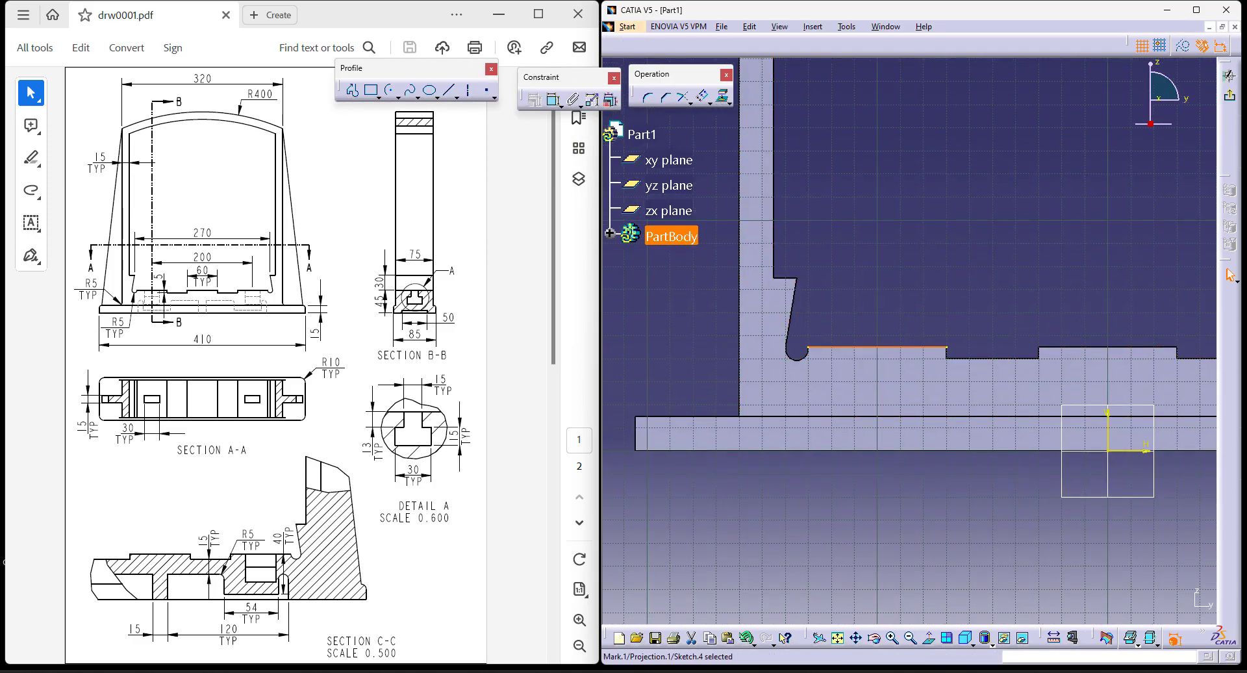
{"action": "left_click", "coordinate": [1182, 51]}
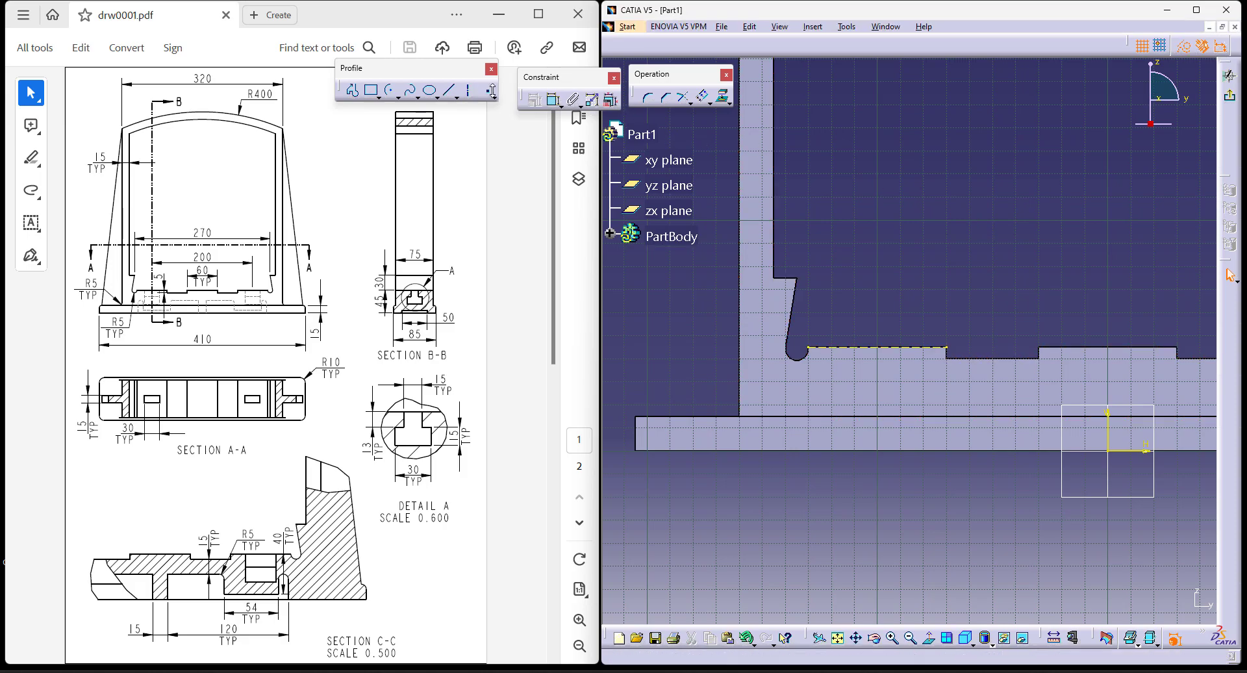
Place a point at the midpoint of the projected pad edge and finish the sketch.
{"action": "left_click", "coordinate": [489, 95]}
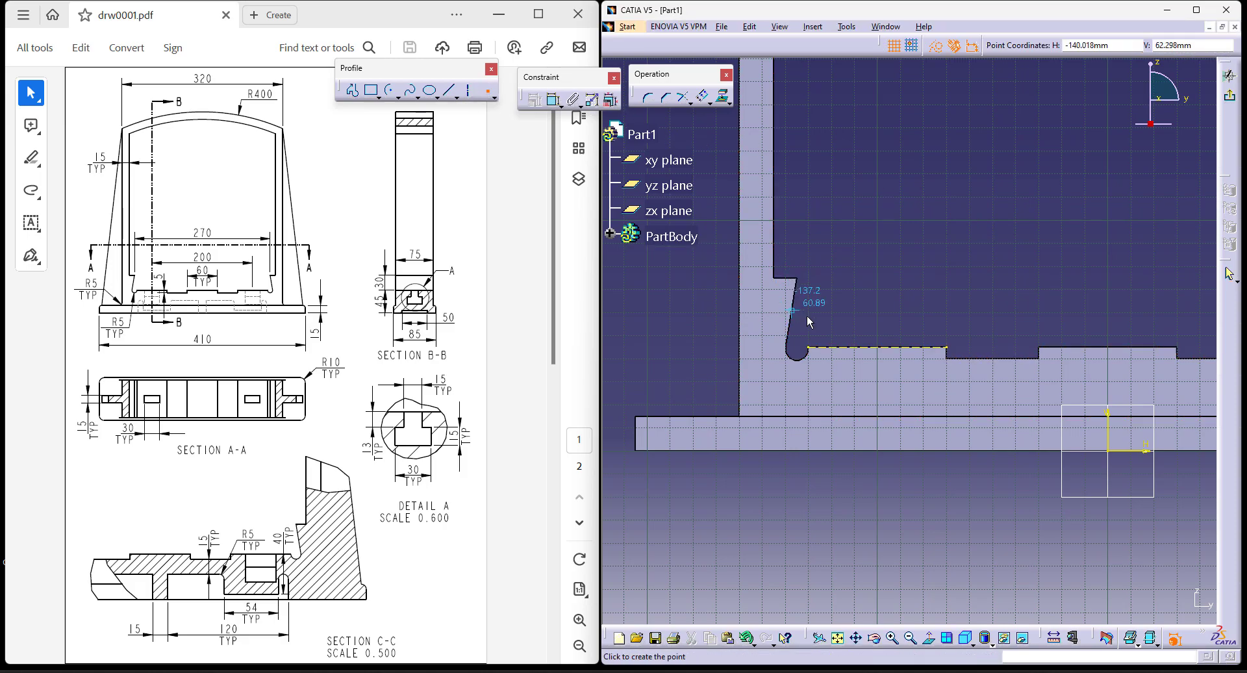
{"action": "left_click", "coordinate": [881, 351]}
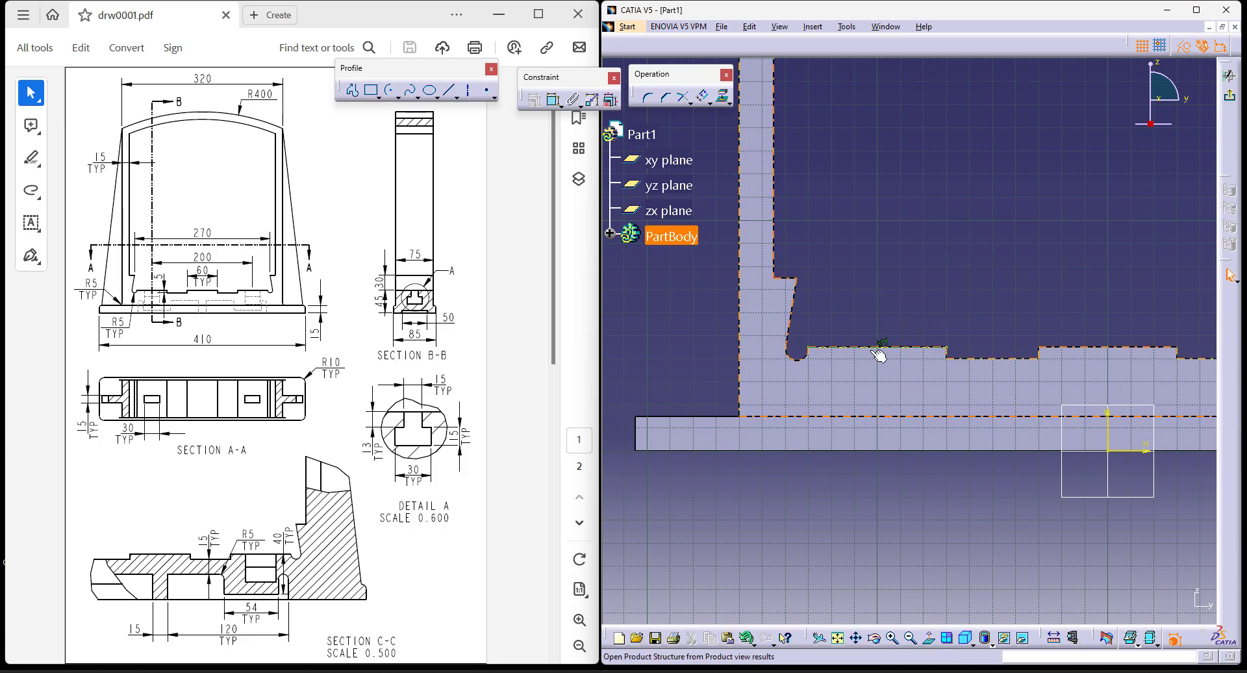
{"action": "left_click", "coordinate": [1016, 269]}
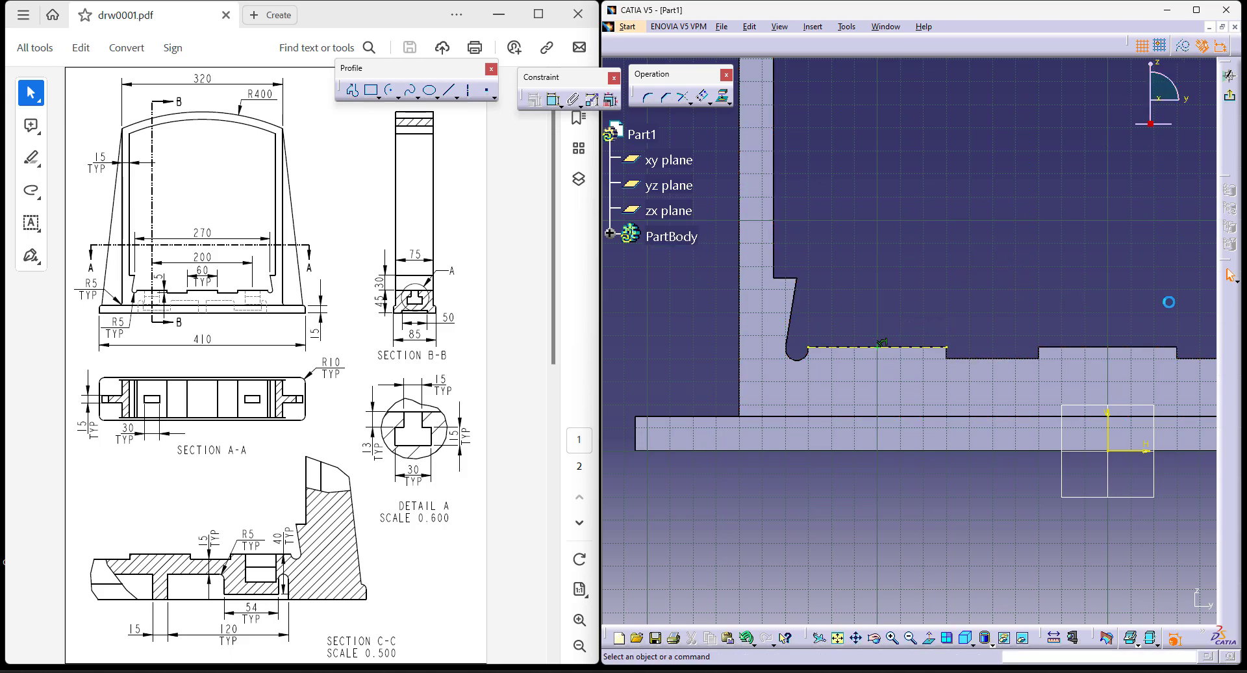
{"action": "left_click", "coordinate": [1231, 79]}
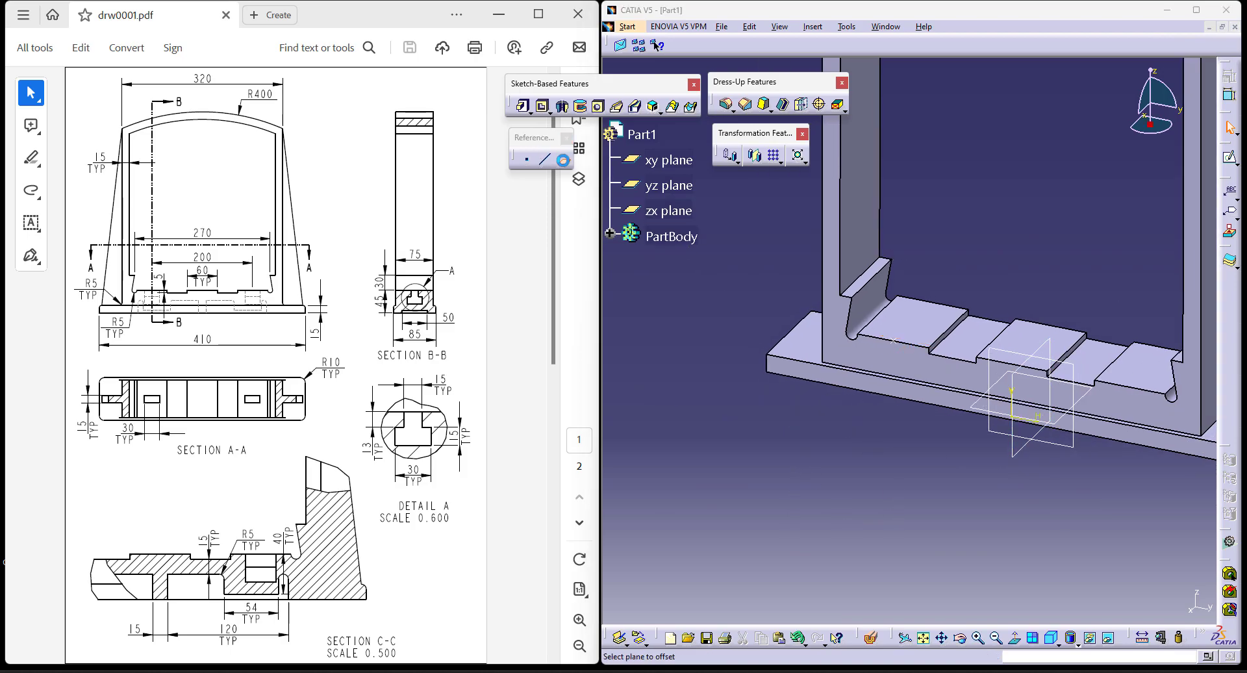
Create a reference plane parallel to the zx plane through the sketched midpoint on the left raised pad.
{"action": "left_click", "coordinate": [563, 163]}
{"action": "left_click", "coordinate": [1078, 203]}
{"action": "left_click", "coordinate": [1026, 231]}
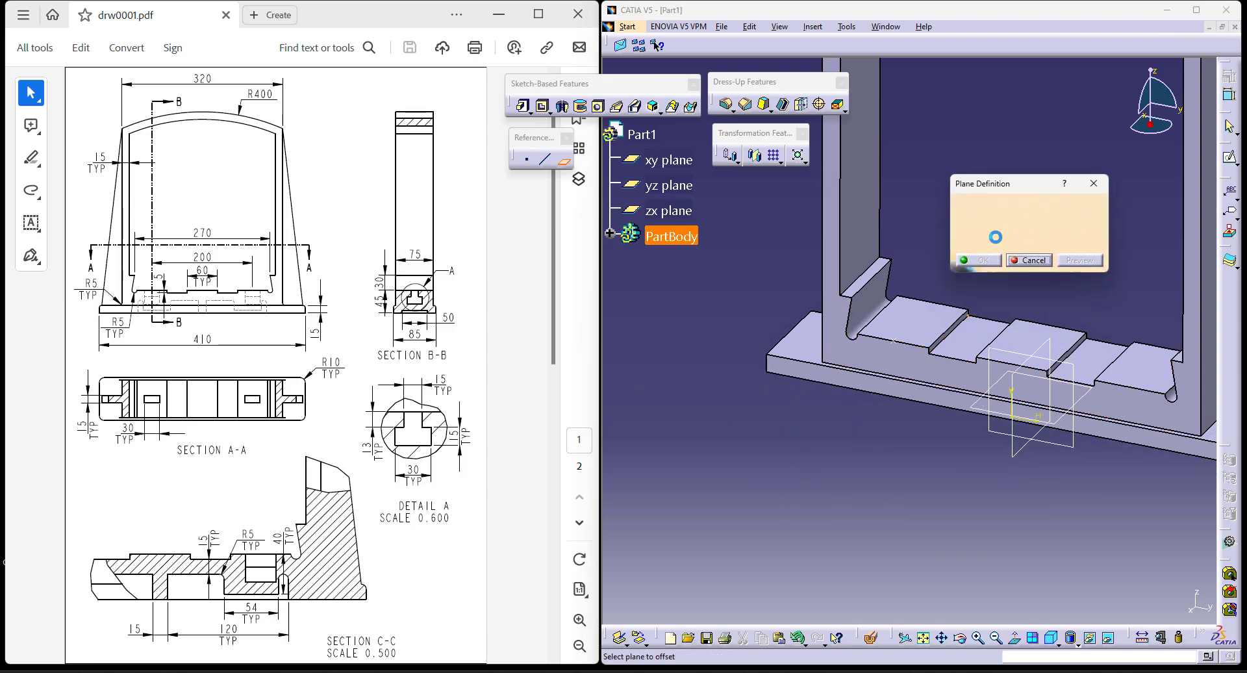
{"action": "left_click", "coordinate": [1020, 448]}
{"action": "left_click", "coordinate": [897, 343]}
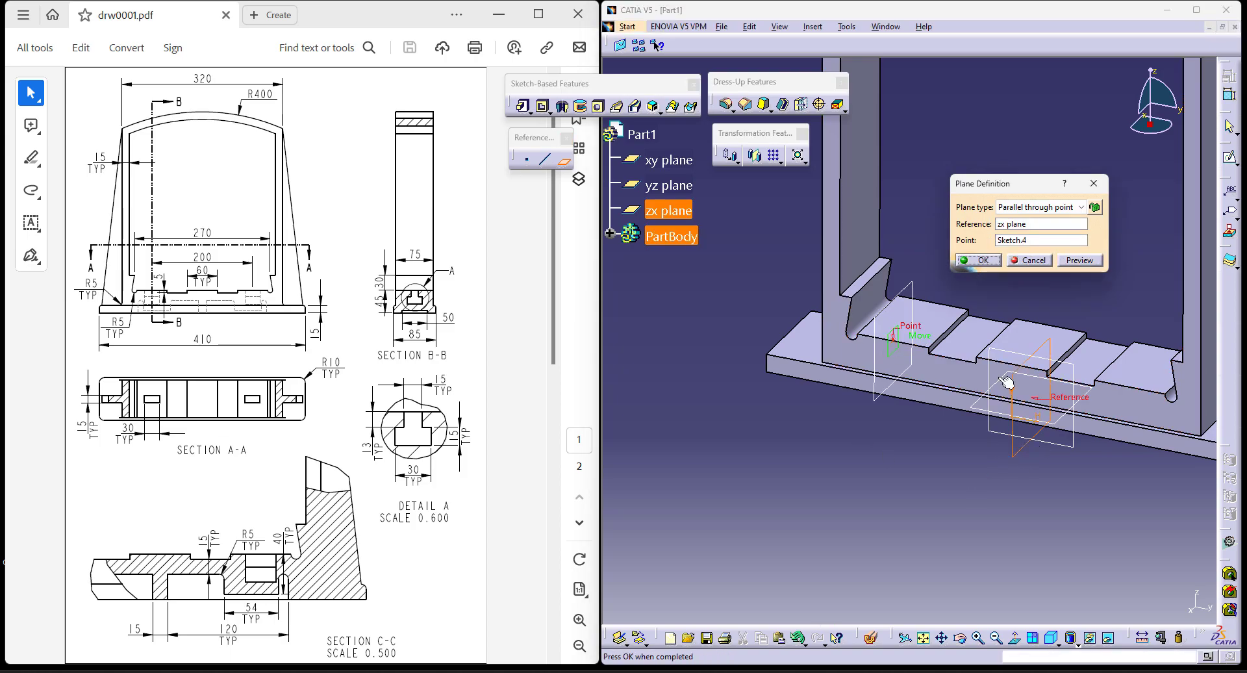
{"action": "left_click", "coordinate": [985, 261]}
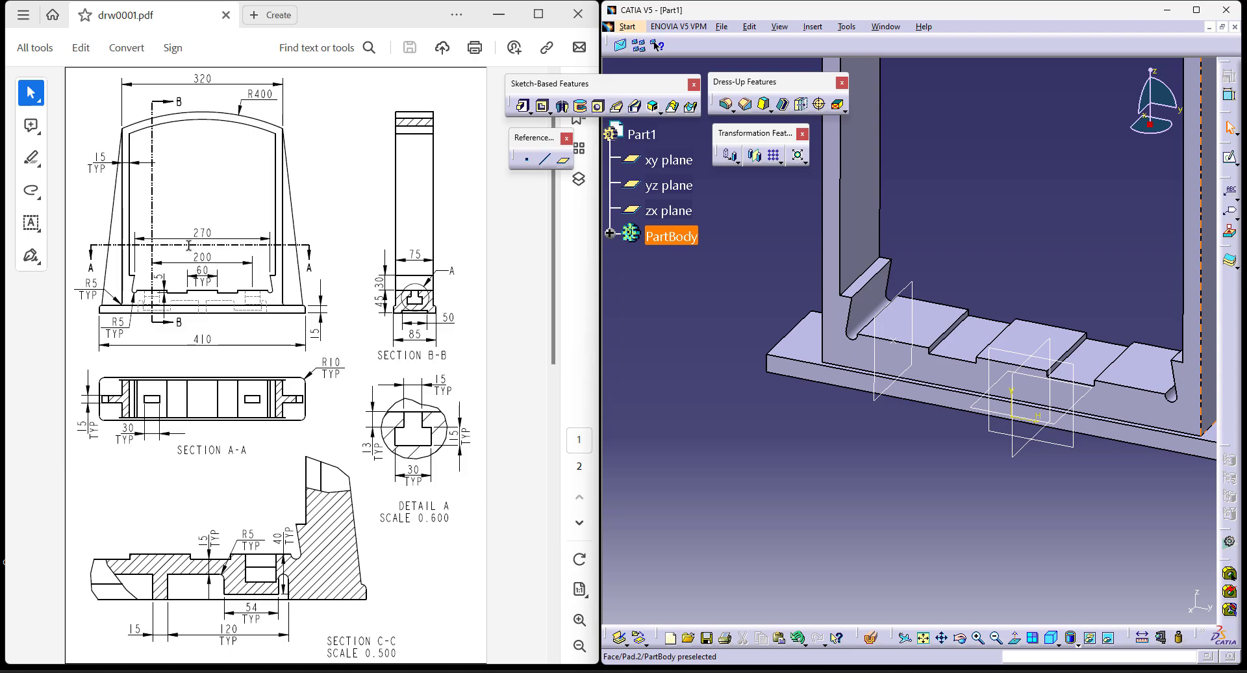
Start a pocket sketch on the new plane through the left pad and view it square-on with the frame upright.
{"action": "left_click", "coordinate": [845, 410]}
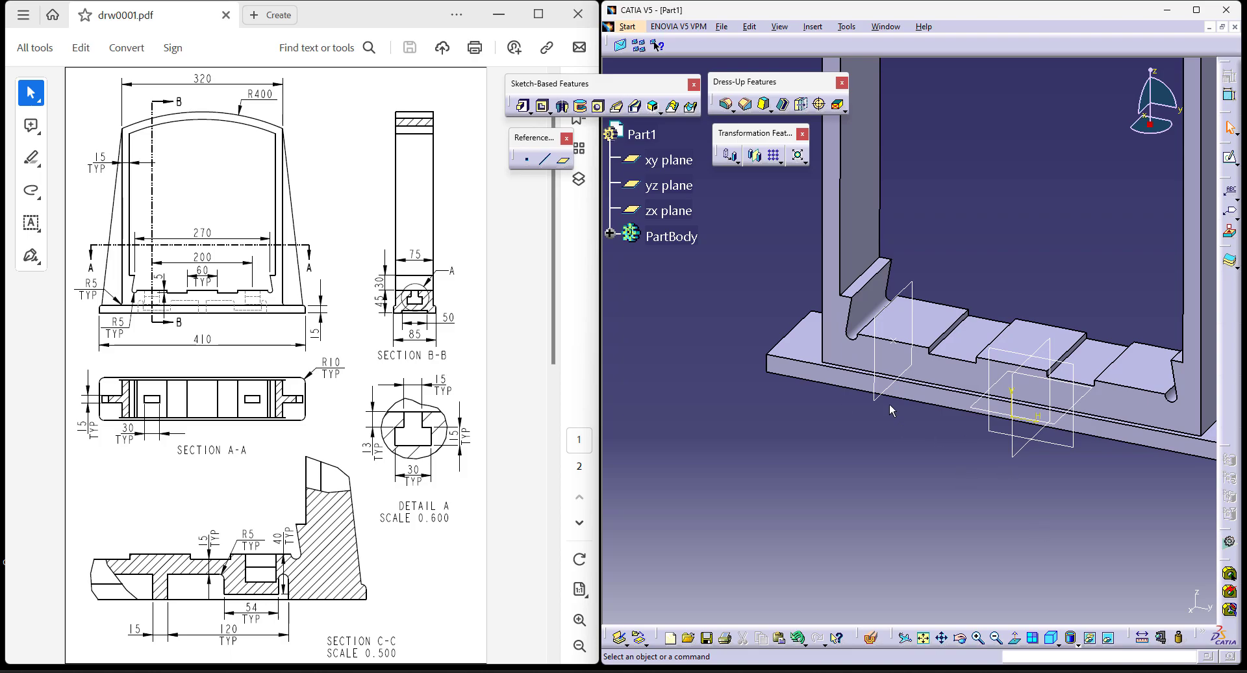
{"action": "left_click", "coordinate": [875, 395]}
{"action": "left_click", "coordinate": [795, 472]}
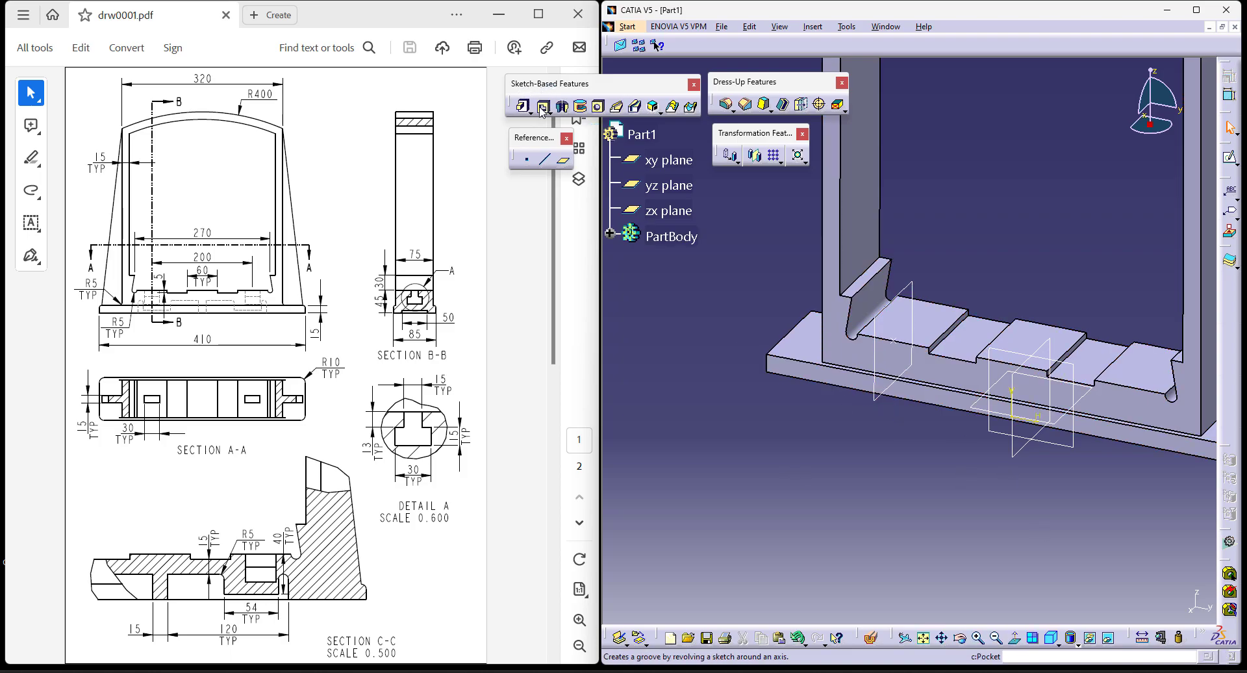
{"action": "left_click", "coordinate": [543, 107]}
{"action": "left_click", "coordinate": [1130, 392]}
{"action": "left_click", "coordinate": [873, 402]}
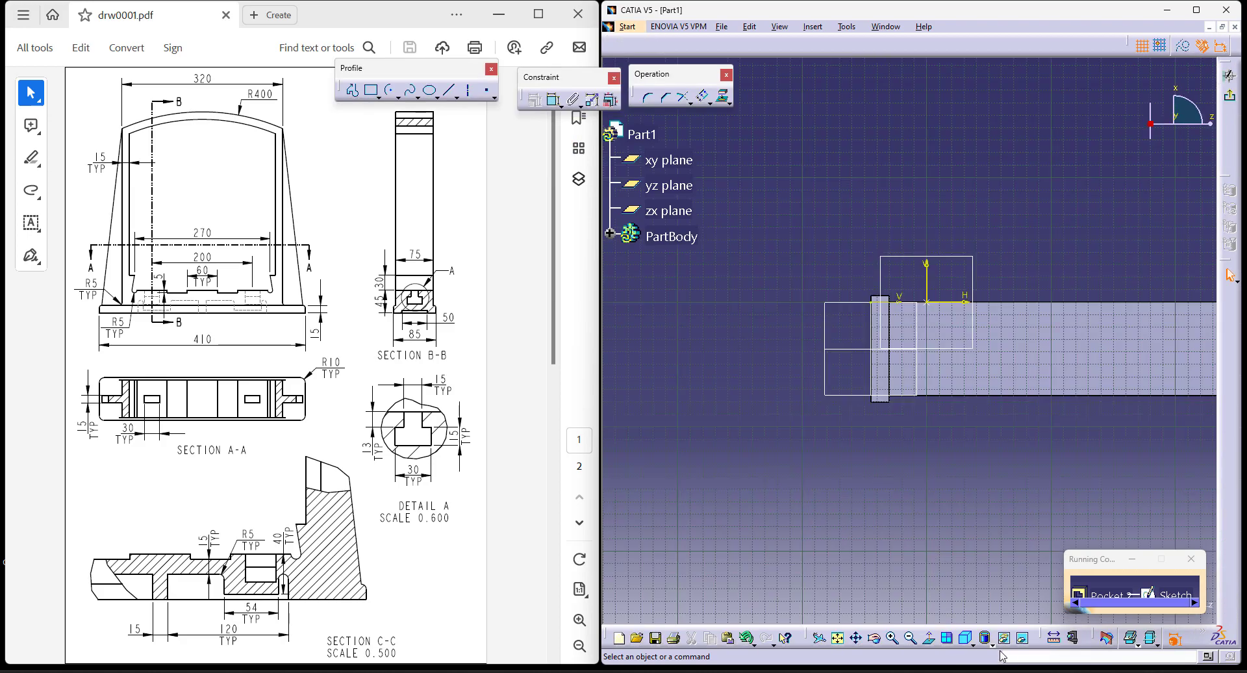
{"action": "left_click", "coordinate": [971, 643]}
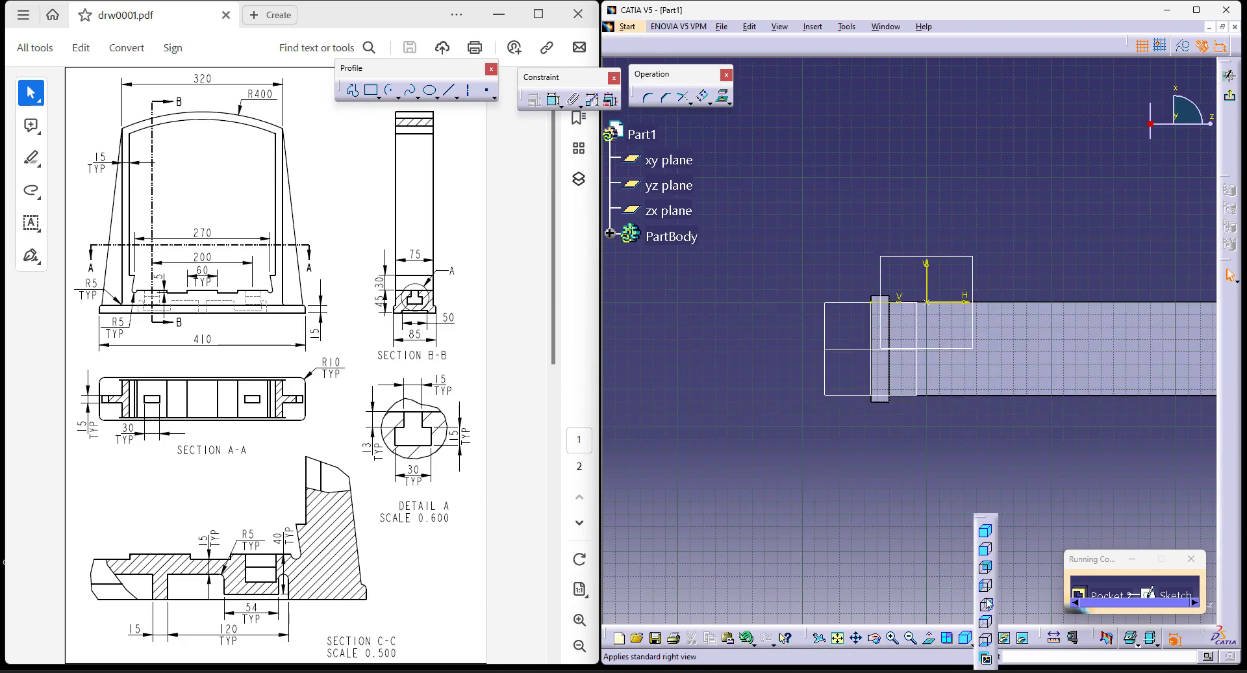
{"action": "left_click", "coordinate": [987, 606]}
{"action": "left_click", "coordinate": [937, 325]}
{"action": "left_click", "coordinate": [724, 98]}
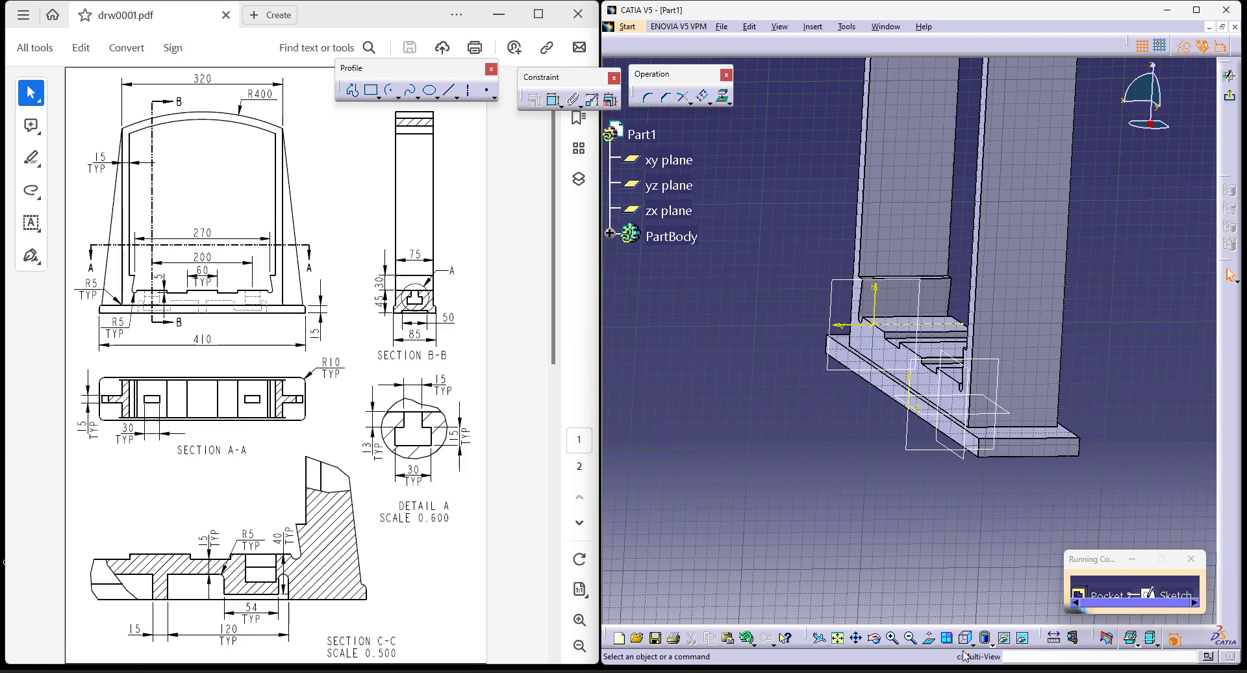
{"action": "left_click", "coordinate": [928, 639]}
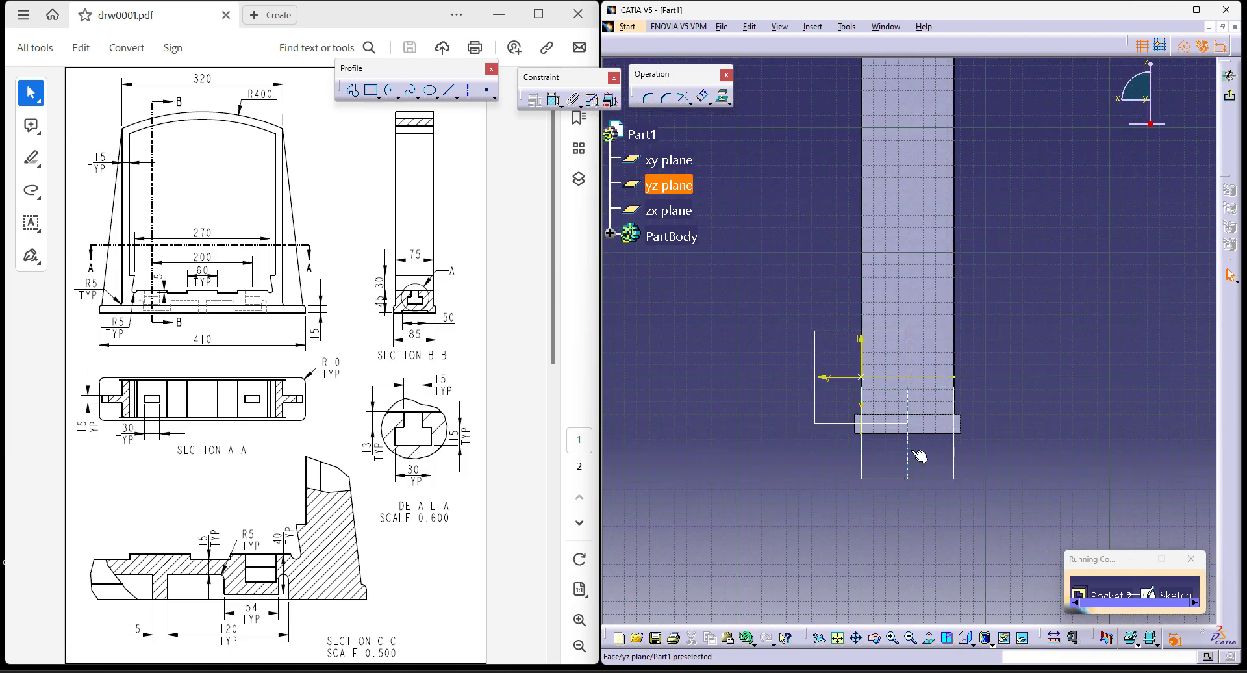
{"action": "middle_click_drag", "start_coordinate": [1046, 428], "coordinate": [1037, 361]}
{"action": "left_click", "coordinate": [352, 90]}
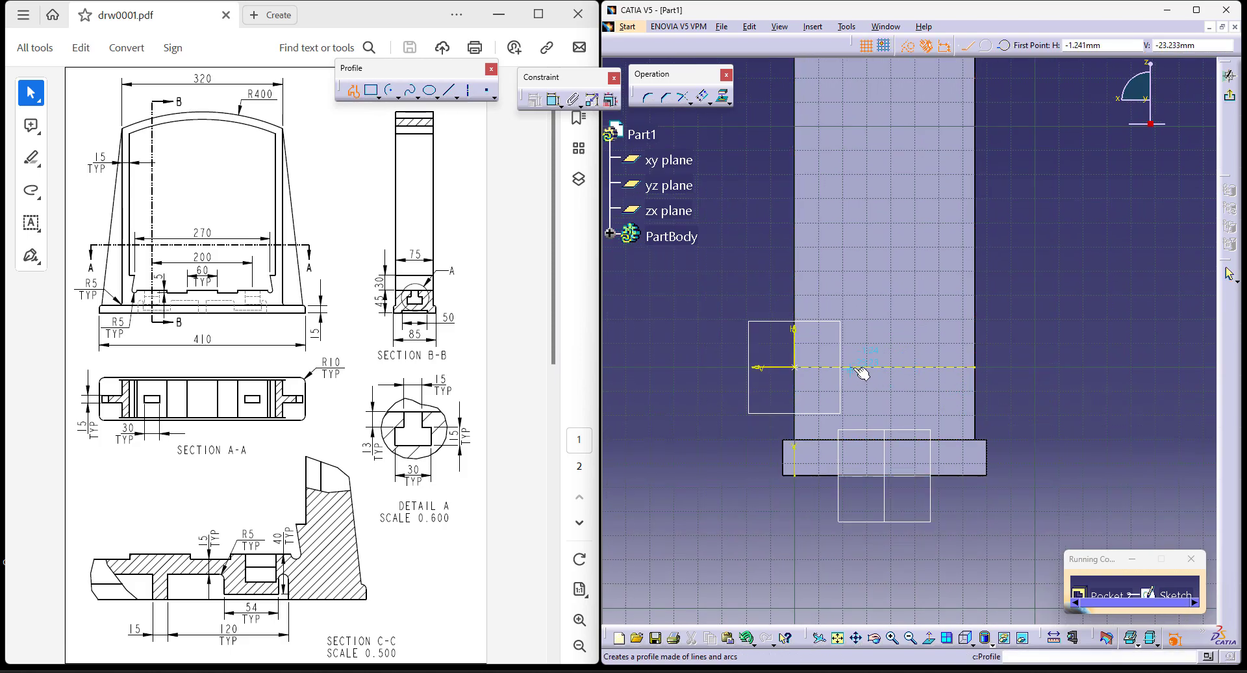
{"action": "left_click", "coordinate": [868, 362]}
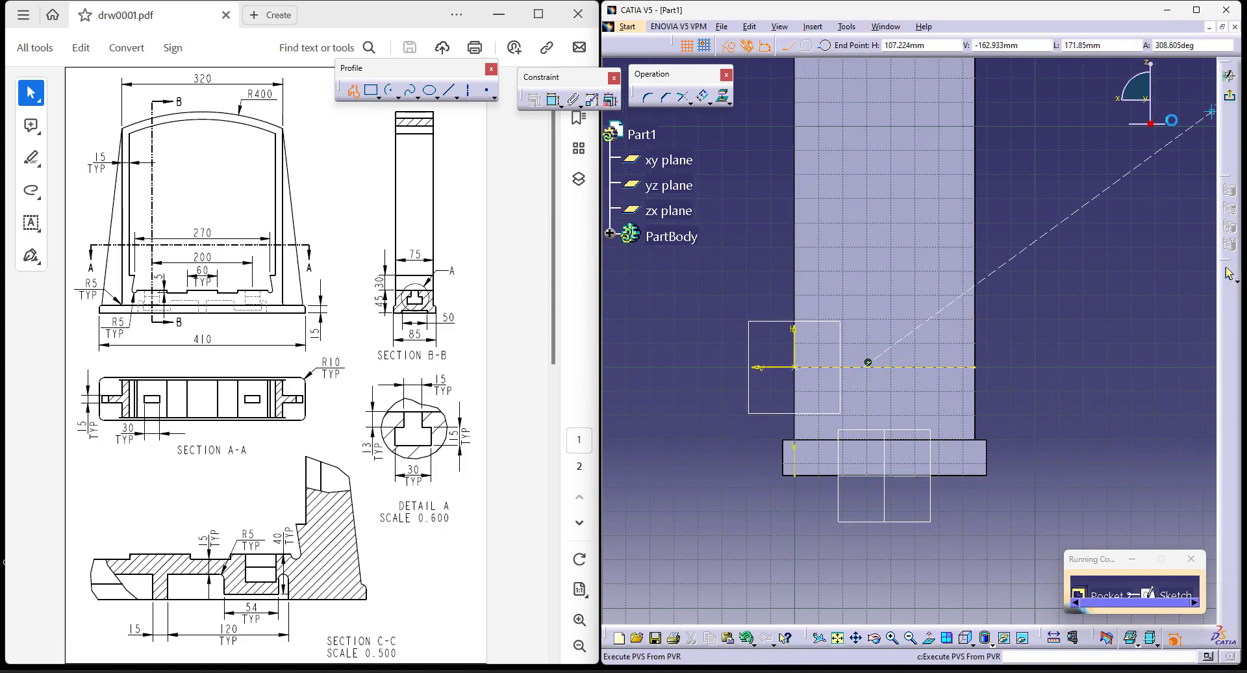
{"action": "key", "text": "Escape"}
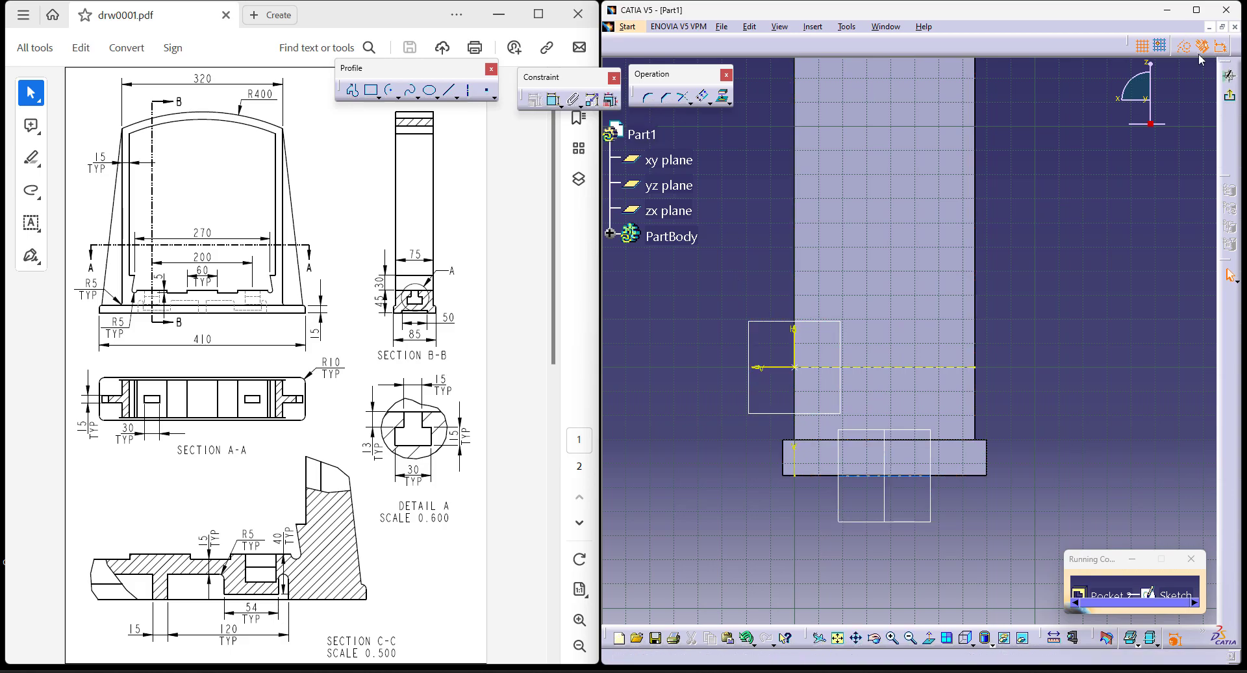
Sketch a closed inverted-T profile hanging from the raised pad's top edge, with a stem about 8 mm wide.
{"action": "left_click", "coordinate": [353, 90]}
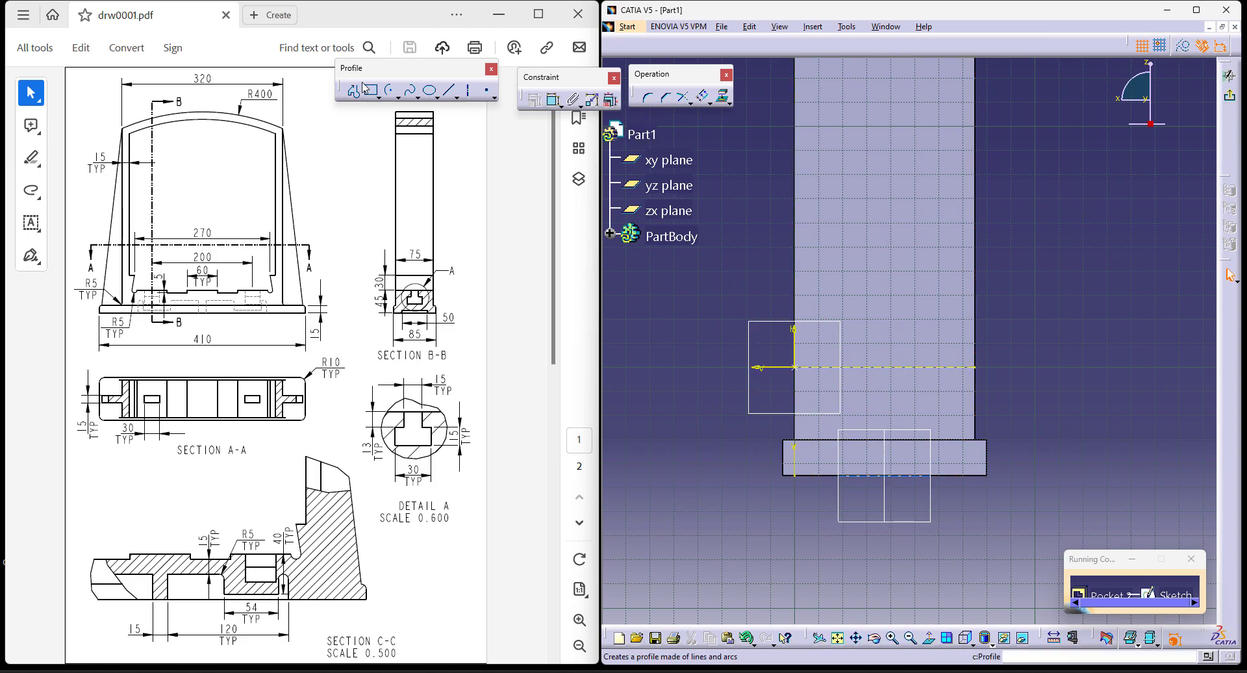
{"action": "left_click", "coordinate": [871, 367]}
{"action": "left_click", "coordinate": [845, 393]}
{"action": "left_click", "coordinate": [845, 423]}
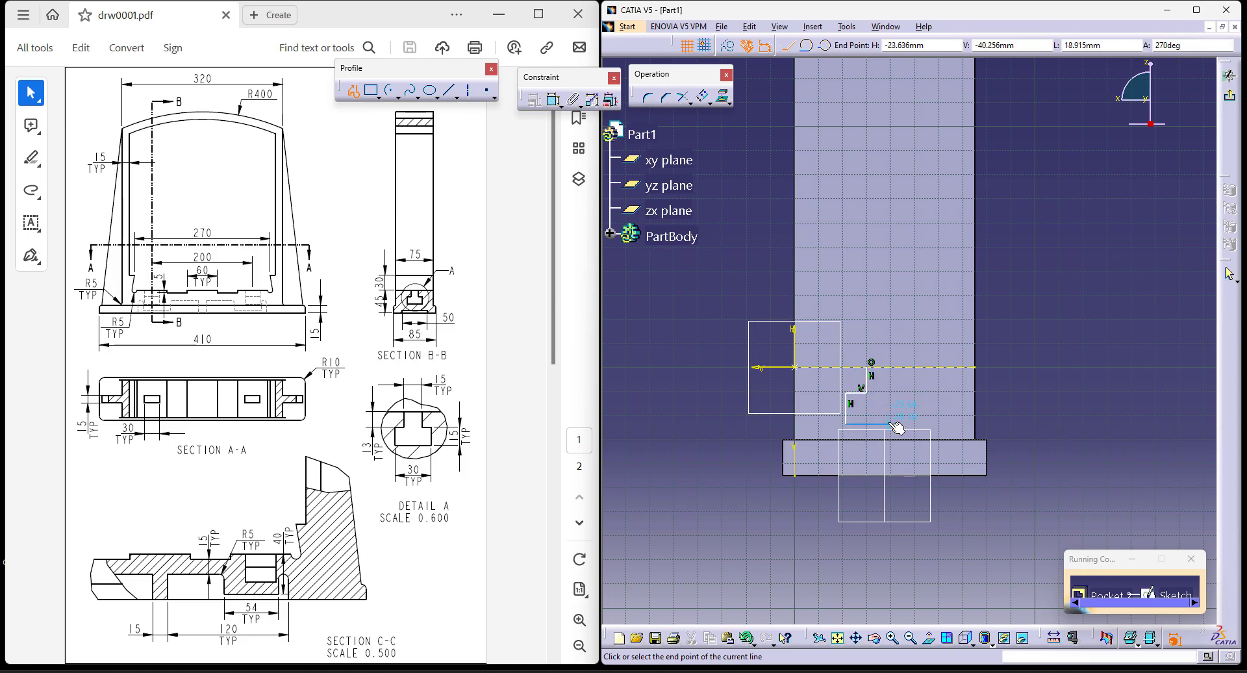
{"action": "left_click", "coordinate": [919, 424]}
{"action": "left_click", "coordinate": [919, 393]}
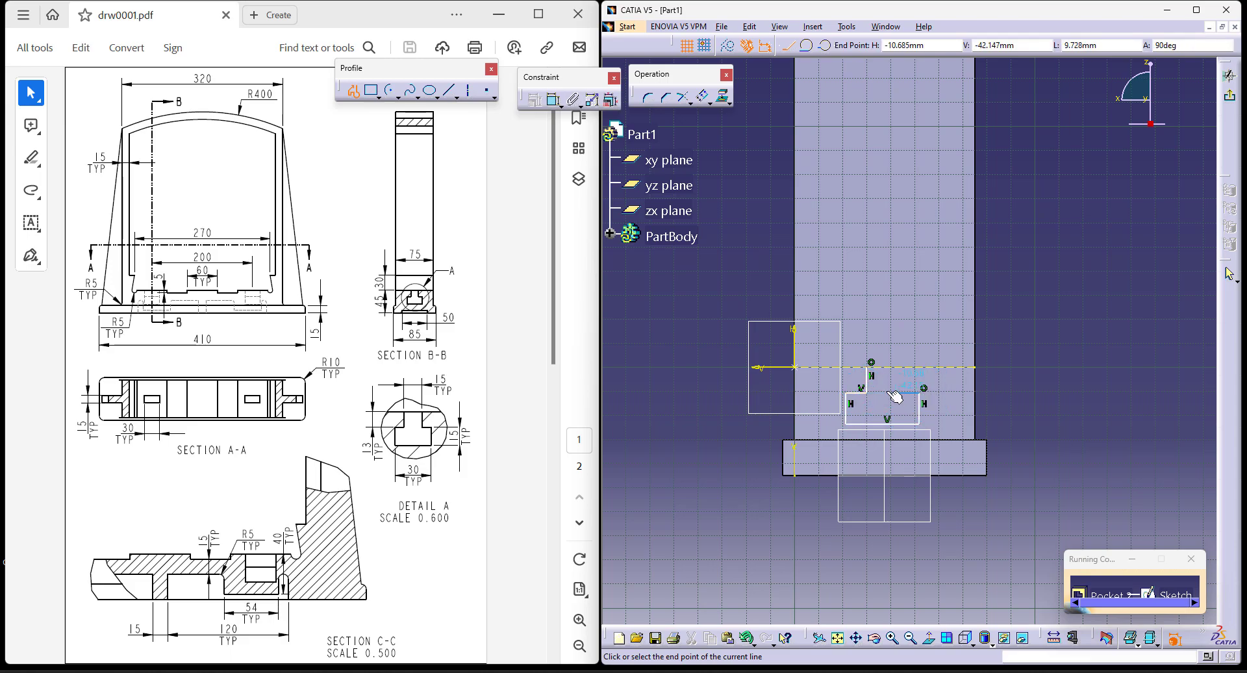
{"action": "left_click", "coordinate": [892, 388]}
{"action": "left_click", "coordinate": [892, 368]}
{"action": "left_click", "coordinate": [871, 367]}
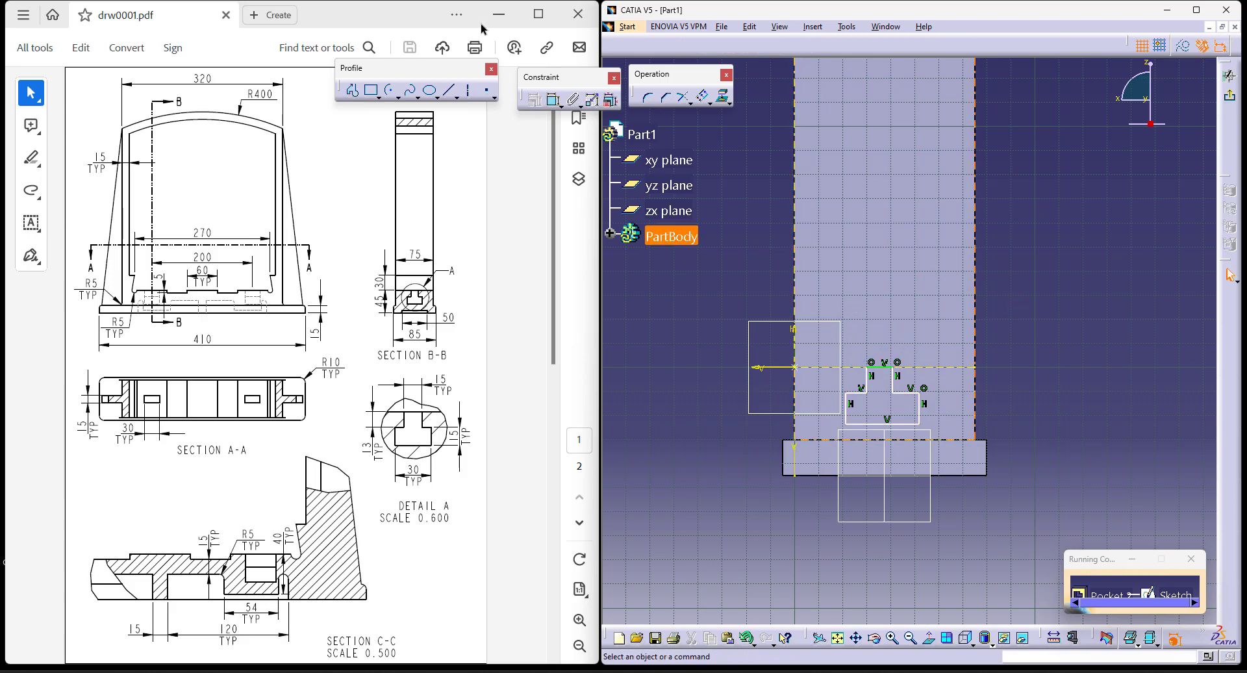
Constrain the two stem sides of the T profile to be symmetric about the vertical centre plane.
{"action": "left_click", "coordinate": [554, 101]}
{"action": "left_click", "coordinate": [870, 379]}
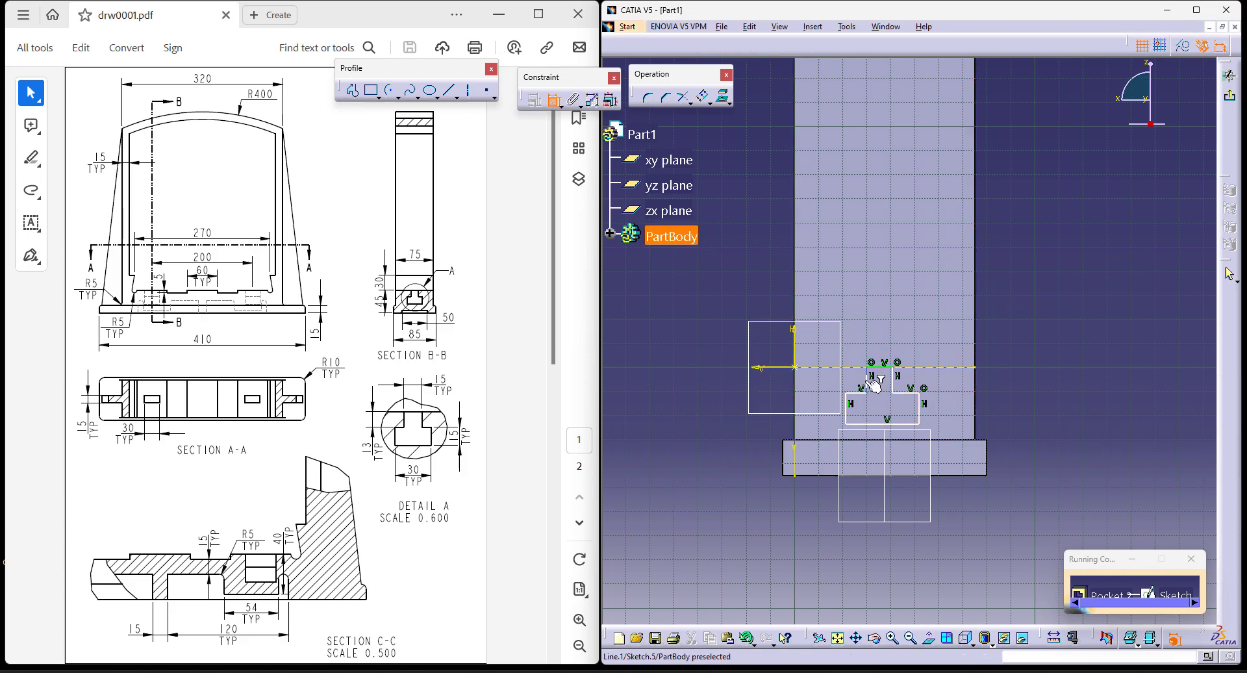
{"action": "left_click", "coordinate": [892, 382]}
{"action": "right_click", "coordinate": [998, 314]}
{"action": "left_click", "coordinate": [1057, 438]}
{"action": "left_click", "coordinate": [883, 501]}
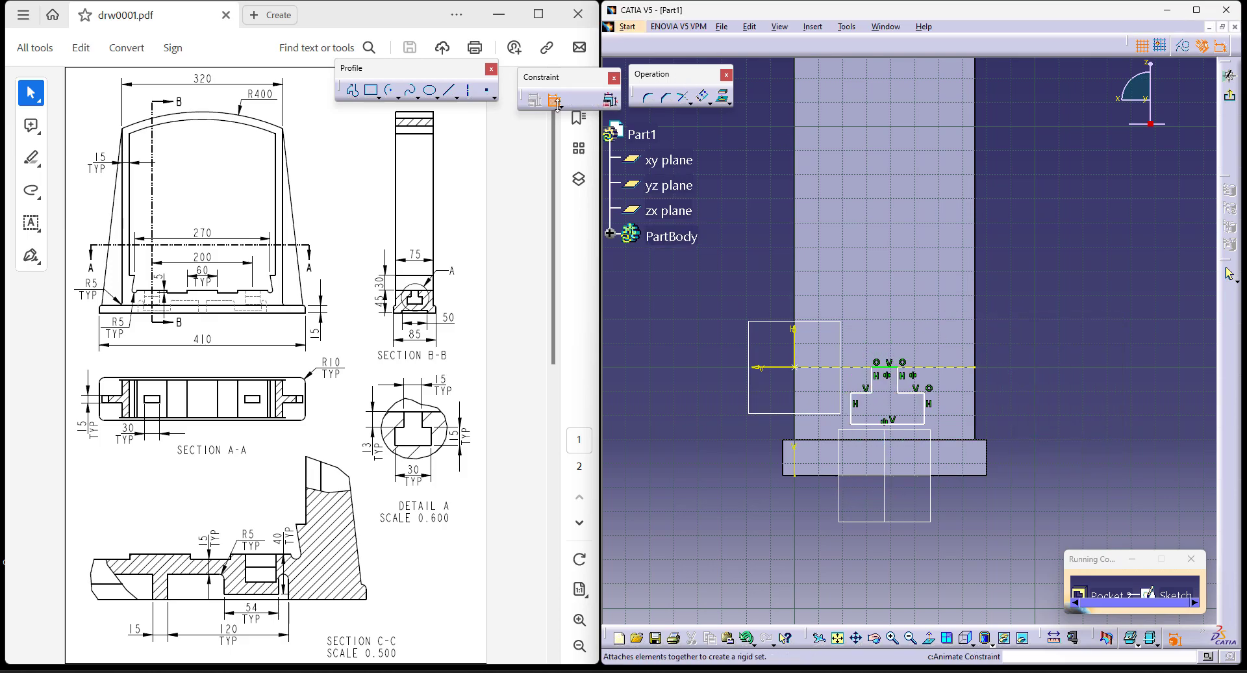
Constrain the outer sides of the T profile's wide lower part to be symmetric about the vertical centre plane.
{"action": "left_click", "coordinate": [851, 409]}
{"action": "right_click", "coordinate": [1050, 380]}
{"action": "left_click", "coordinate": [1104, 506]}
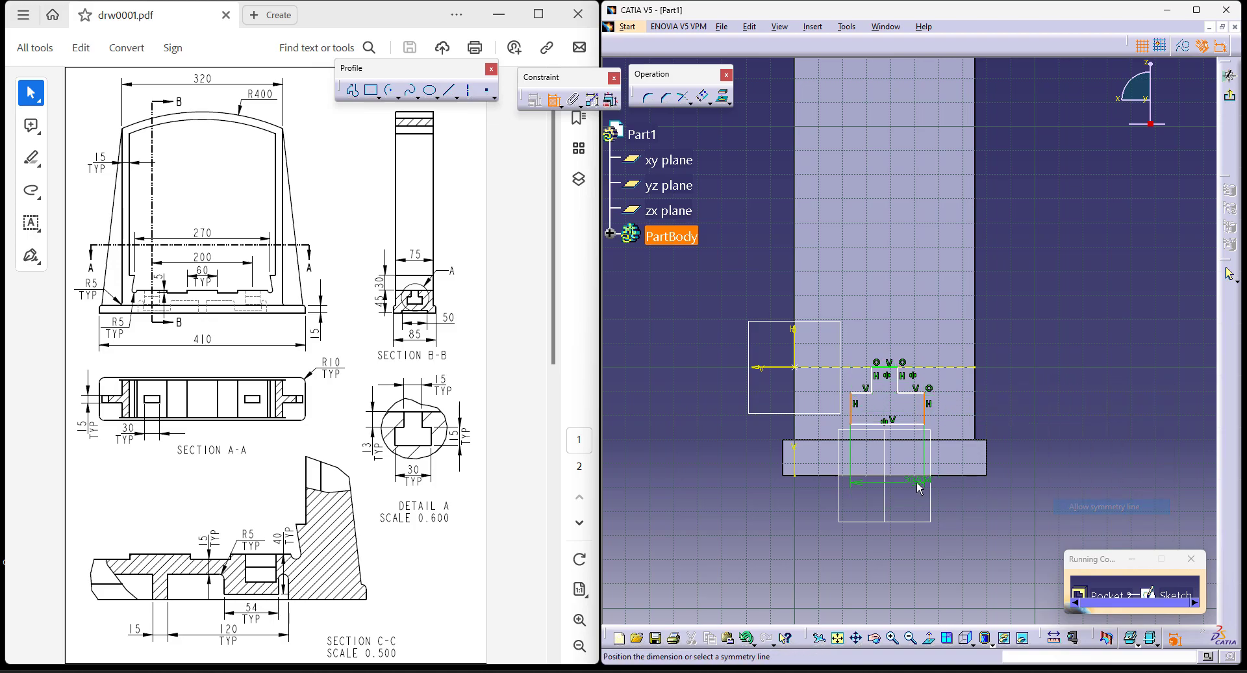
{"action": "left_click", "coordinate": [884, 486]}
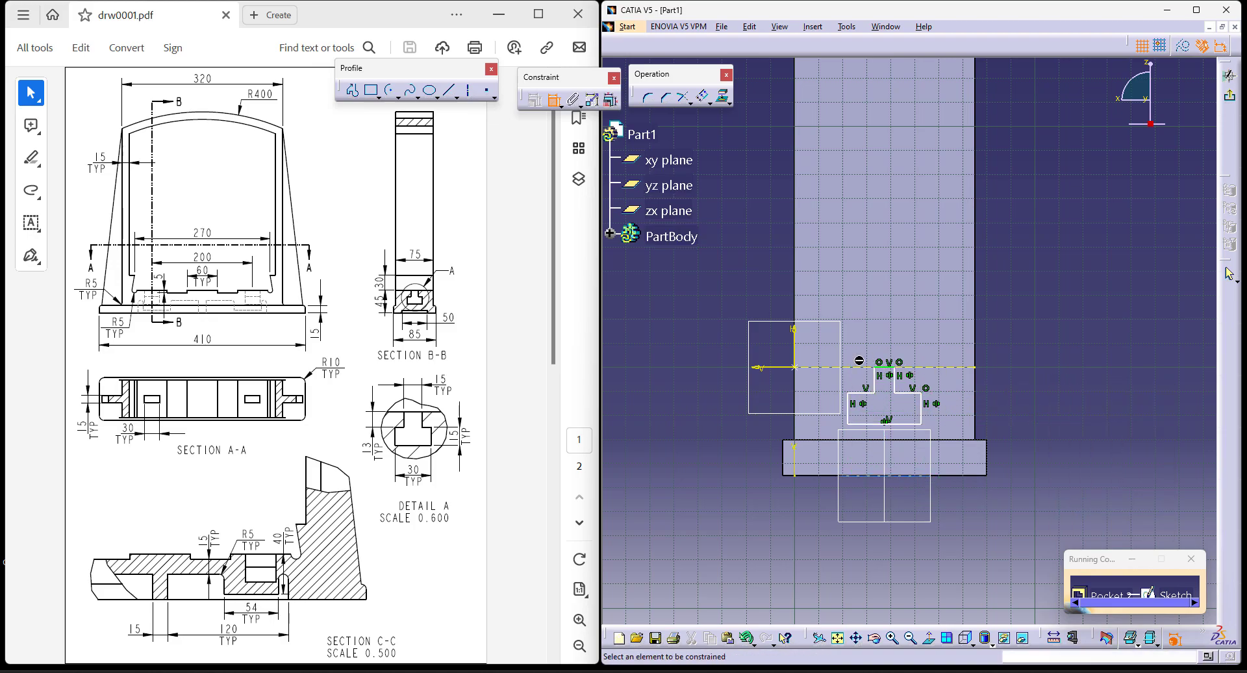
Dimension the width of the T profile's narrow stem and set it to 15 mm.
{"action": "left_click", "coordinate": [896, 369]}
{"action": "left_click", "coordinate": [1028, 303]}
{"action": "double_click", "coordinate": [1026, 301]}
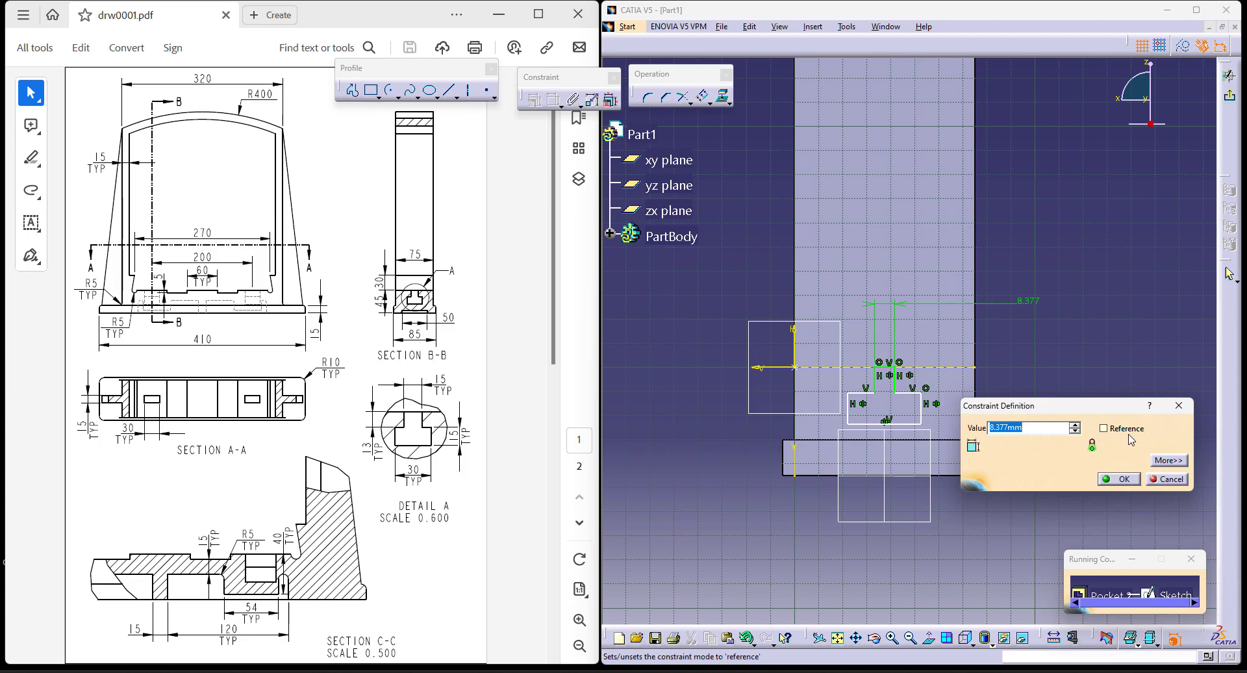
{"action": "type", "text": "15"}
{"action": "key", "text": "Return"}
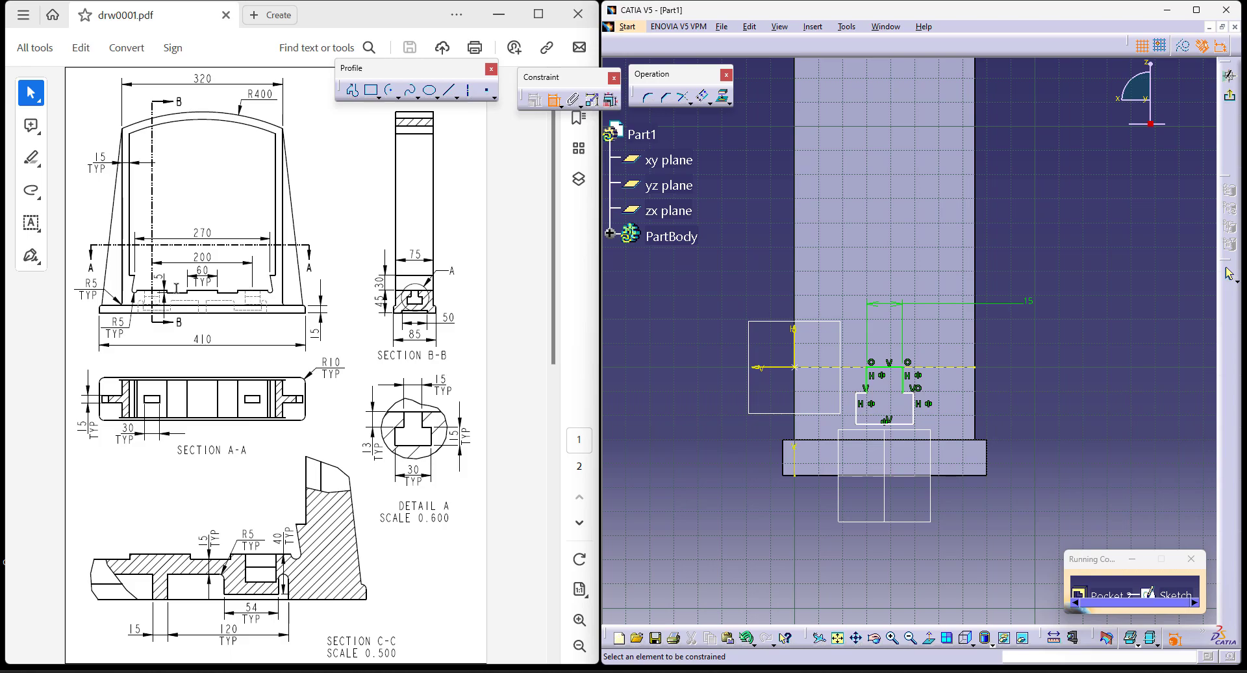
Dimension the width of the T profile's wide lower part and set it to 30 mm.
{"action": "left_click", "coordinate": [893, 424]}
{"action": "left_click", "coordinate": [1015, 434]}
{"action": "double_click", "coordinate": [1015, 434]}
{"action": "type", "text": "30"}
{"action": "key", "text": "Return"}
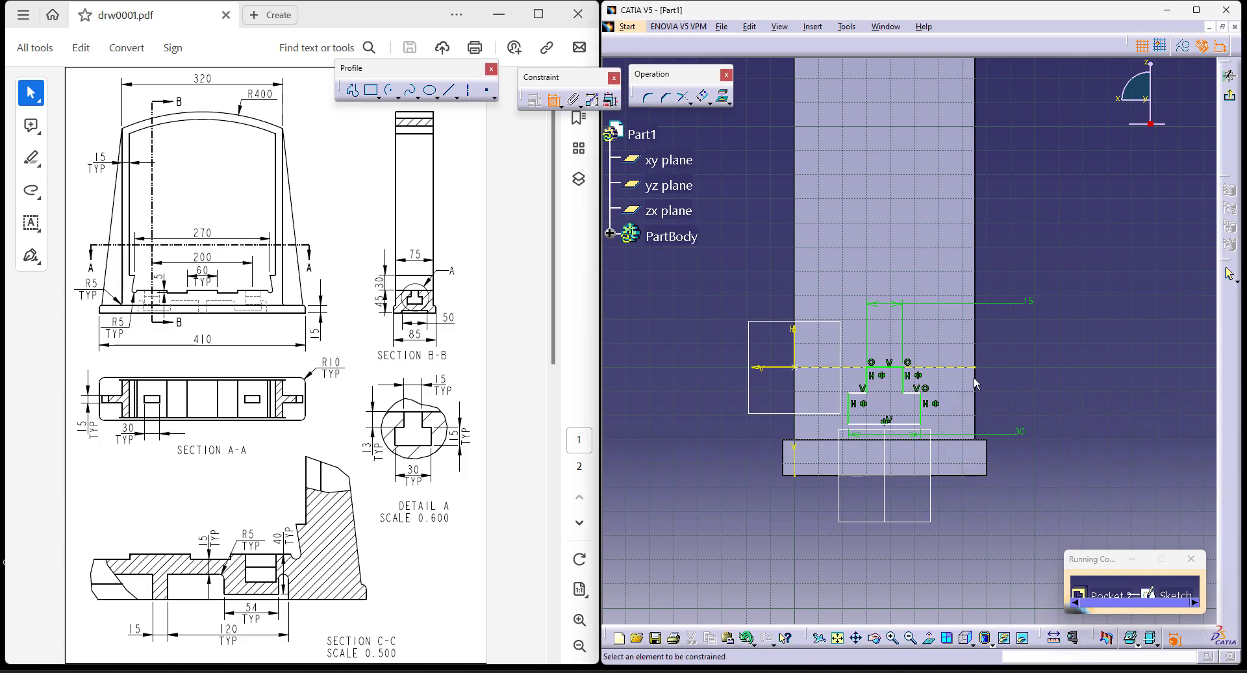
Dimension the height of the T profile's stem and set it to 13 mm.
{"action": "left_click", "coordinate": [900, 377]}
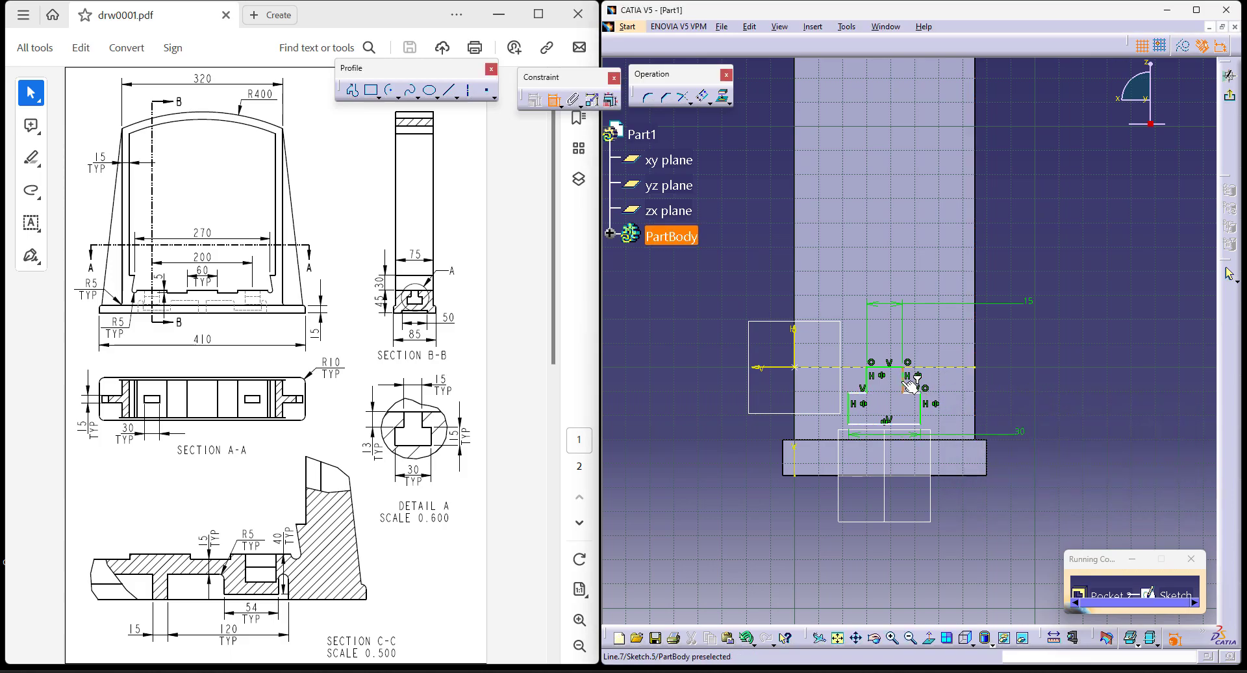
{"action": "left_click", "coordinate": [1062, 390]}
{"action": "double_click", "coordinate": [1062, 390]}
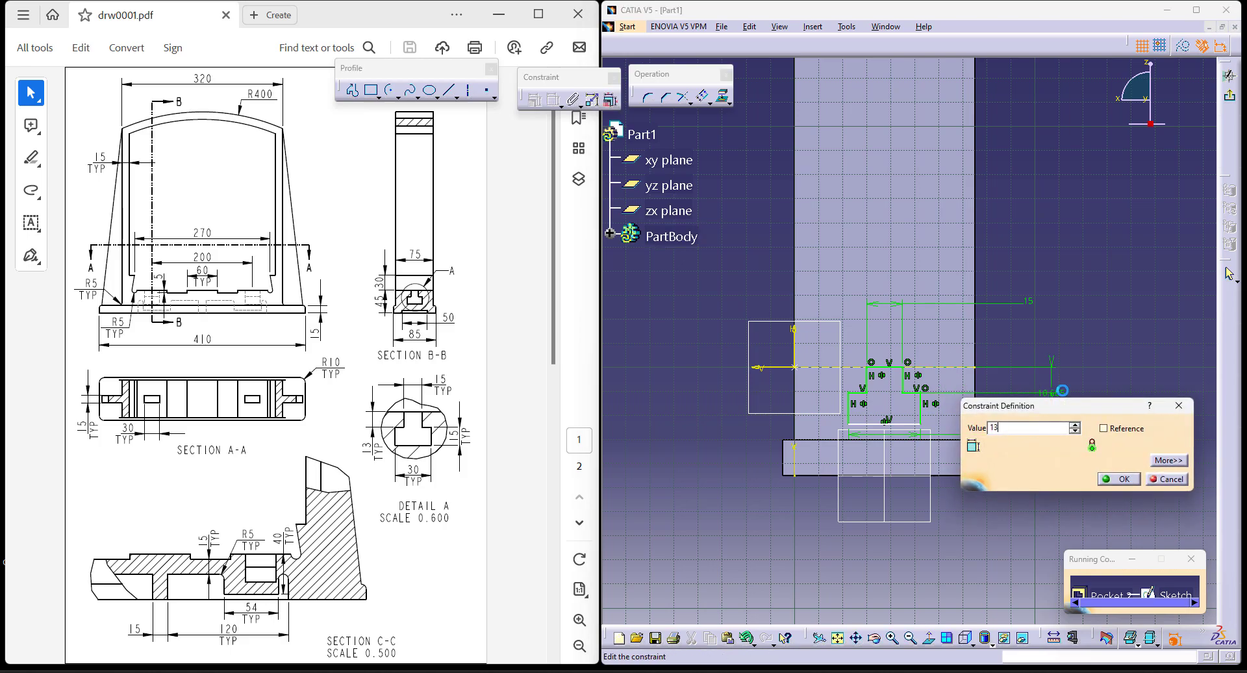
{"action": "type", "text": "10"}
{"action": "key", "text": "Return"}
Dimension the height of the T profile's wide lower part and set it to 15 mm.
{"action": "left_click", "coordinate": [922, 408]}
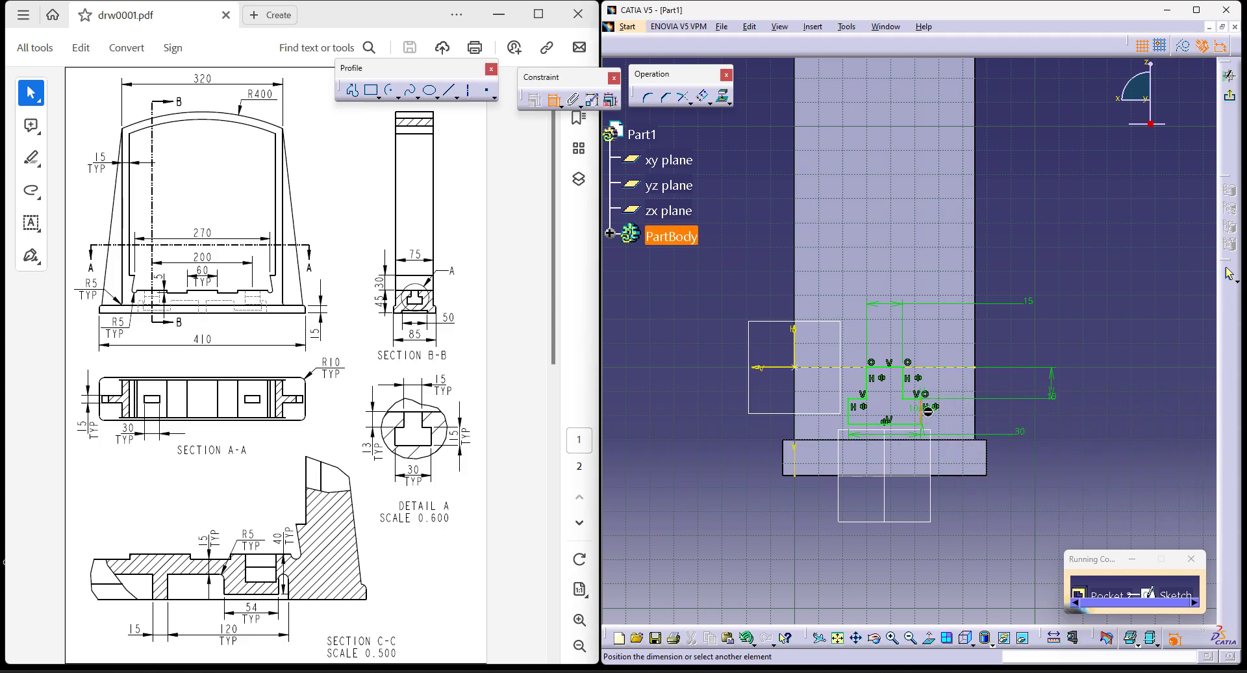
{"action": "left_click", "coordinate": [1058, 437]}
{"action": "double_click", "coordinate": [1058, 434]}
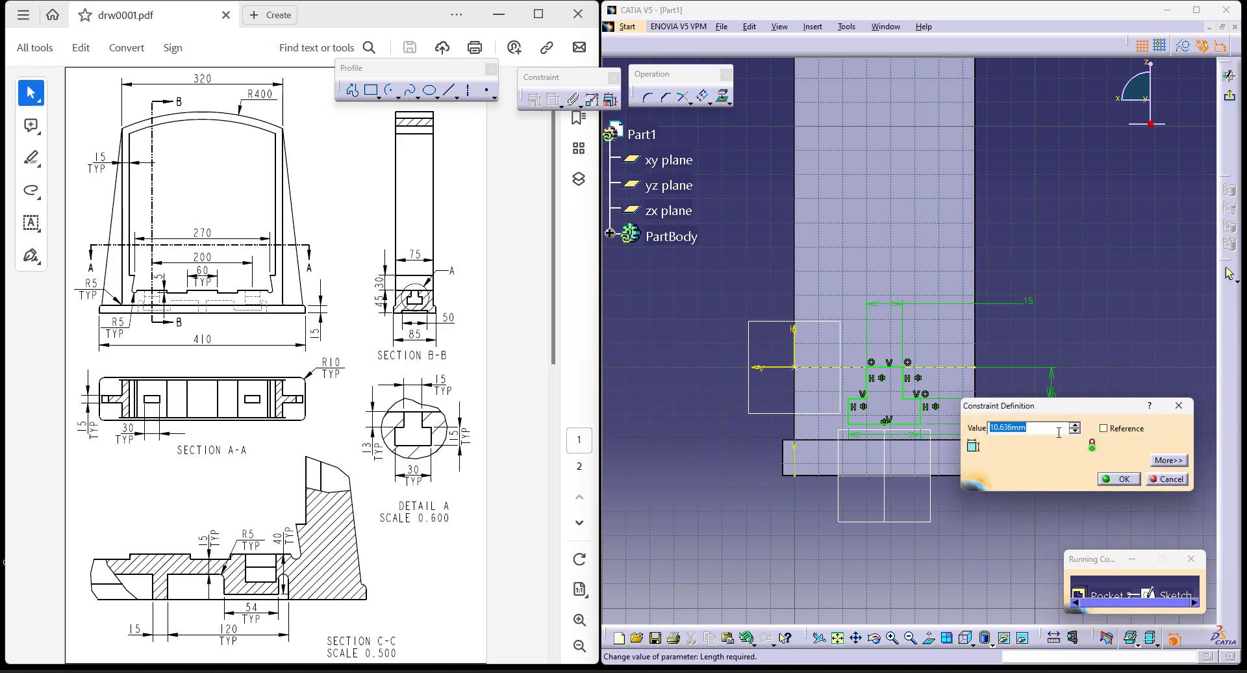
{"action": "type", "text": "15"}
{"action": "key", "text": "Return"}
Finish the sketch and cut the T-slot as a Dimension-type pocket, 15 mm deep with mirrored extent.
{"action": "left_click", "coordinate": [1230, 97]}
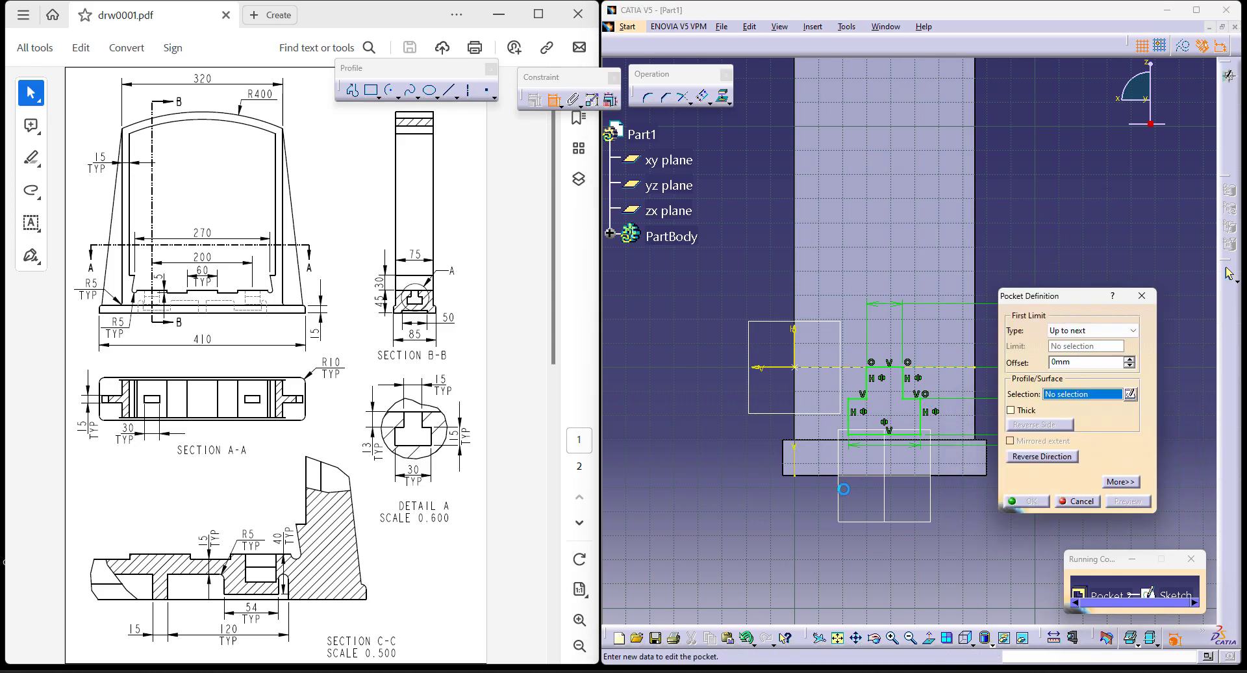
{"action": "left_click", "coordinate": [1097, 331]}
{"action": "left_click", "coordinate": [1078, 343]}
{"action": "left_click", "coordinate": [1042, 442]}
{"action": "double_click", "coordinate": [1068, 346]}
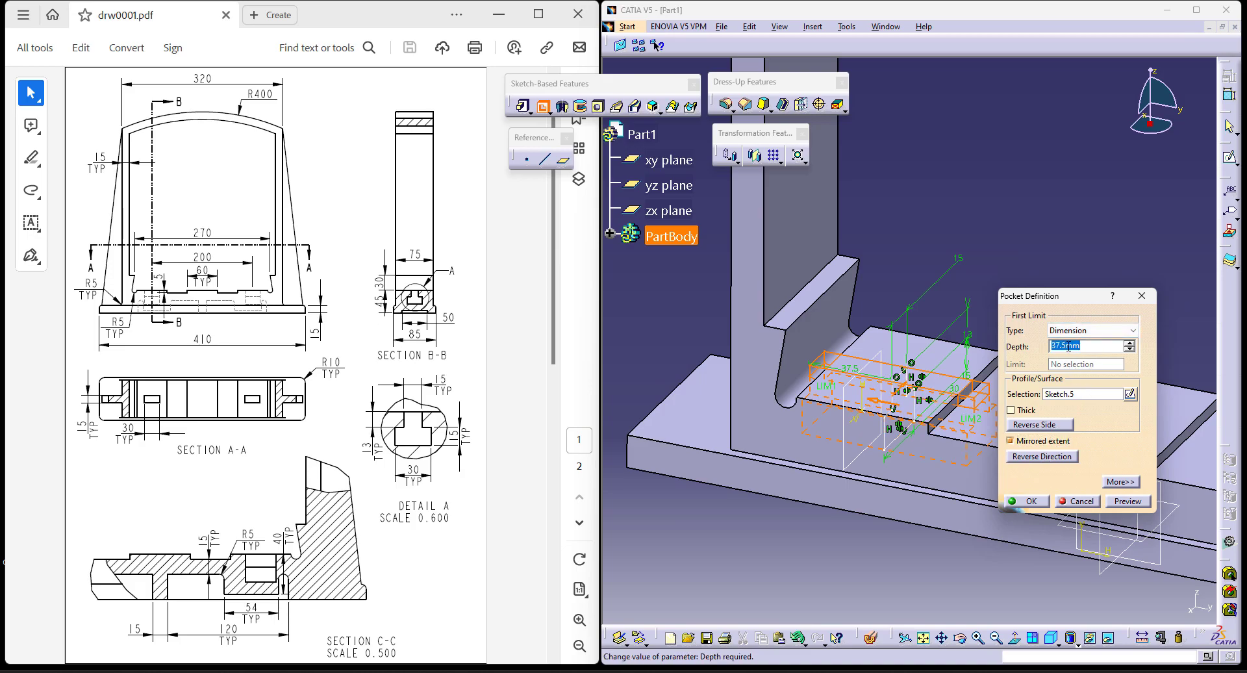
{"action": "type", "text": "15"}
{"action": "key", "text": "Return"}
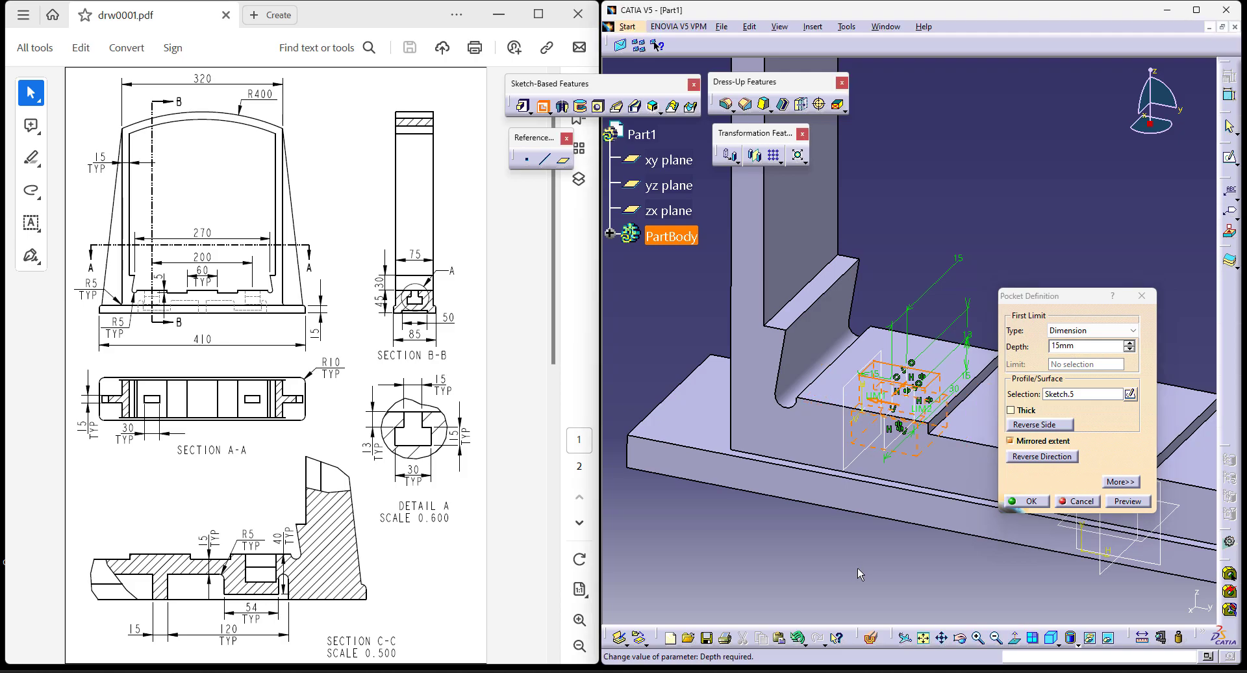
{"action": "left_click", "coordinate": [1030, 502]}
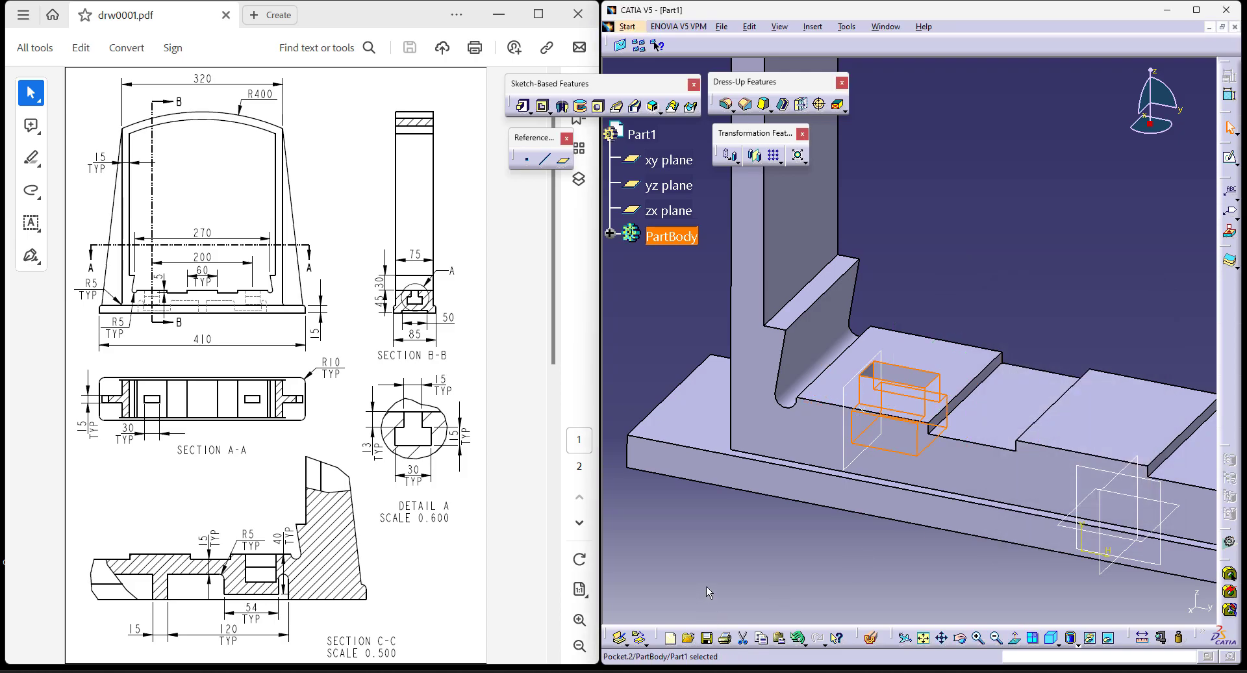
Mirror the T-slot pocket about the zx plane onto the right raised pad.
{"action": "middle_click_drag", "start_coordinate": [950, 182], "coordinate": [943, 231], "text": "ctrl"}
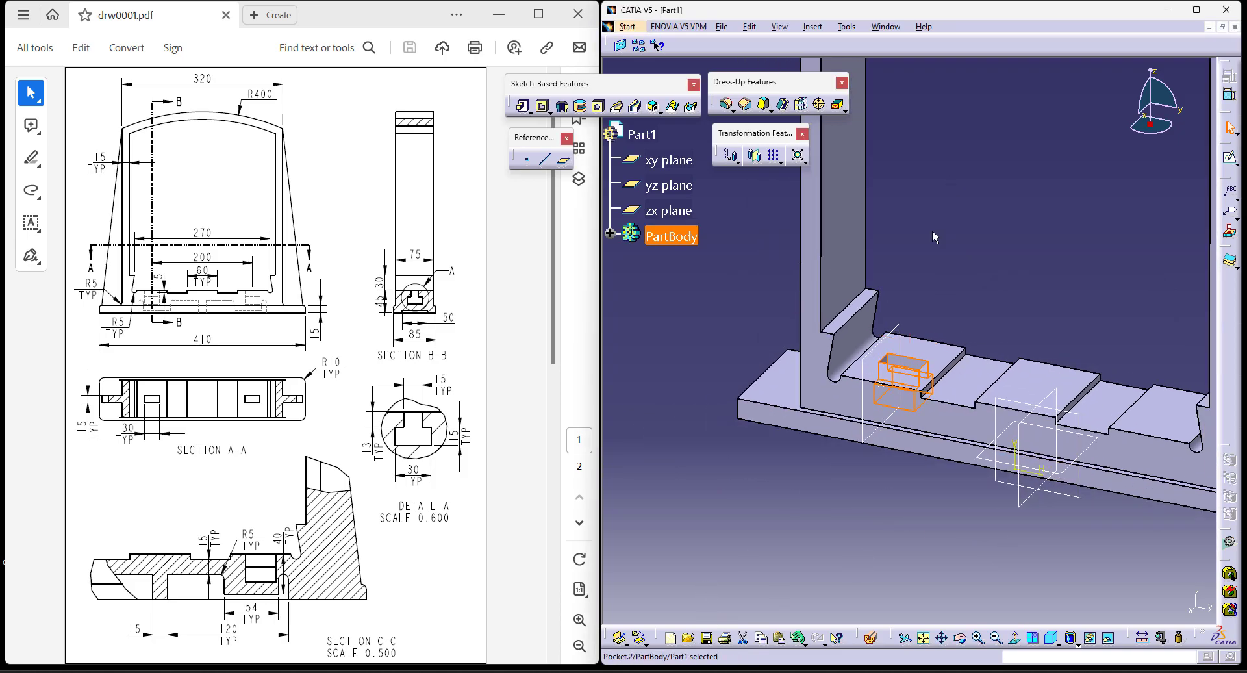
{"action": "left_click", "coordinate": [755, 157]}
{"action": "left_click", "coordinate": [669, 211]}
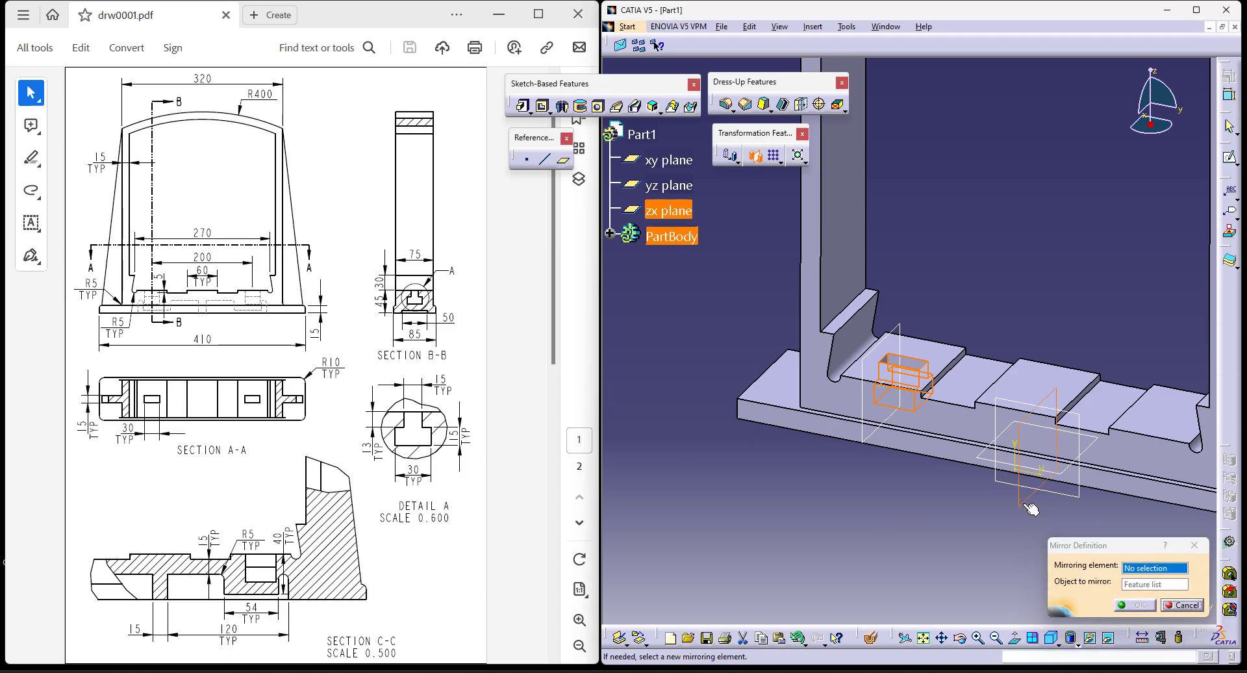
{"action": "left_click", "coordinate": [1136, 604]}
Inspect both T-slots with Dynamic Sectioning, cutting the part lengthwise and raising a horizontal section plane through the pads.
{"action": "middle_click_drag", "start_coordinate": [1035, 519], "coordinate": [907, 481]}
{"action": "middle_click_drag", "start_coordinate": [918, 537], "coordinate": [910, 579]}
{"action": "left_click", "coordinate": [871, 637]}
{"action": "left_click", "coordinate": [966, 499]}
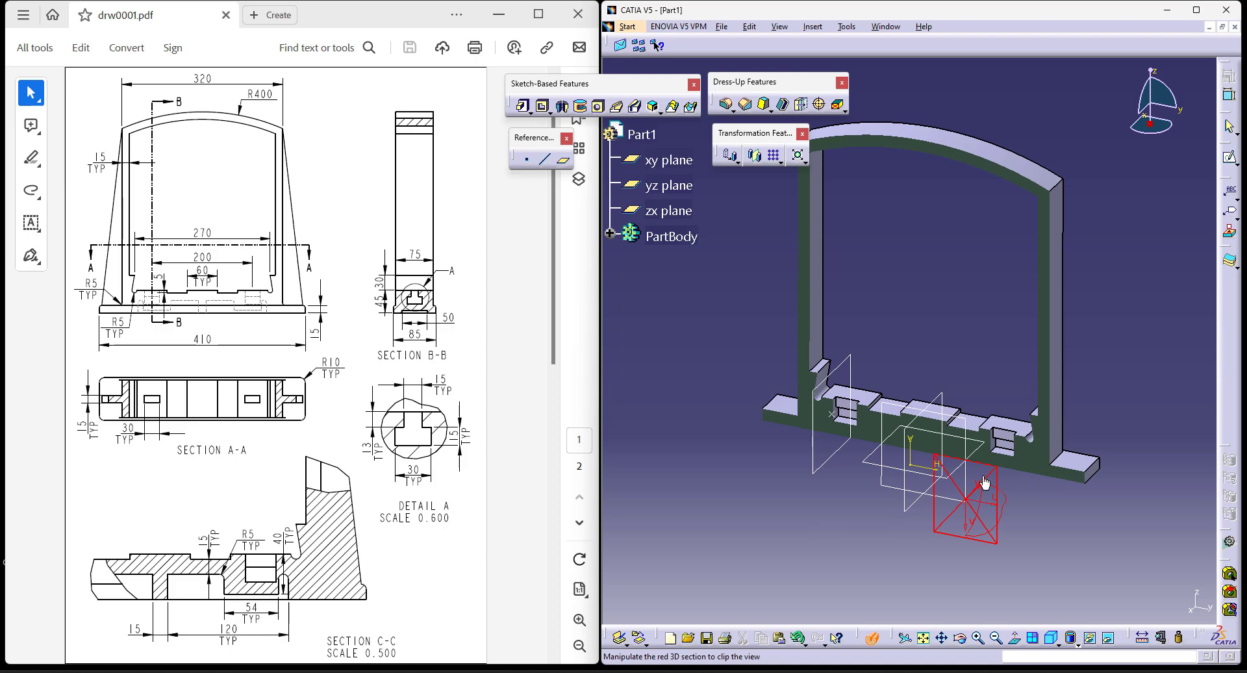
{"action": "left_click", "coordinate": [975, 451]}
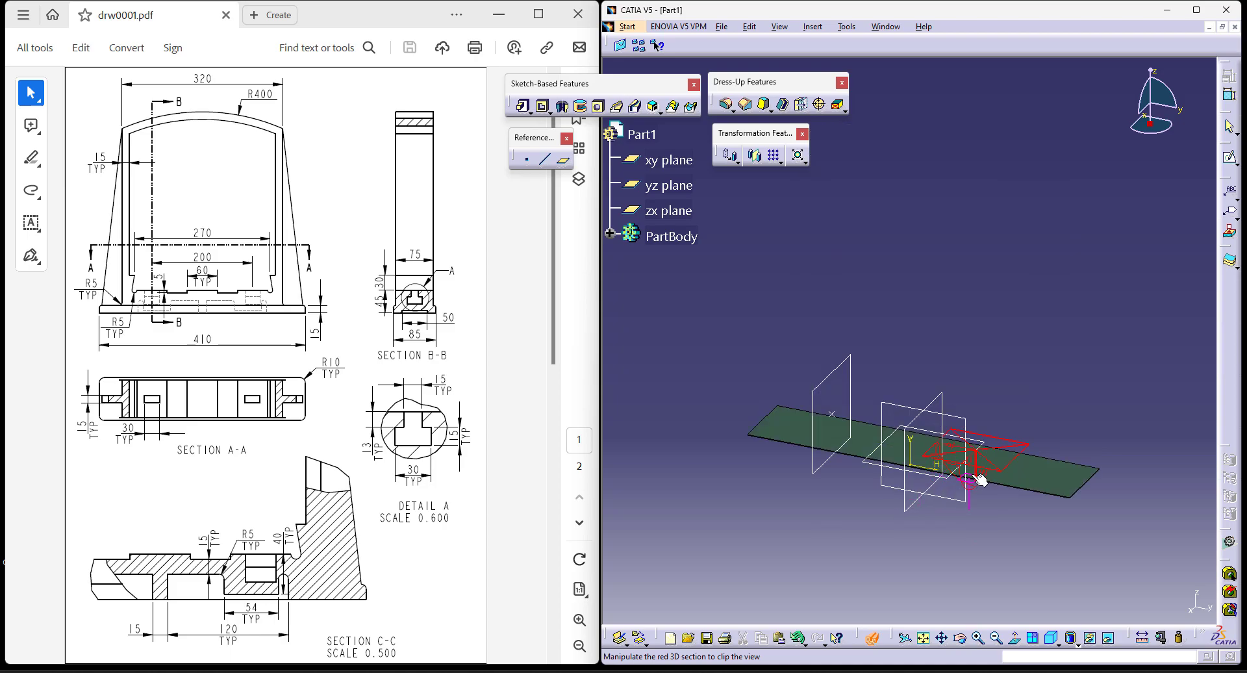
{"action": "left_click_drag", "start_coordinate": [975, 472], "coordinate": [983, 422]}
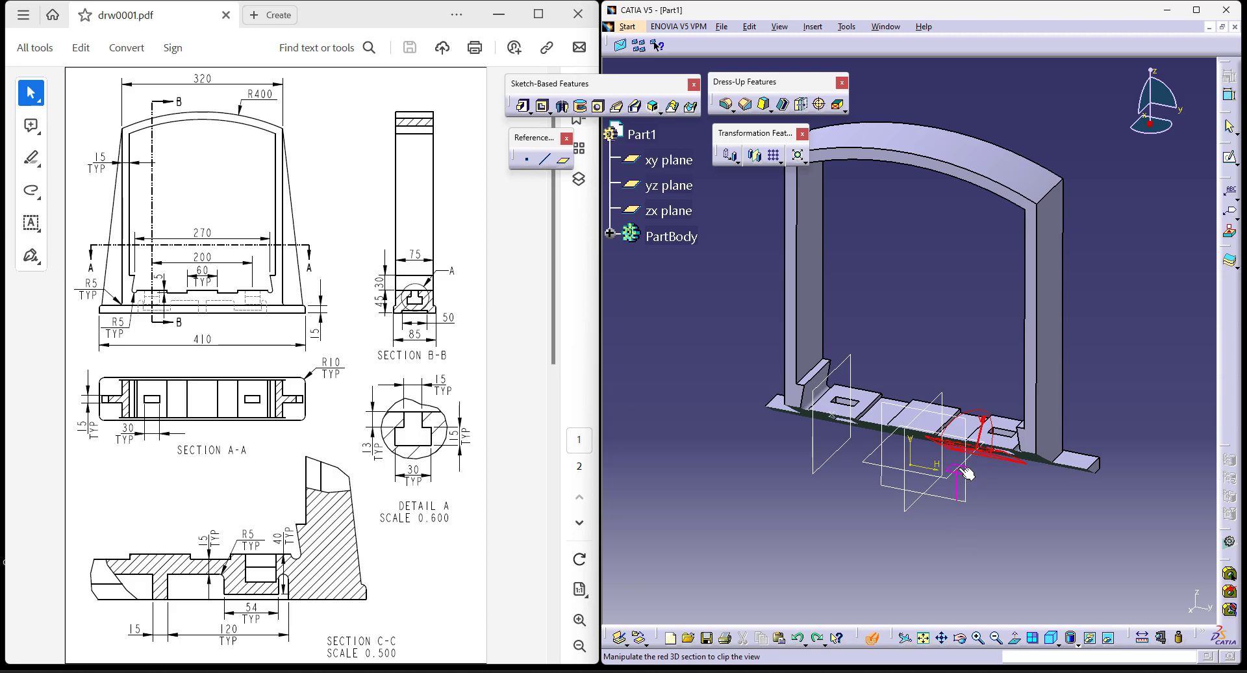
{"action": "left_click", "coordinate": [959, 469]}
{"action": "middle_click_drag", "start_coordinate": [983, 524], "coordinate": [991, 508], "text": "ctrl"}
{"action": "middle_click", "coordinate": [975, 478]}
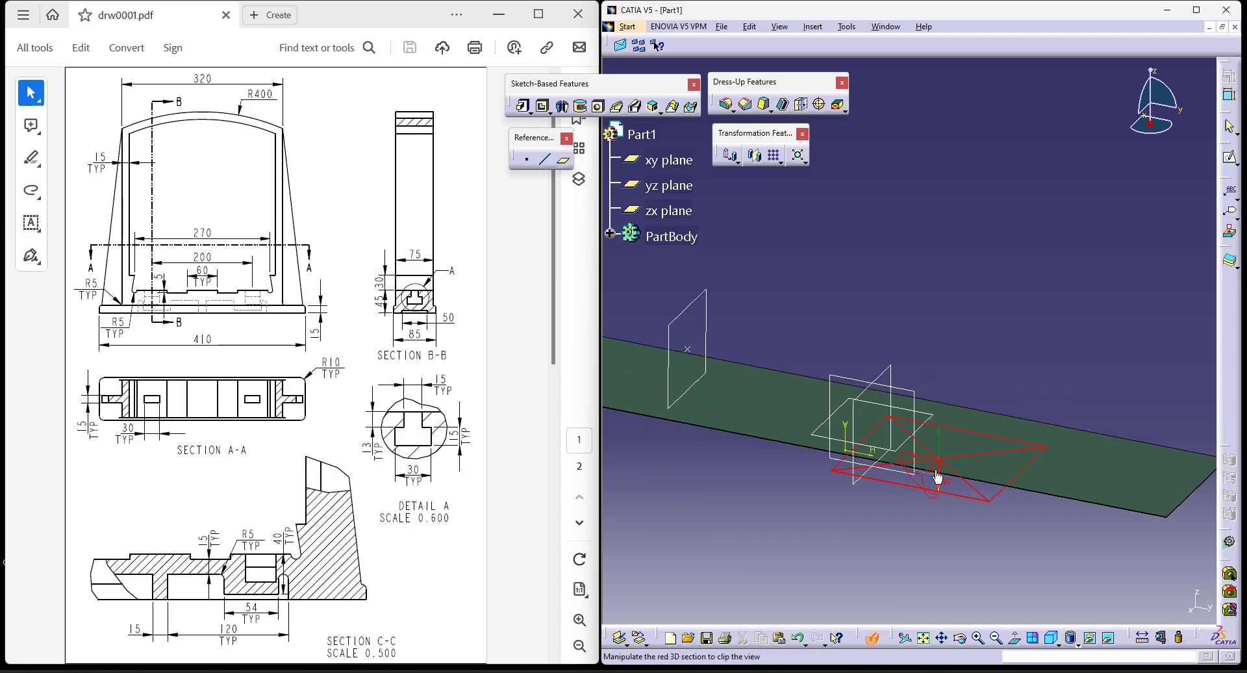
{"action": "left_click_drag", "start_coordinate": [943, 465], "coordinate": [929, 392]}
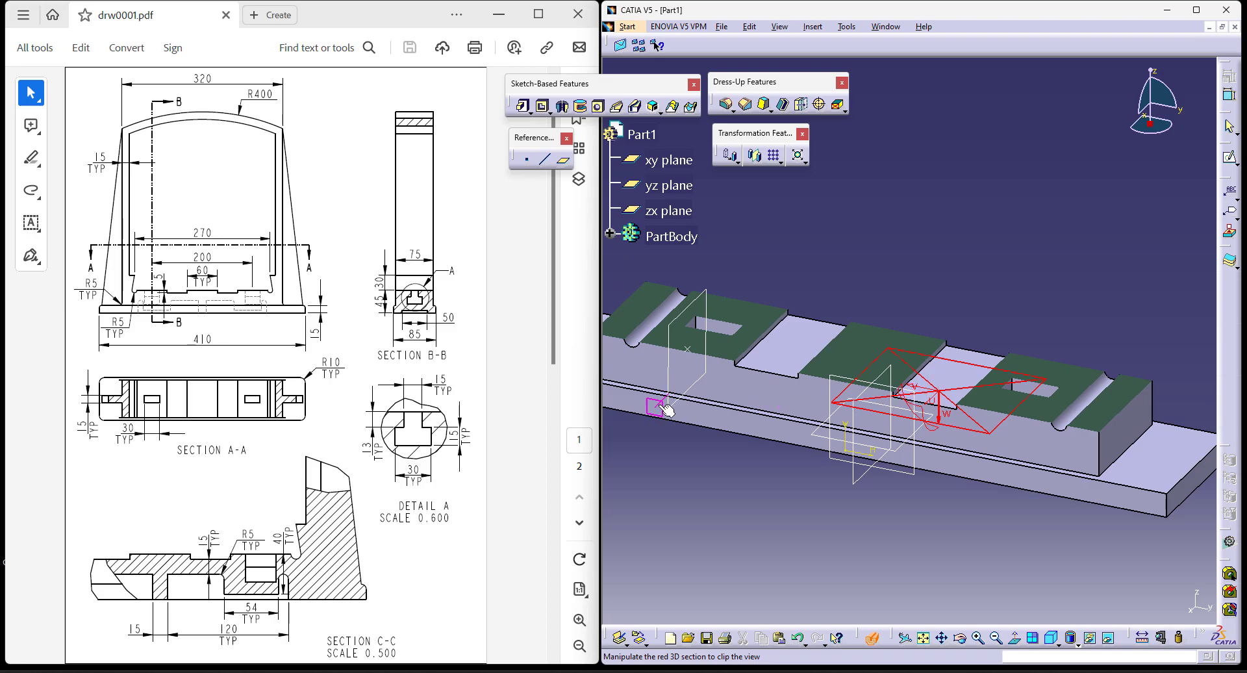
Section crosswise through the left raised pad to inspect its T-slot profile, then end sectioning and restore the isometric view.
{"action": "left_click_drag", "start_coordinate": [661, 410], "coordinate": [676, 394]}
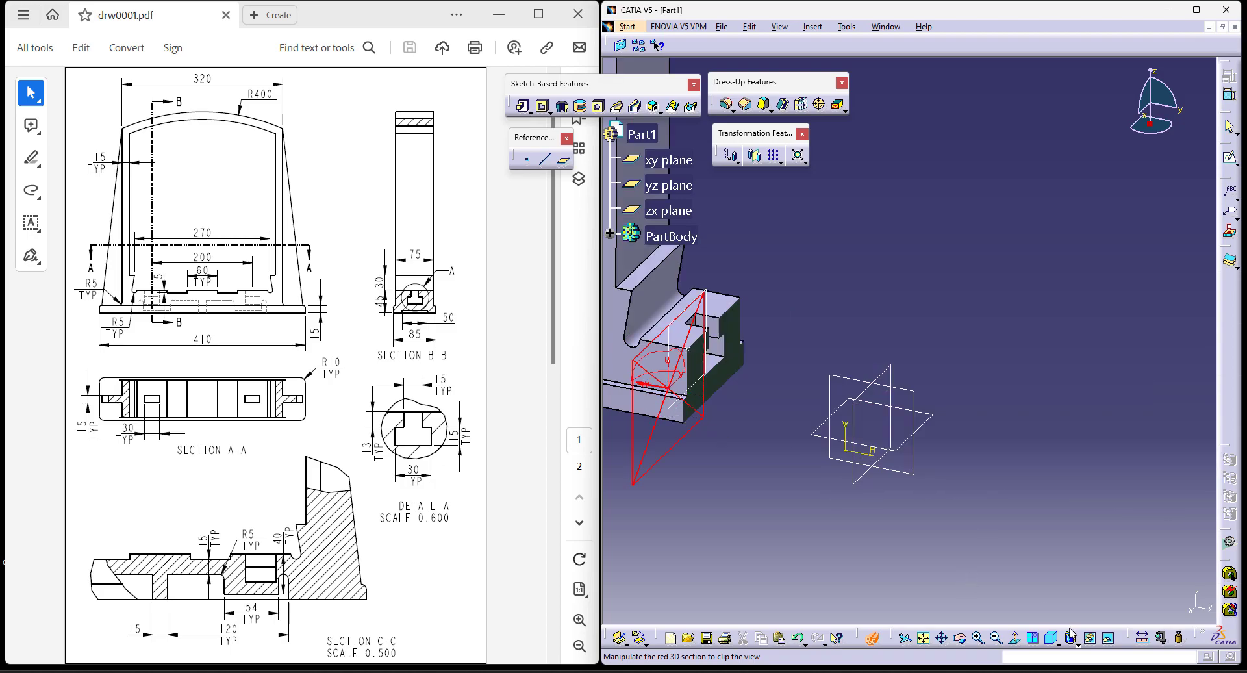
{"action": "middle_click_drag", "start_coordinate": [991, 463], "coordinate": [767, 417]}
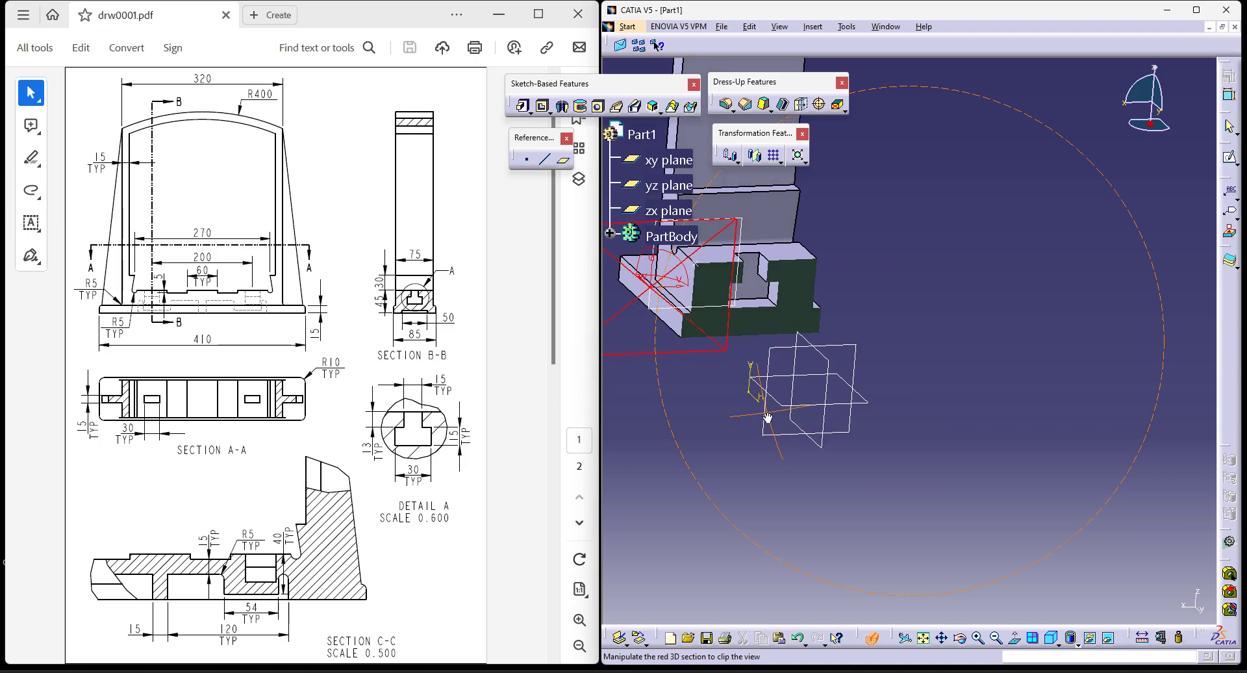
{"action": "left_click", "coordinate": [871, 638]}
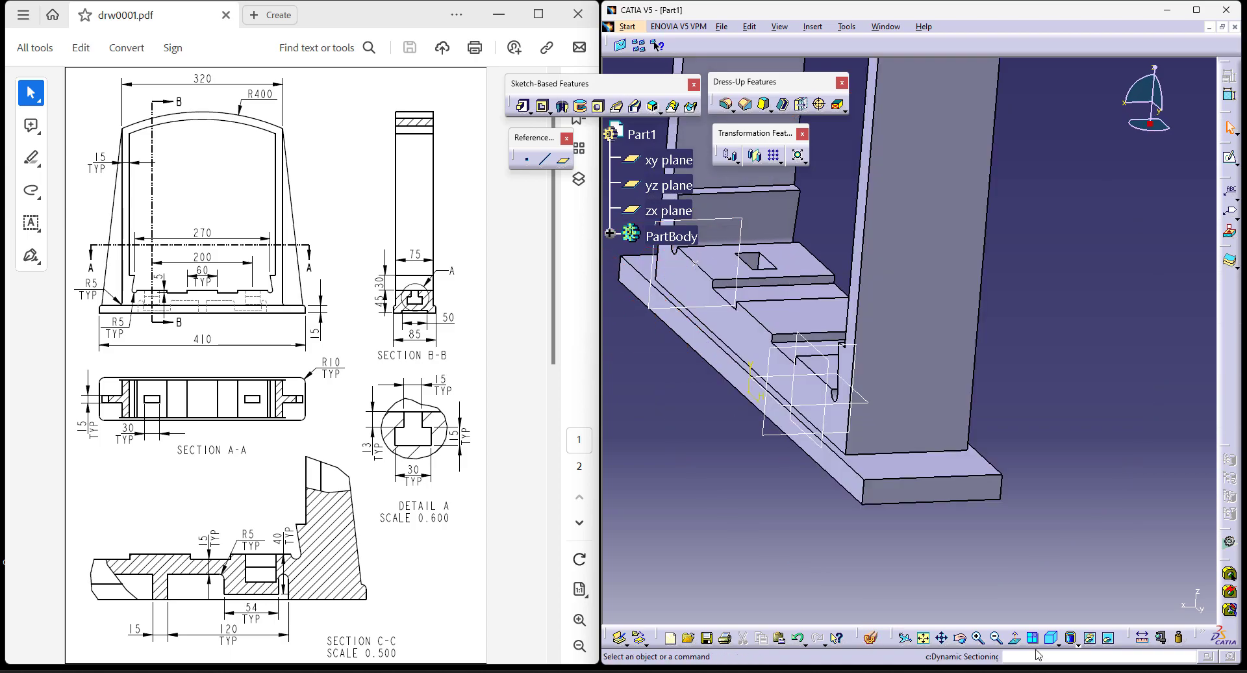
{"action": "left_click", "coordinate": [1051, 639]}
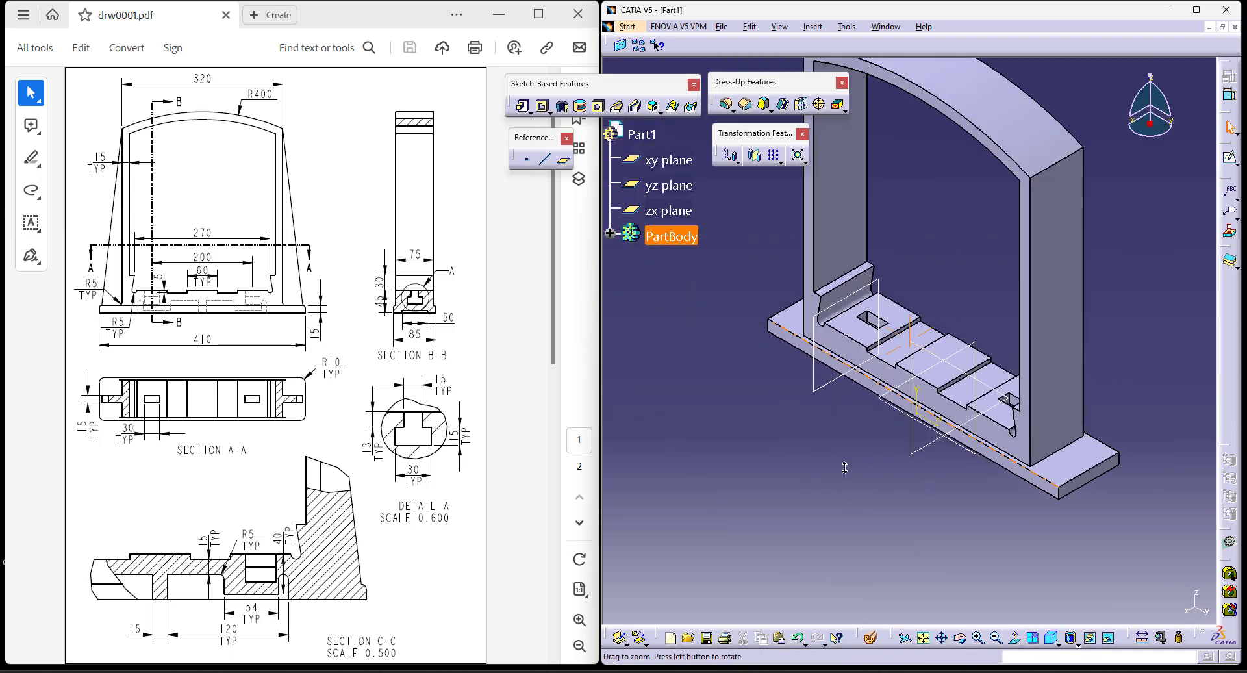
{"action": "middle_click_drag", "start_coordinate": [887, 476], "coordinate": [837, 508]}
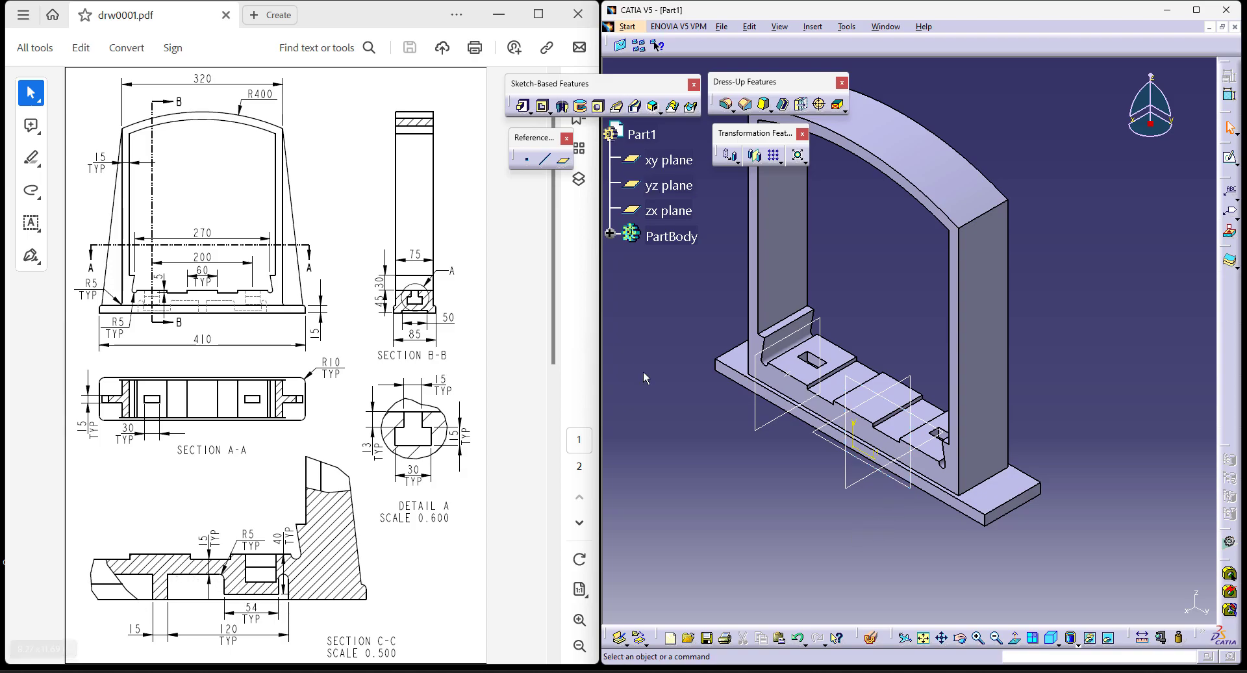
Begin a pocket with a new sketch on the yz plane and cut the part by the sketch plane.
{"action": "left_click", "coordinate": [542, 106]}
{"action": "left_click", "coordinate": [1130, 395]}
{"action": "left_click", "coordinate": [907, 485]}
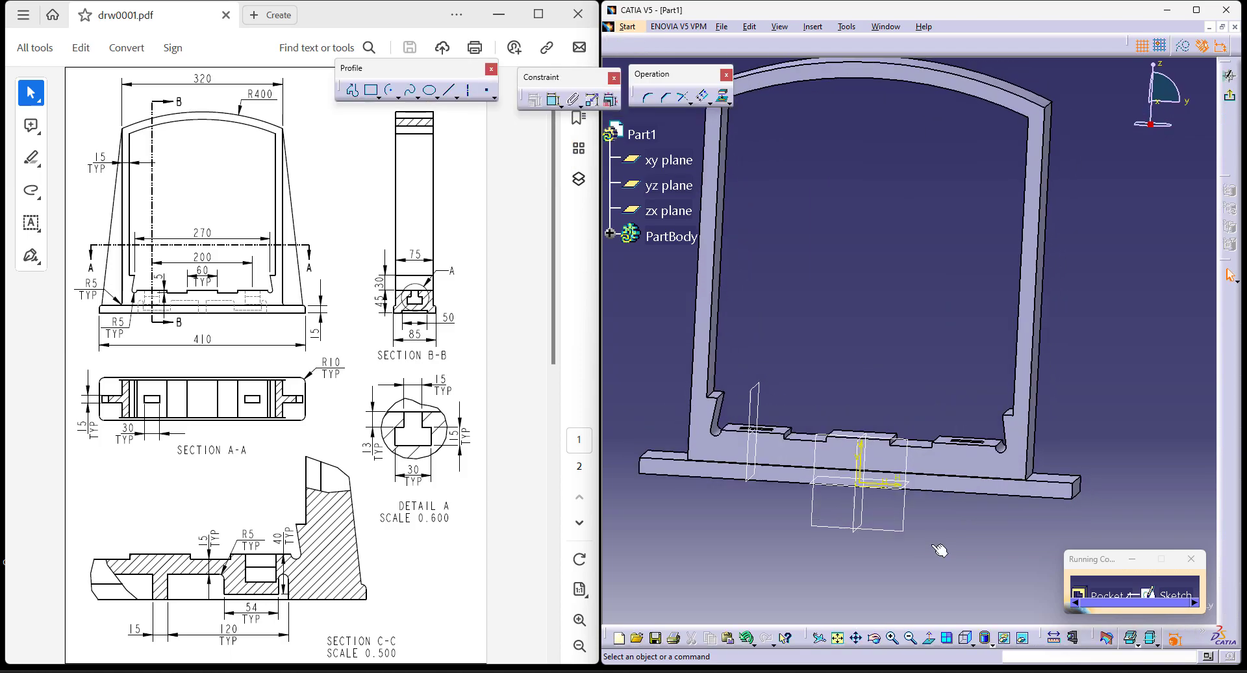
{"action": "left_click", "coordinate": [724, 99]}
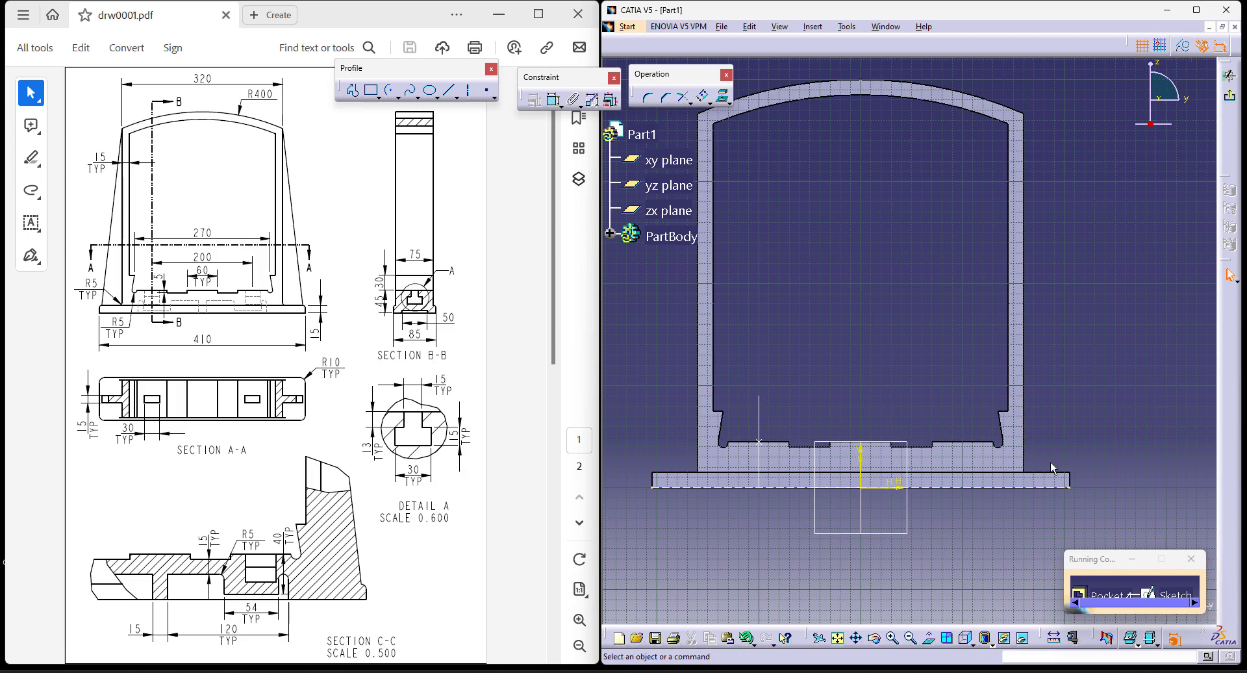
Draw a closed stepped profile with two tangent arcs on the base's bottom edge, reaching about 105 mm from the vertical axis, lower step about 26 mm long.
{"action": "mouse_move", "coordinate": [961, 539]}
{"action": "middle_mouse_down", "text": "ctrl"}
{"action": "mouse_move", "coordinate": [1136, 446]}
{"action": "mouse_move", "coordinate": [1112, 372]}
{"action": "middle_mouse_up", "text": "ctrl"}
{"action": "left_click", "coordinate": [449, 90]}
{"action": "left_click", "coordinate": [352, 90]}
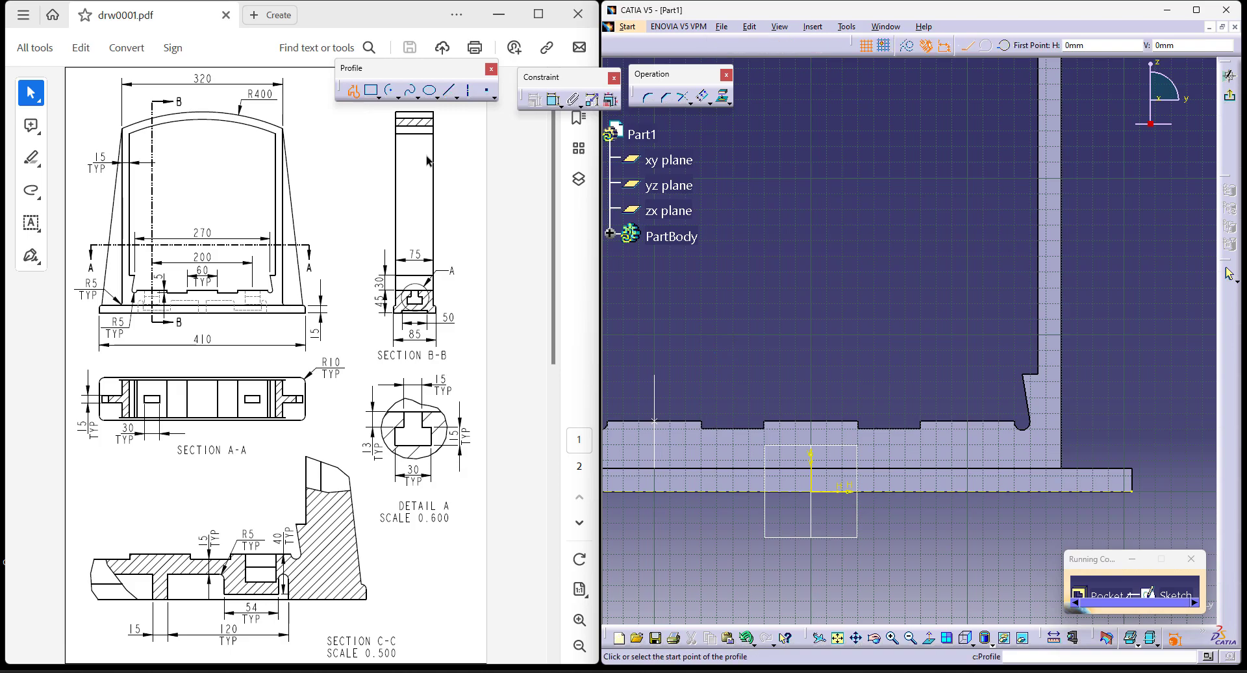
{"action": "left_click", "coordinate": [841, 488]}
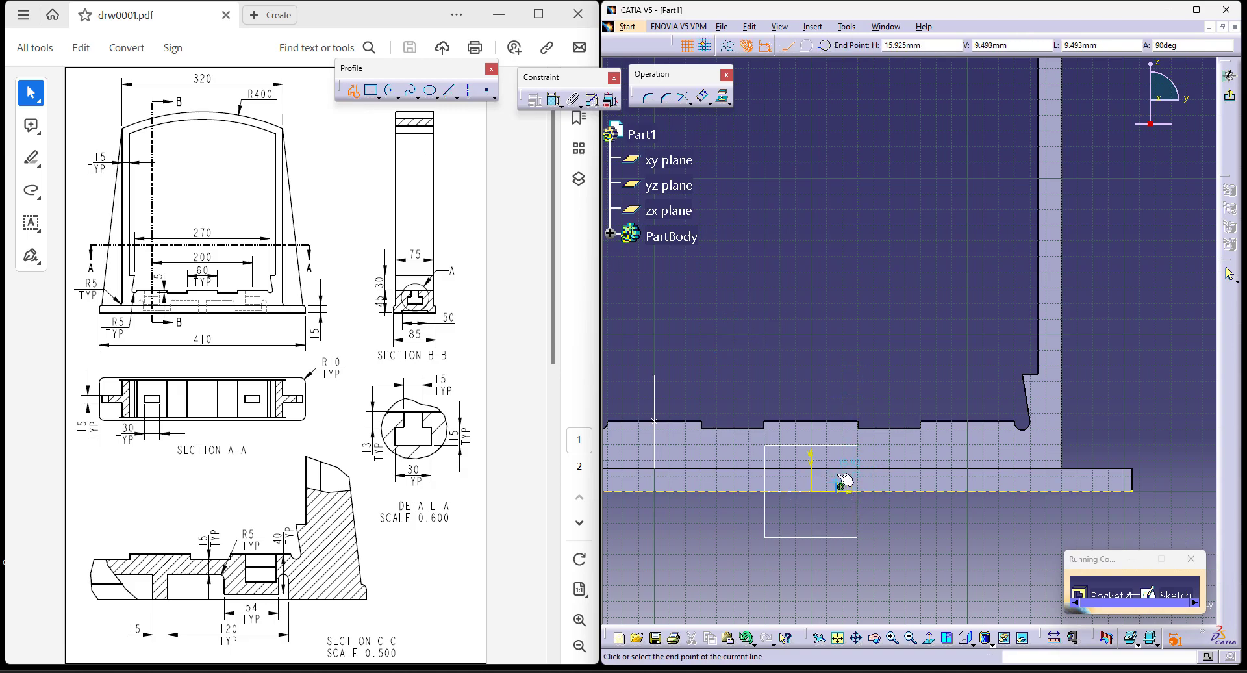
{"action": "left_click", "coordinate": [837, 462]}
{"action": "left_click_drag", "start_coordinate": [906, 461], "coordinate": [927, 467]}
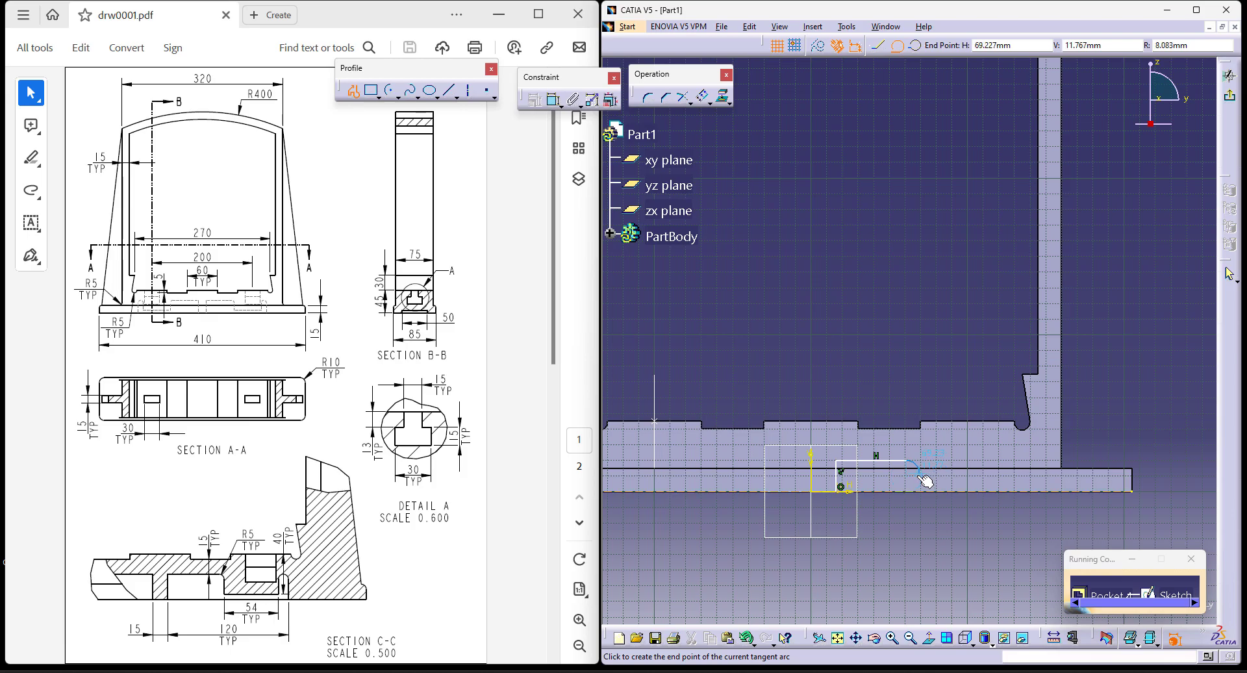
{"action": "left_click", "coordinate": [920, 482]}
{"action": "left_click", "coordinate": [961, 486]}
{"action": "left_click_drag", "start_coordinate": [962, 460], "coordinate": [976, 456]}
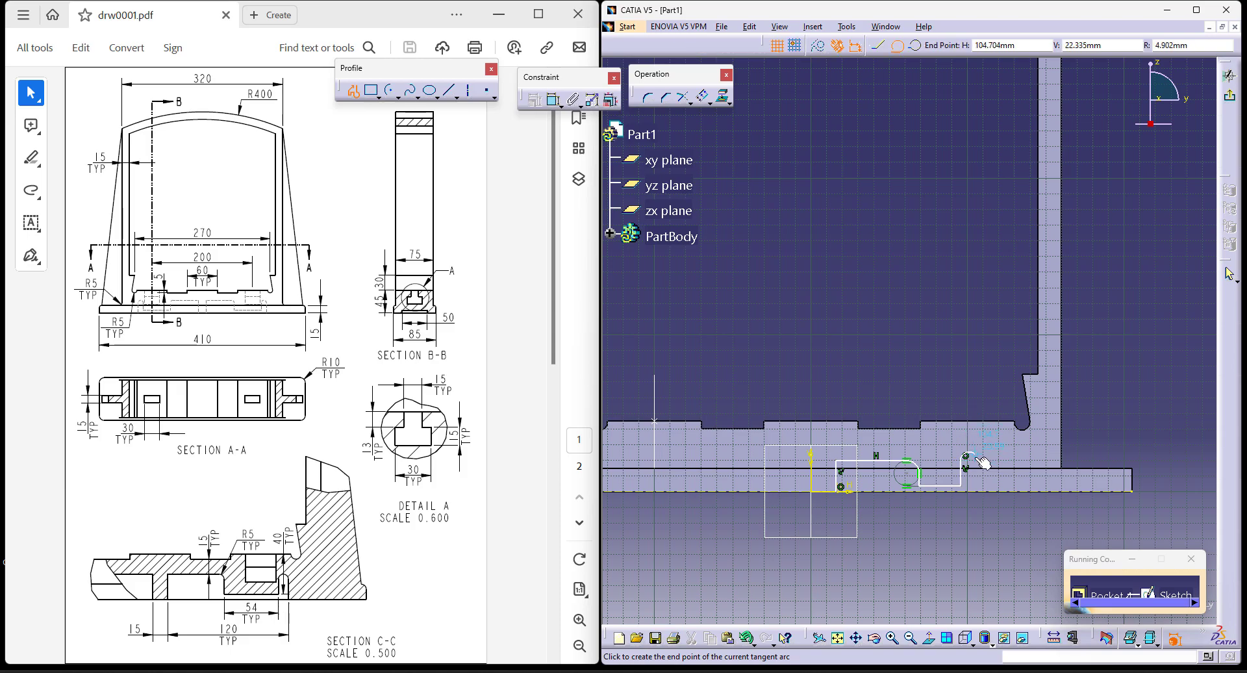
{"action": "left_click", "coordinate": [977, 467]}
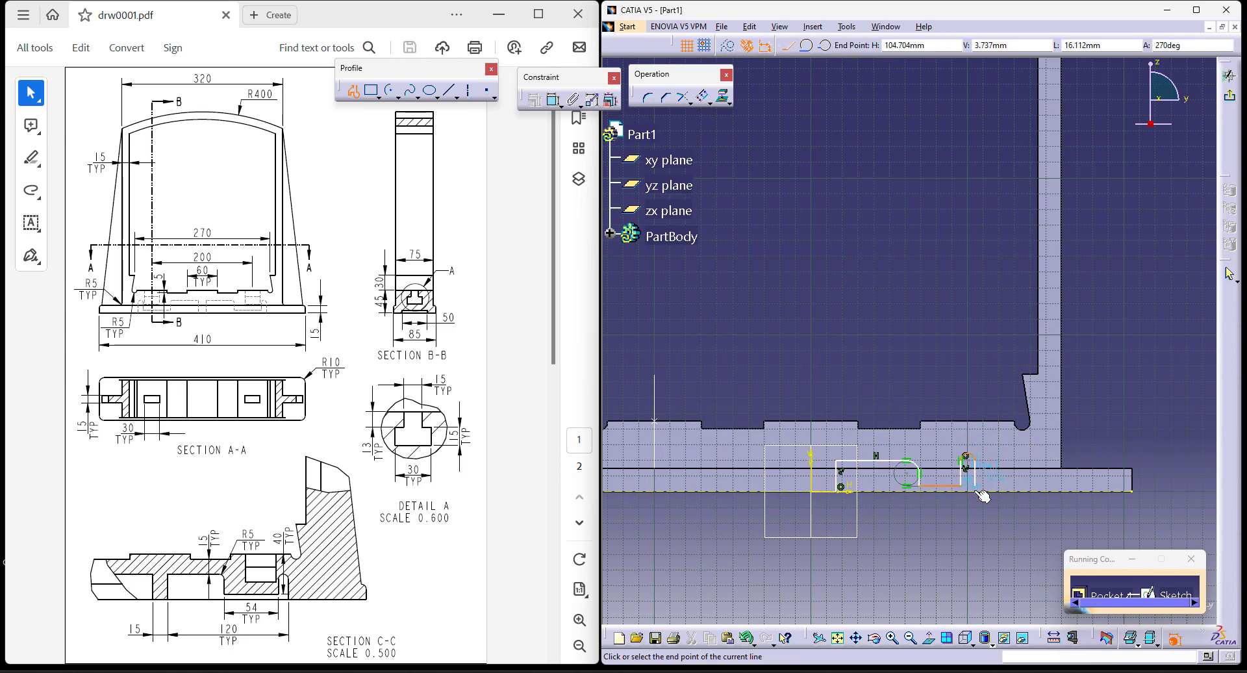
{"action": "left_click", "coordinate": [842, 492]}
{"action": "left_click", "coordinate": [949, 563]}
{"action": "mouse_move", "coordinate": [946, 613]}
{"action": "middle_mouse_down"}
{"action": "mouse_move", "coordinate": [958, 568]}
{"action": "mouse_move", "coordinate": [872, 496]}
{"action": "middle_mouse_up"}
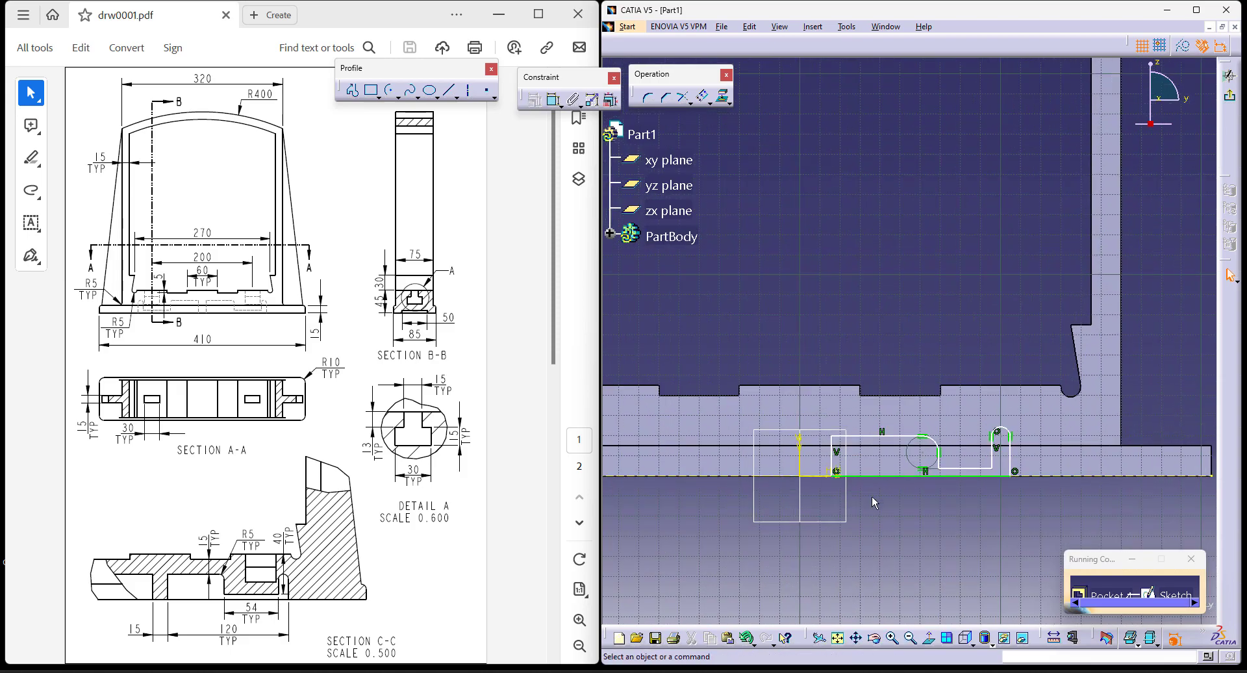
Mirror the profile's vertical side nearest the origin about the sketch's vertical axis.
{"action": "left_click", "coordinate": [834, 458]}
{"action": "left_click", "coordinate": [706, 97]}
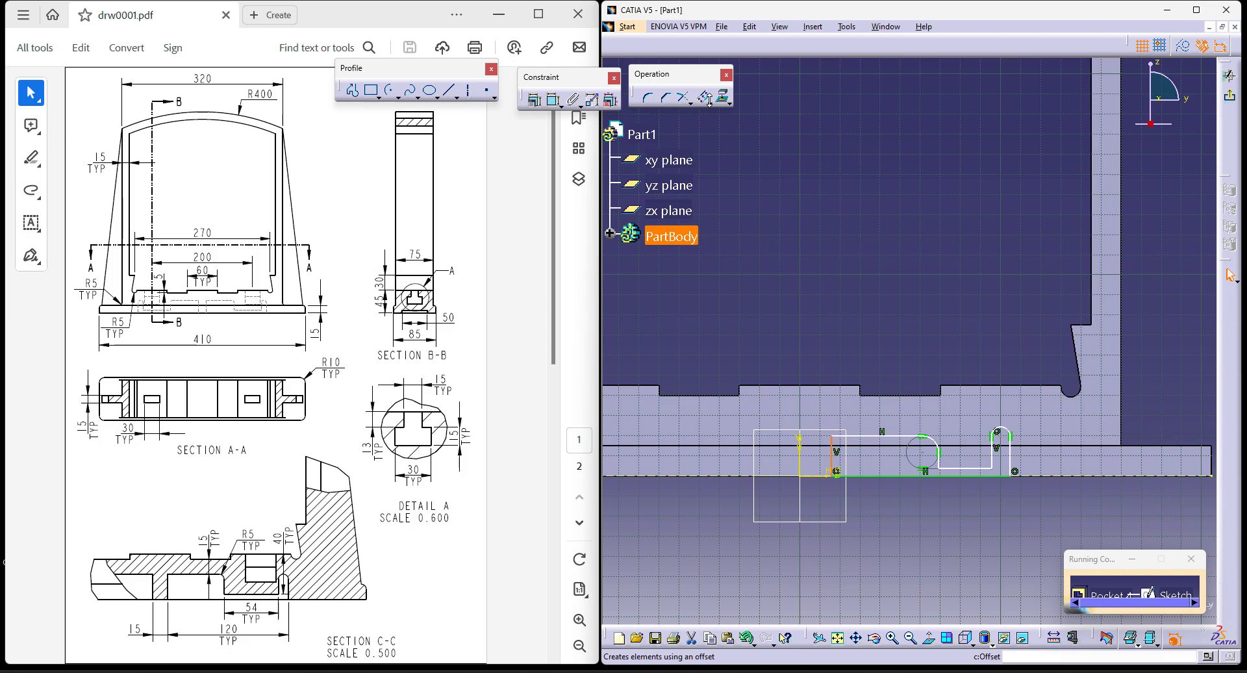
{"action": "left_click", "coordinate": [710, 101]}
{"action": "left_click", "coordinate": [728, 113]}
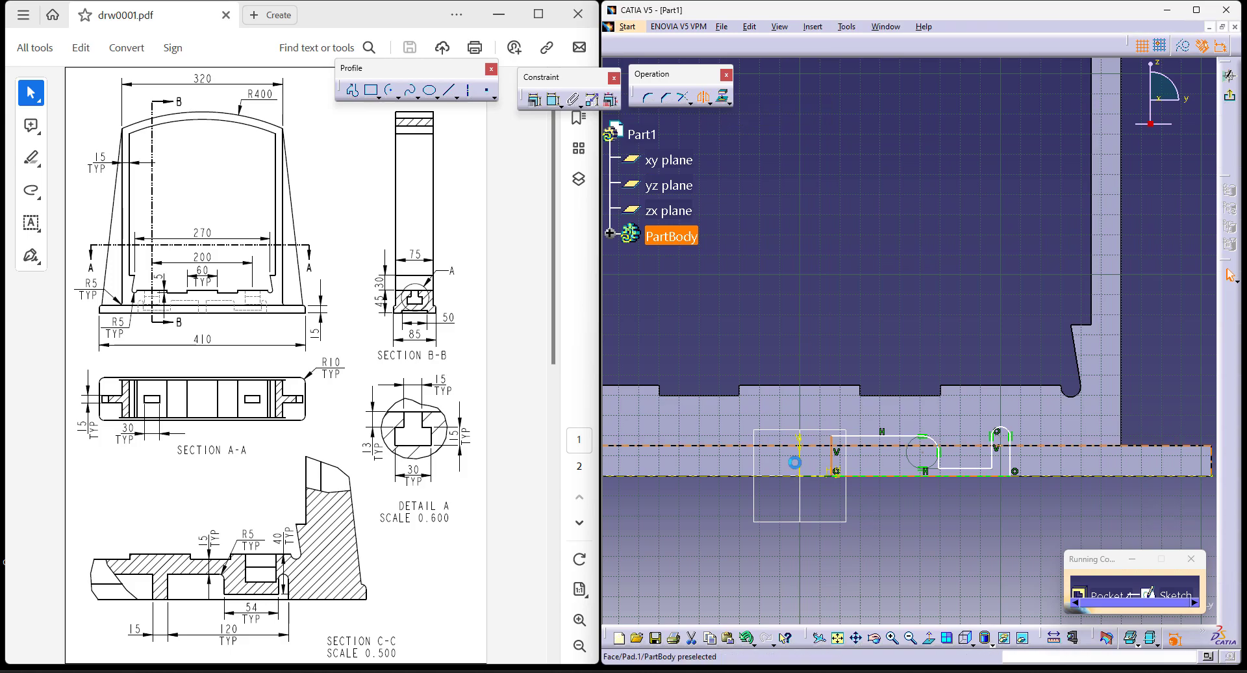
{"action": "left_click", "coordinate": [799, 462]}
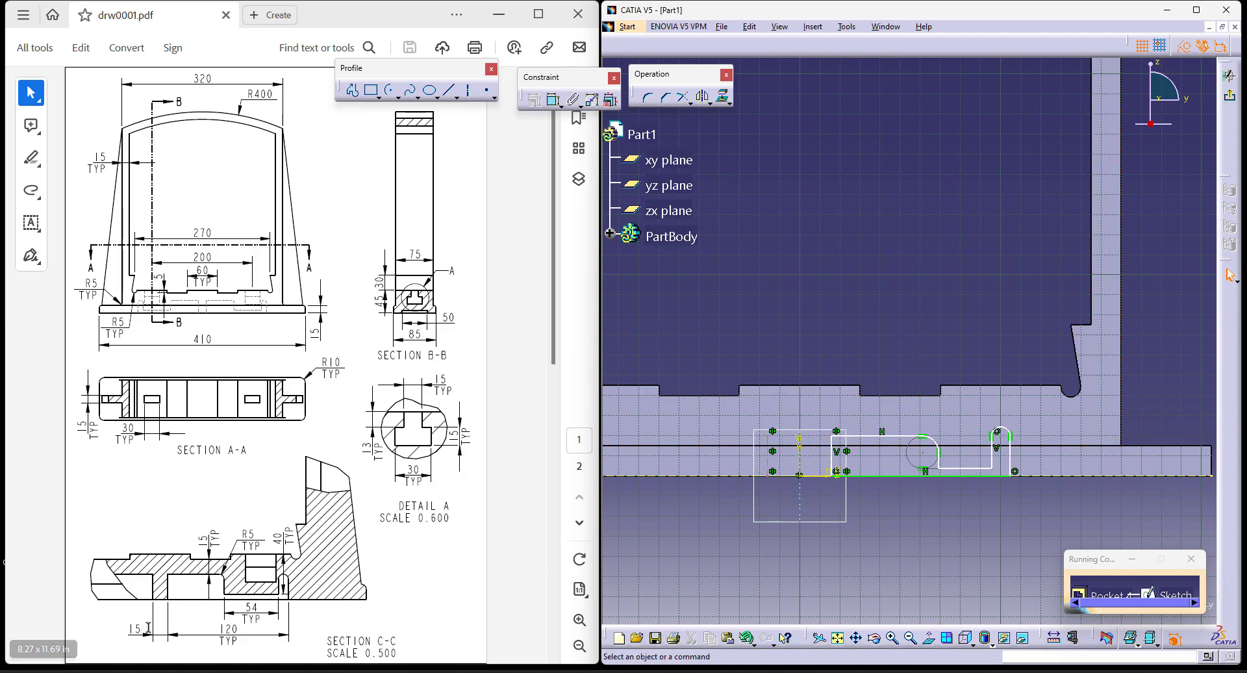
Dimension the distance between the two mirrored vertical lines and set it to 15 mm.
{"action": "left_click", "coordinate": [556, 103]}
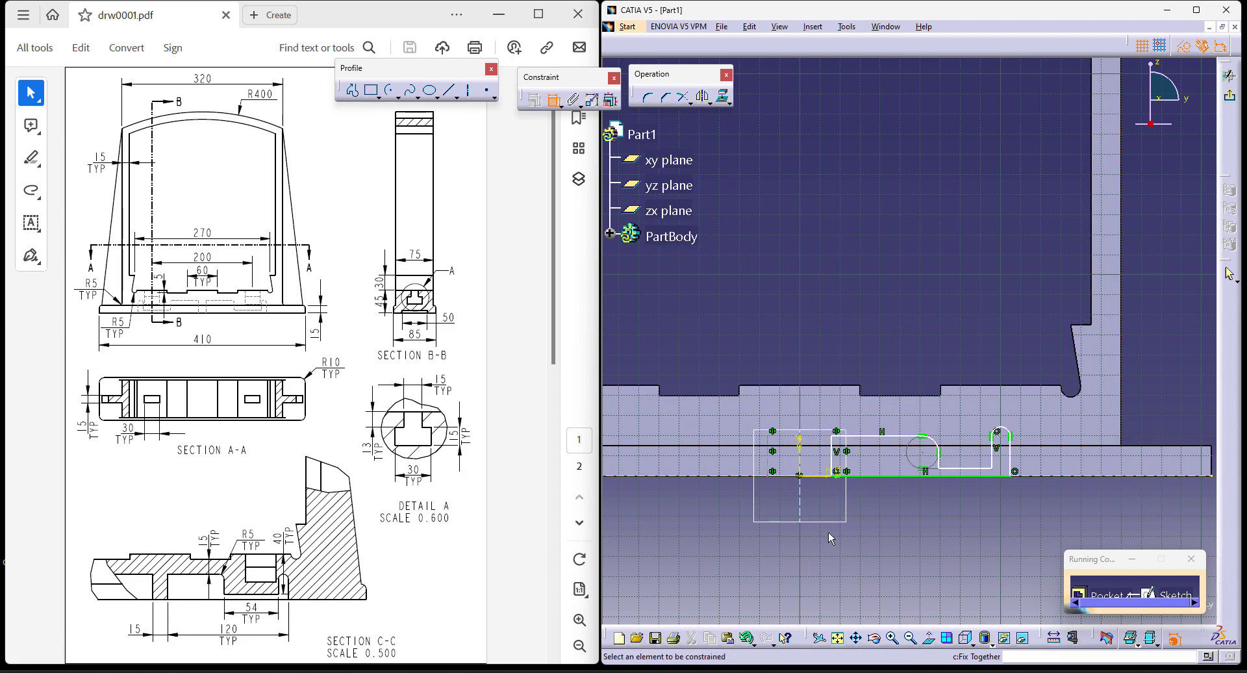
{"action": "left_click", "coordinate": [768, 459]}
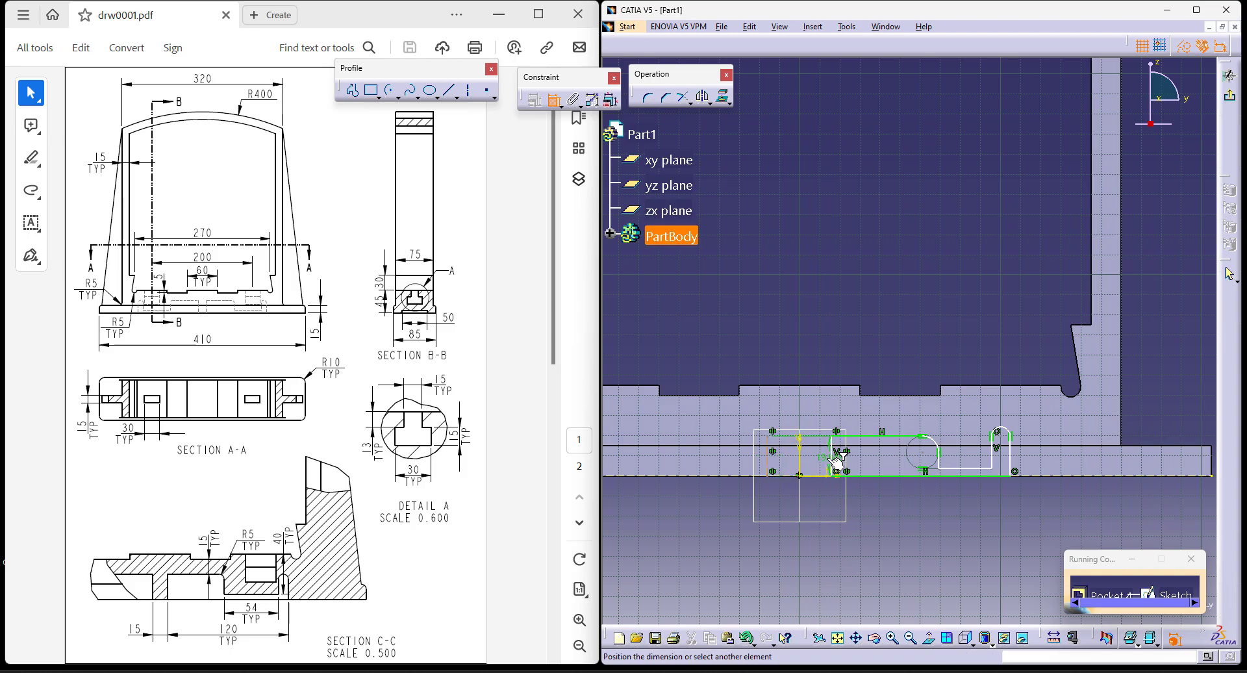
{"action": "left_click", "coordinate": [838, 462]}
{"action": "left_click", "coordinate": [792, 552]}
{"action": "double_click", "coordinate": [792, 552]}
{"action": "type", "text": "1"}
{"action": "key", "text": "Return"}
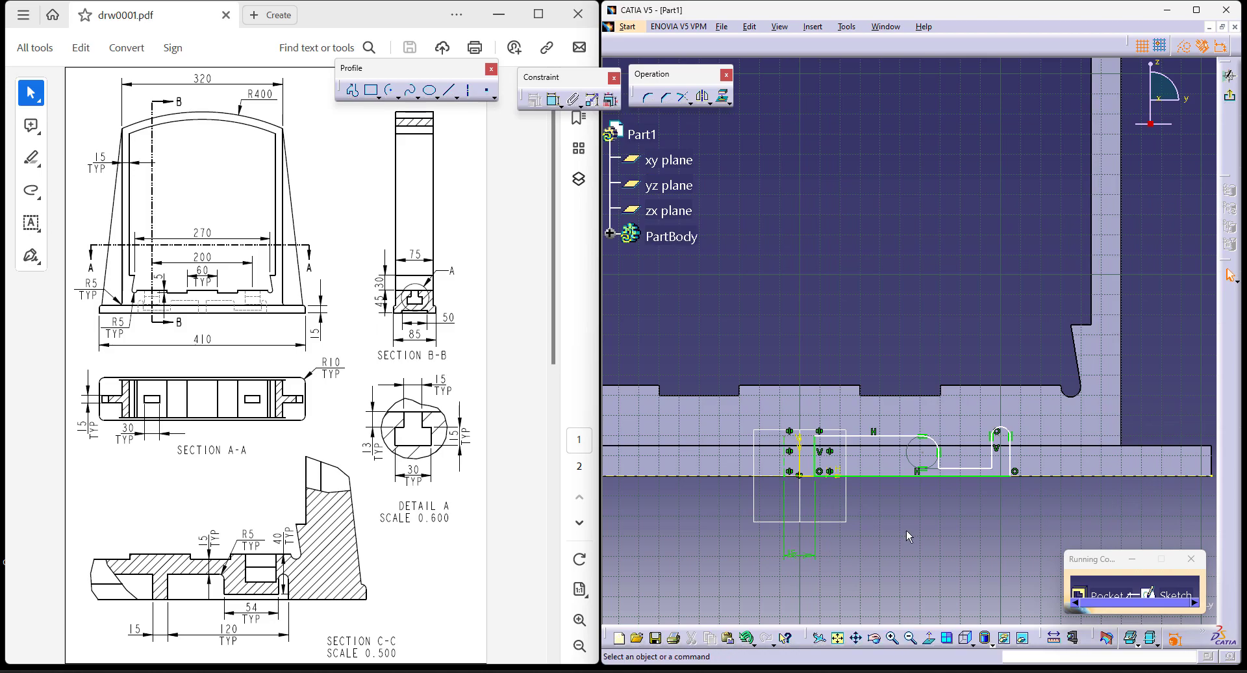
Dimension the length of the profile's lower horizontal step.
{"action": "left_click", "coordinate": [553, 99]}
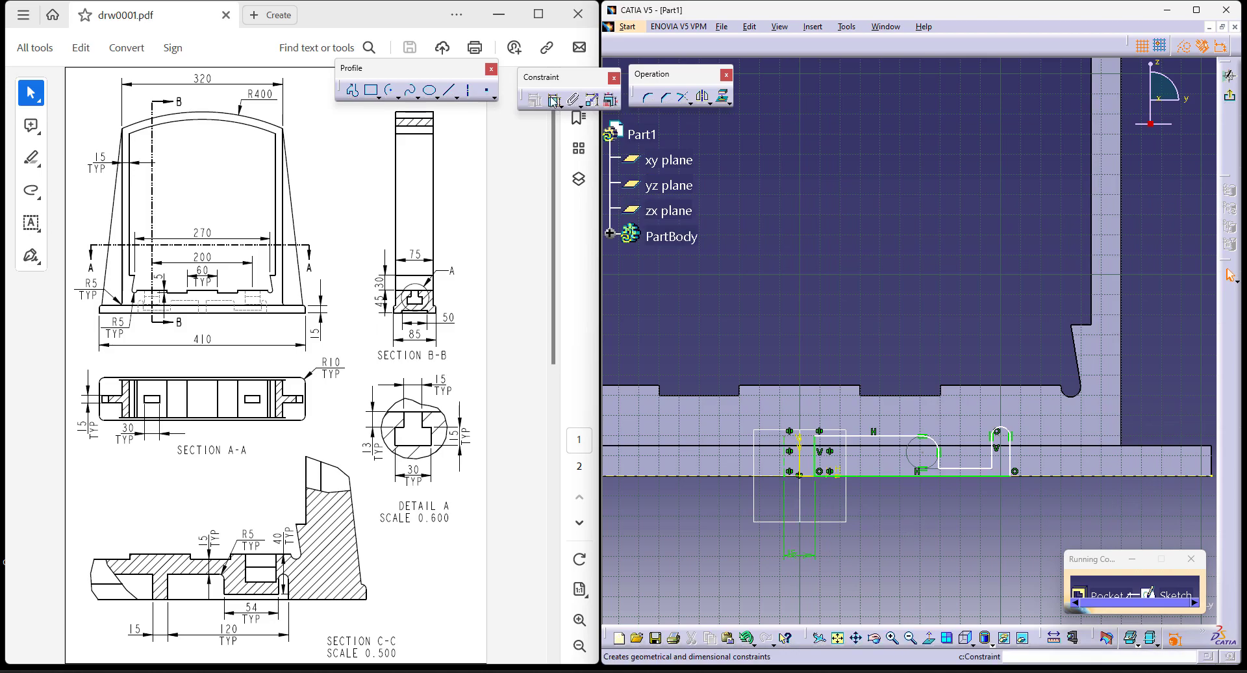
{"action": "left_click", "coordinate": [964, 466]}
{"action": "left_click", "coordinate": [965, 516]}
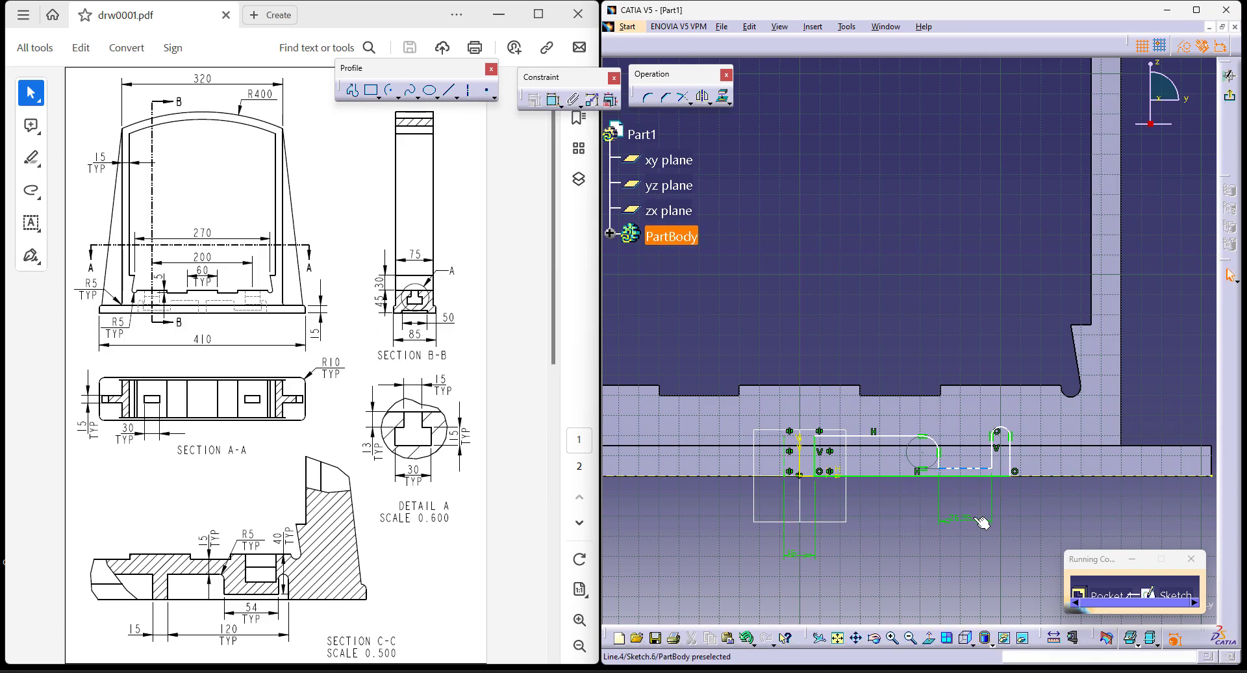
Try to set the lower step's length to 54 mm and undo the change.
{"action": "double_click", "coordinate": [966, 516]}
{"action": "type", "text": "54mm"}
{"action": "key", "text": "Return"}
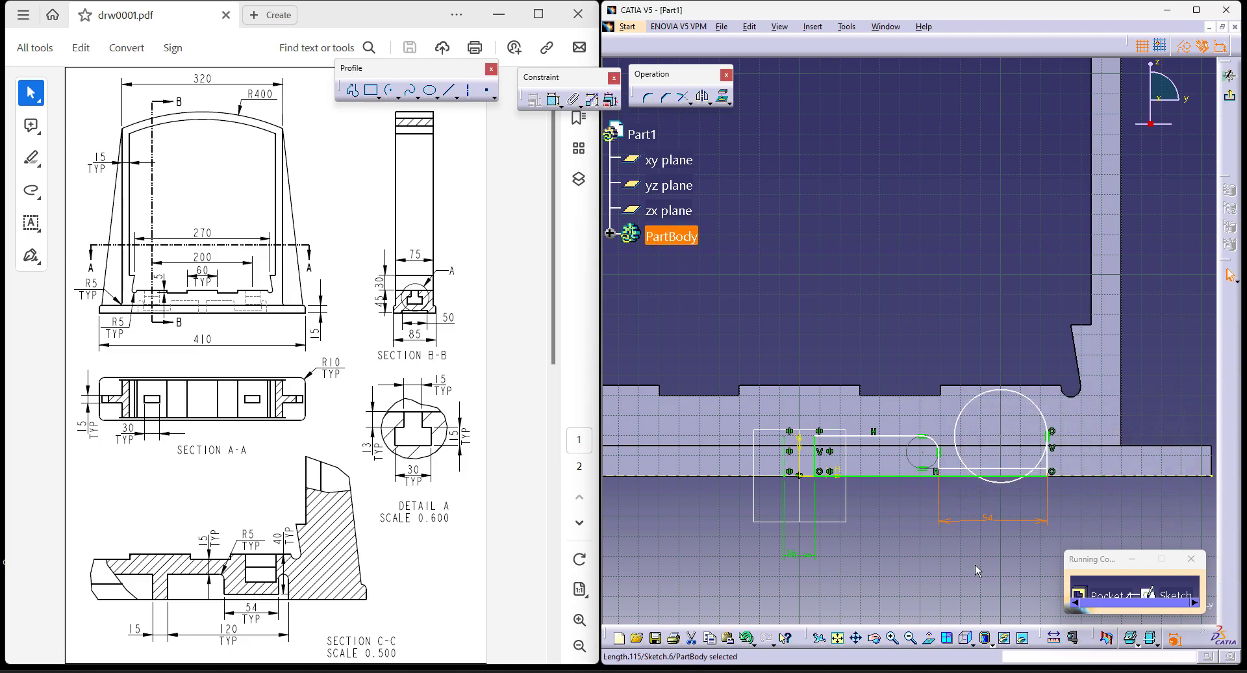
{"action": "key", "text": "ctrl+z"}
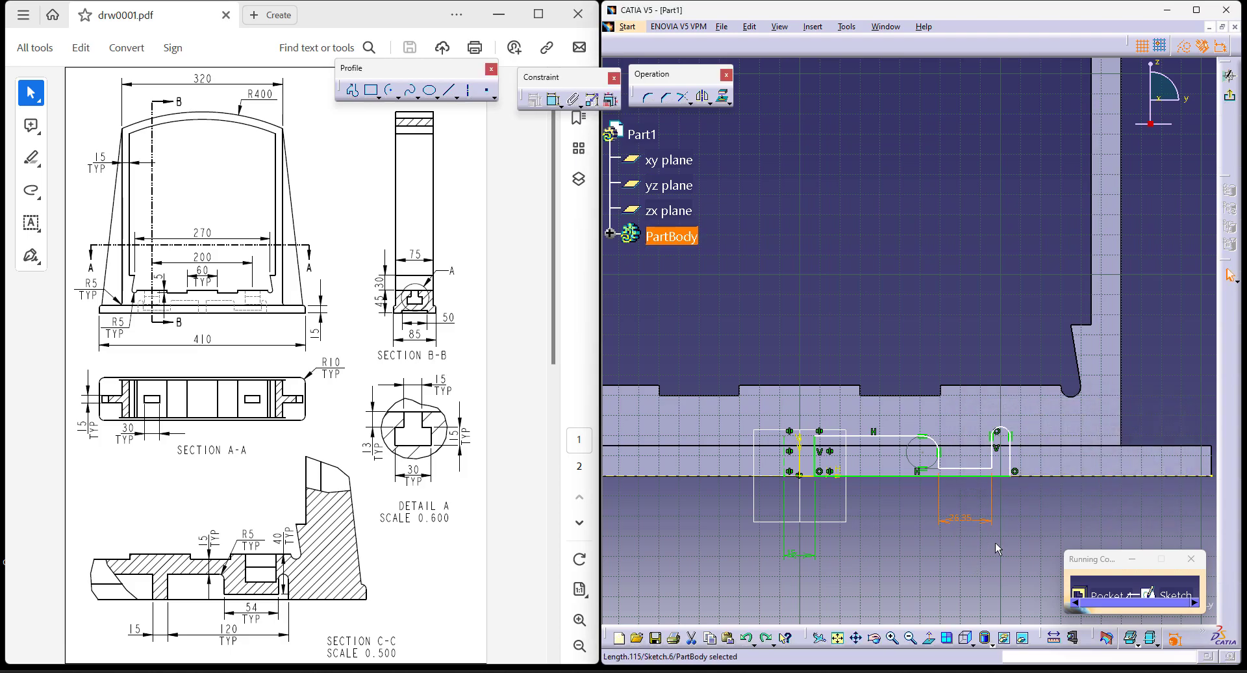
{"action": "left_click", "coordinate": [641, 133]}
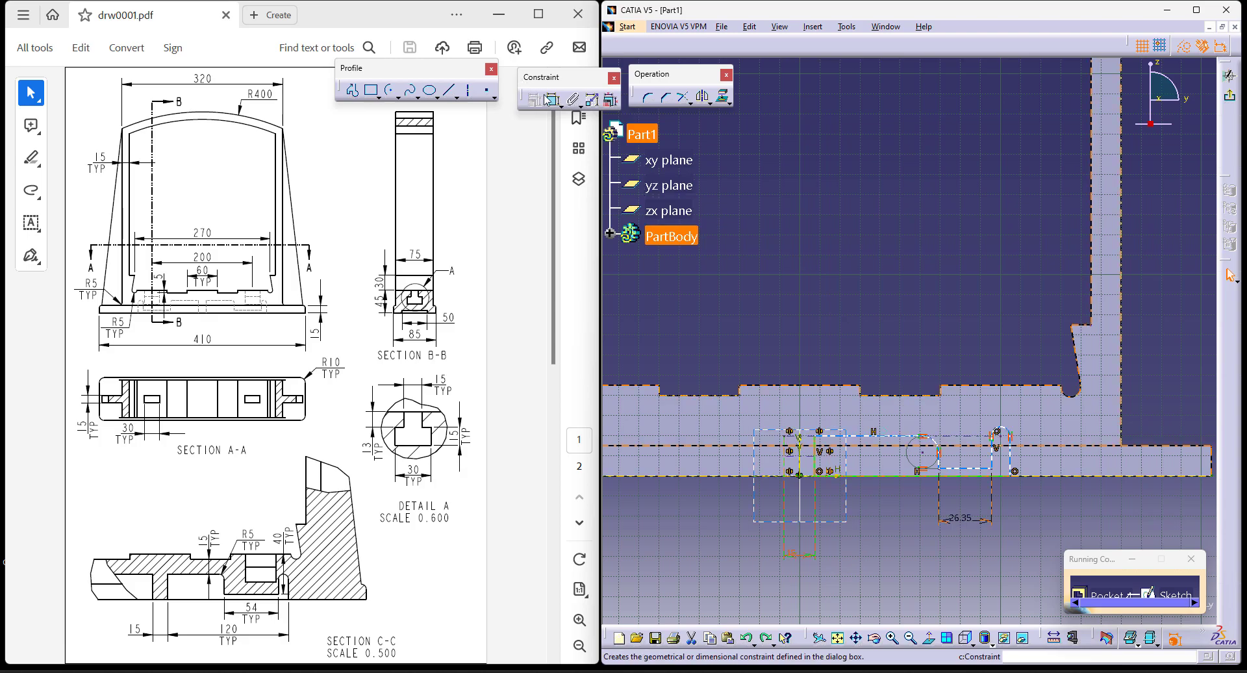
Dimension the distance between the profile's innermost and outermost vertical sides and set it to 120 mm.
{"action": "left_click", "coordinate": [552, 101]}
{"action": "left_click", "coordinate": [813, 454]}
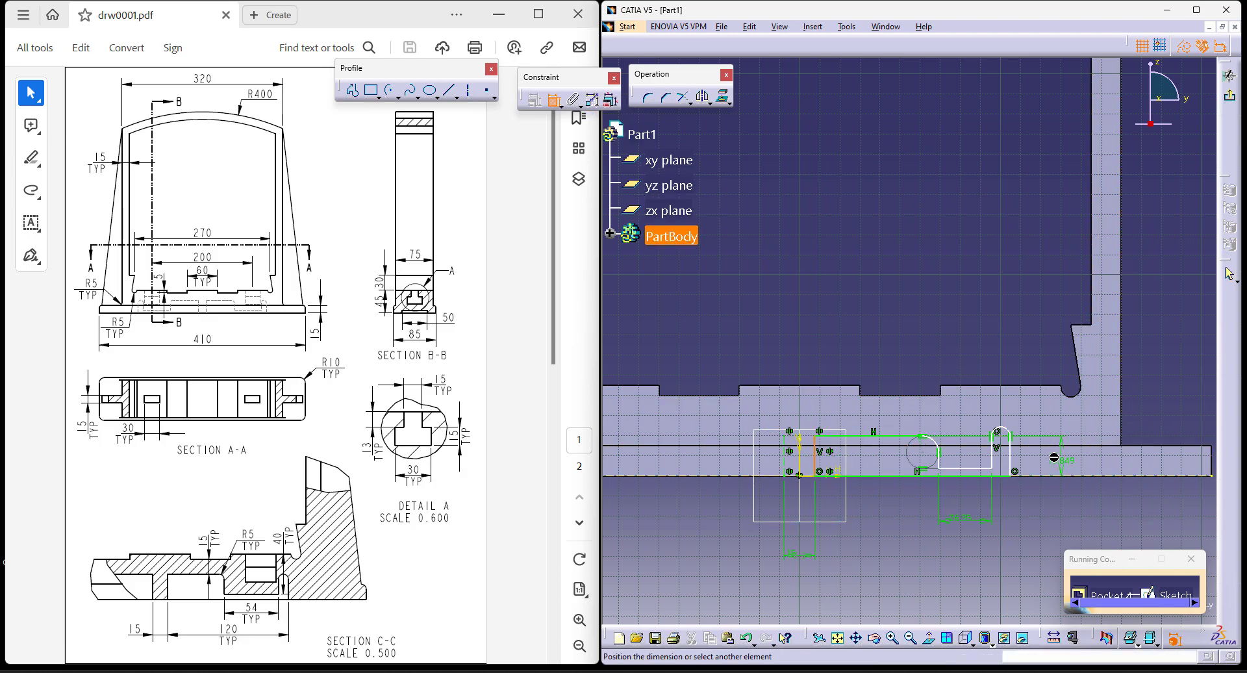
{"action": "left_click", "coordinate": [1013, 465]}
{"action": "double_click", "coordinate": [947, 521]}
{"action": "type", "text": "12"}
{"action": "key", "text": "Return"}
Set the length of the profile's lower horizontal step to 54 mm.
{"action": "double_click", "coordinate": [961, 517]}
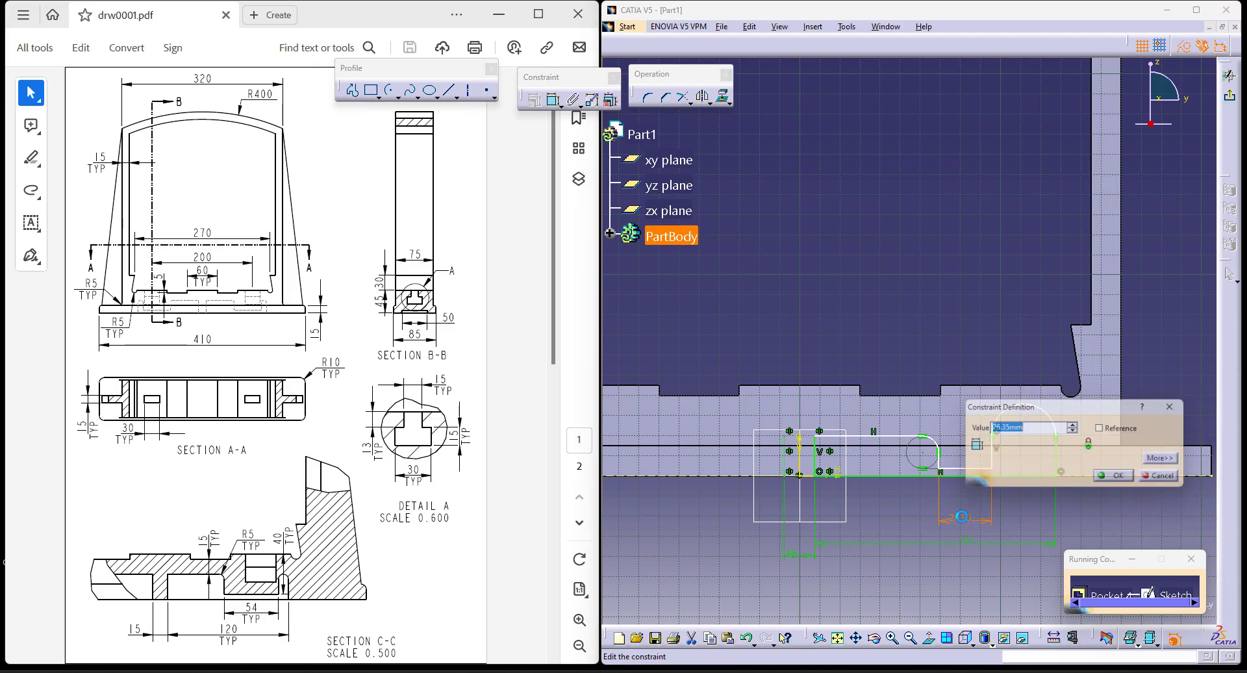
{"action": "type", "text": "54"}
{"action": "key", "text": "Return"}
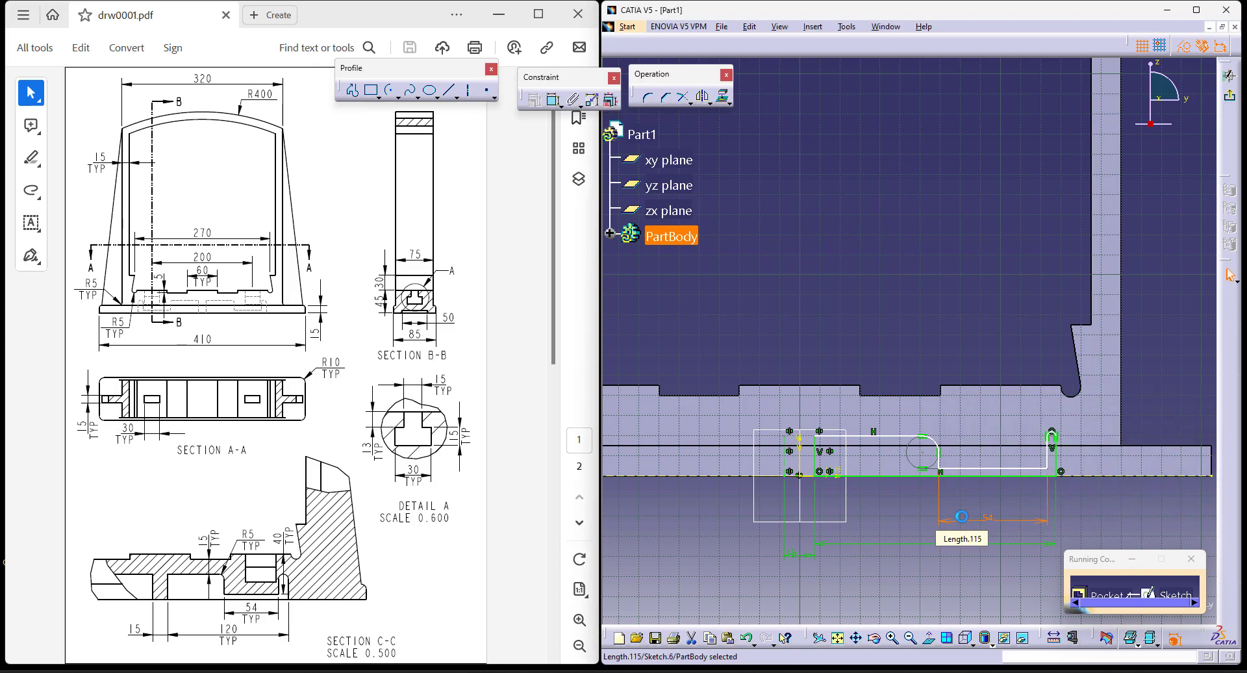
{"action": "left_click", "coordinate": [1119, 517]}
Dimension the distance between the base's recessed top edge and the profile's upper horizontal line and set it to 15 mm.
{"action": "left_click", "coordinate": [553, 102]}
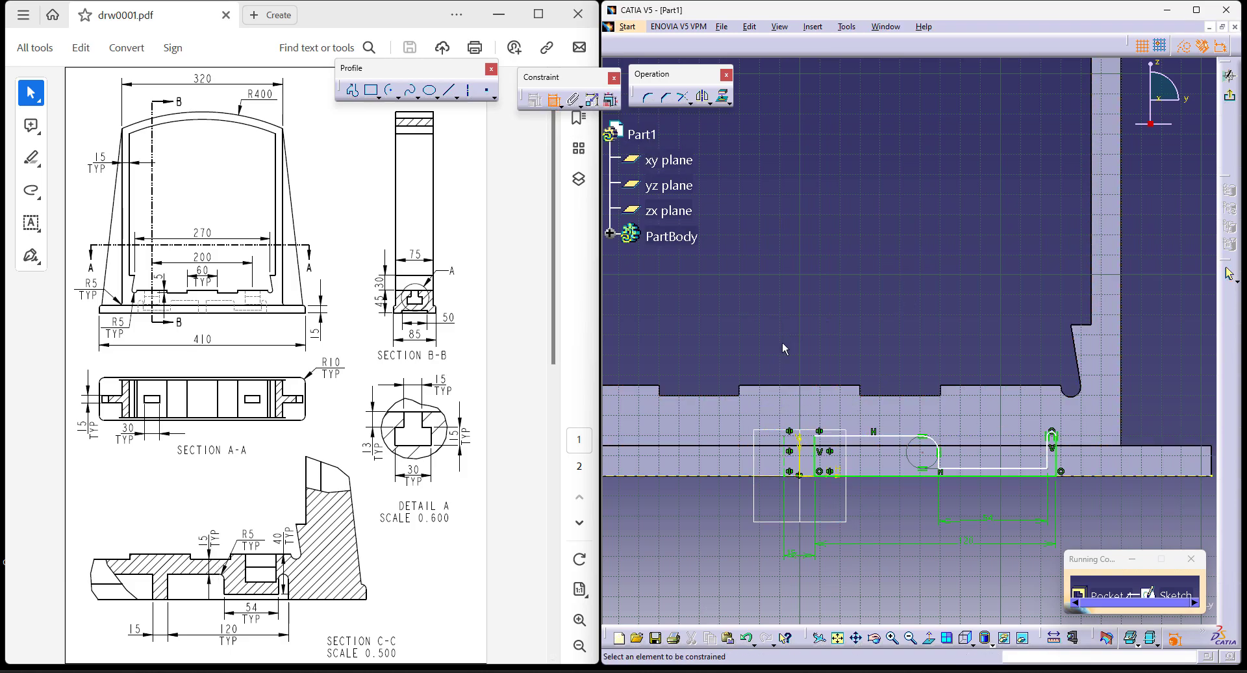
{"action": "left_click", "coordinate": [719, 394]}
{"action": "left_click", "coordinate": [872, 441]}
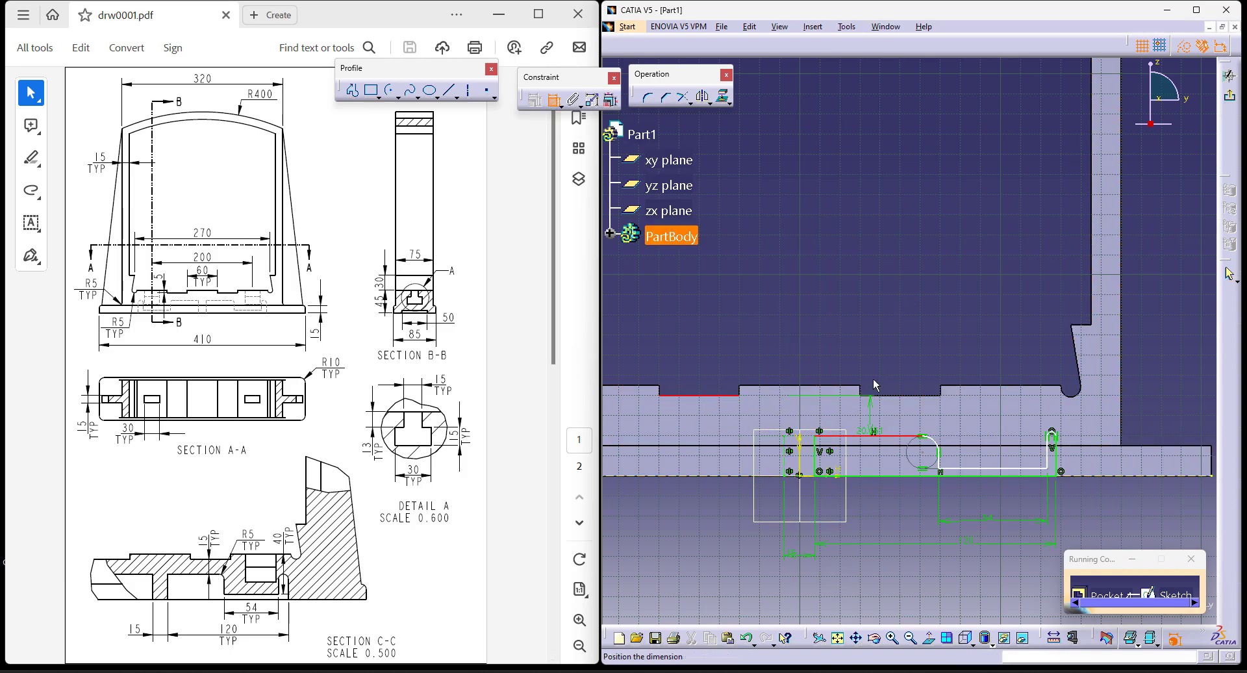
{"action": "double_click", "coordinate": [824, 308]}
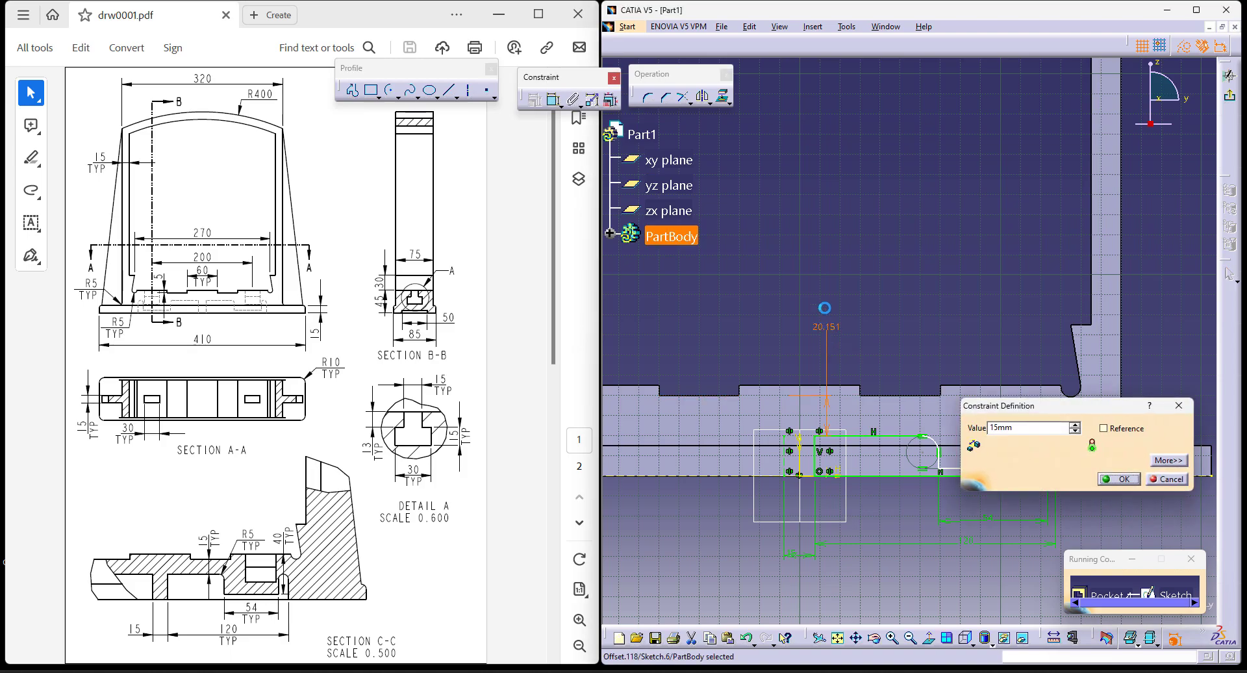
{"action": "type", "text": "15mm"}
{"action": "key", "text": "Return"}
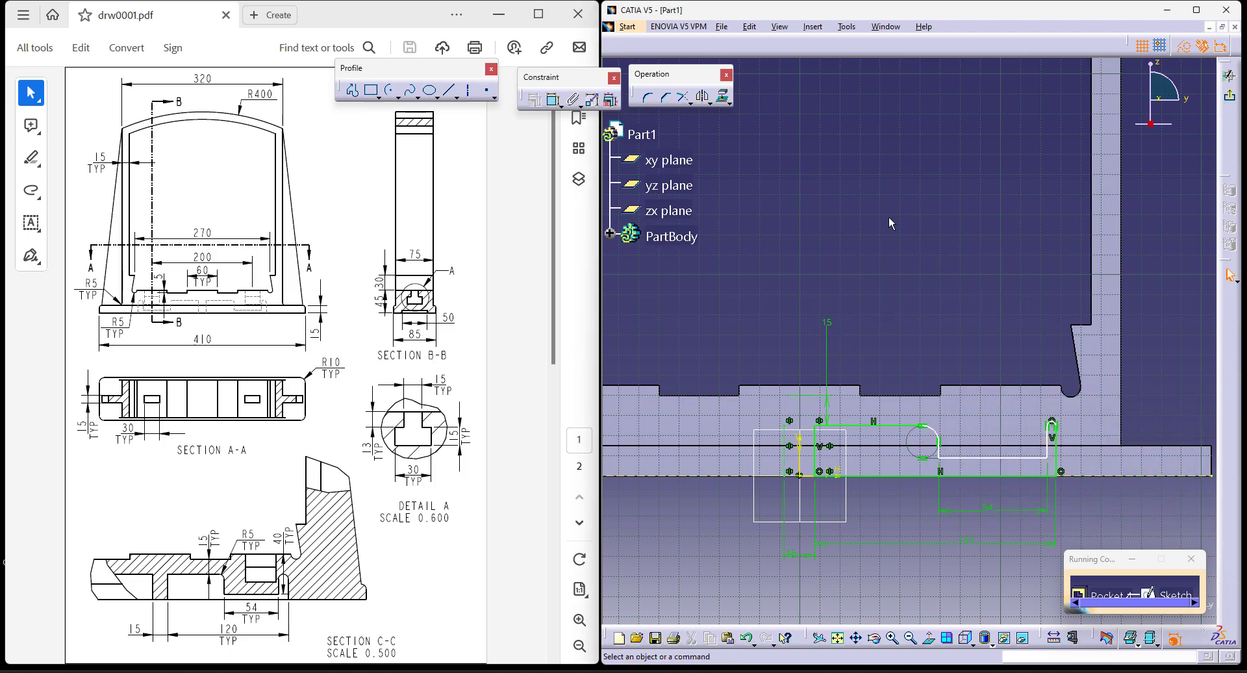
Constrain the profile's lower step line to be horizontal.
{"action": "left_click", "coordinate": [553, 100]}
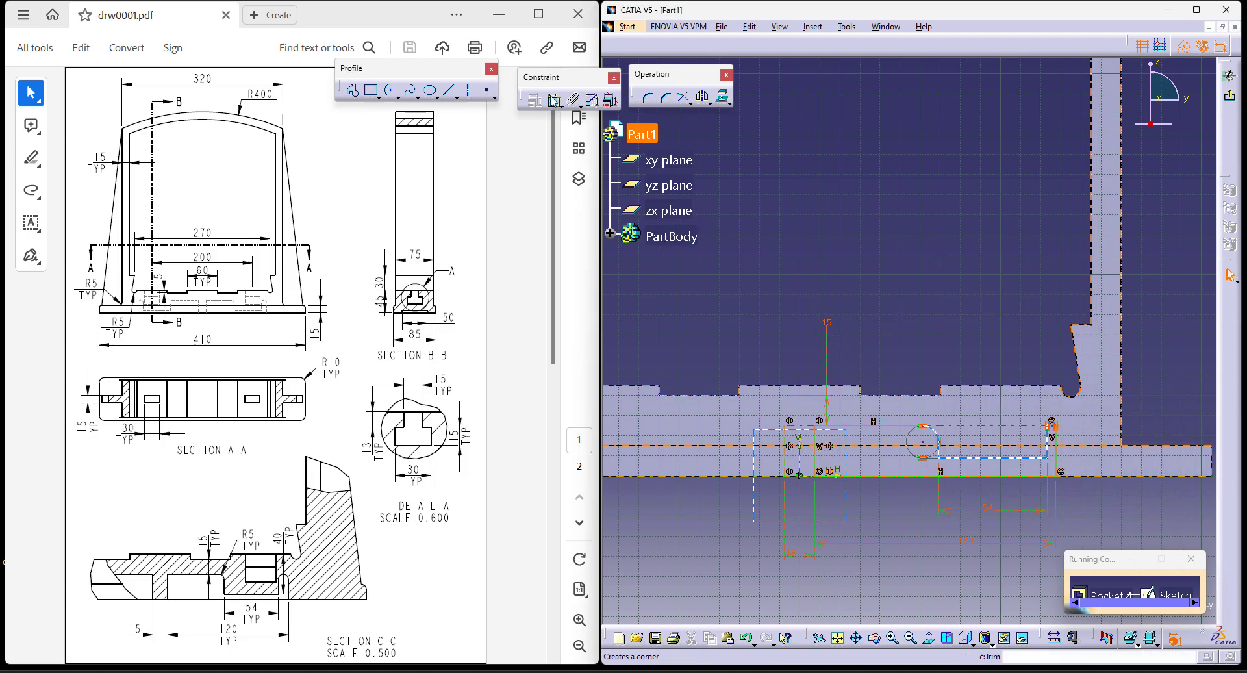
{"action": "left_click", "coordinate": [982, 393]}
{"action": "left_click", "coordinate": [982, 458]}
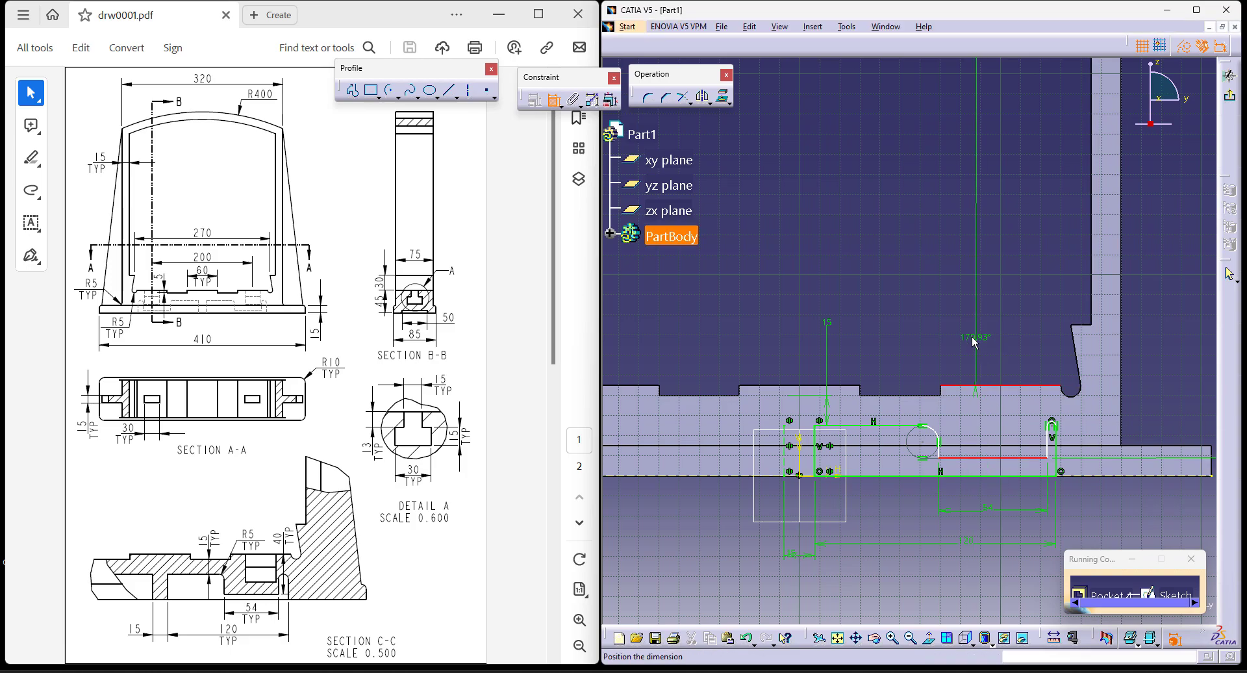
{"action": "right_click", "coordinate": [1000, 462]}
{"action": "mouse_move", "coordinate": [1065, 641]}
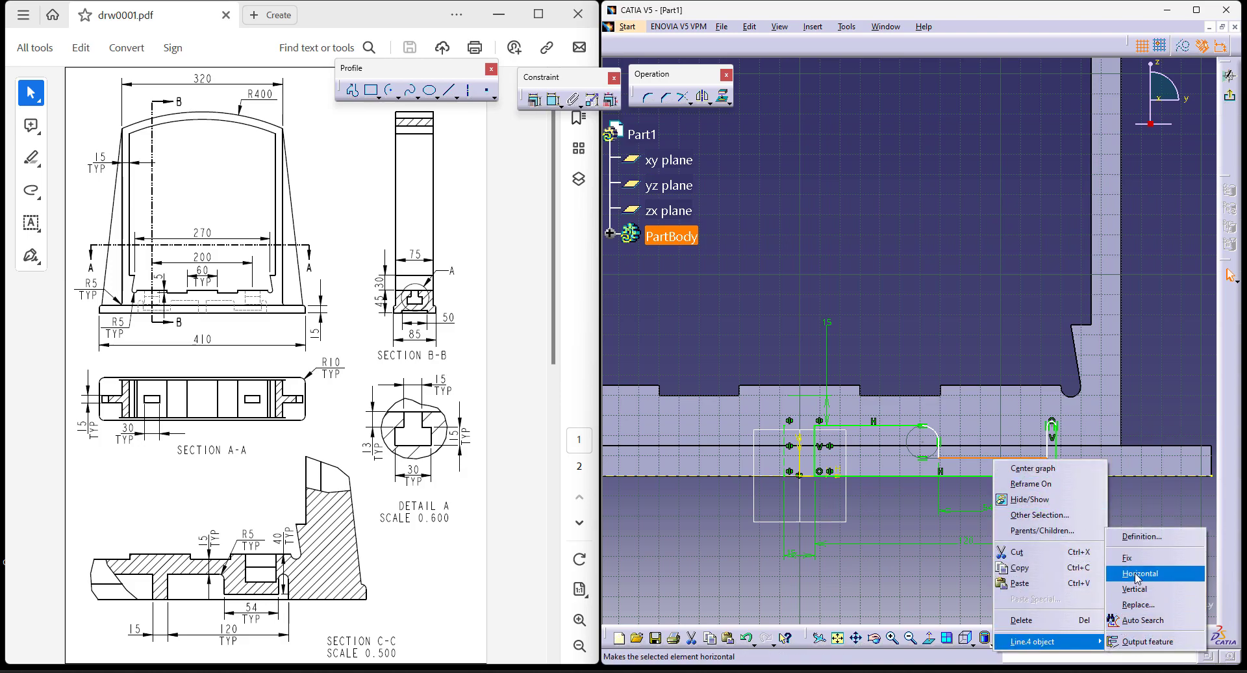
{"action": "left_click", "coordinate": [1135, 589]}
Dimension the distance between the base's raised top edge and the lower step line and set it to 40 mm.
{"action": "left_click", "coordinate": [553, 100]}
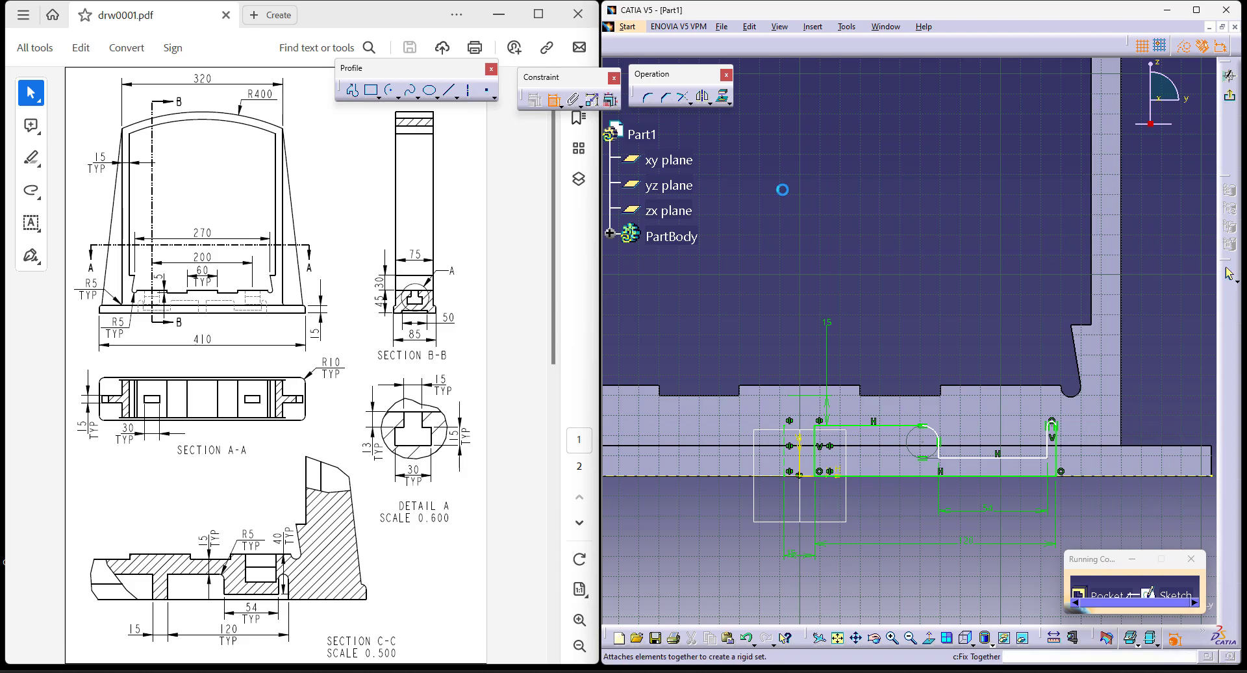
{"action": "left_click", "coordinate": [1003, 463]}
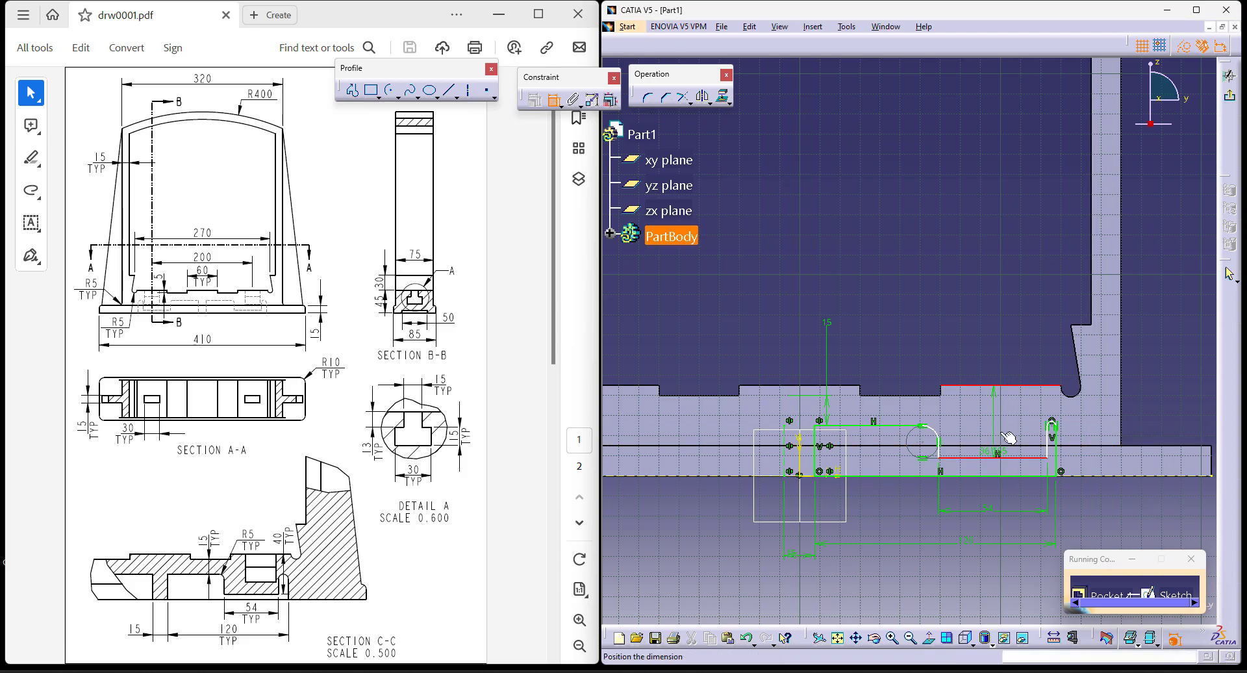
{"action": "double_click", "coordinate": [1000, 318]}
{"action": "type", "text": "40"}
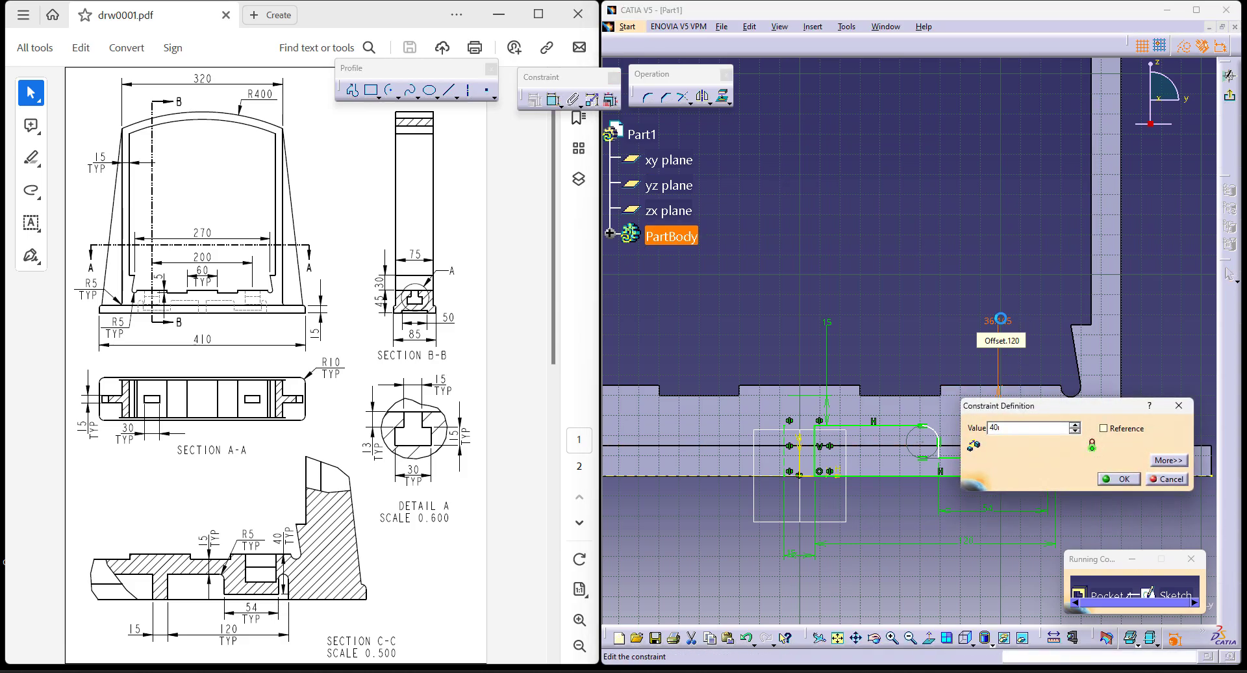
{"action": "key", "text": "Return"}
Try to dimension the radius of the profile's inner corner arc and delete that radius dimension.
{"action": "left_click", "coordinate": [553, 99]}
{"action": "left_click", "coordinate": [940, 435]}
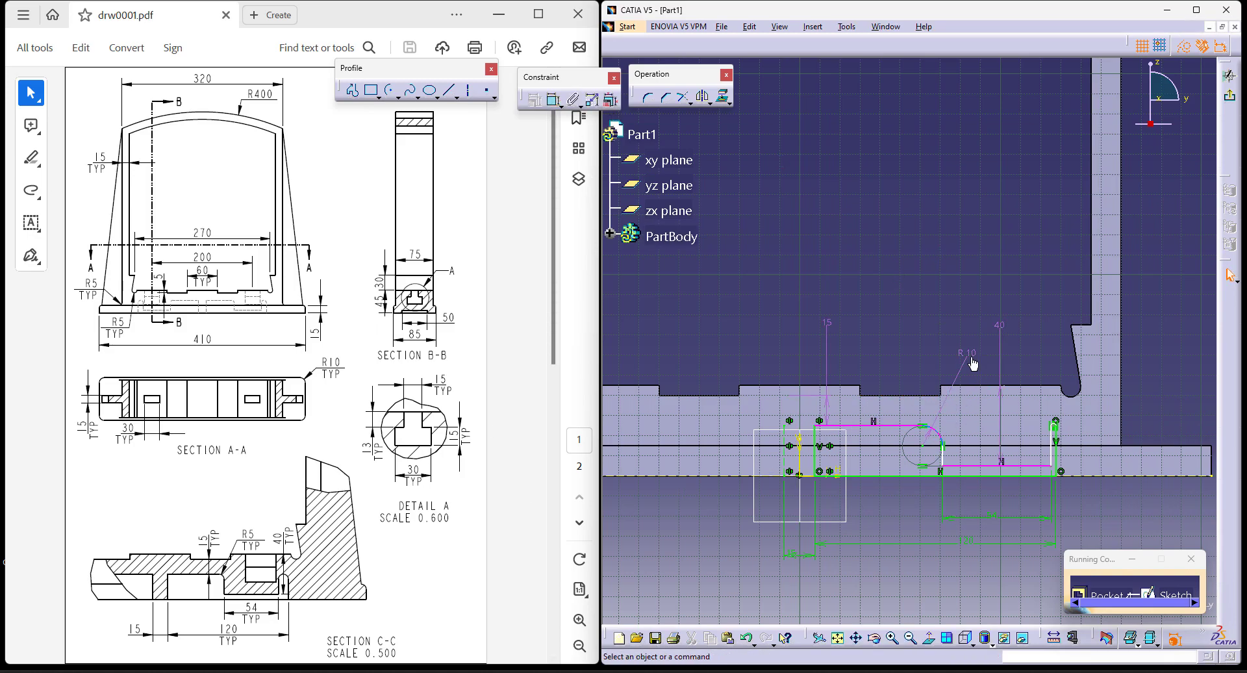
{"action": "left_click", "coordinate": [972, 353]}
{"action": "middle_click_drag", "start_coordinate": [958, 588], "coordinate": [904, 556], "text": "ctrl"}
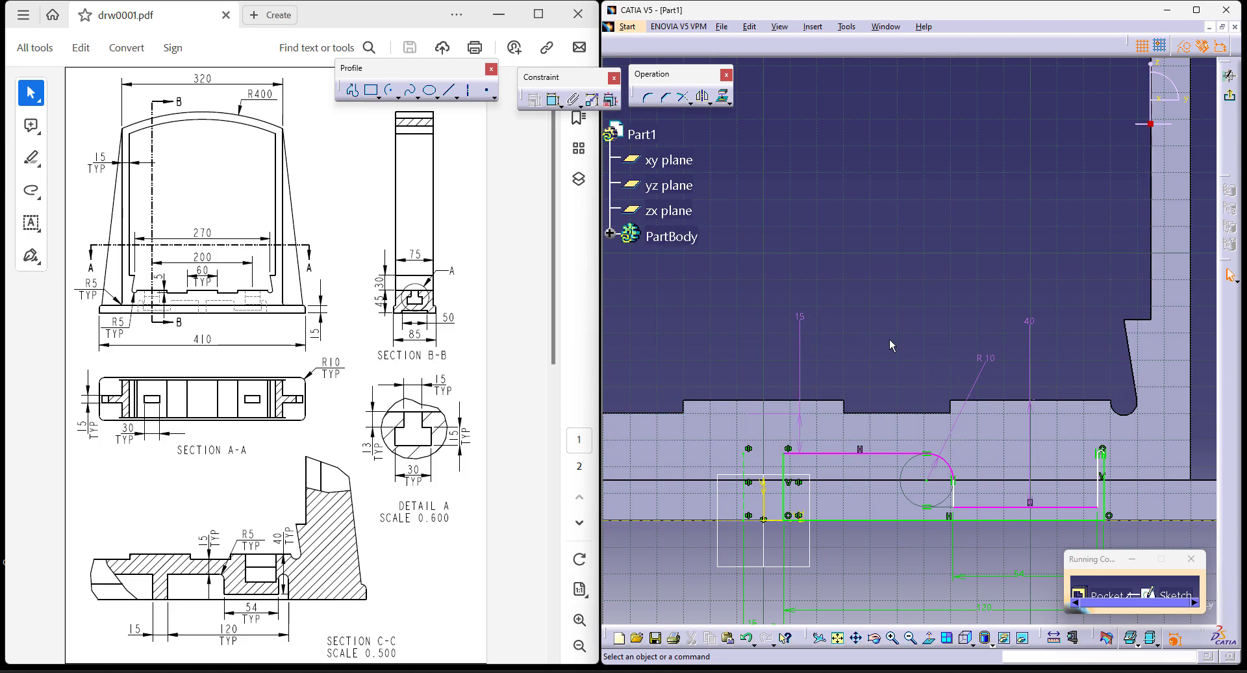
{"action": "middle_click_drag", "start_coordinate": [890, 270], "coordinate": [861, 240]}
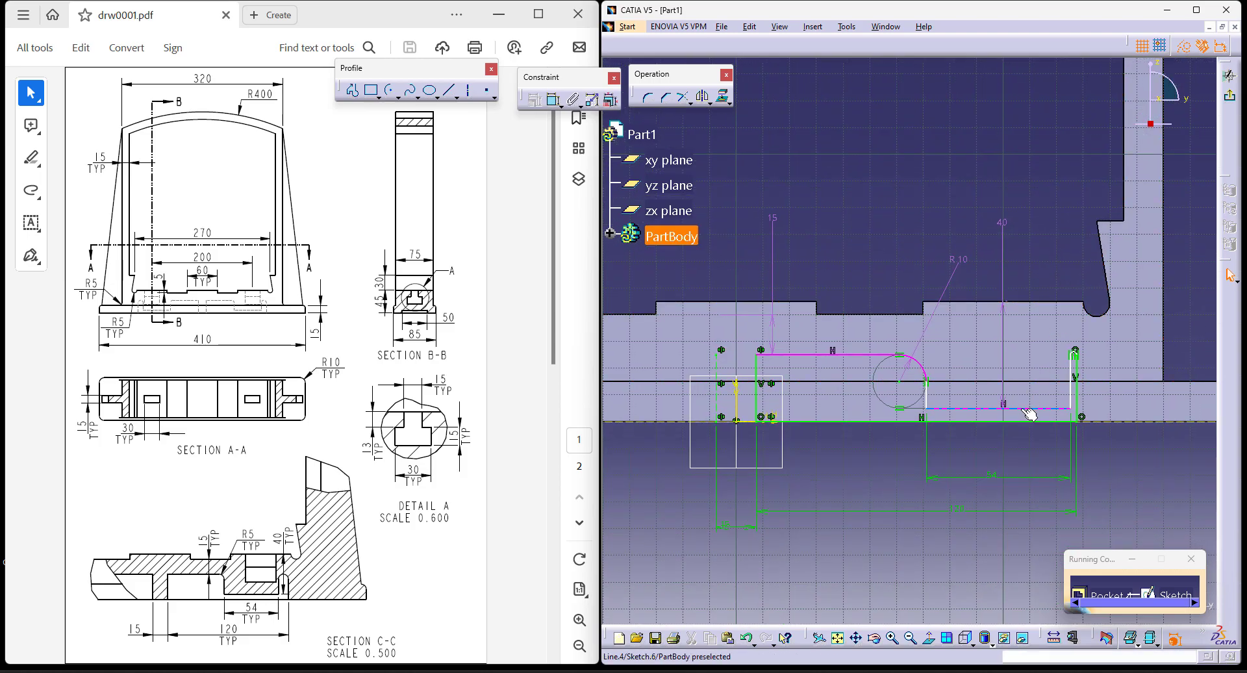
{"action": "left_click", "coordinate": [968, 268]}
{"action": "key", "text": "Delete"}
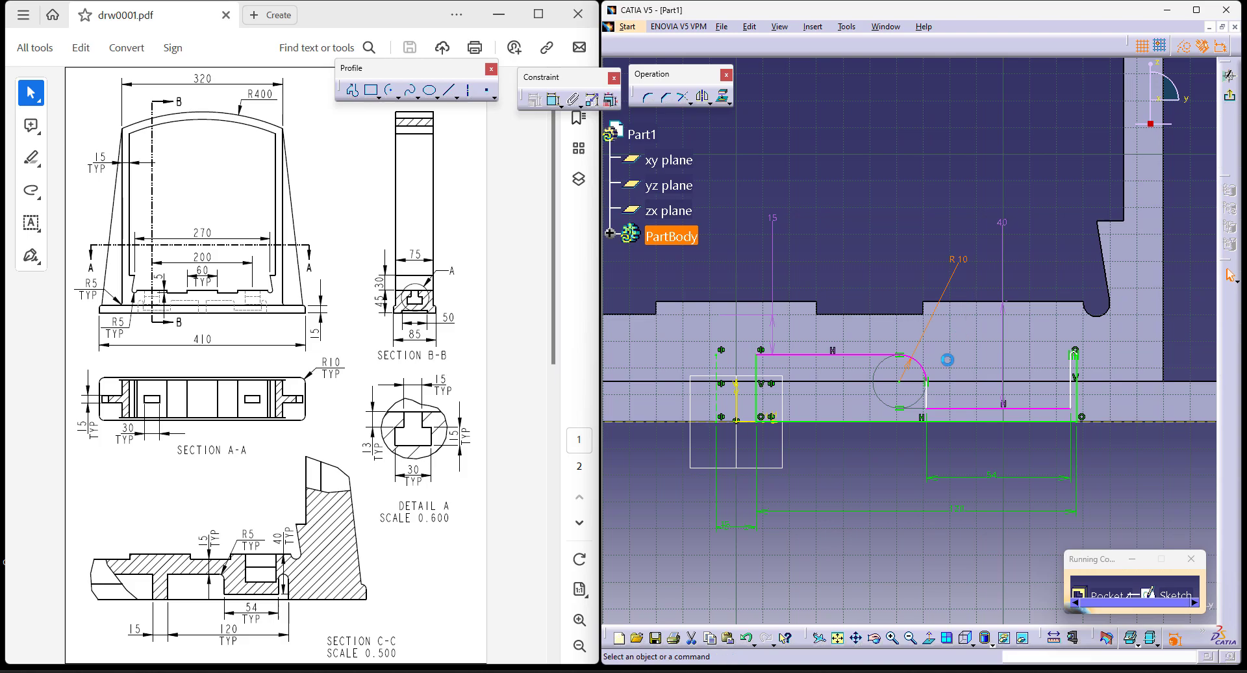
Constrain the short line between the corner arc and the lower step to be vertical.
{"action": "left_click_drag", "start_coordinate": [921, 400], "coordinate": [925, 398]}
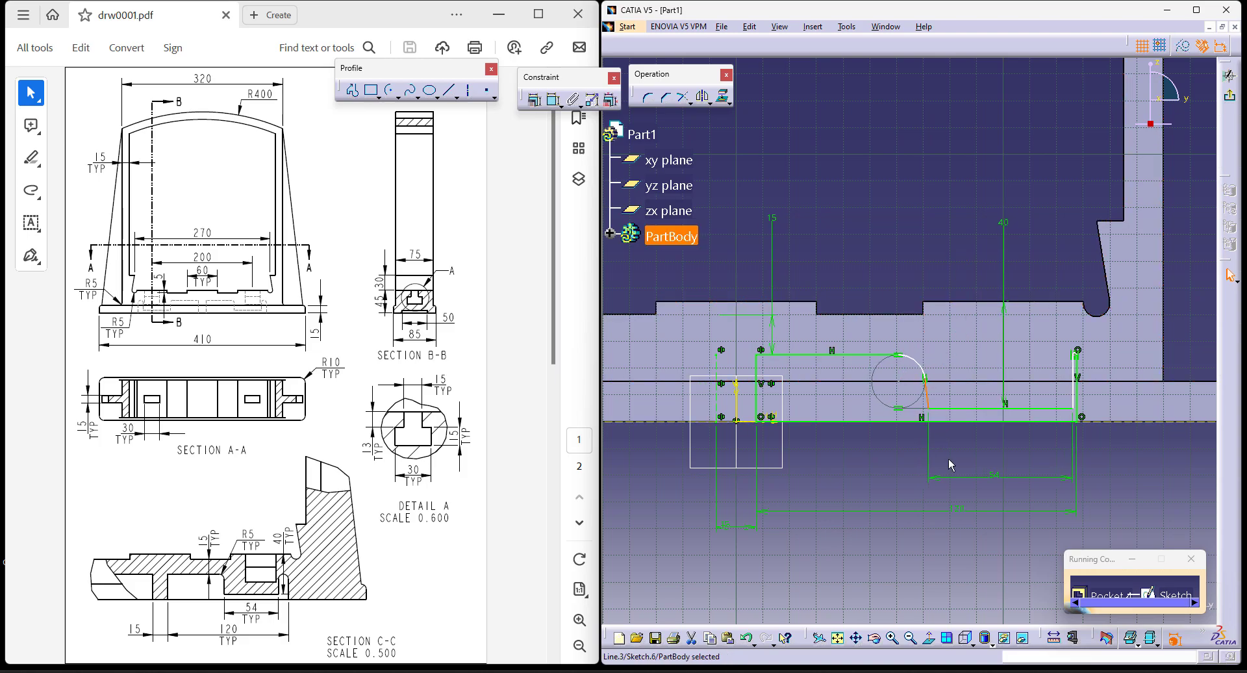
{"action": "right_click", "coordinate": [927, 397]}
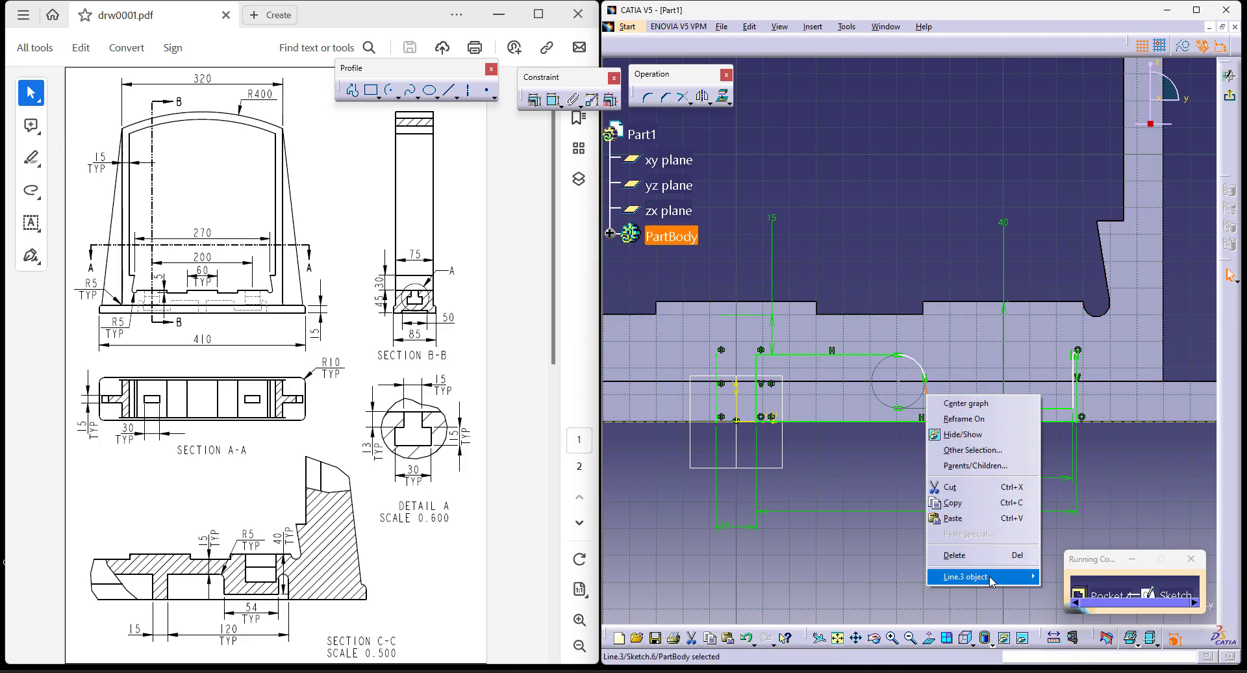
{"action": "mouse_move", "coordinate": [990, 576]}
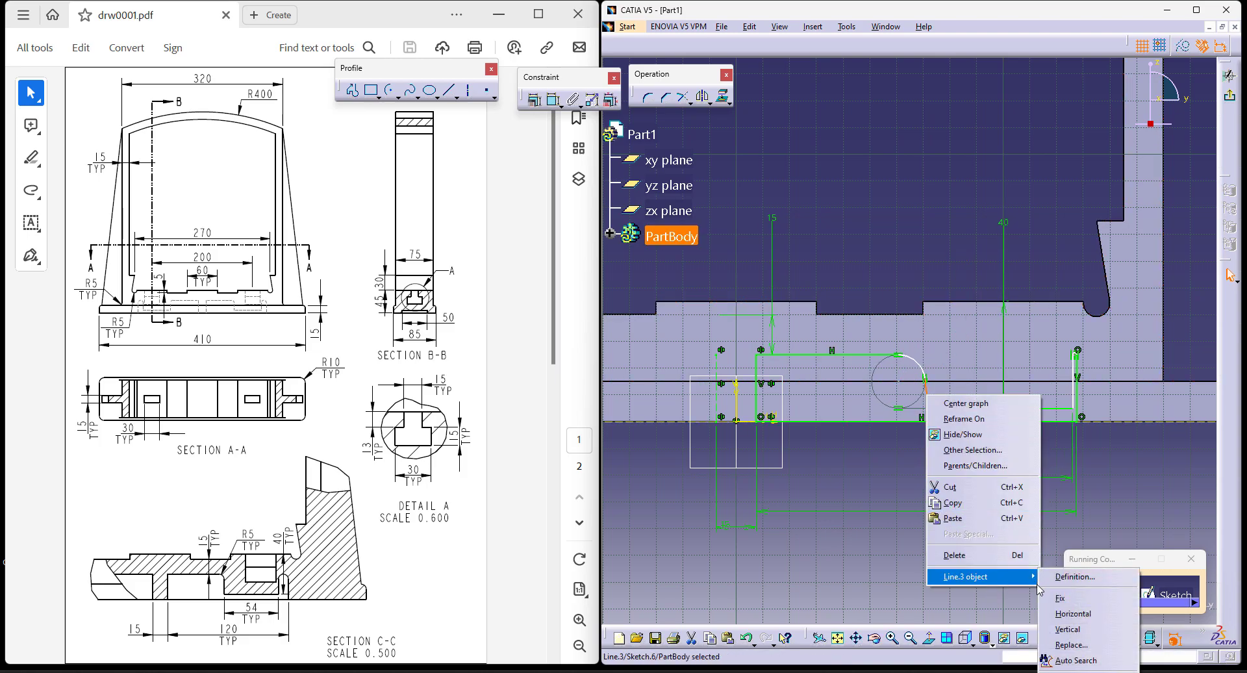
{"action": "left_click", "coordinate": [1056, 629]}
Delete the tangency constraint that ties the corner arc to the lower step line.
{"action": "left_click", "coordinate": [923, 546]}
{"action": "middle_click_drag", "start_coordinate": [922, 546], "coordinate": [935, 419]}
{"action": "left_click_drag", "start_coordinate": [927, 382], "coordinate": [935, 380]}
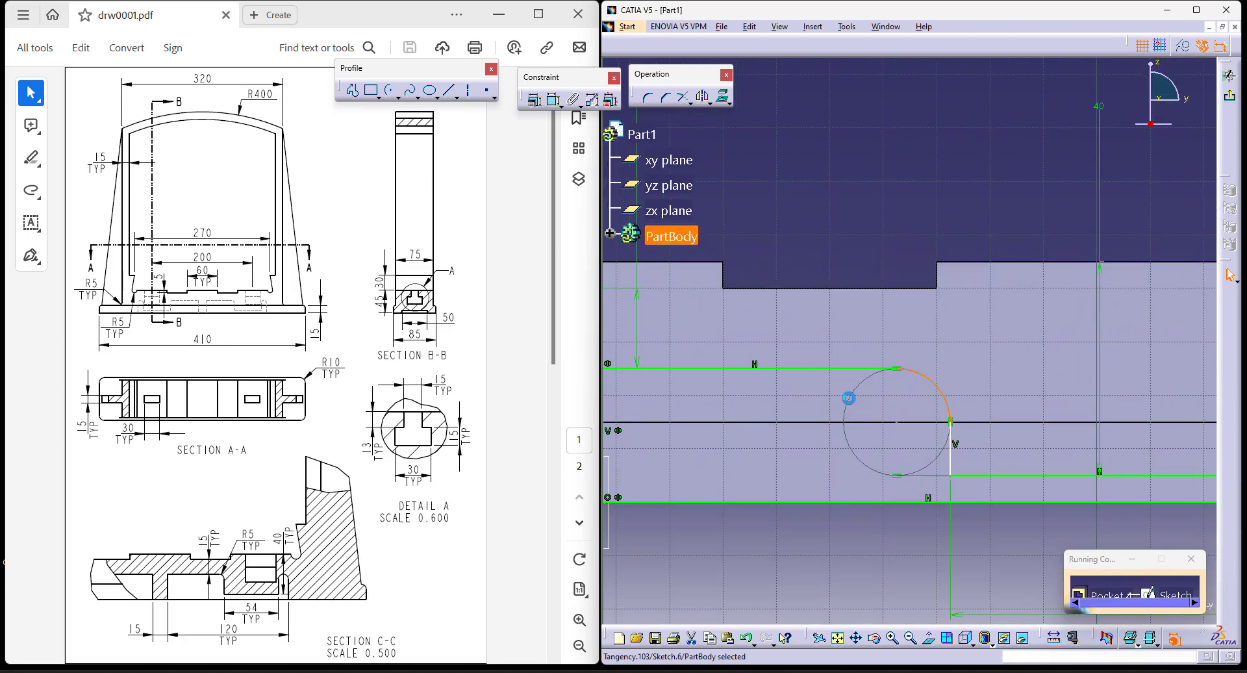
{"action": "left_click", "coordinate": [855, 405]}
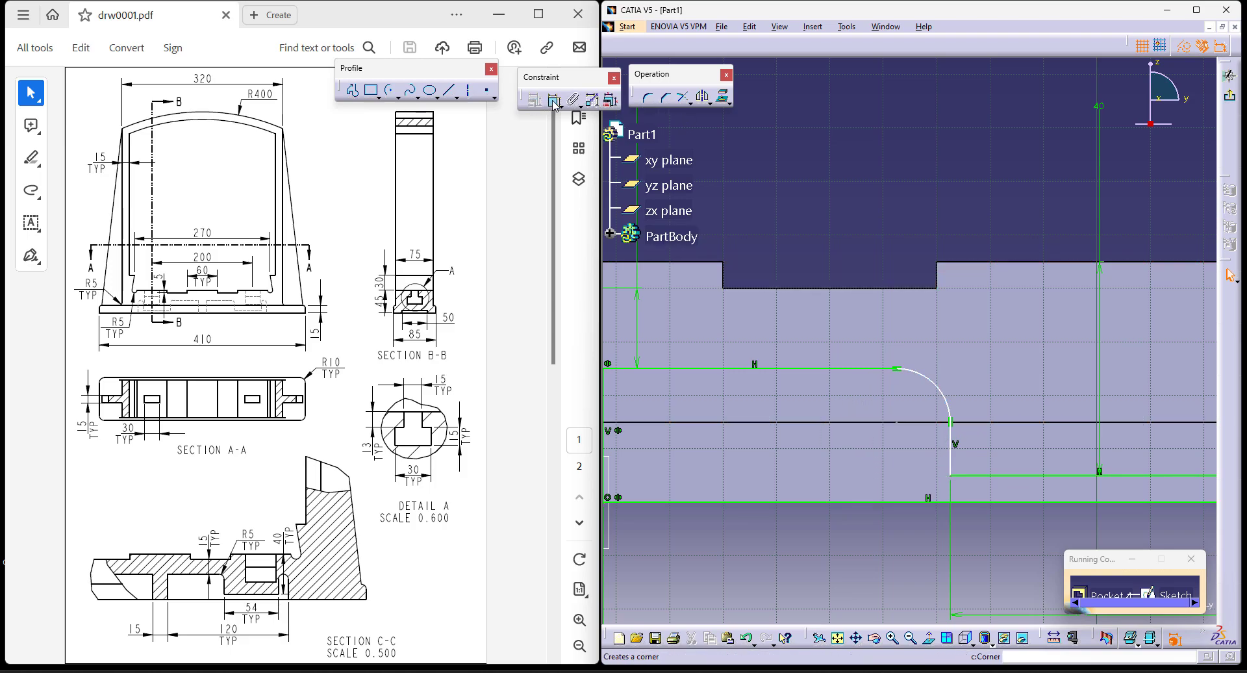
Dimension the radius of the profile's inner corner arc and set it to 5 mm.
{"action": "left_click", "coordinate": [939, 387]}
{"action": "left_click", "coordinate": [944, 191]}
{"action": "double_click", "coordinate": [939, 189]}
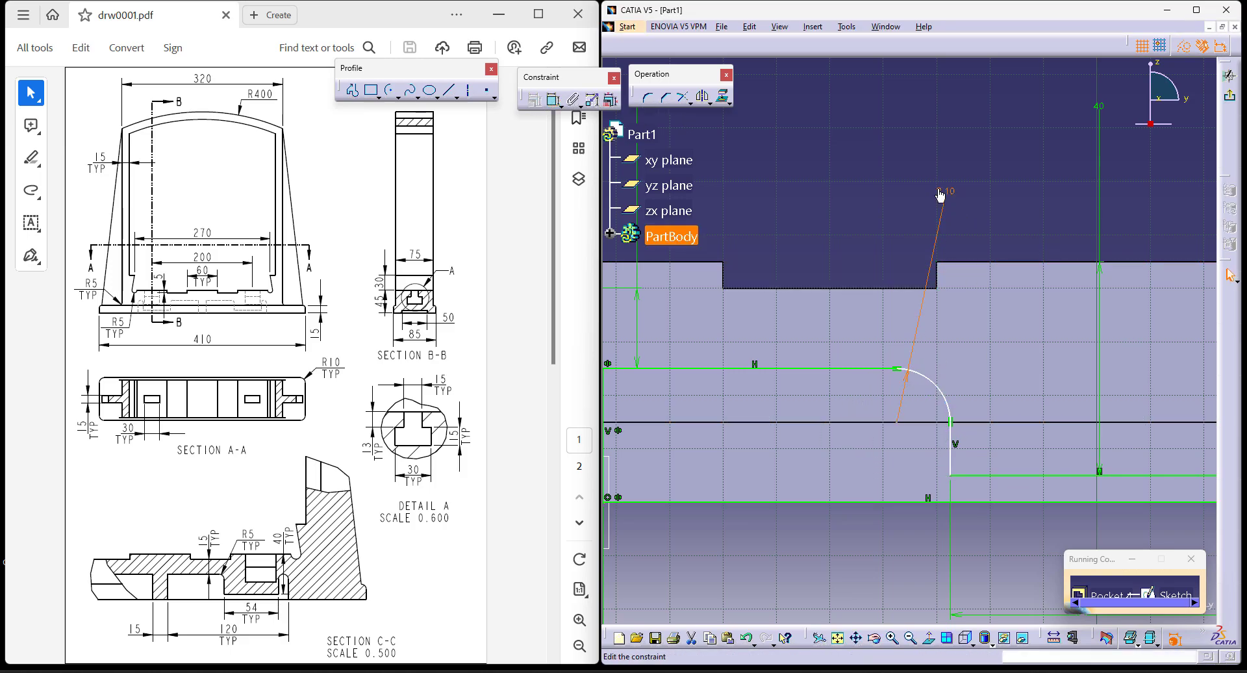
{"action": "type", "text": "5mm"}
{"action": "key", "text": "Return"}
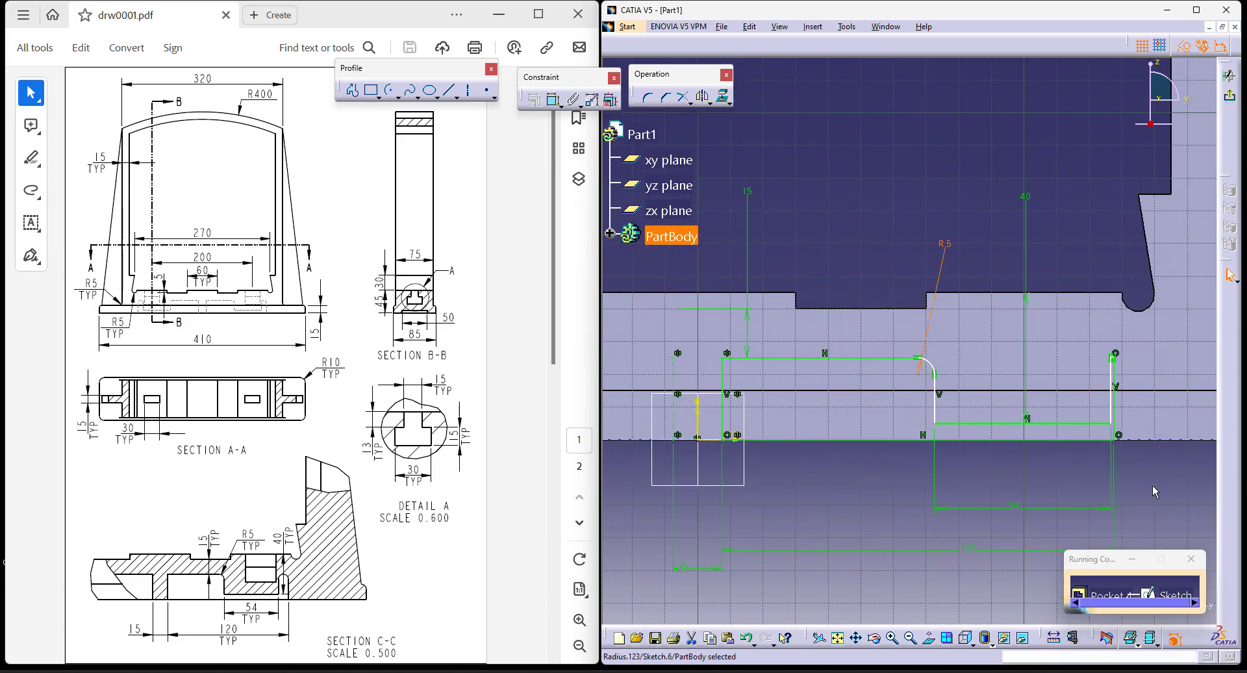
Widen the narrow round-topped slot at the profile's outer end, dimension its arc's radius and set it to 5 mm.
{"action": "middle_click_drag", "start_coordinate": [1132, 483], "coordinate": [1128, 462]}
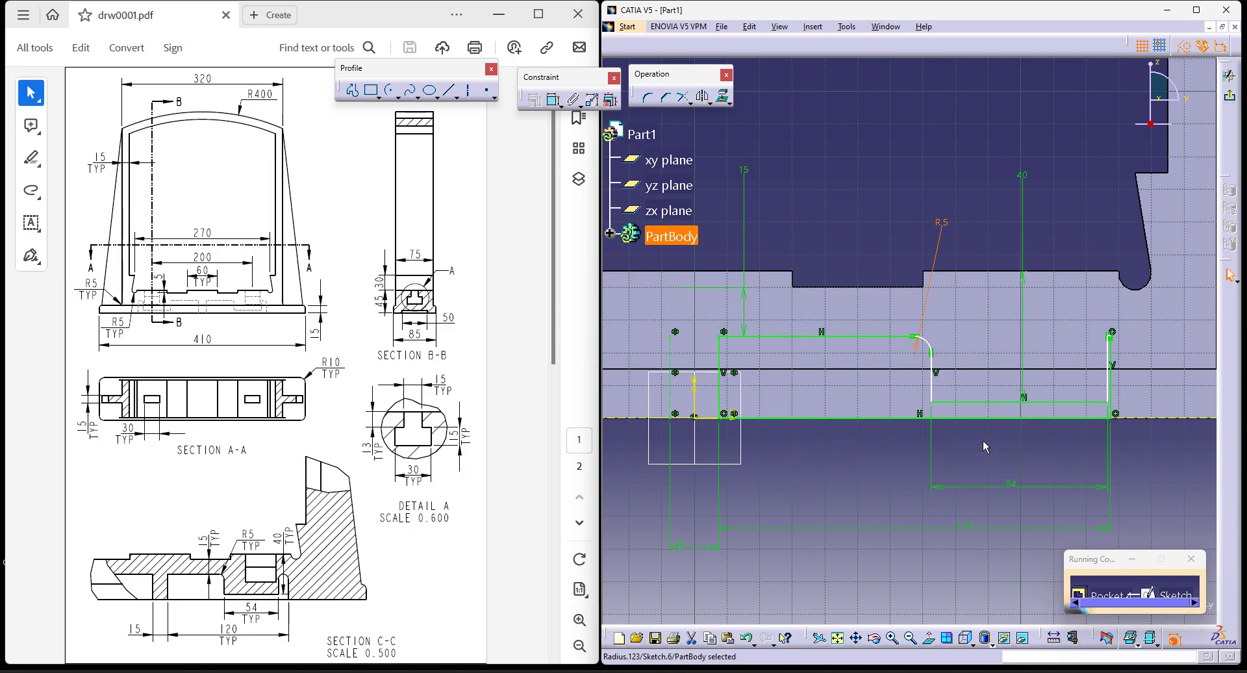
{"action": "scroll", "coordinate": [826, 472], "scroll_direction": "down", "scroll_amount": 2}
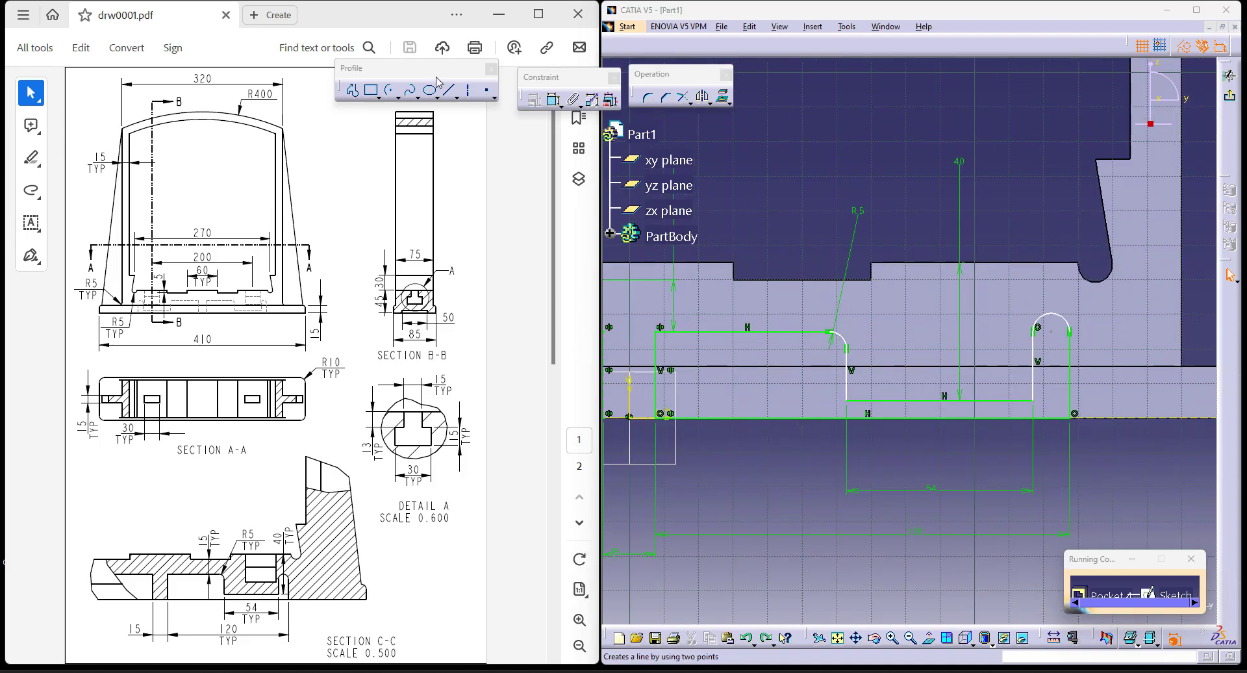
{"action": "left_click", "coordinate": [554, 104]}
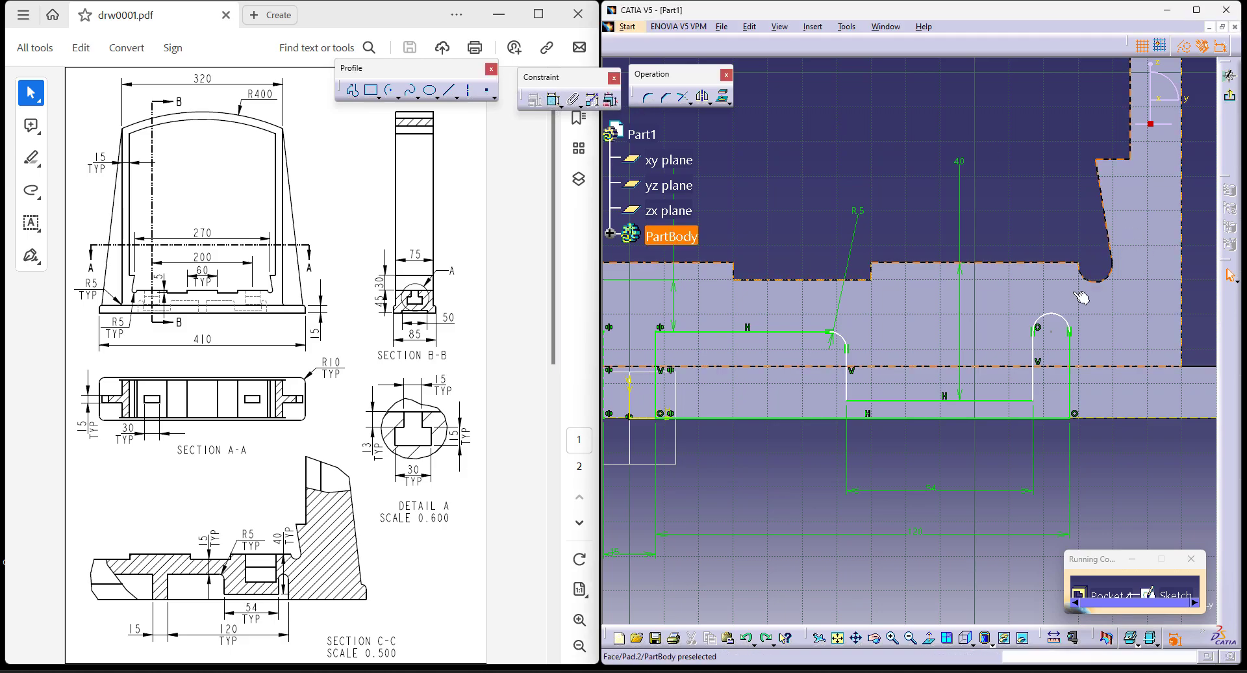
{"action": "left_click", "coordinate": [1048, 315]}
{"action": "left_click", "coordinate": [553, 98]}
{"action": "left_click", "coordinate": [1021, 213]}
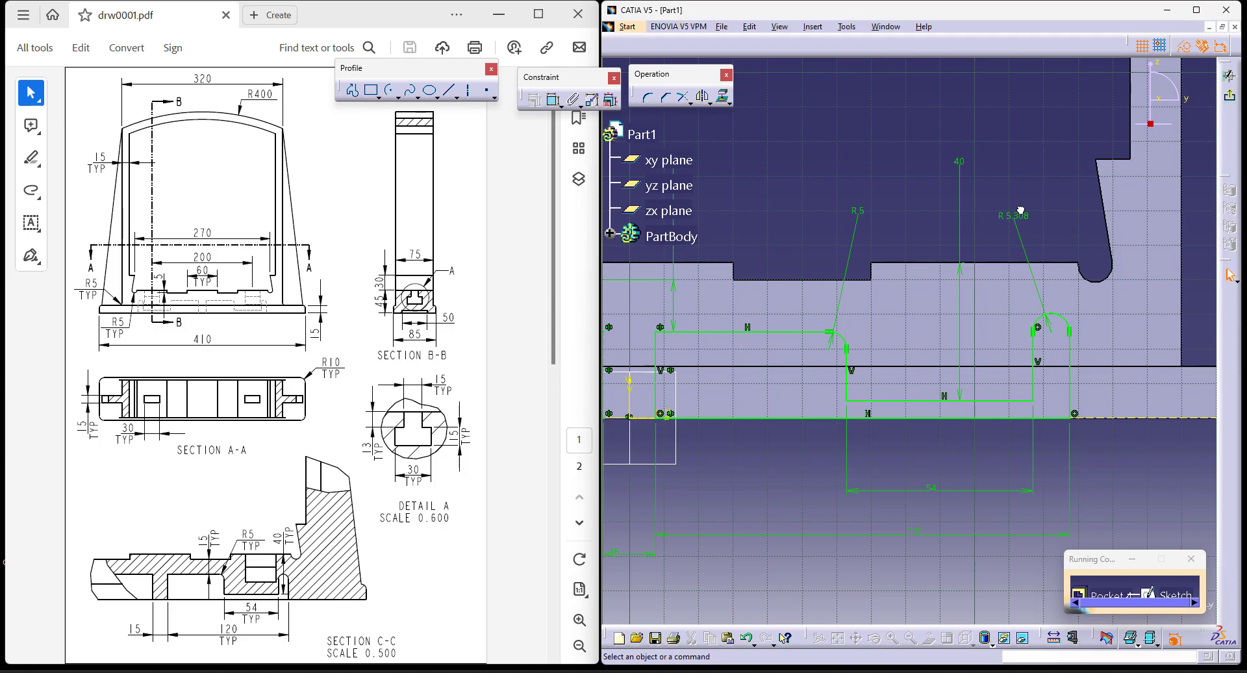
{"action": "double_click", "coordinate": [1019, 217]}
{"action": "key", "text": "Return"}
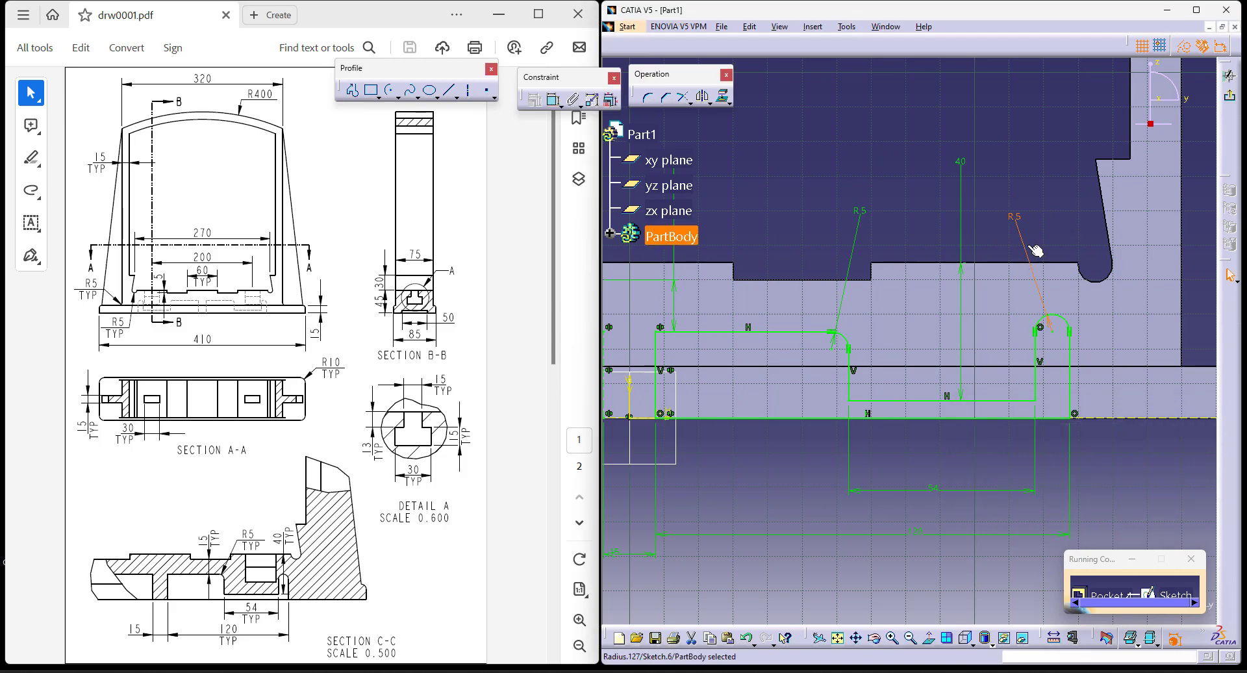
Finish the sketch and cut the pocket with a Dimension limit, 25 mm depth and mirrored extent.
{"action": "left_click", "coordinate": [1230, 104]}
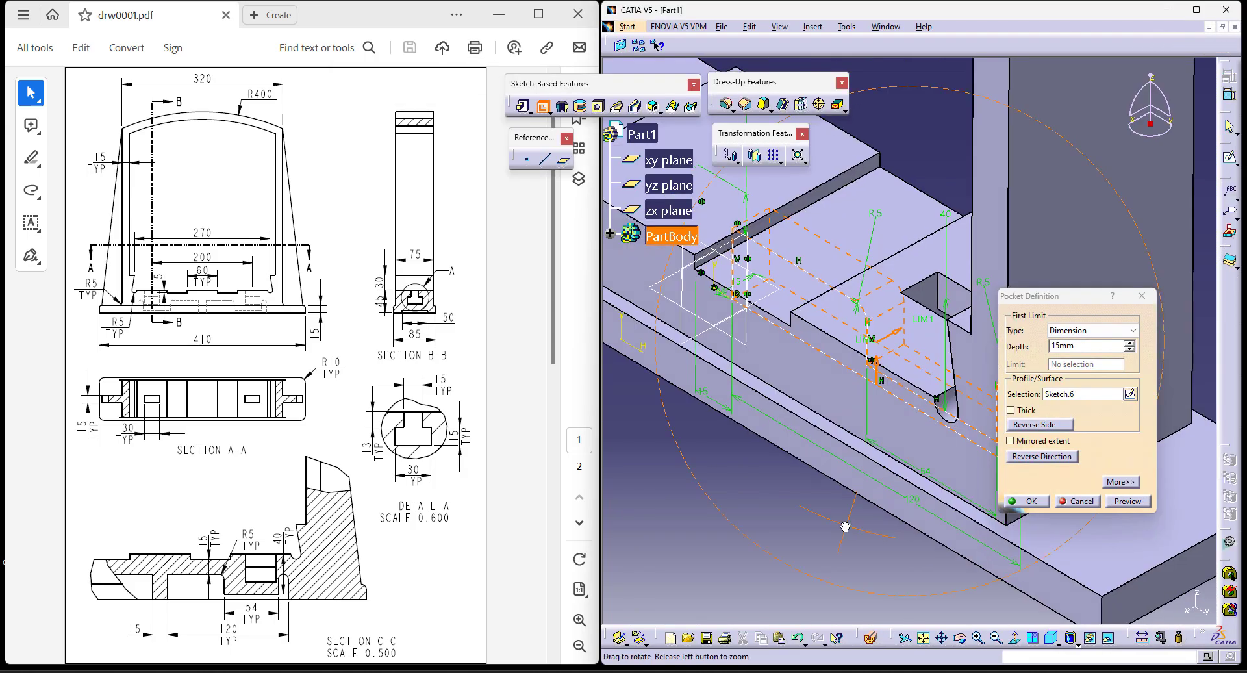
{"action": "middle_click_drag", "start_coordinate": [846, 530], "coordinate": [885, 242]}
{"action": "left_click", "coordinate": [1092, 330]}
{"action": "left_click", "coordinate": [1078, 345]}
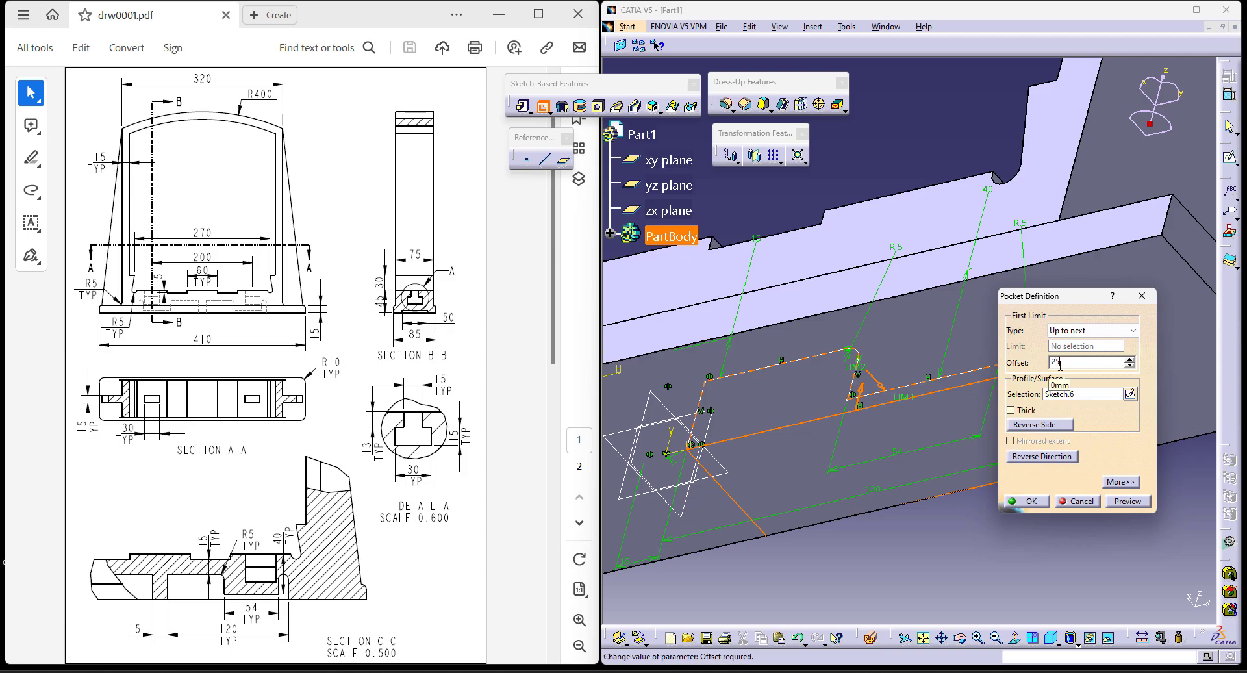
{"action": "left_click", "coordinate": [1093, 332]}
{"action": "left_click", "coordinate": [1078, 339]}
{"action": "double_click", "coordinate": [1076, 346]}
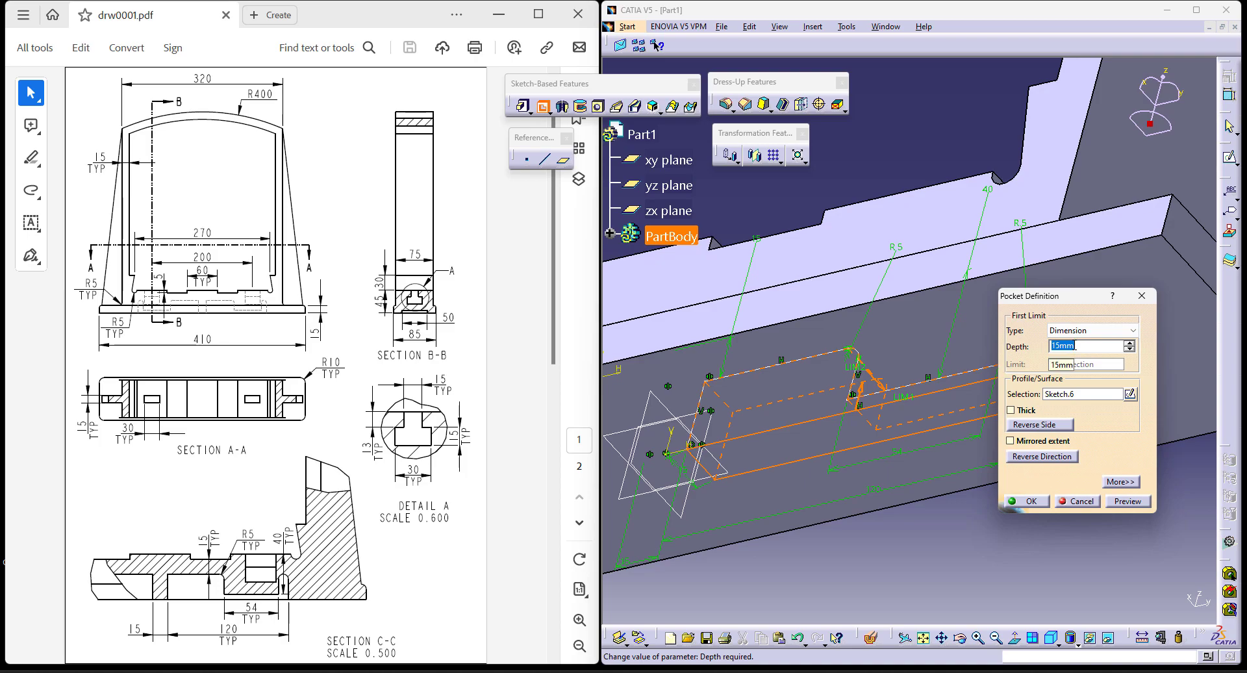
{"action": "type", "text": "25"}
{"action": "key", "text": "Return"}
{"action": "left_click", "coordinate": [1044, 442]}
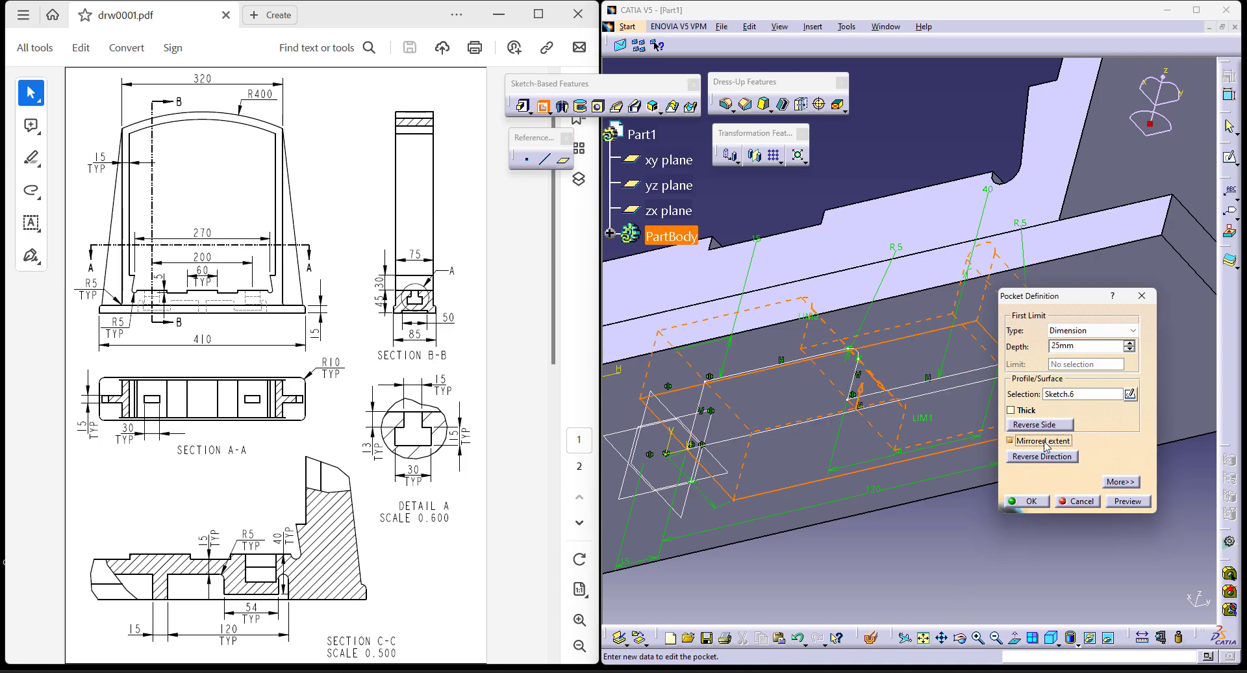
{"action": "left_click", "coordinate": [1029, 501]}
Delete the Pad.3 feature together with its aggregated elements.
{"action": "middle_click_drag", "start_coordinate": [845, 513], "coordinate": [646, 276]}
{"action": "left_click", "coordinate": [609, 234]}
{"action": "scroll", "coordinate": [682, 406], "scroll_direction": "down", "scroll_amount": 3}
{"action": "left_click", "coordinate": [687, 363]}
{"action": "middle_click_drag", "start_coordinate": [903, 433], "coordinate": [995, 180]}
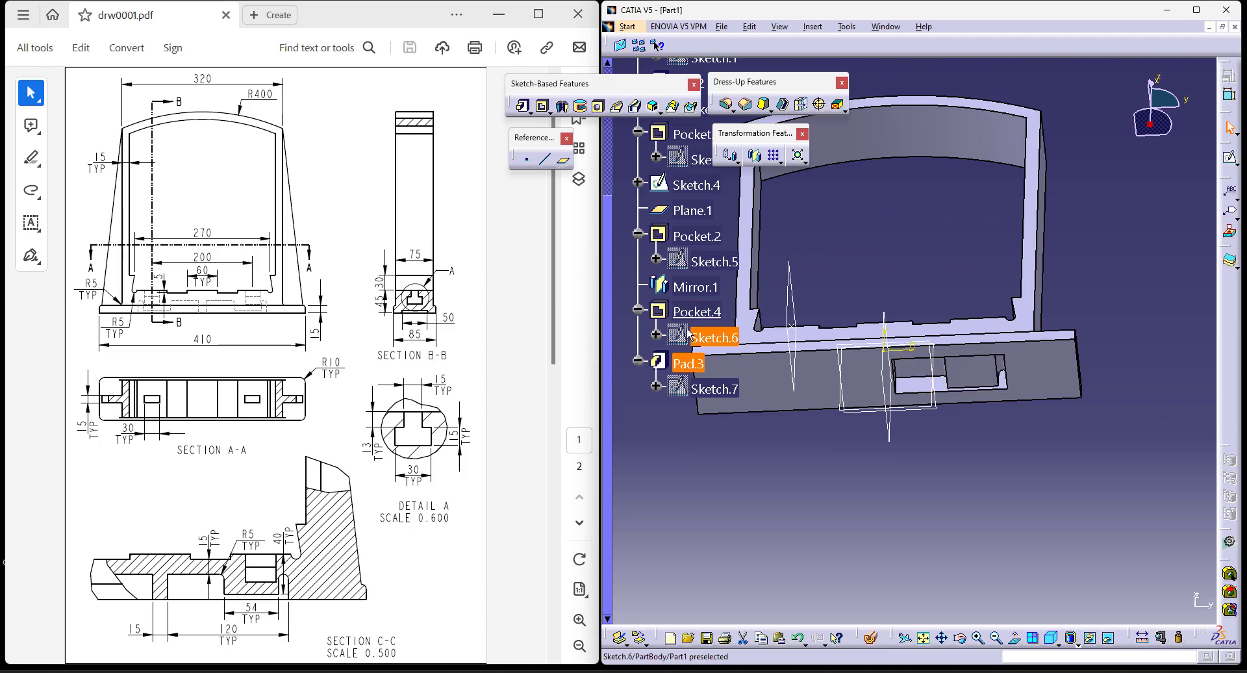
{"action": "double_click", "coordinate": [679, 363]}
{"action": "left_click", "coordinate": [1079, 502]}
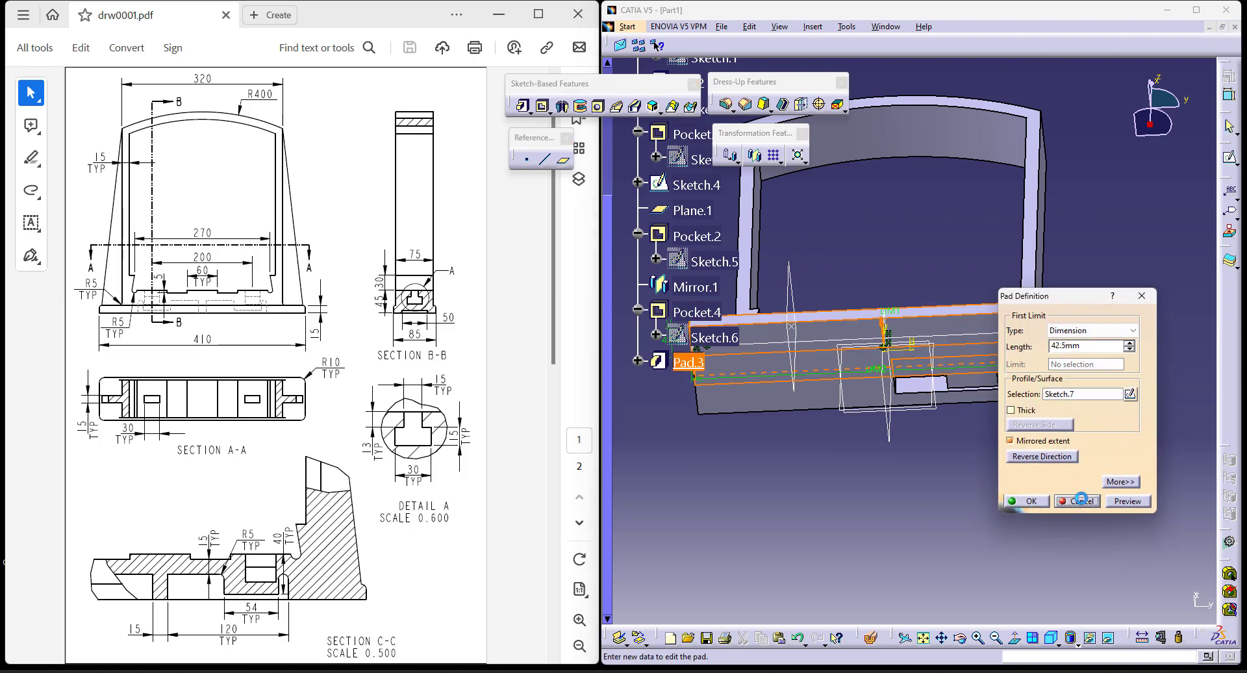
{"action": "right_click", "coordinate": [678, 364]}
{"action": "left_click", "coordinate": [723, 546]}
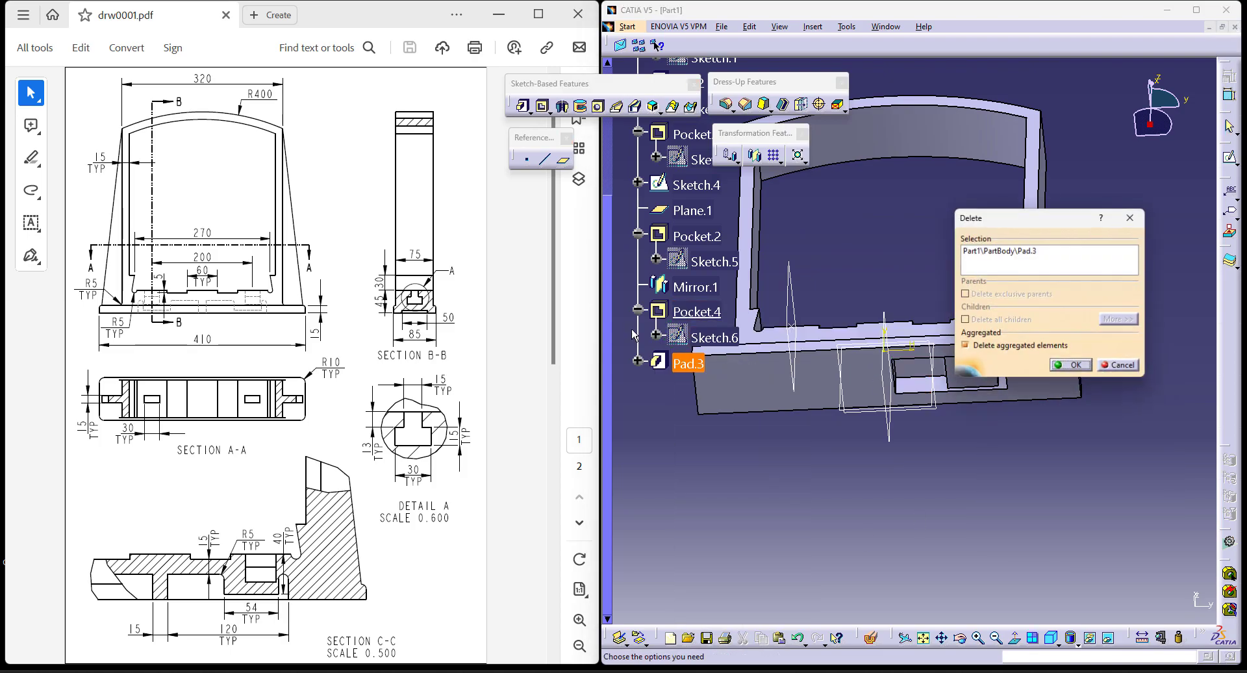
Mirror the underside pocket Pocket.4 about the zx plane.
{"action": "left_click", "coordinate": [708, 313]}
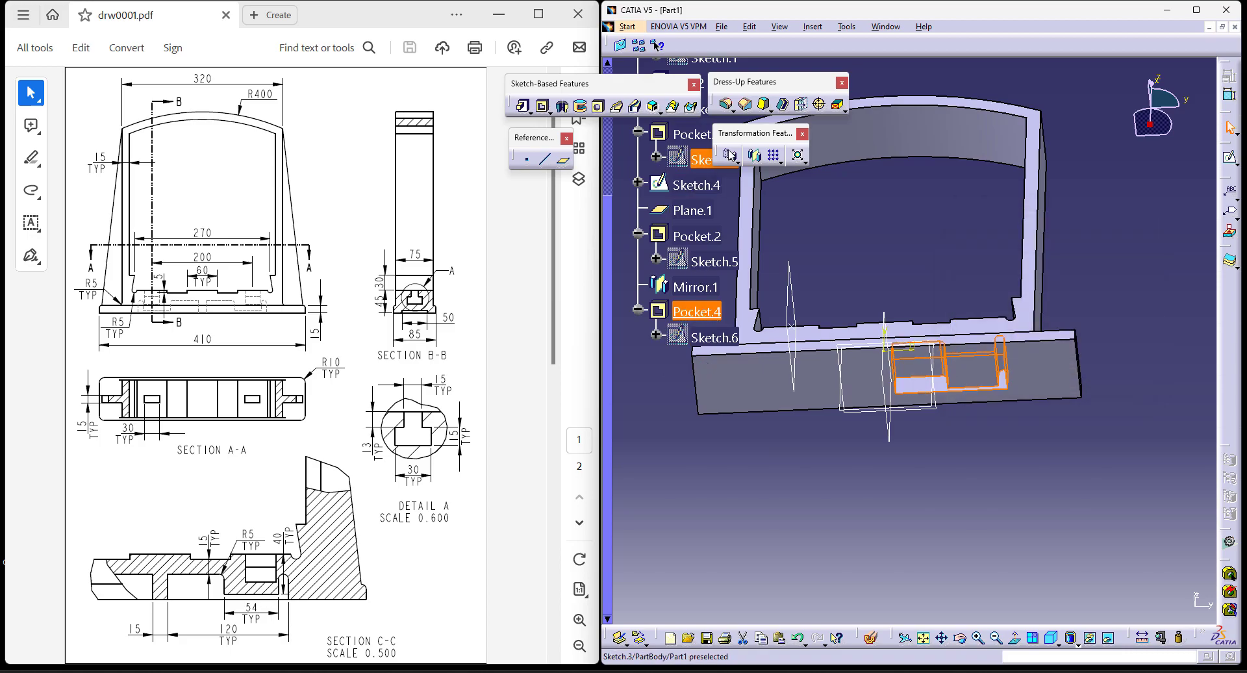
{"action": "left_click", "coordinate": [754, 155]}
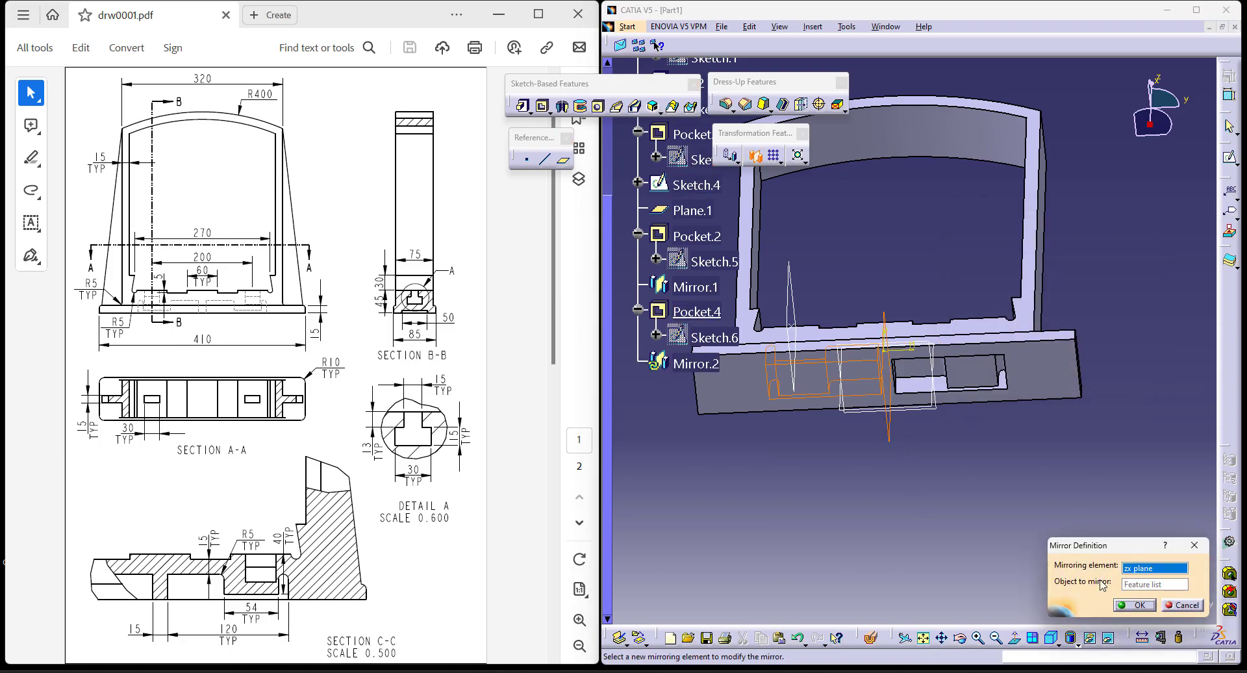
{"action": "left_click", "coordinate": [1135, 605]}
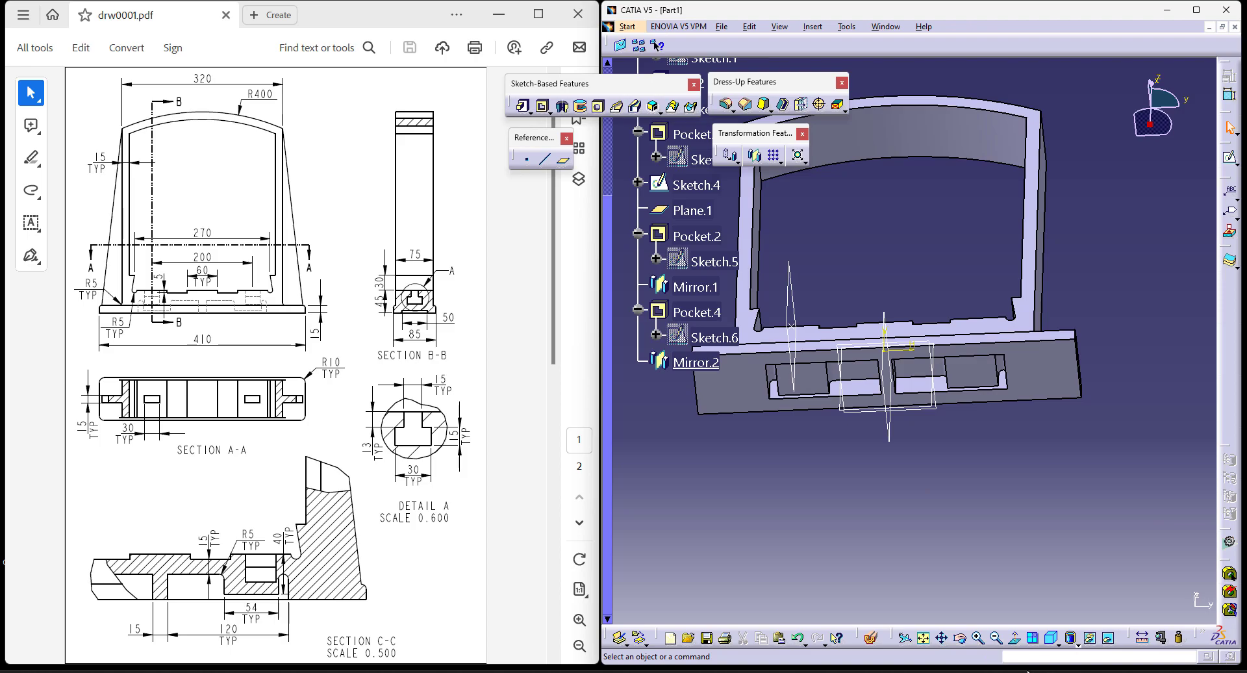
Examine the underside pockets and slots in a temporary lengthwise section cut and return to the isometric view.
{"action": "left_click", "coordinate": [1046, 643]}
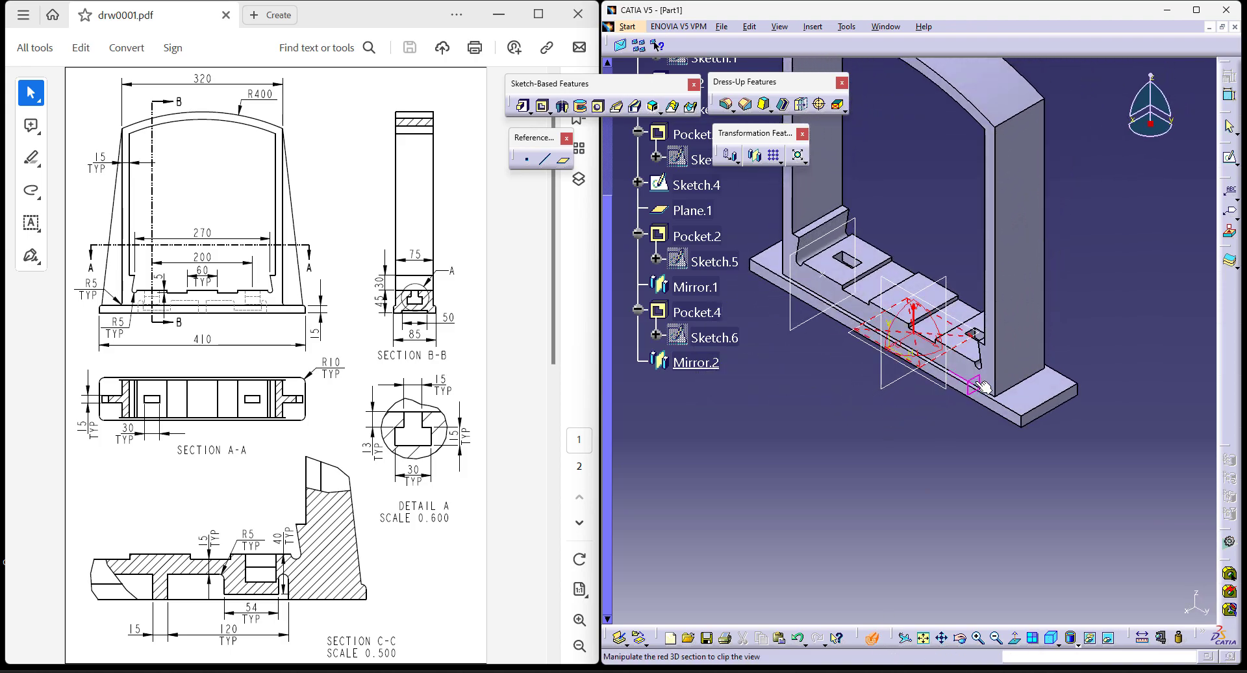
{"action": "left_click", "coordinate": [948, 388]}
{"action": "middle_click_drag", "start_coordinate": [936, 443], "coordinate": [1096, 296]}
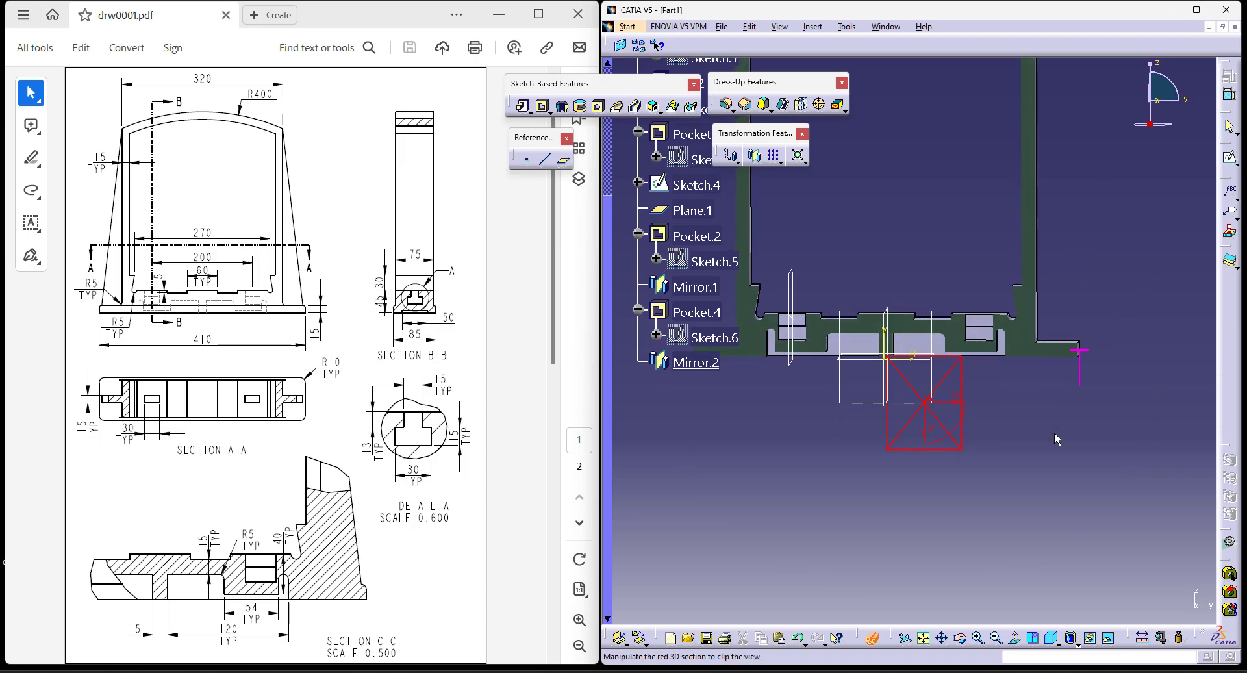
{"action": "left_click", "coordinate": [875, 638]}
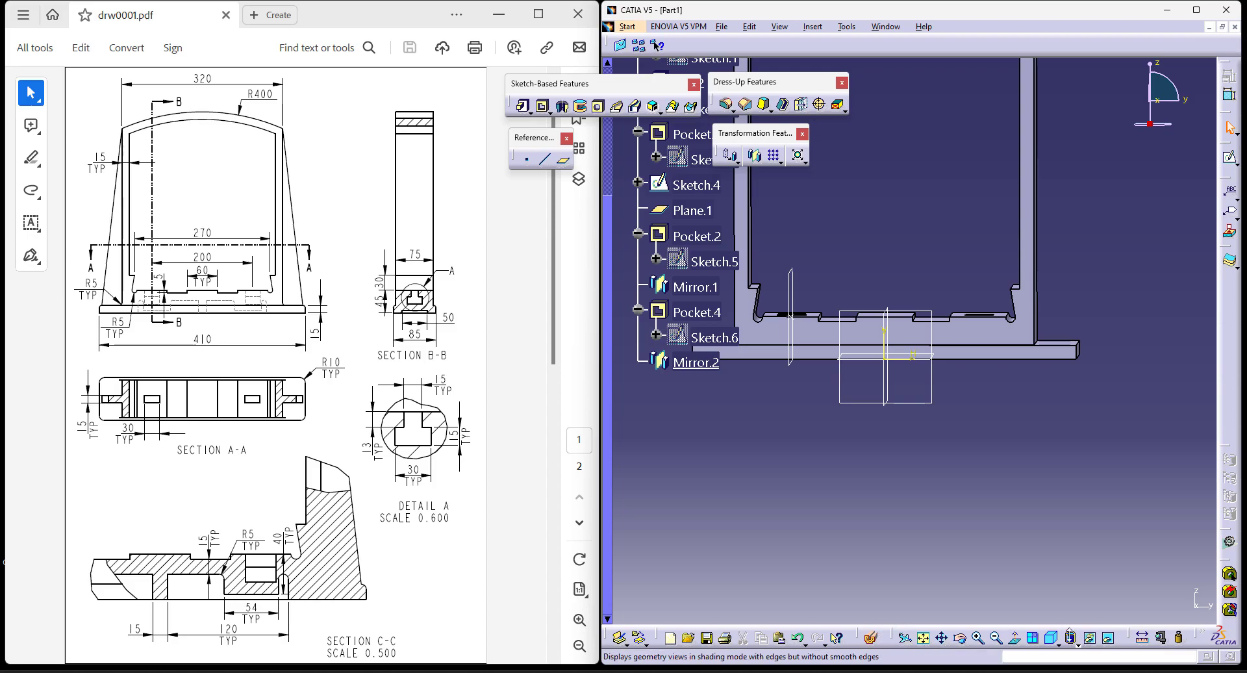
{"action": "left_click", "coordinate": [1050, 640]}
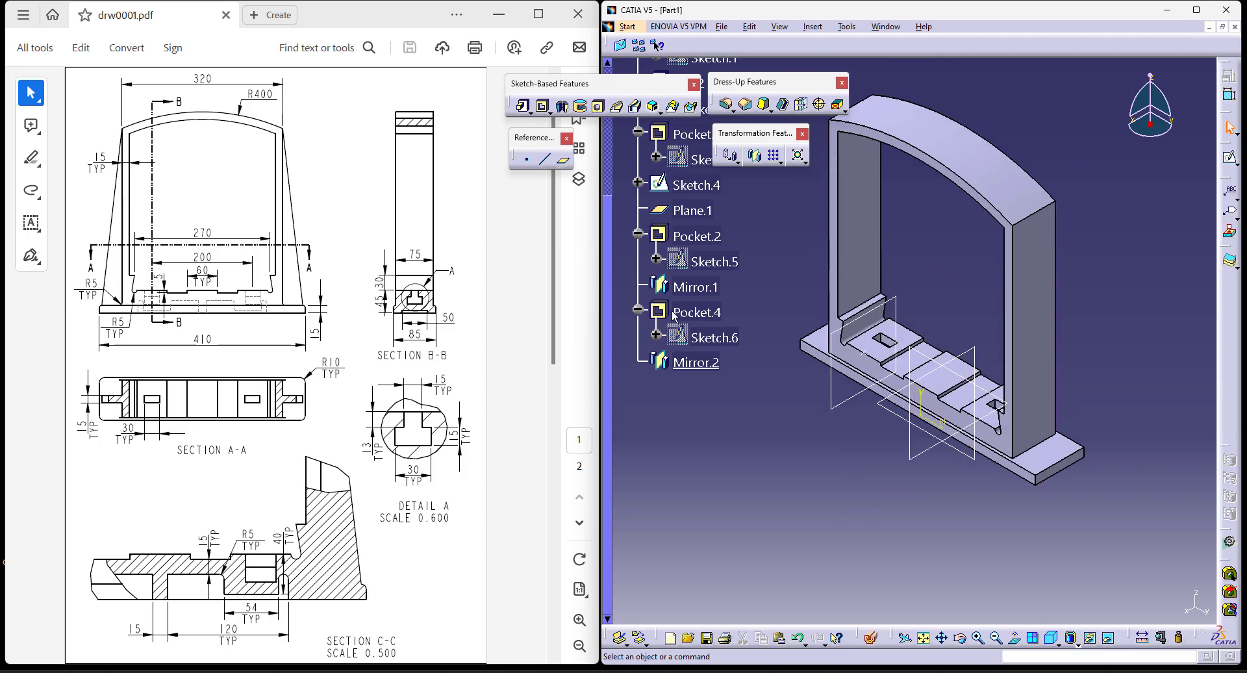
Round the four vertical corner edges of the base plate with a 10 mm edge fillet.
{"action": "left_click", "coordinate": [727, 106]}
{"action": "middle_click_drag", "start_coordinate": [948, 528], "coordinate": [927, 558]}
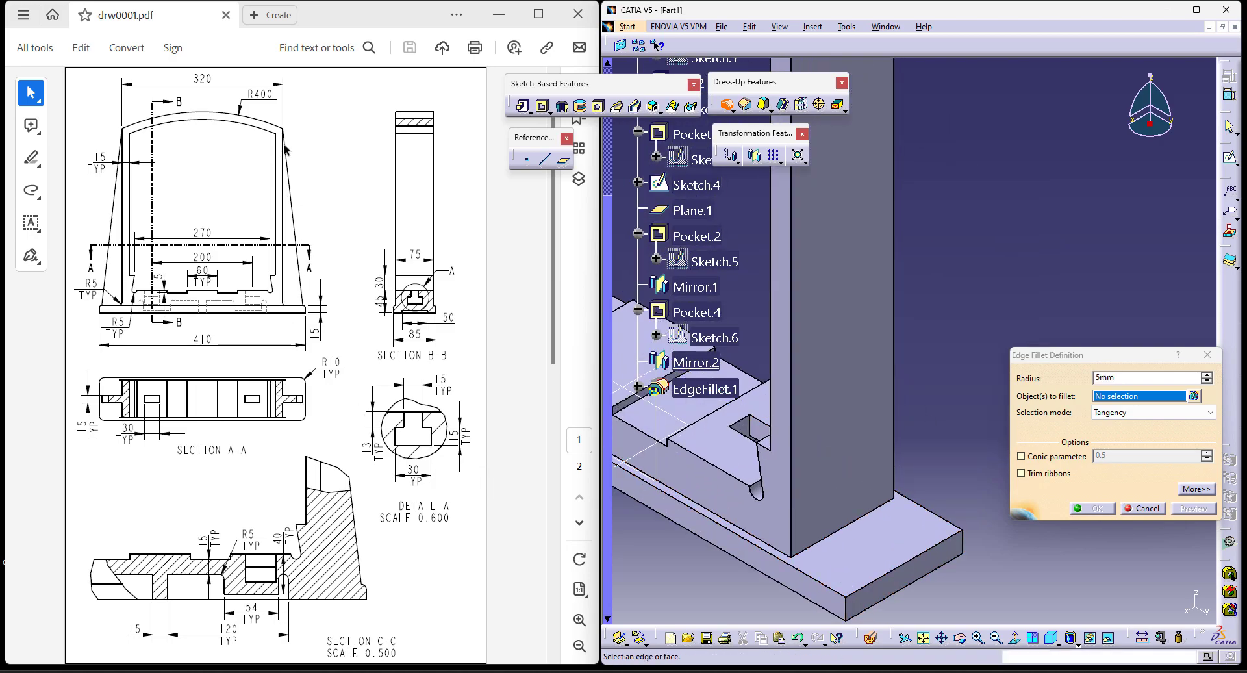
{"action": "left_click", "coordinate": [848, 610]}
{"action": "left_click", "coordinate": [963, 542]}
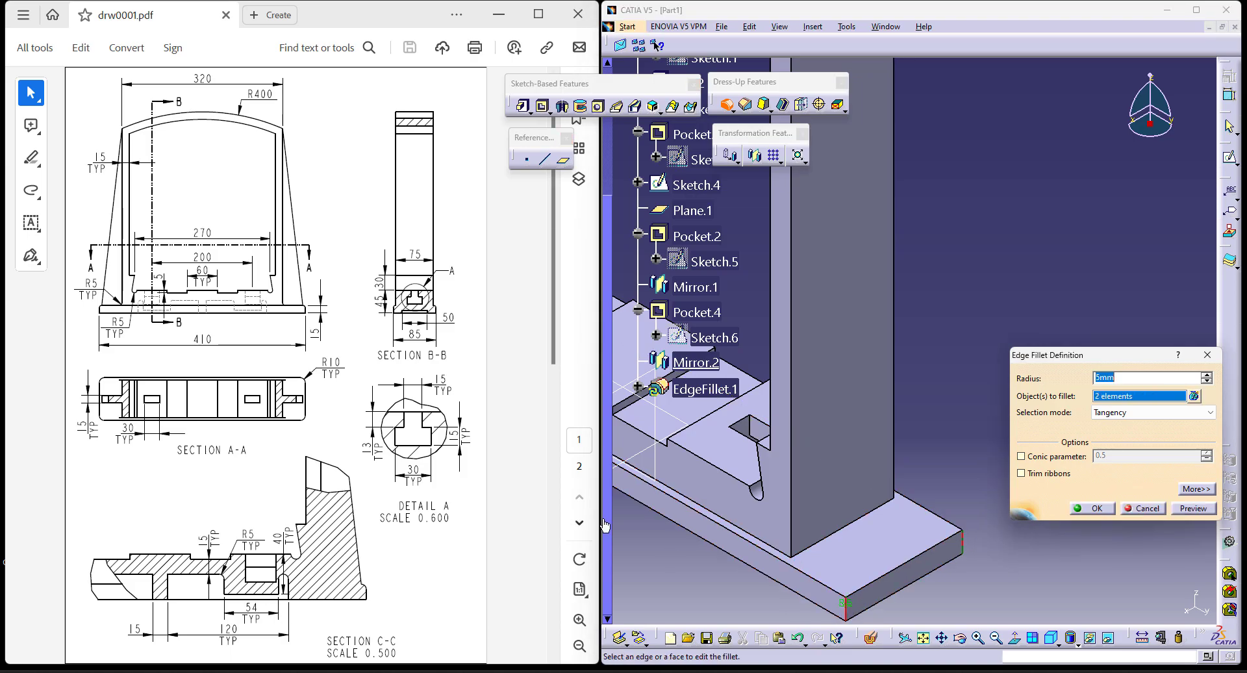
{"action": "middle_click_drag", "start_coordinate": [624, 481], "coordinate": [868, 527]}
{"action": "middle_click_drag", "start_coordinate": [640, 364], "coordinate": [774, 518]}
{"action": "left_click", "coordinate": [731, 486]}
{"action": "middle_click_drag", "start_coordinate": [718, 393], "coordinate": [586, 502]}
{"action": "left_click", "coordinate": [586, 501]}
{"action": "middle_click_drag", "start_coordinate": [621, 577], "coordinate": [750, 384]}
{"action": "left_click", "coordinate": [730, 374]}
{"action": "left_click", "coordinate": [1137, 377]}
{"action": "type", "text": "1"}
{"action": "key", "text": "Return"}
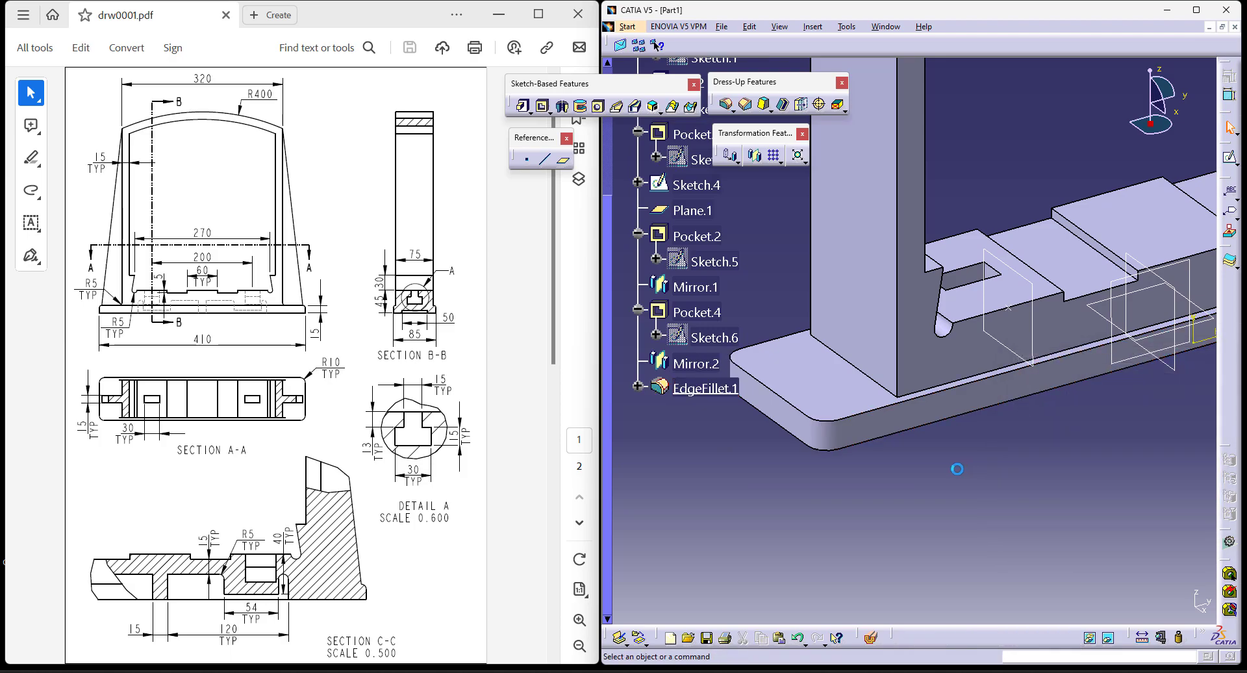
{"action": "left_click", "coordinate": [1048, 638]}
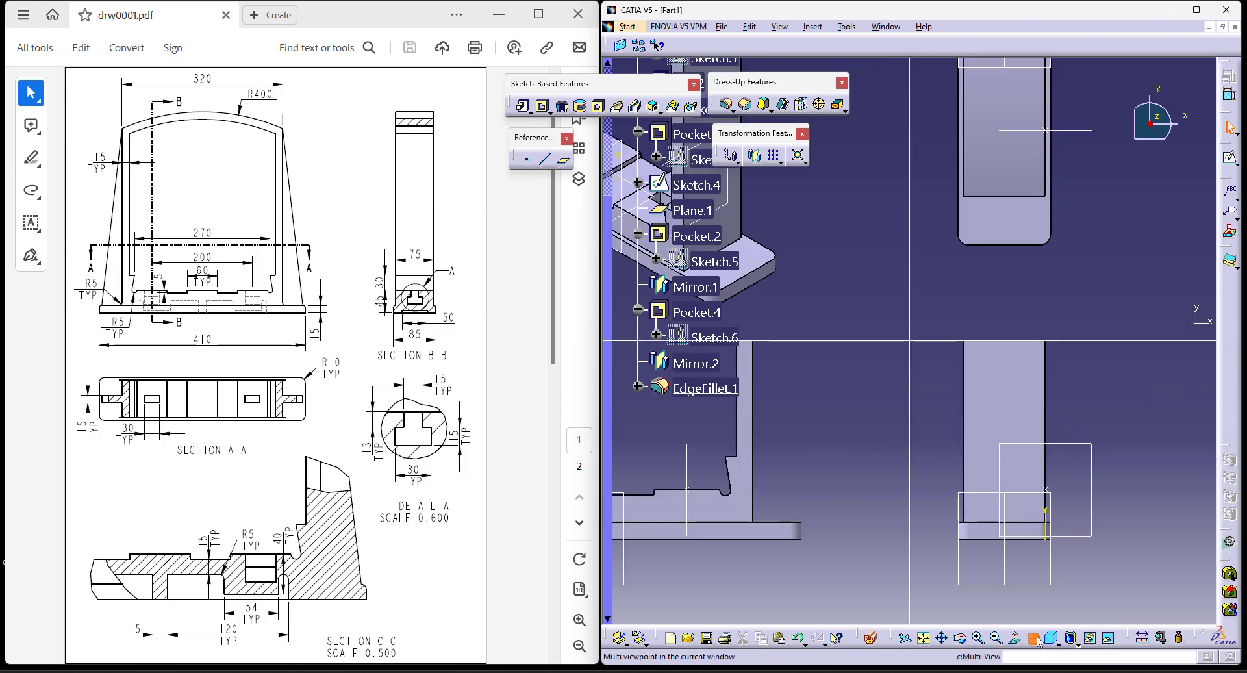
{"action": "left_click", "coordinate": [1035, 638]}
{"action": "left_click", "coordinate": [1049, 638]}
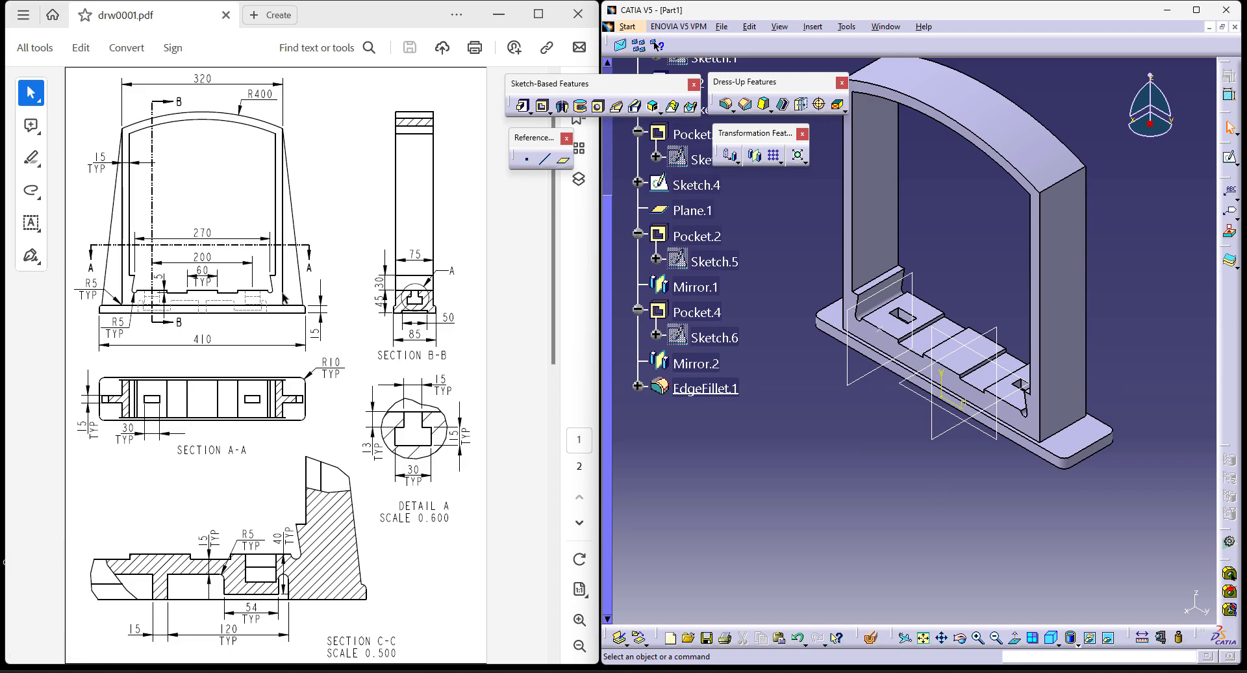
Try to apply a 10 mm edge fillet where the outer faces of both uprights meet the base plate.
{"action": "left_click", "coordinate": [725, 104]}
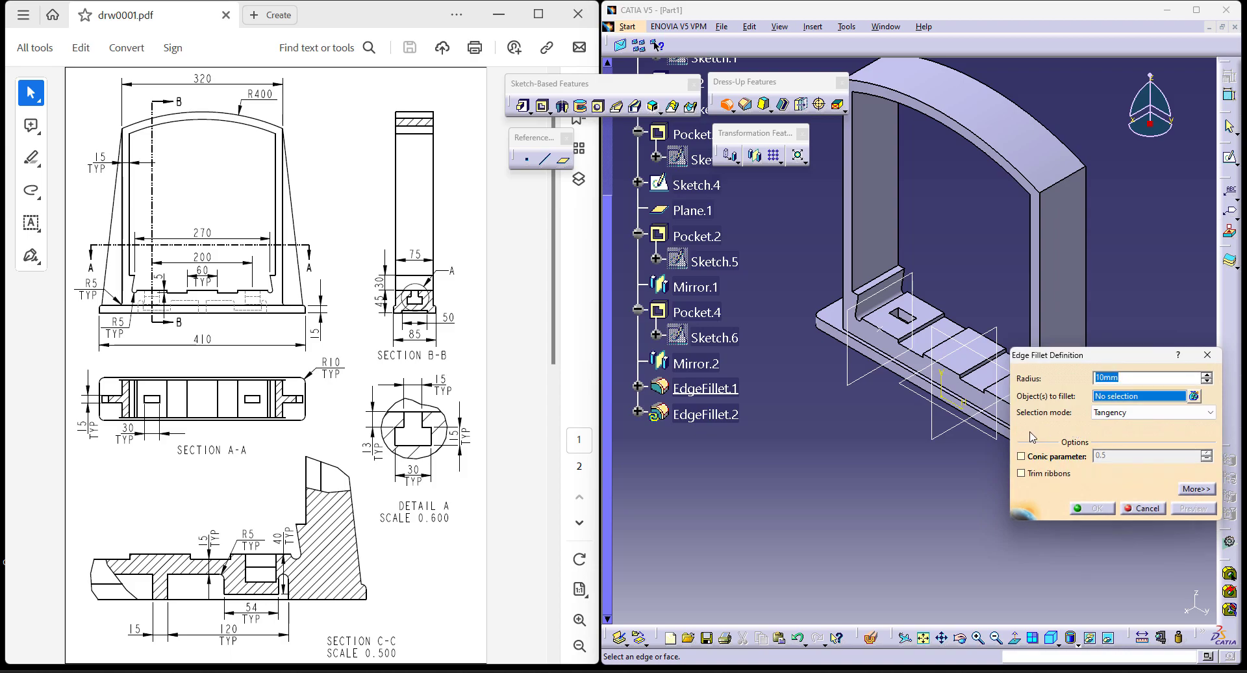
{"action": "left_click_drag", "start_coordinate": [1109, 365], "coordinate": [1074, 485]}
{"action": "left_click", "coordinate": [1060, 429]}
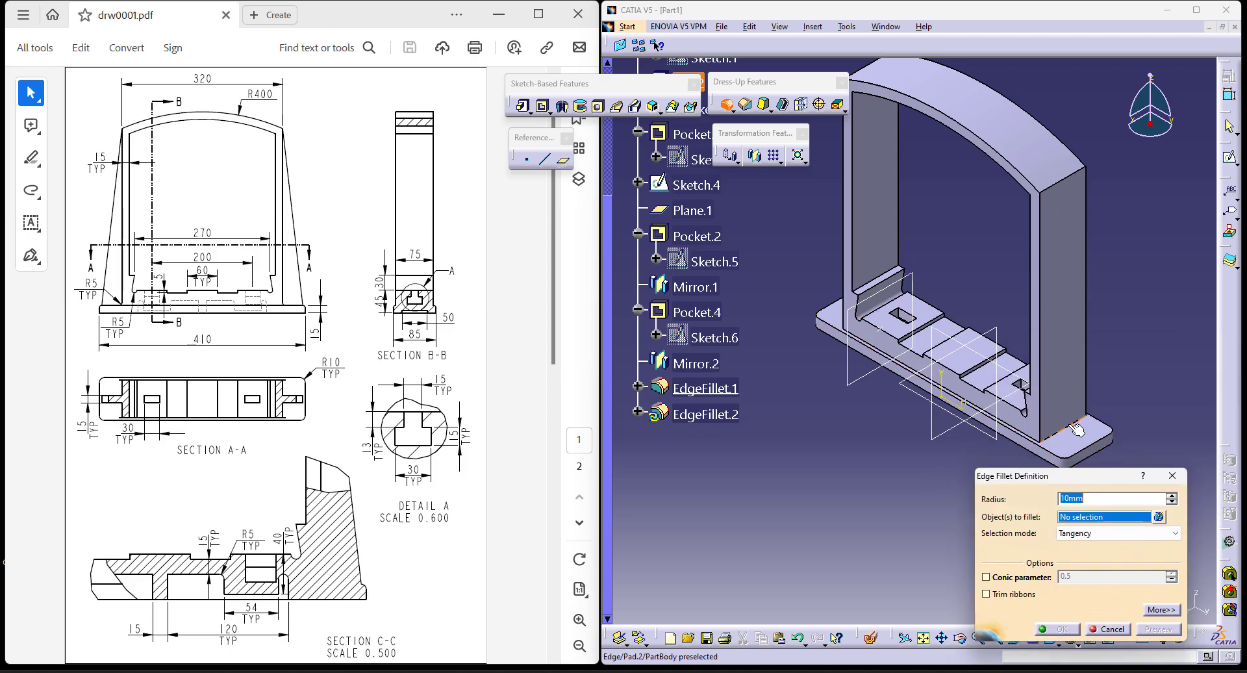
{"action": "middle_click_drag", "start_coordinate": [813, 358], "coordinate": [848, 330]}
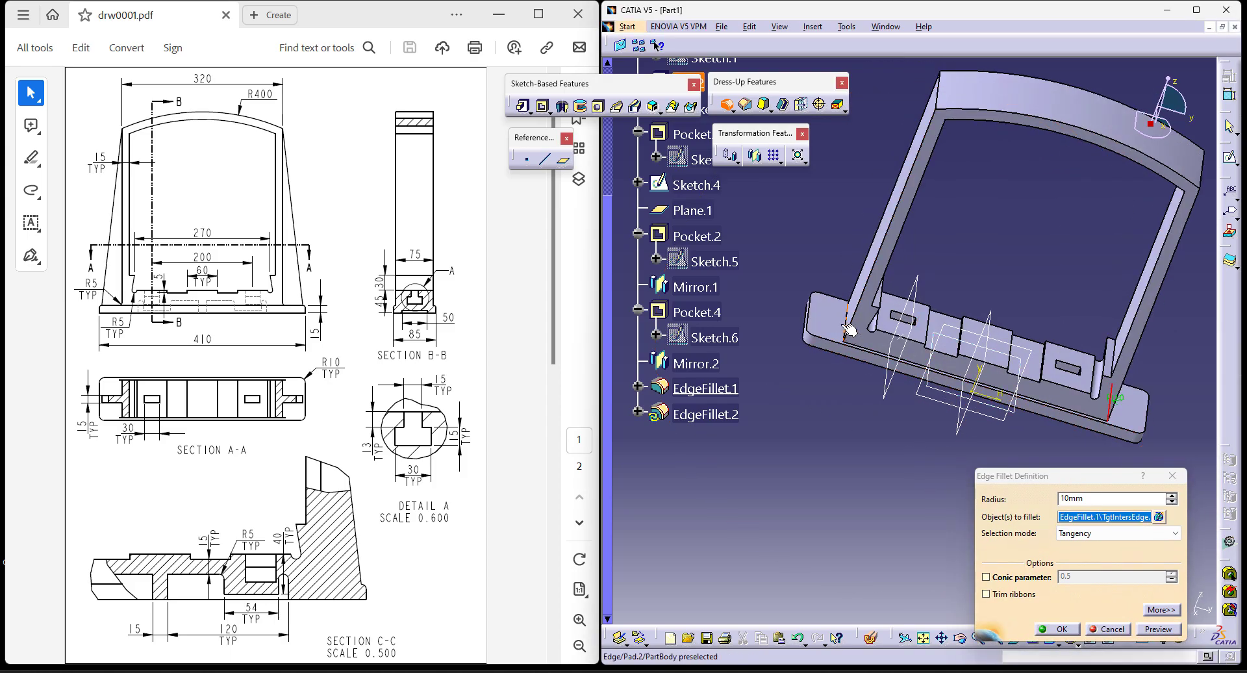
{"action": "left_click", "coordinate": [848, 328]}
{"action": "left_click", "coordinate": [1058, 628]}
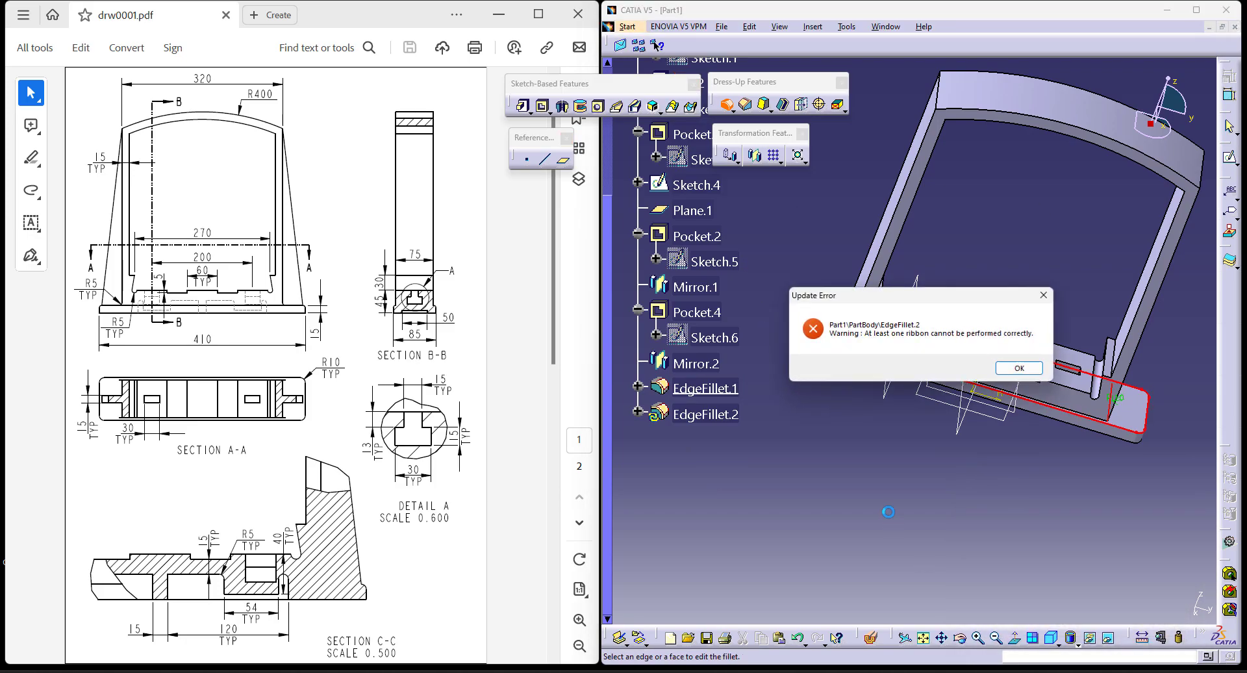
Dismiss the update errors, review the list of edges to fillet and accept the 10 mm fillet between uprights and base.
{"action": "key", "text": "Return"}
{"action": "left_click", "coordinate": [1015, 368]}
{"action": "left_click", "coordinate": [1019, 368]}
{"action": "left_click", "coordinate": [1158, 516]}
{"action": "left_click", "coordinate": [1137, 549]}
{"action": "left_click", "coordinate": [1123, 580]}
{"action": "left_click", "coordinate": [1180, 601]}
{"action": "left_click", "coordinate": [1055, 628]}
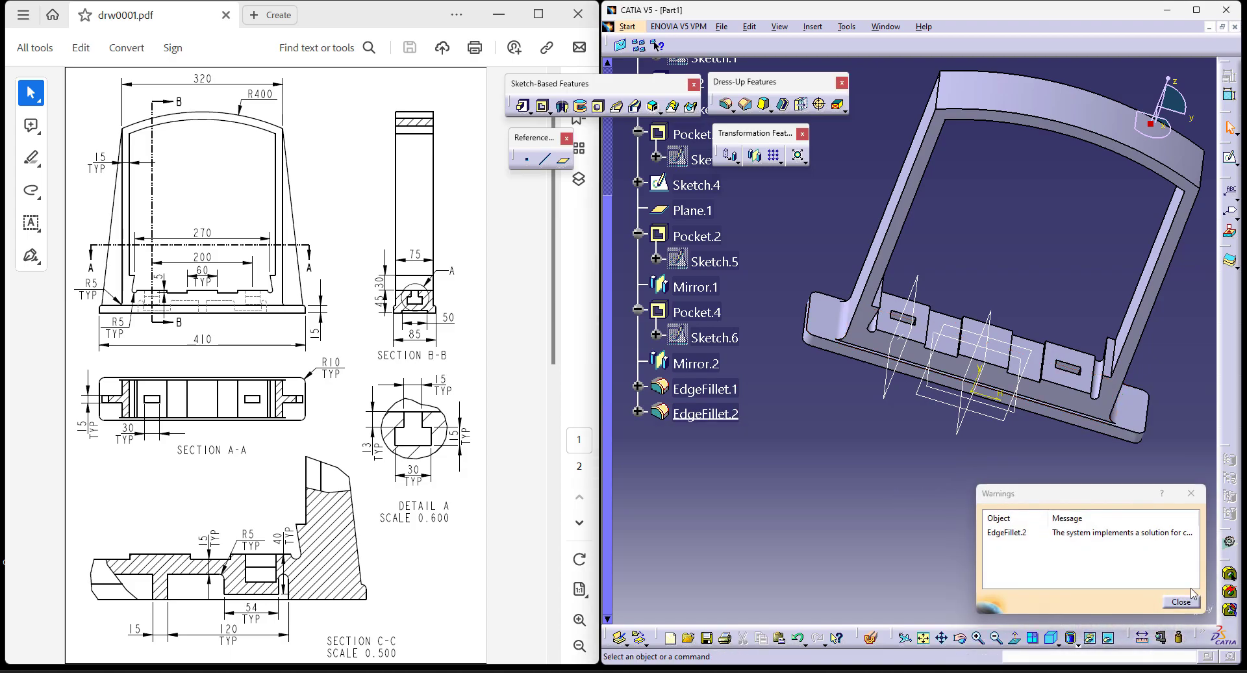
{"action": "left_click", "coordinate": [1181, 601]}
{"action": "middle_click_drag", "start_coordinate": [1143, 504], "coordinate": [1007, 484]}
{"action": "left_click", "coordinate": [1051, 638]}
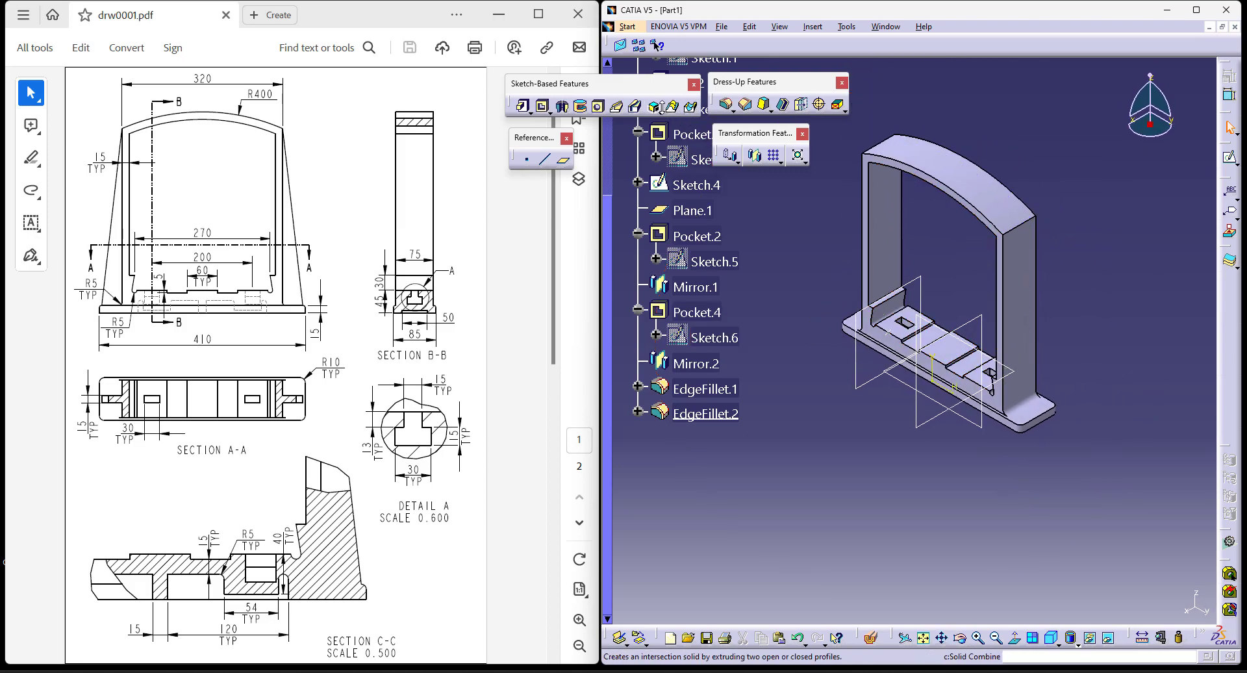
Start a stiffener with a new sketch on the yz plane and project the upright's outer edge and the base plate's top edge.
{"action": "left_click", "coordinate": [661, 111]}
{"action": "left_click", "coordinate": [677, 122]}
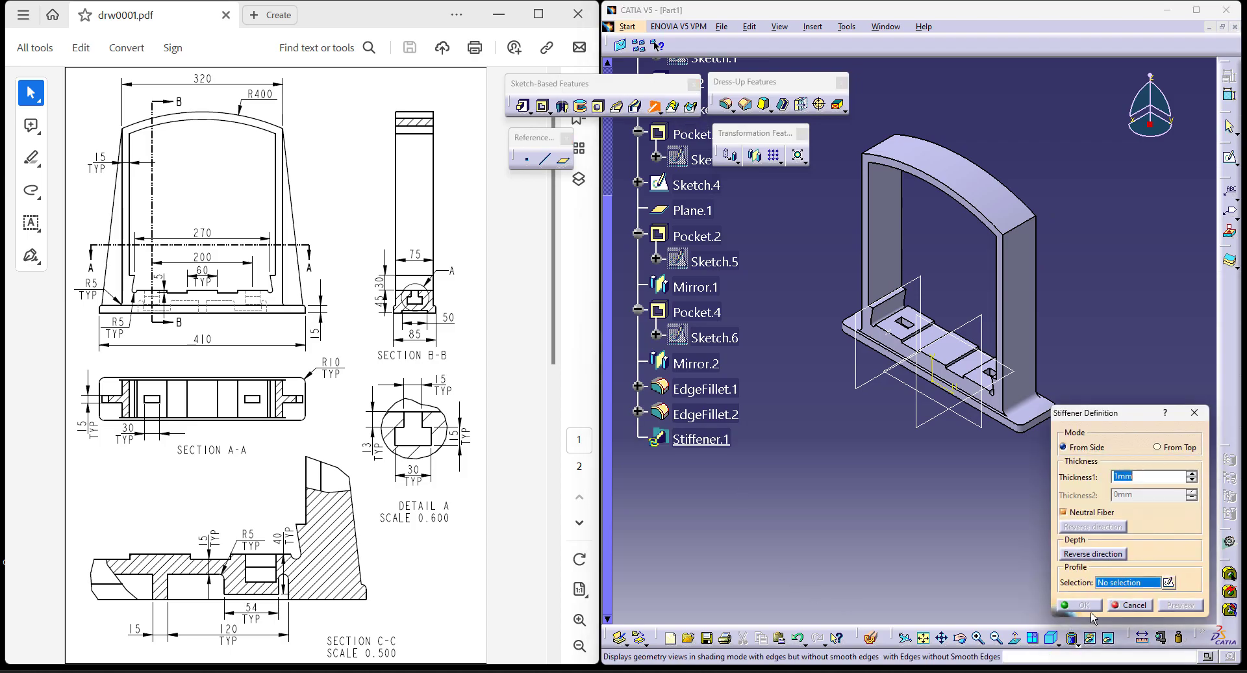
{"action": "left_click", "coordinate": [1167, 581]}
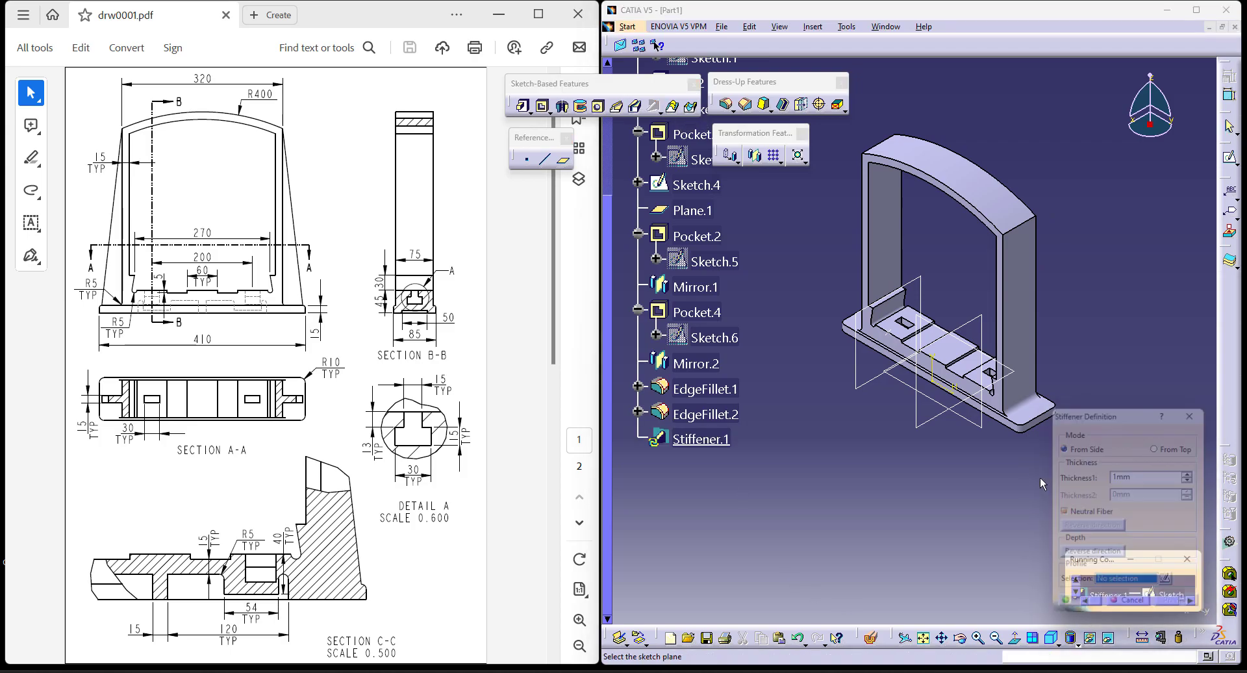
{"action": "left_click", "coordinate": [985, 432]}
{"action": "mouse_move", "coordinate": [1080, 337]}
{"action": "middle_mouse_down"}
{"action": "mouse_move", "coordinate": [1011, 540]}
{"action": "mouse_move", "coordinate": [1055, 493]}
{"action": "mouse_move", "coordinate": [874, 463]}
{"action": "middle_mouse_up"}
{"action": "left_click", "coordinate": [908, 525]}
{"action": "left_click", "coordinate": [868, 306], "text": "ctrl"}
{"action": "middle_click_drag", "start_coordinate": [969, 204], "coordinate": [906, 198]}
{"action": "left_click", "coordinate": [722, 97]}
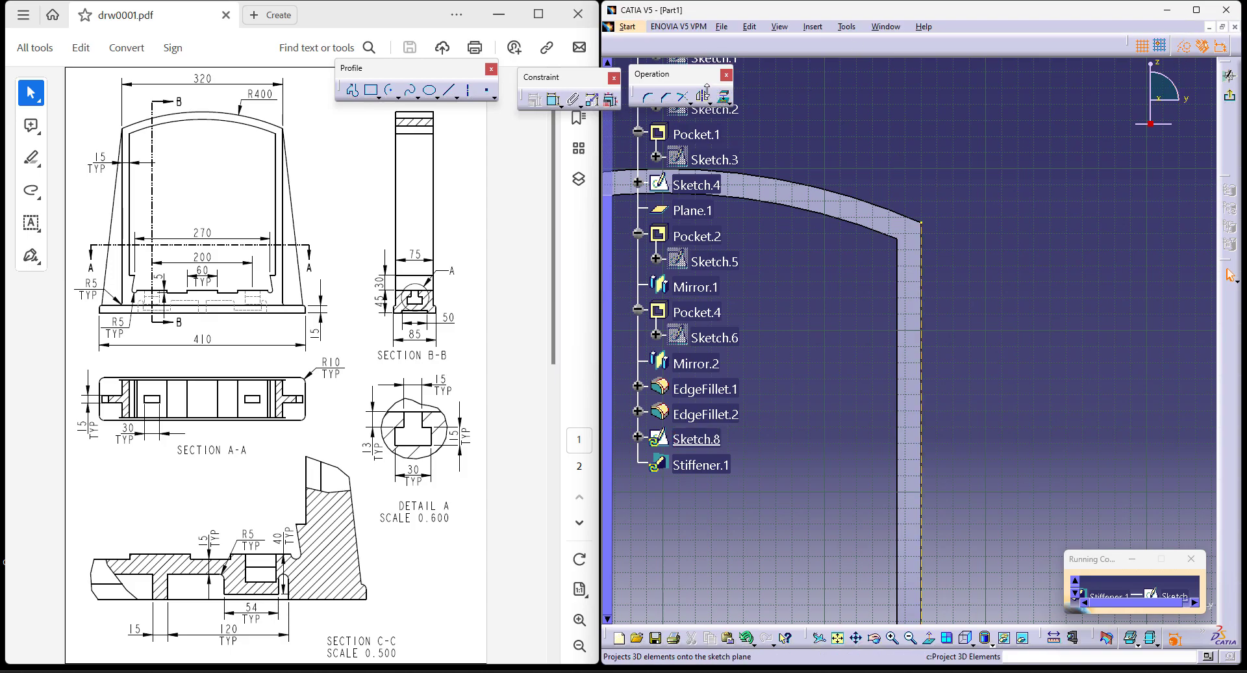
Draw a sloped line from the upright's upper outer corner down to the outer end of the base plate's top edge.
{"action": "left_click", "coordinate": [448, 89]}
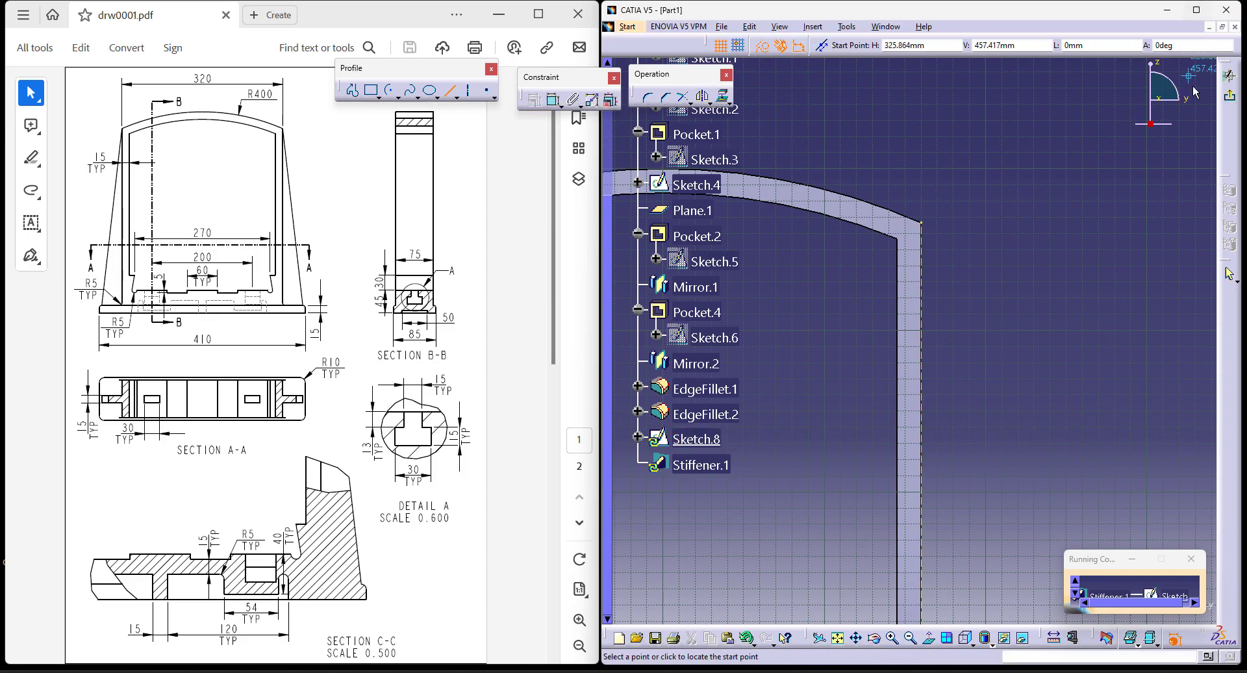
{"action": "left_click", "coordinate": [921, 223]}
{"action": "middle_click_drag", "start_coordinate": [1010, 382], "coordinate": [984, 90]}
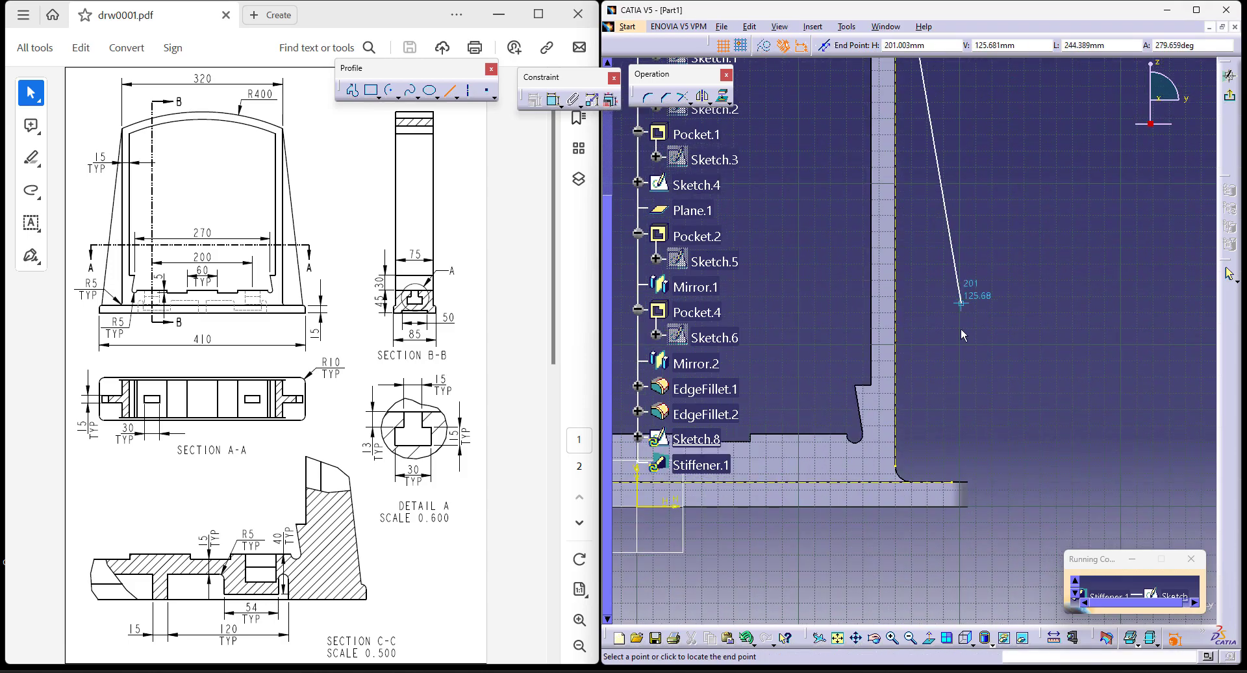
{"action": "left_click", "coordinate": [956, 476]}
Finish the sketch and create the stiffener with a thickness of 15 mm.
{"action": "left_click", "coordinate": [1229, 96]}
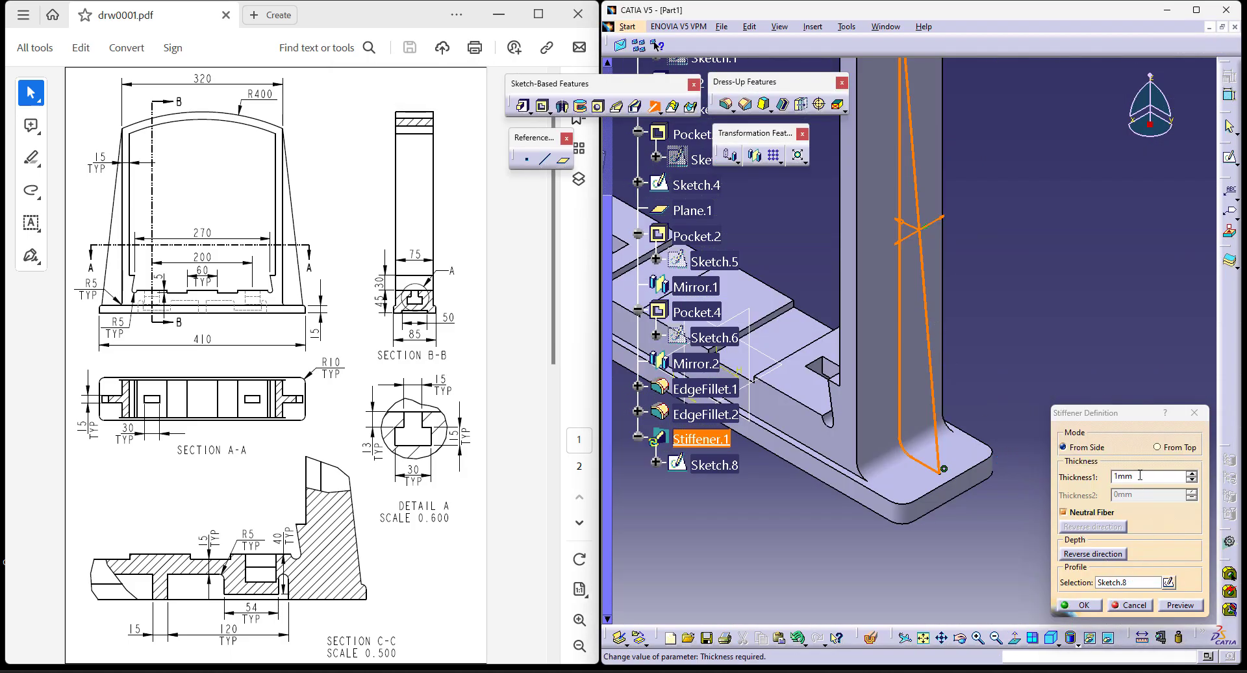
{"action": "double_click", "coordinate": [1140, 476]}
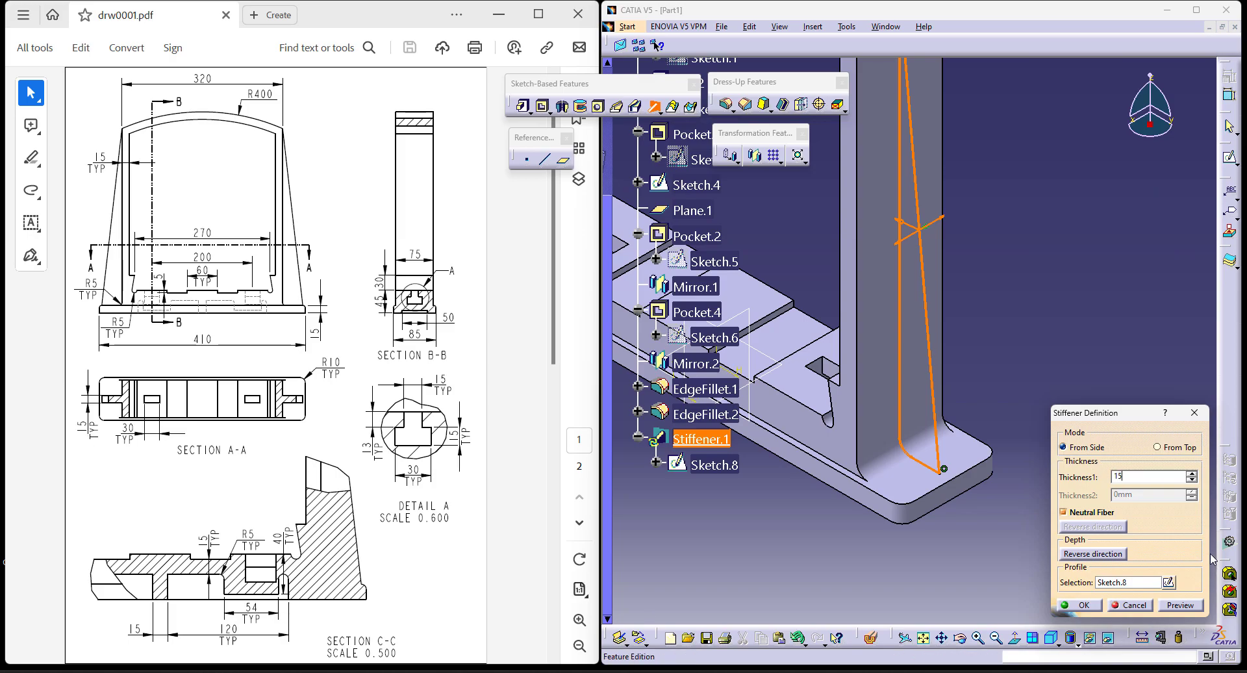
{"action": "key", "text": "Return"}
Mirror the stiffener about the zx plane onto the opposite upright.
{"action": "middle_click_drag", "start_coordinate": [1054, 416], "coordinate": [1112, 557]}
{"action": "left_click", "coordinate": [700, 439]}
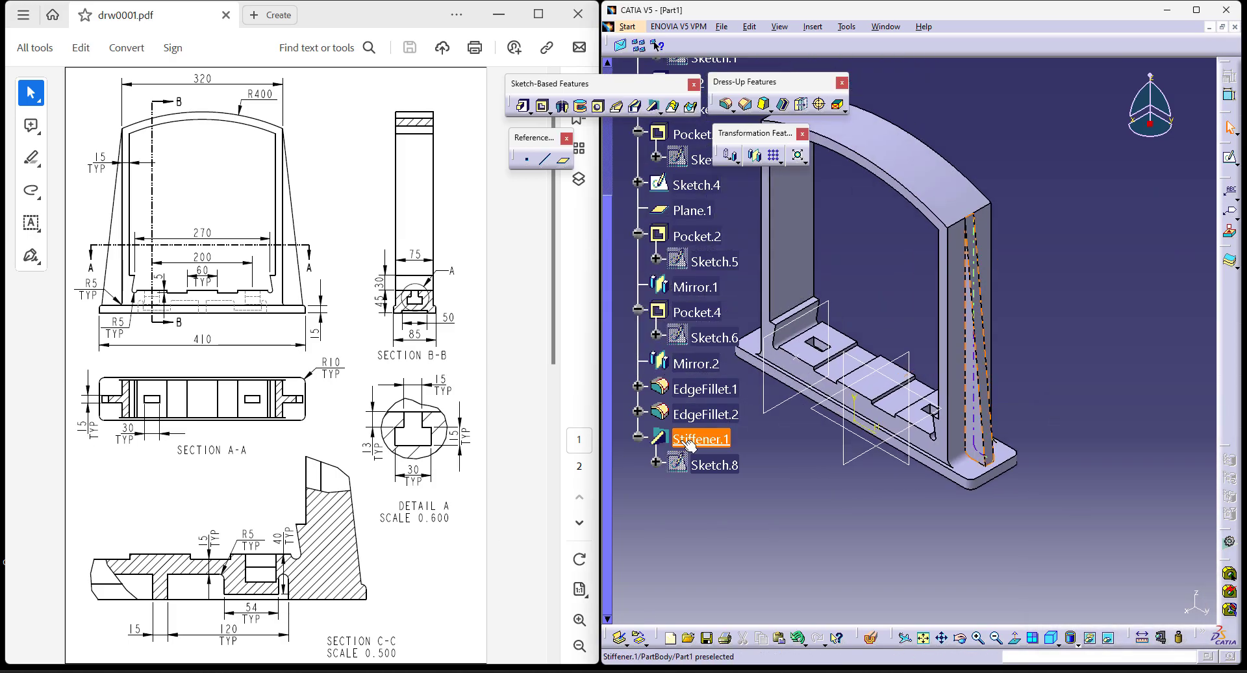
{"action": "left_click", "coordinate": [755, 158]}
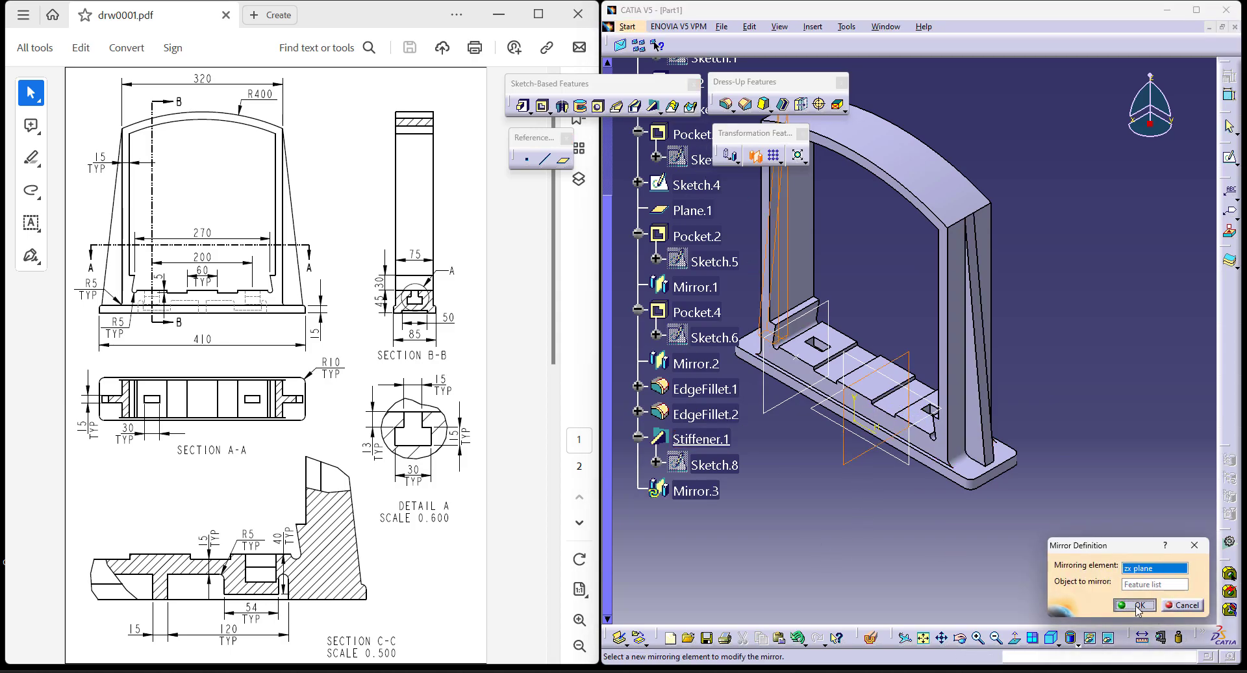
{"action": "left_click", "coordinate": [1138, 608]}
Collapse the PartBody branch and examine the finished part from the isometric view.
{"action": "middle_click_drag", "start_coordinate": [826, 463], "coordinate": [930, 516]}
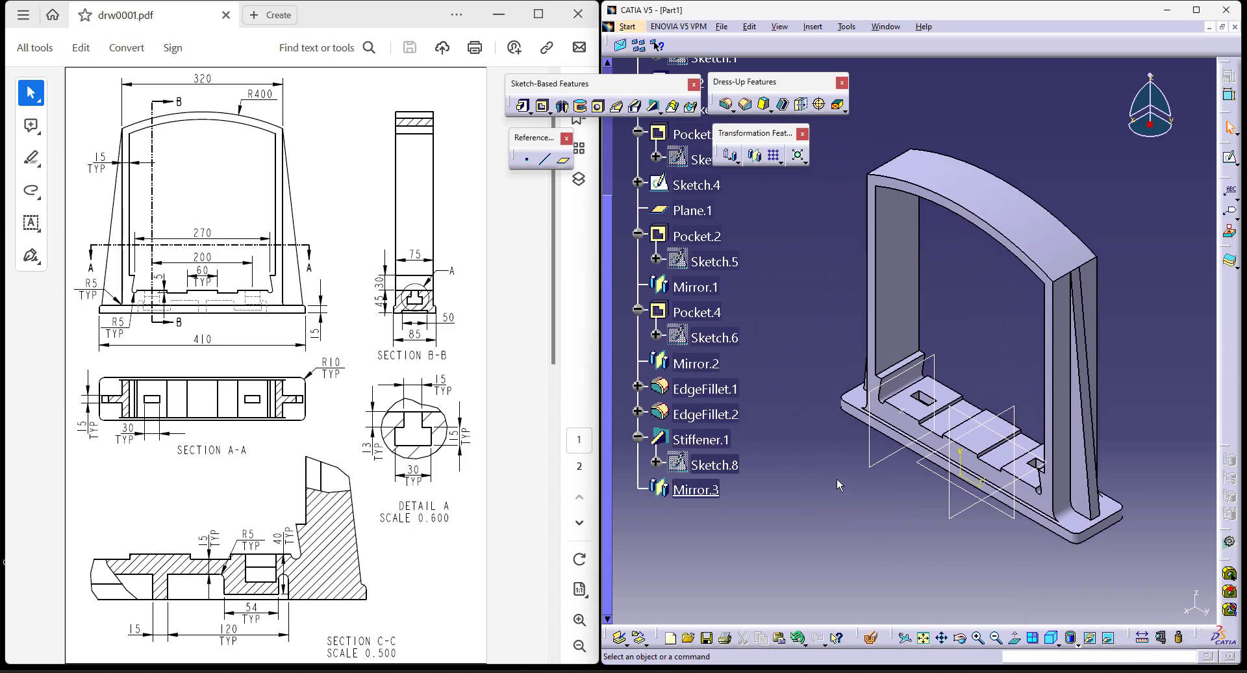
{"action": "middle_click_drag", "start_coordinate": [836, 479], "coordinate": [826, 510], "text": "ctrl"}
{"action": "scroll", "coordinate": [693, 280], "scroll_direction": "up", "scroll_amount": 3}
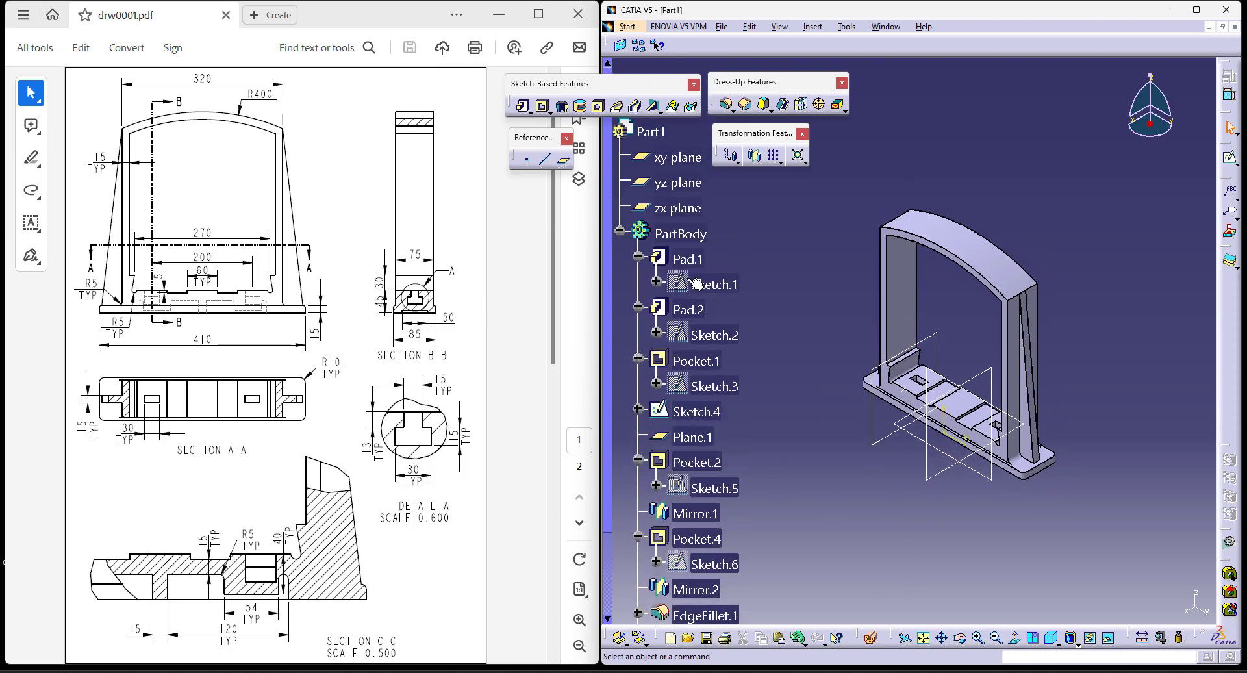
{"action": "left_click", "coordinate": [619, 231]}
{"action": "middle_click_drag", "start_coordinate": [774, 415], "coordinate": [954, 442]}
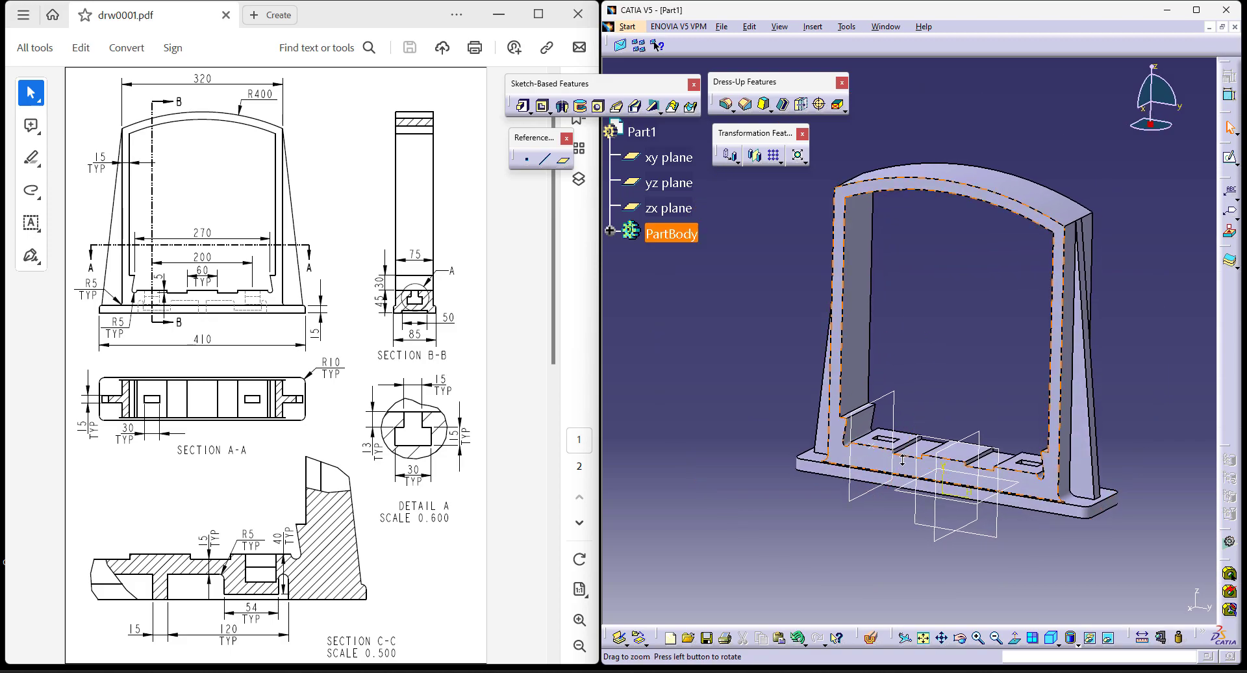
{"action": "left_click", "coordinate": [1052, 638]}
{"action": "middle_click_drag", "start_coordinate": [1104, 563], "coordinate": [988, 506]}
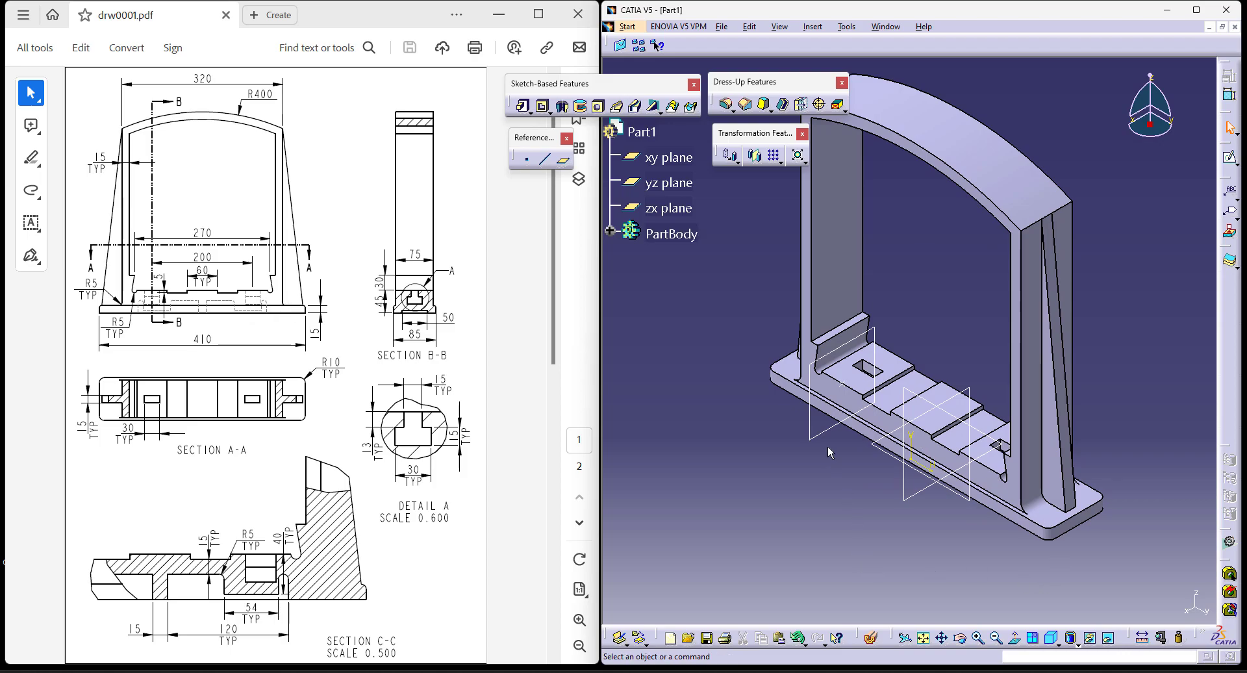
{"action": "middle_click_drag", "start_coordinate": [811, 450], "coordinate": [842, 479]}
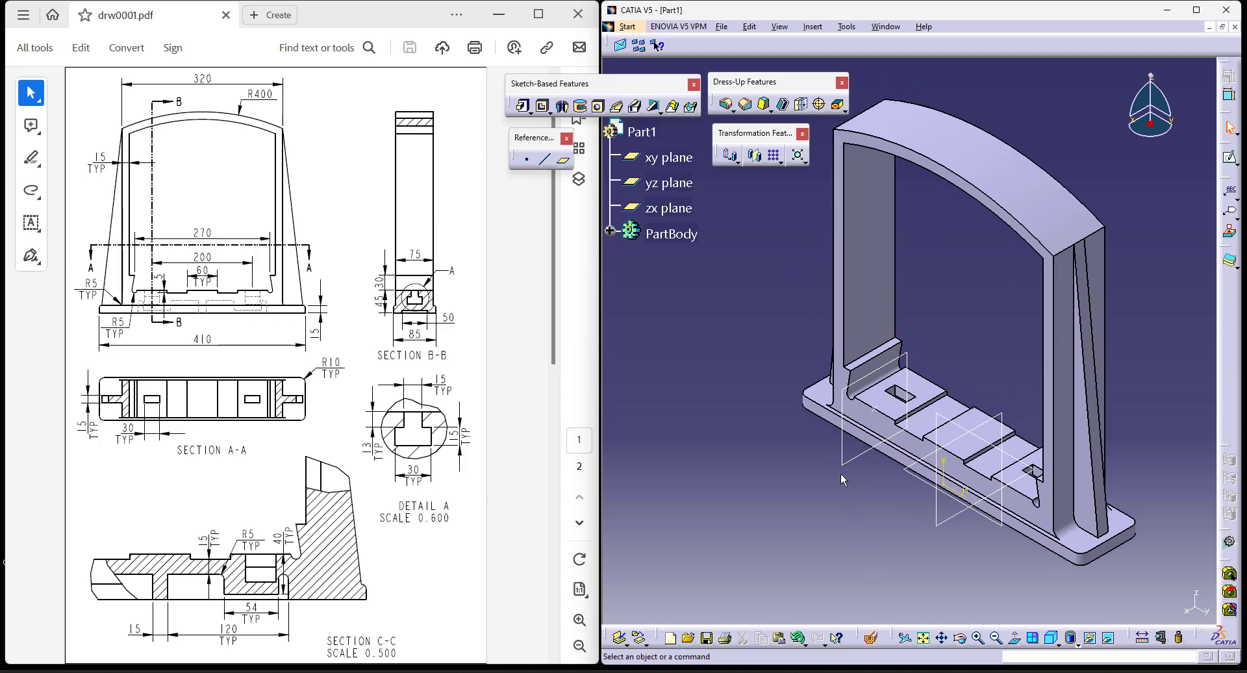